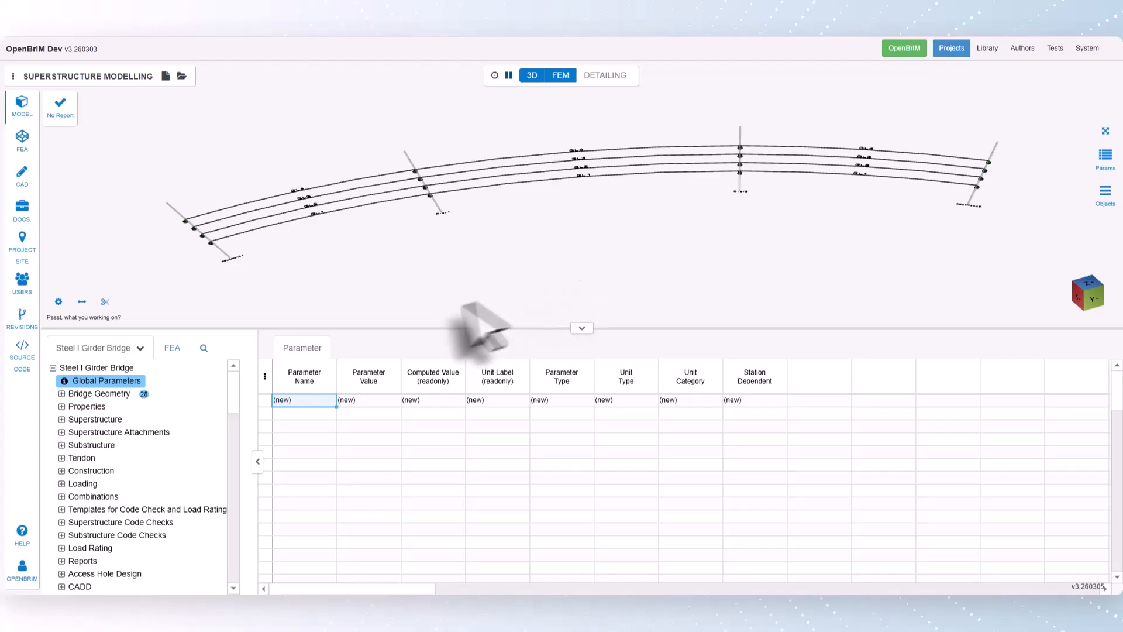
- Expand the Superstructure bearings in the bridge model and examine the Bearing Seat inputs
click(61, 419)
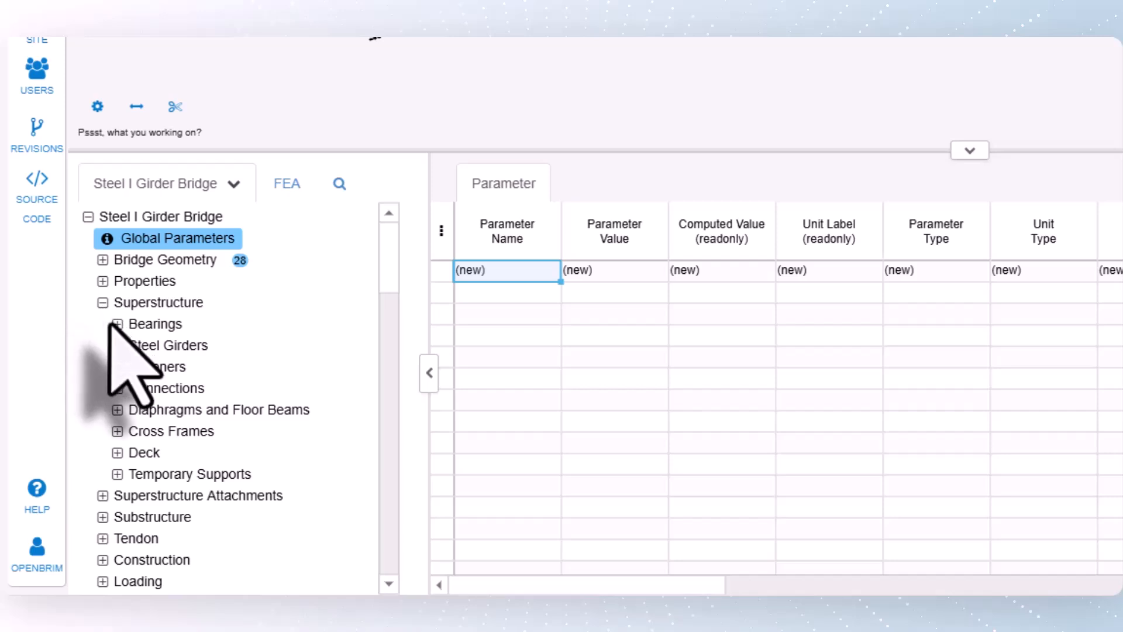
click(117, 324)
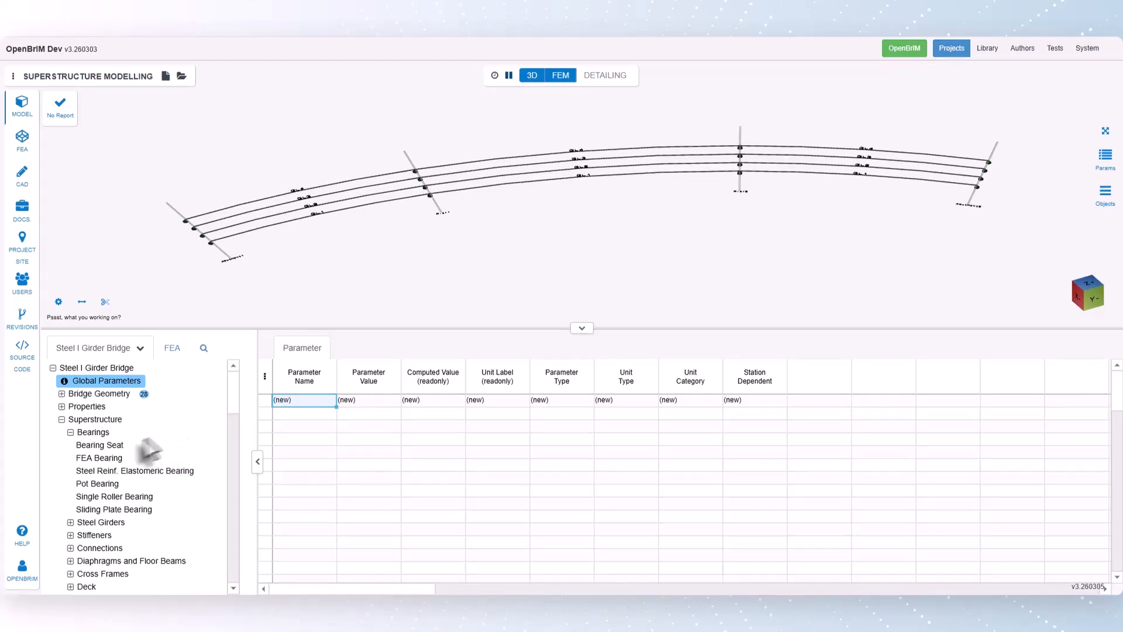
click(115, 446)
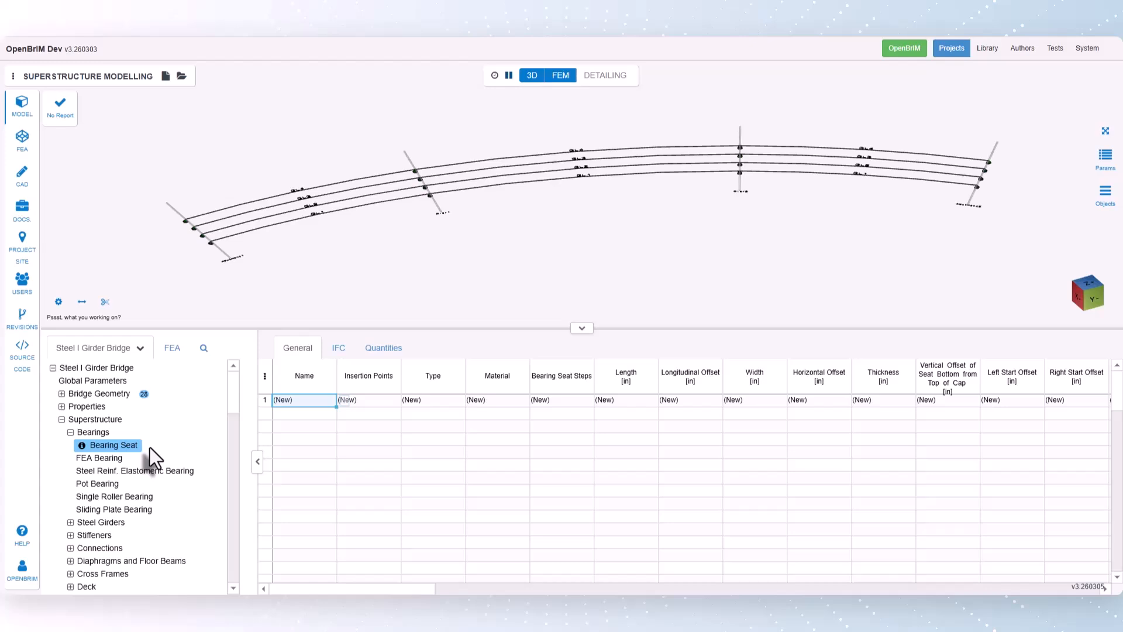
- Review the FEA Bearing inputs for graphical settings, gap, linear analysis override and capacity, returning to Articulation
click(105, 458)
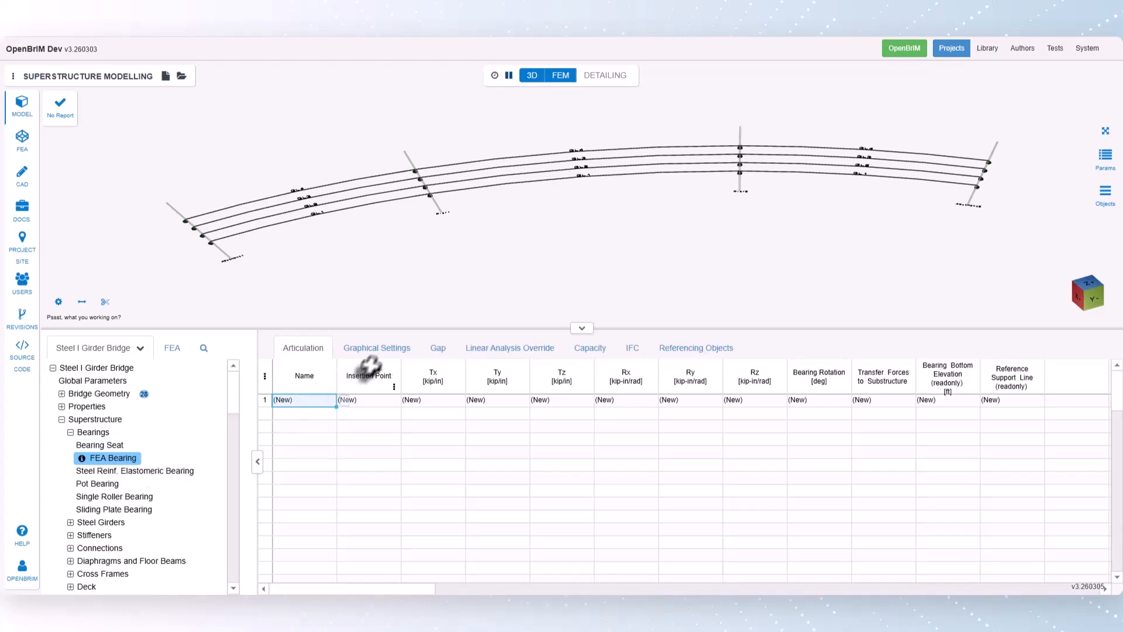
click(376, 350)
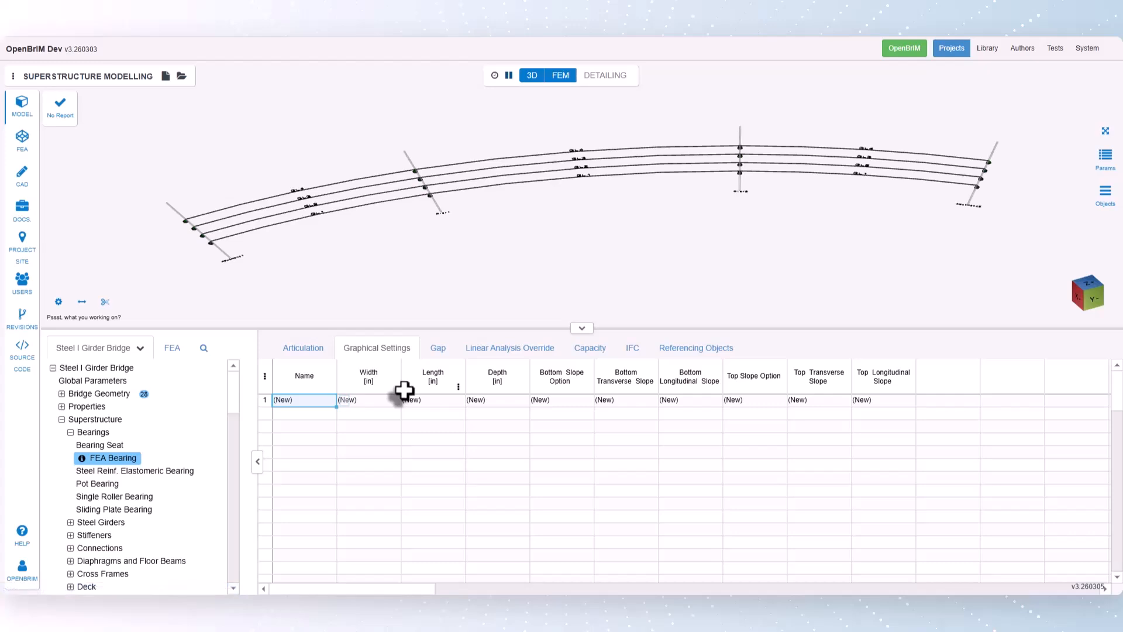
click(439, 351)
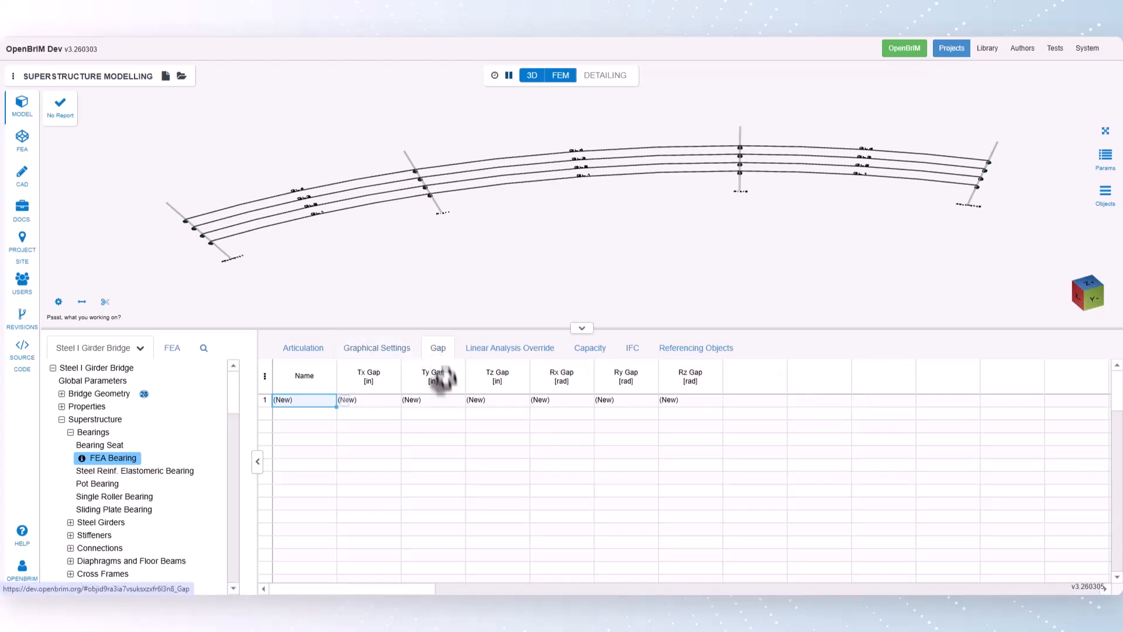
click(504, 351)
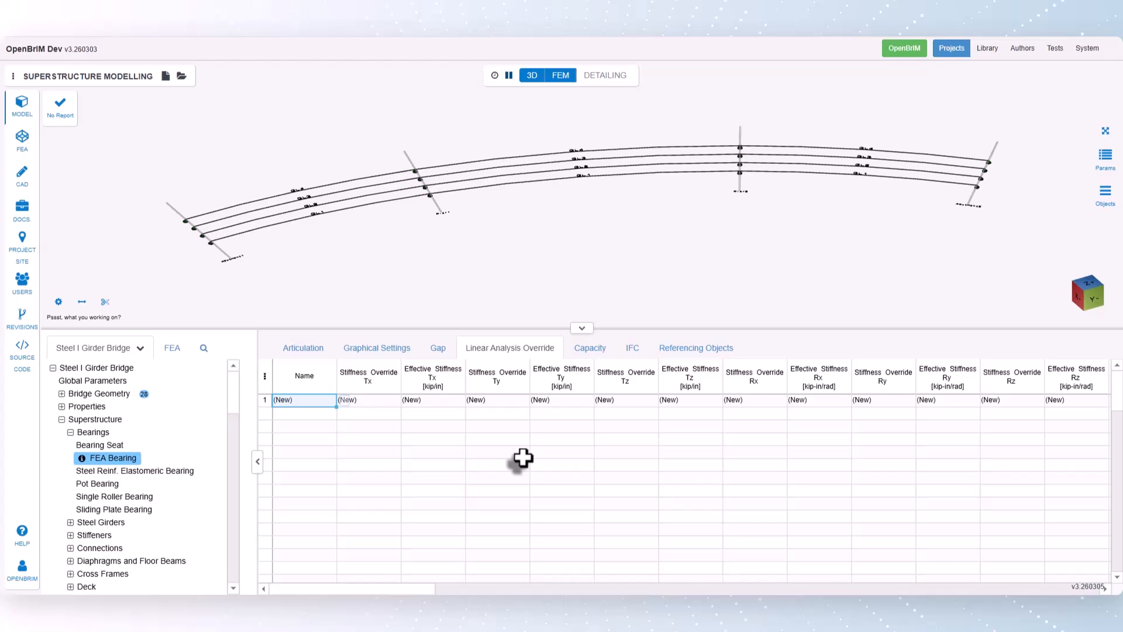
click(588, 350)
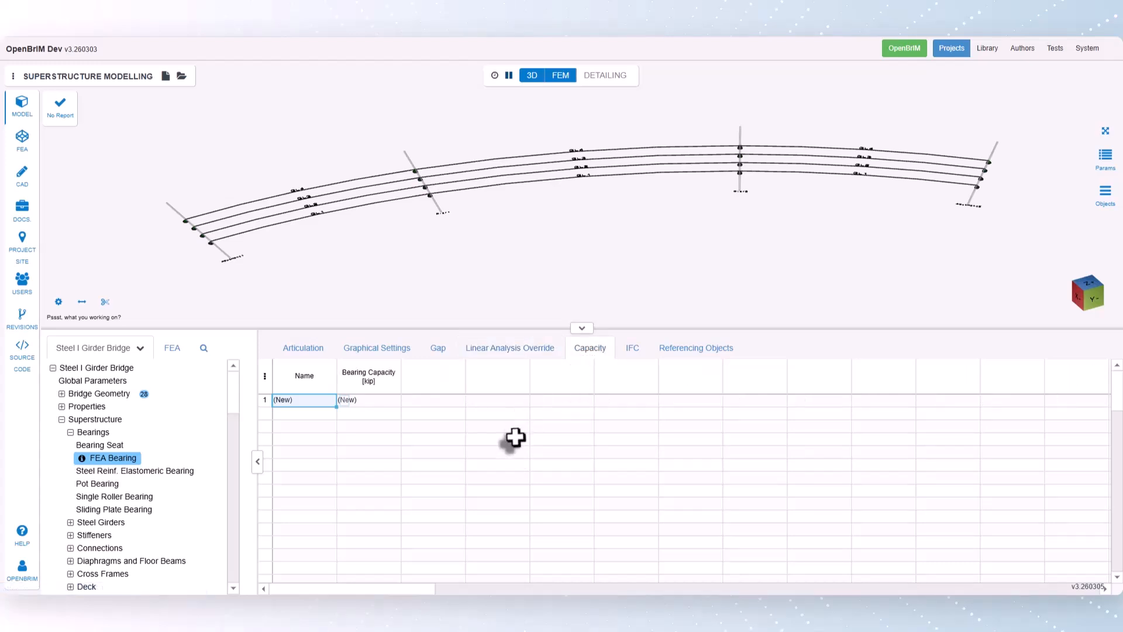
click(300, 351)
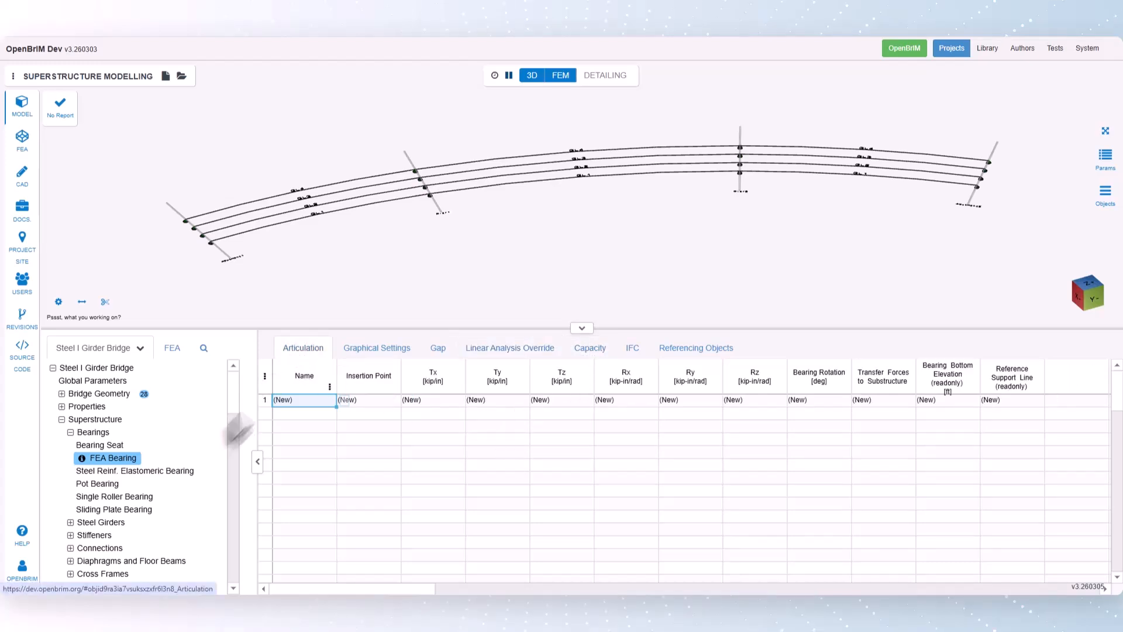
- Review the steel reinforced elastomeric bearing inputs for elastomeric pad, plates, gap, linear analysis override and capacity, returning to Articulation
click(147, 471)
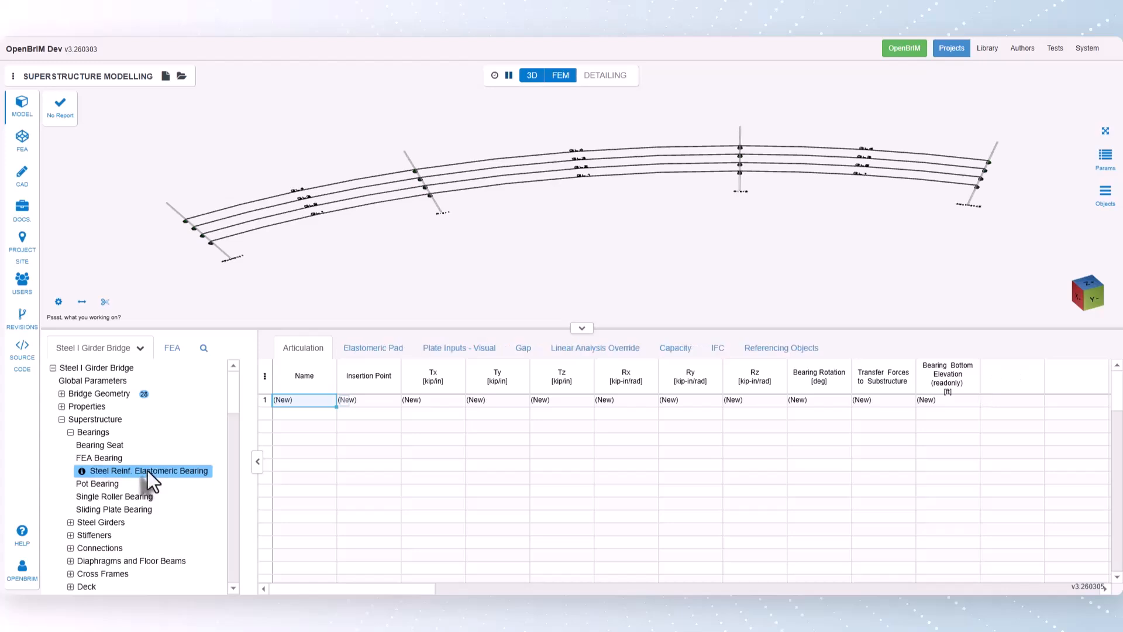
click(383, 352)
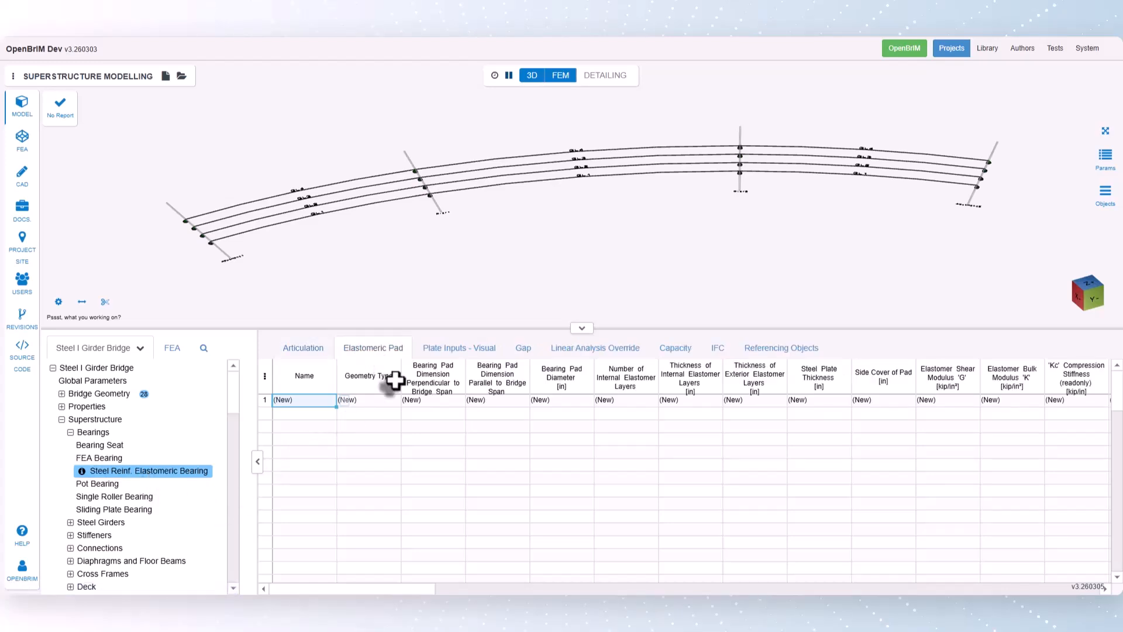
click(452, 350)
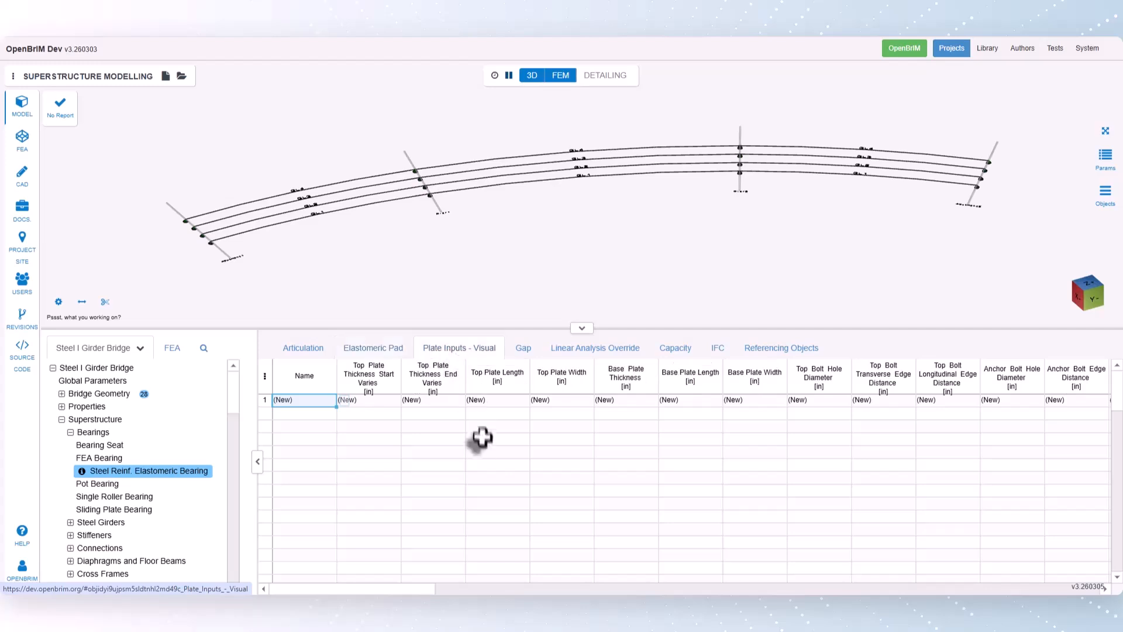
click(525, 350)
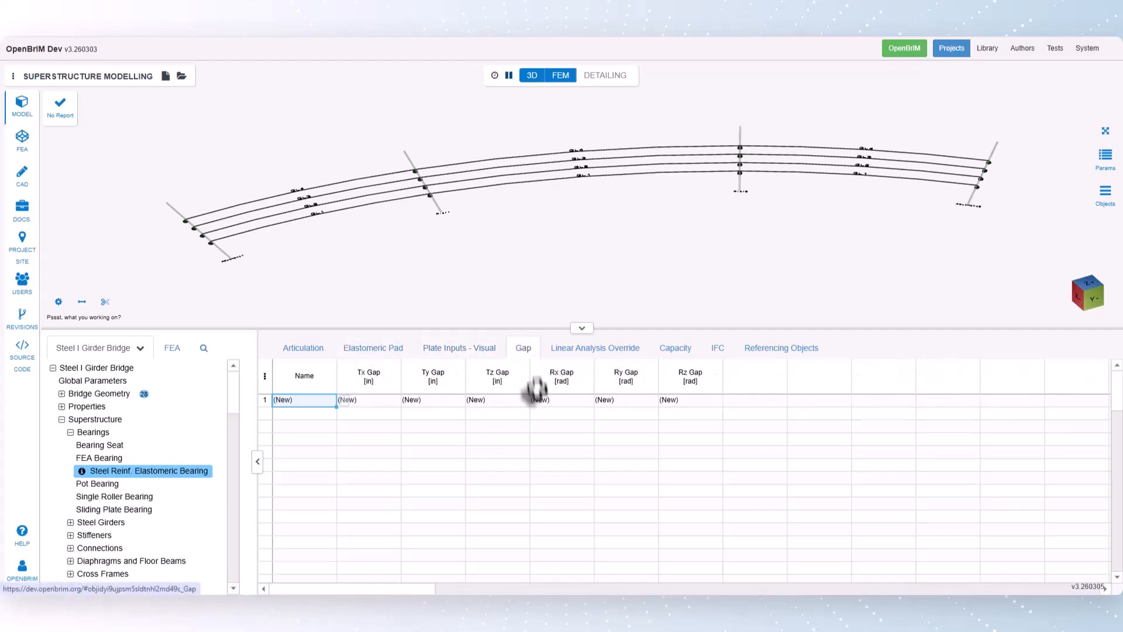
click(586, 351)
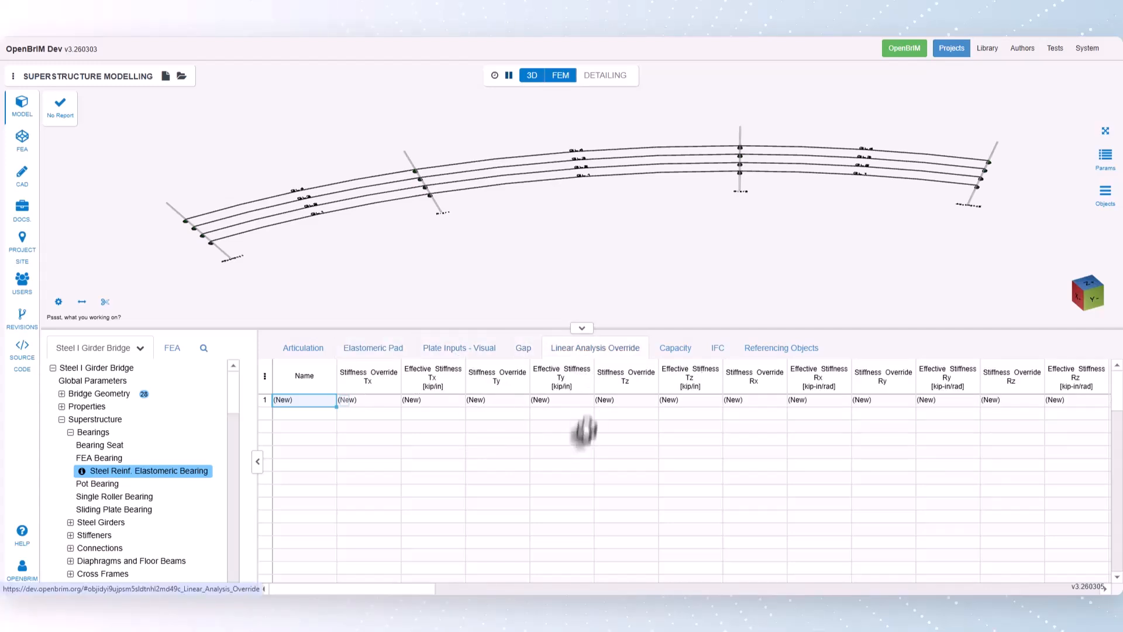
click(675, 350)
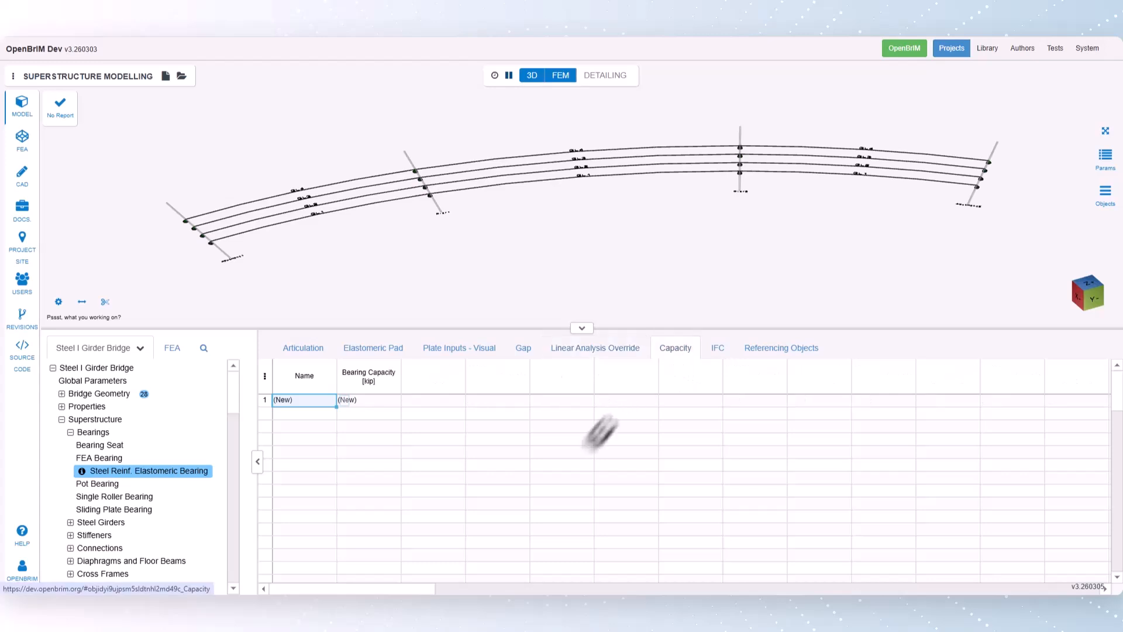
click(303, 350)
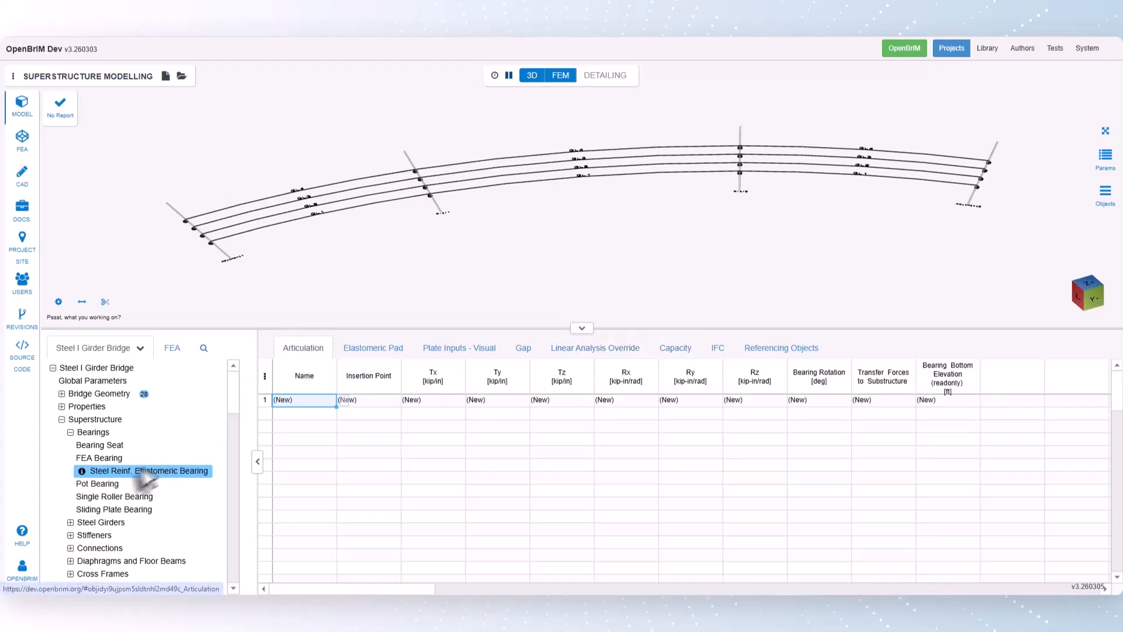
- Review the Pot Bearing inputs for masonry, pot and piston, sole plate, gap, linear analysis override and capacity, returning to Articulation
click(99, 487)
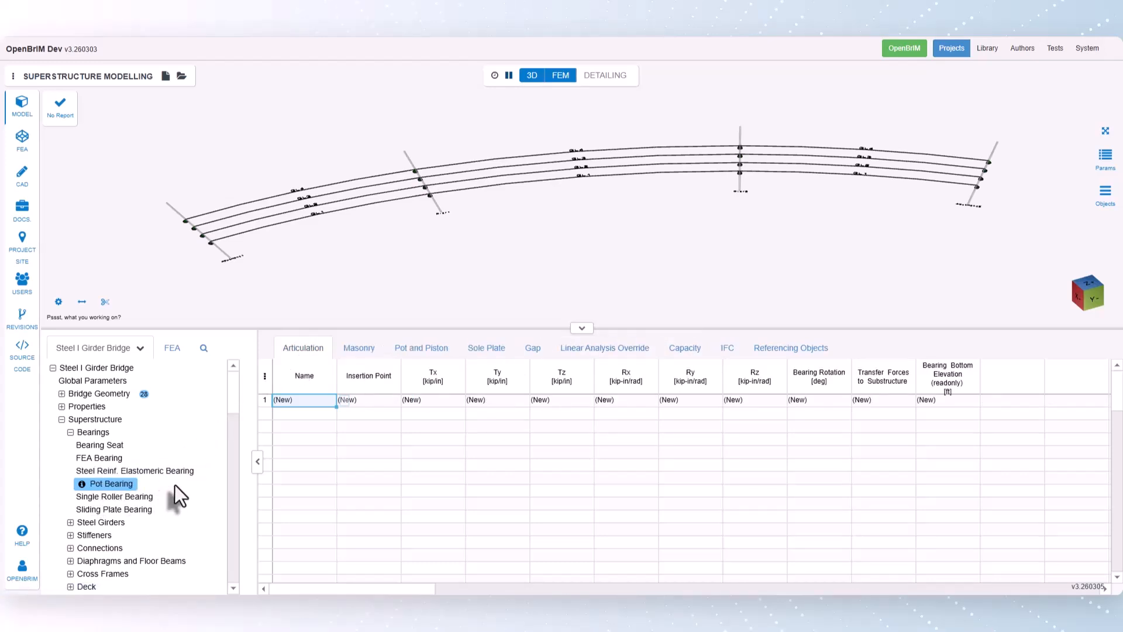
click(357, 354)
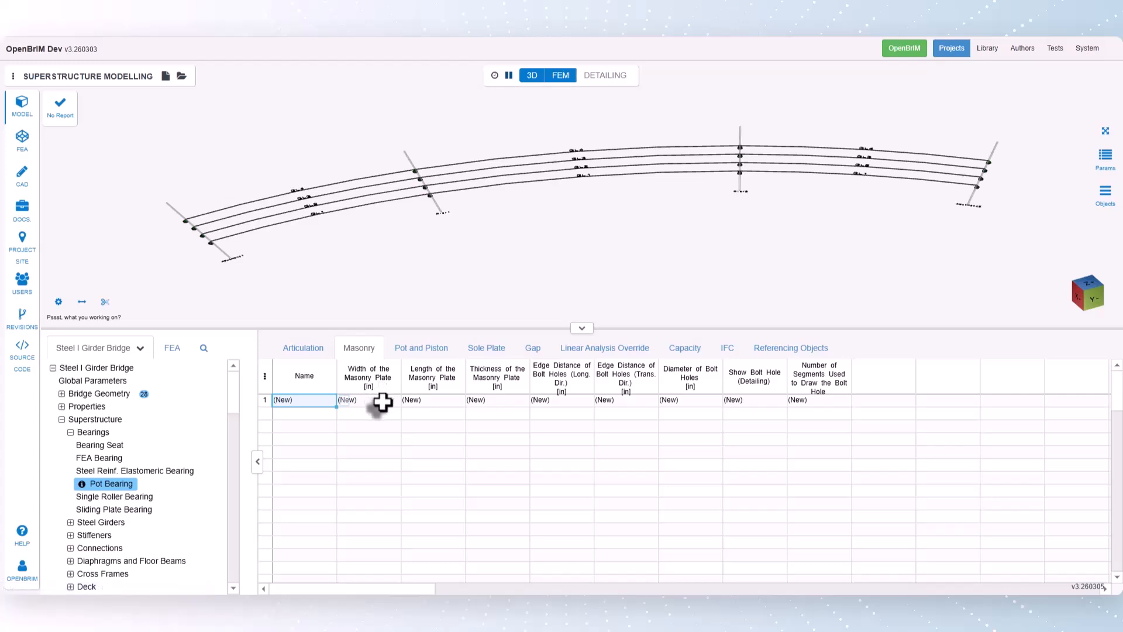
click(427, 351)
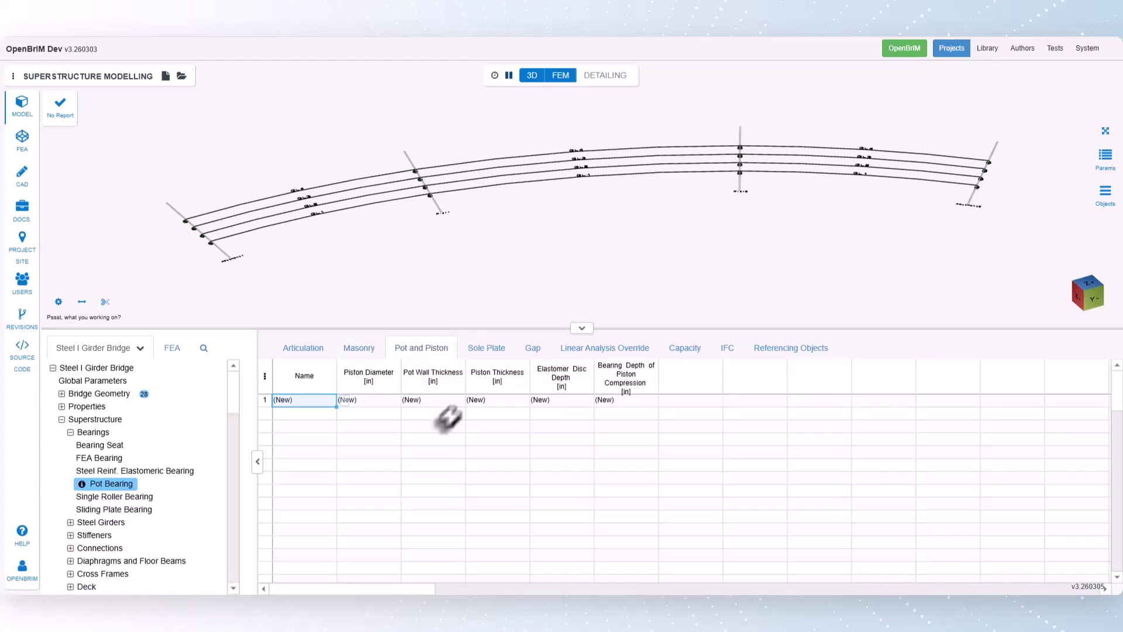
click(496, 354)
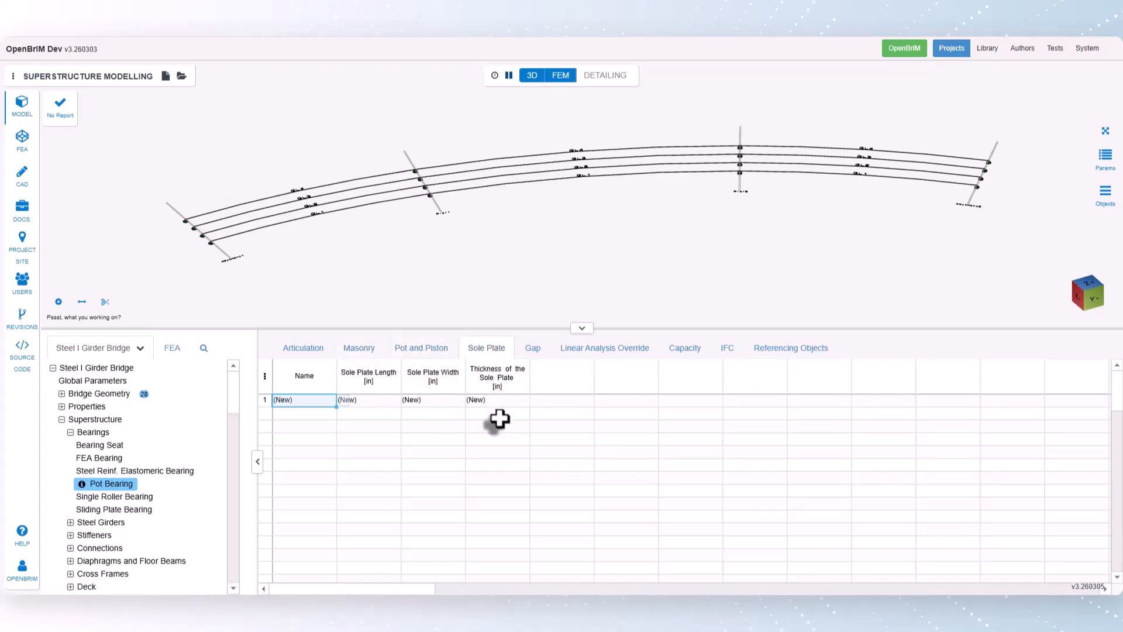
click(532, 351)
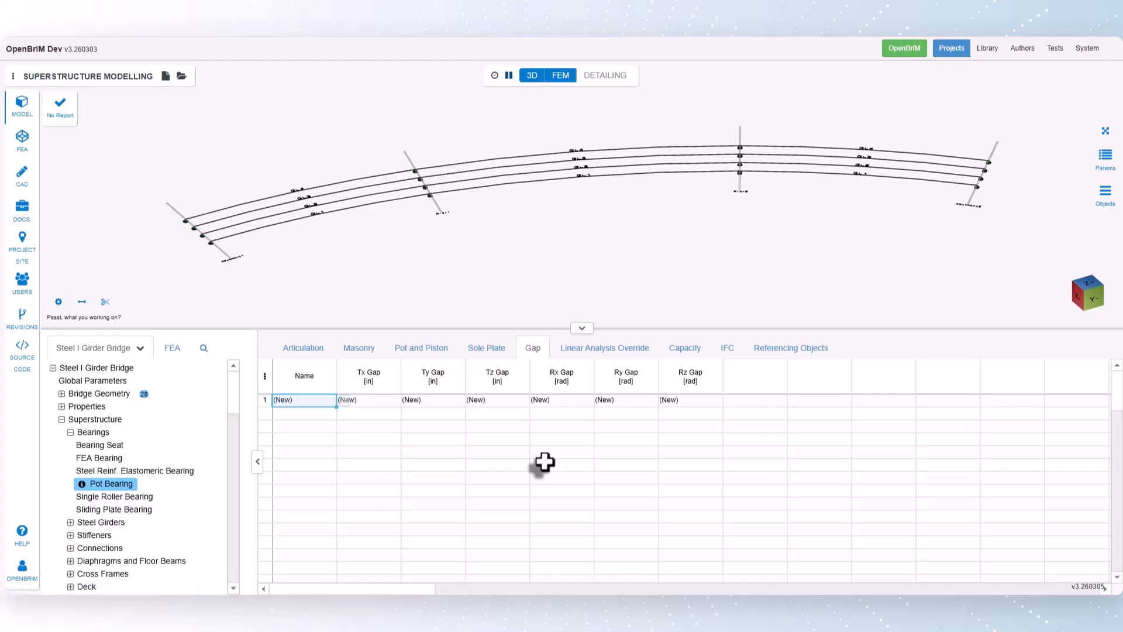
click(603, 350)
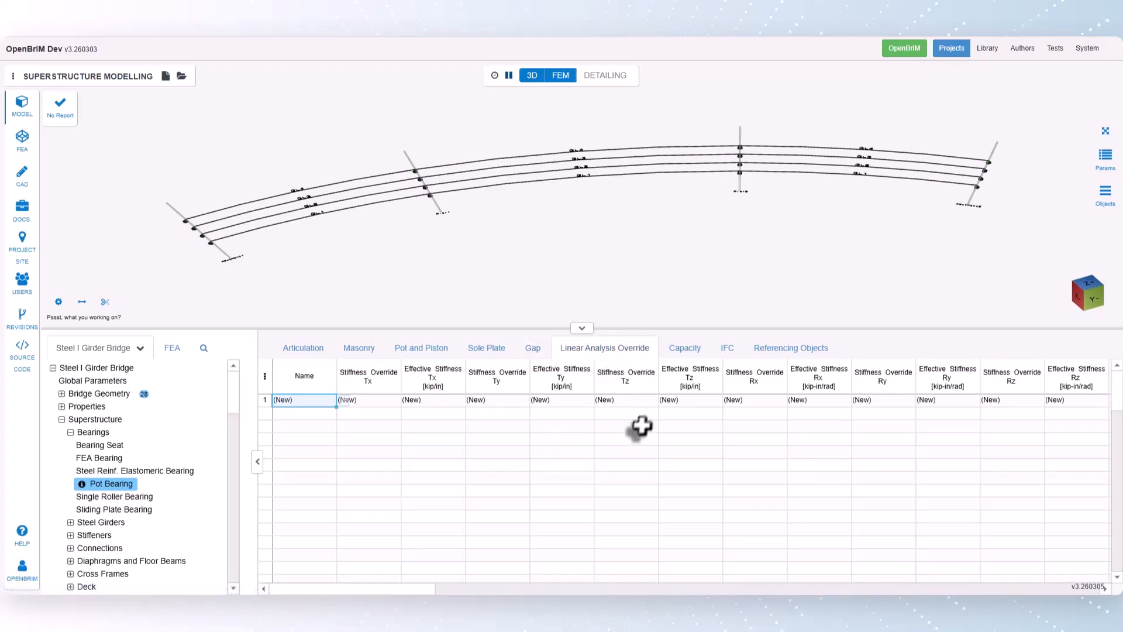
click(685, 350)
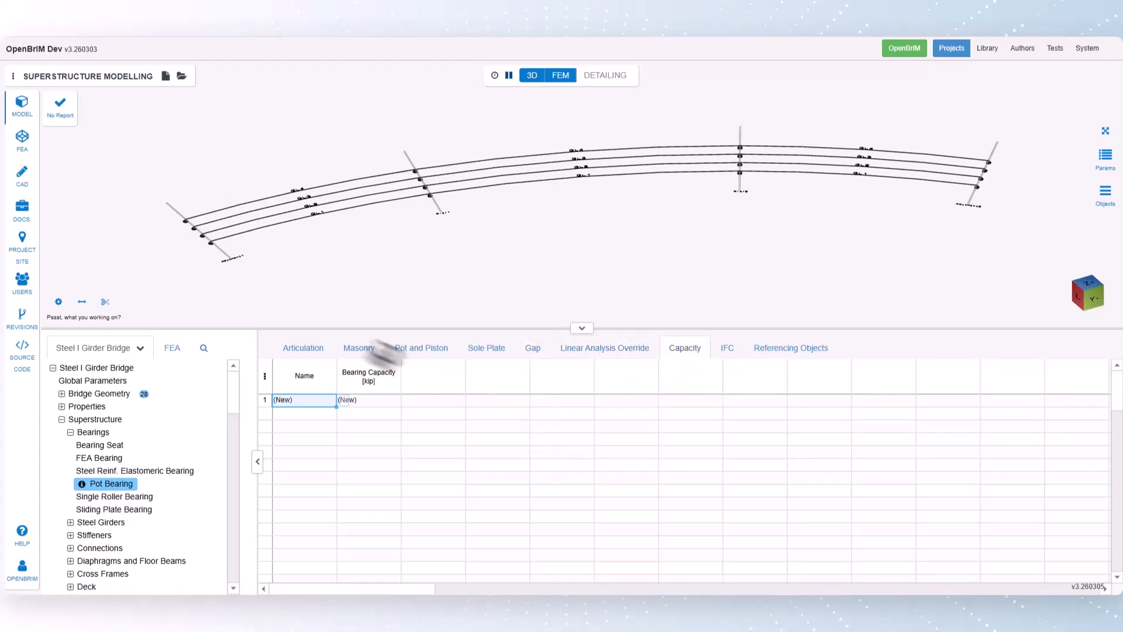
click(301, 350)
- Review the Single Roller Bearing inputs for plate and roller dimensions, gap, linear analysis override and capacity, returning to Articulation
click(134, 498)
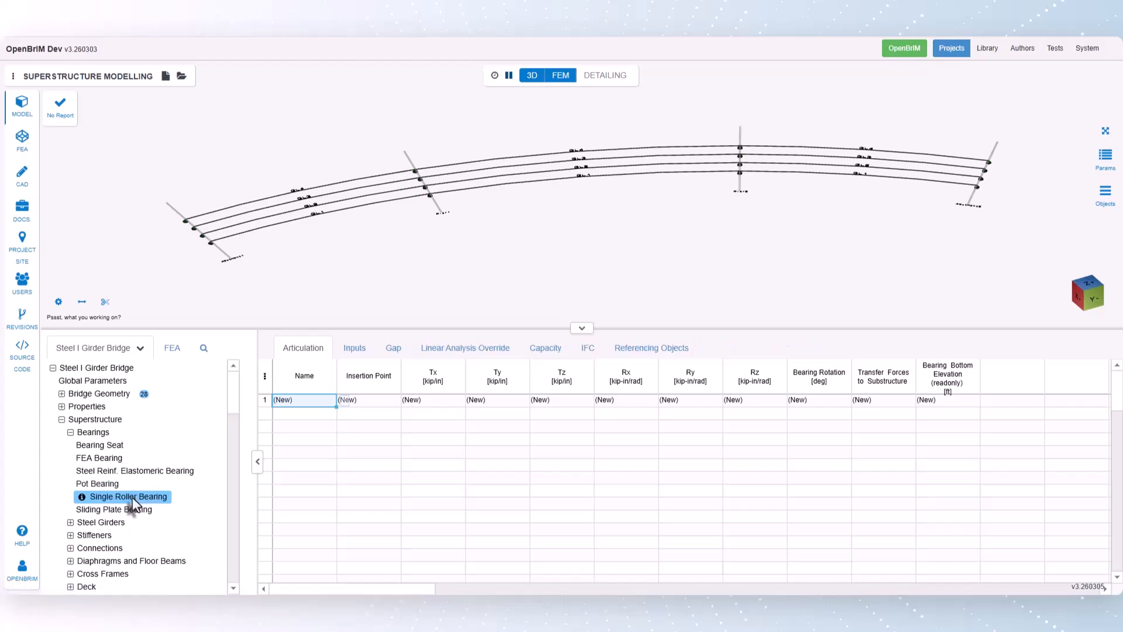
click(355, 349)
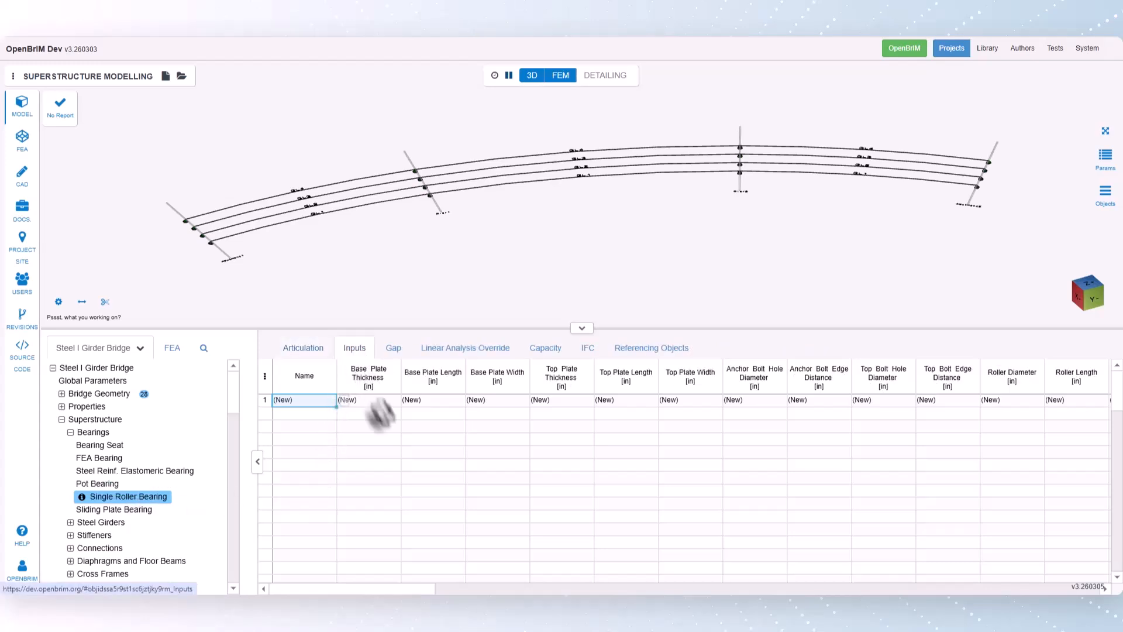
click(393, 348)
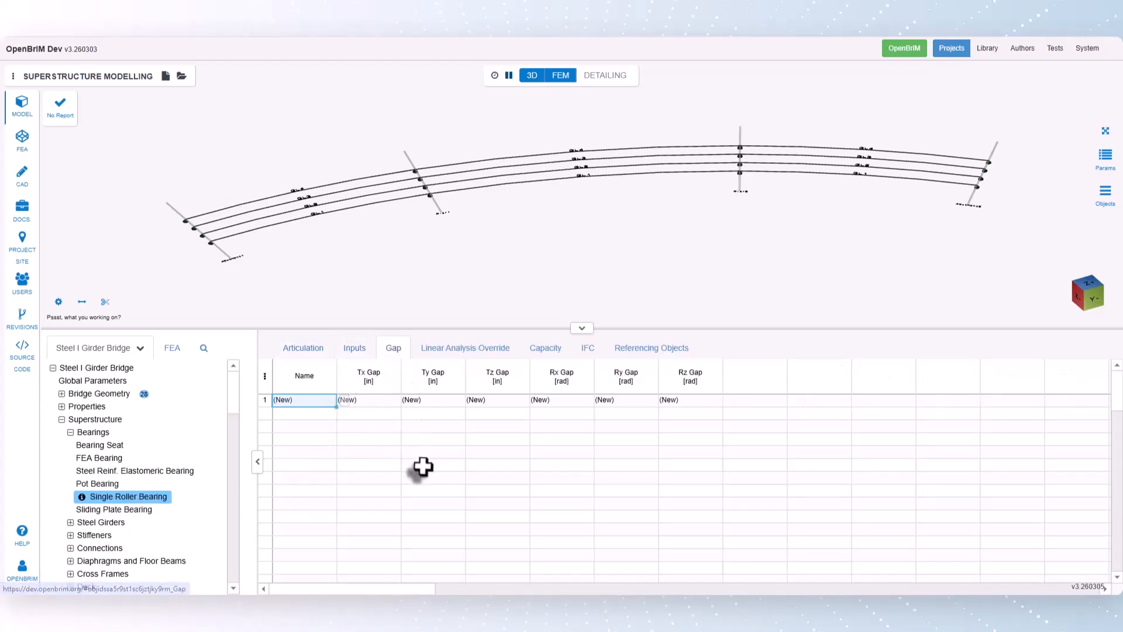
click(461, 350)
click(544, 348)
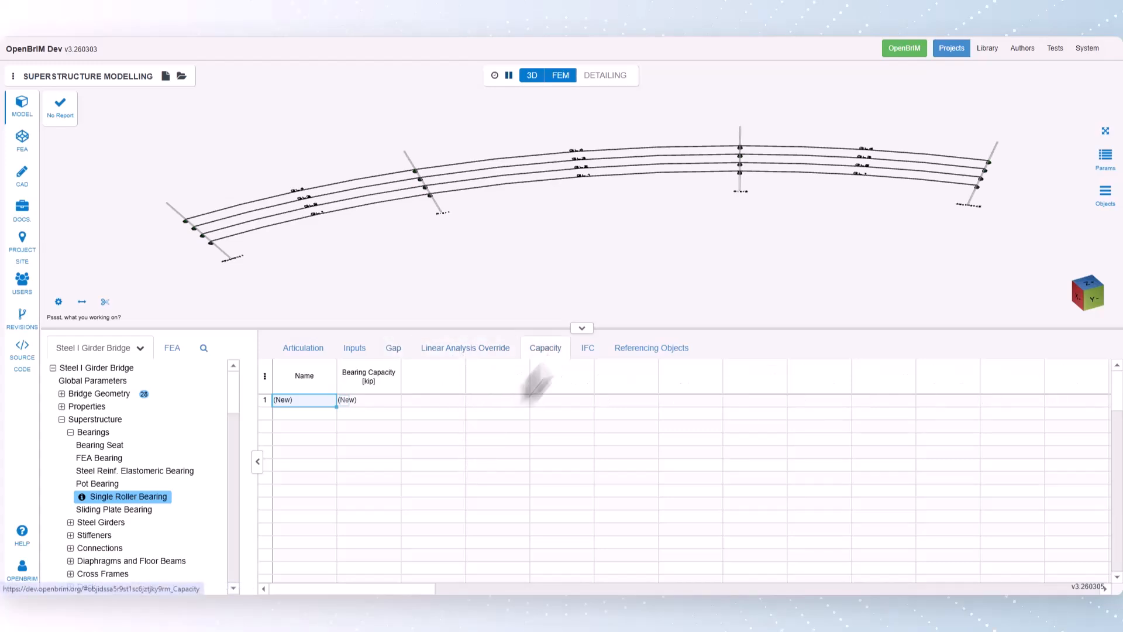
click(302, 349)
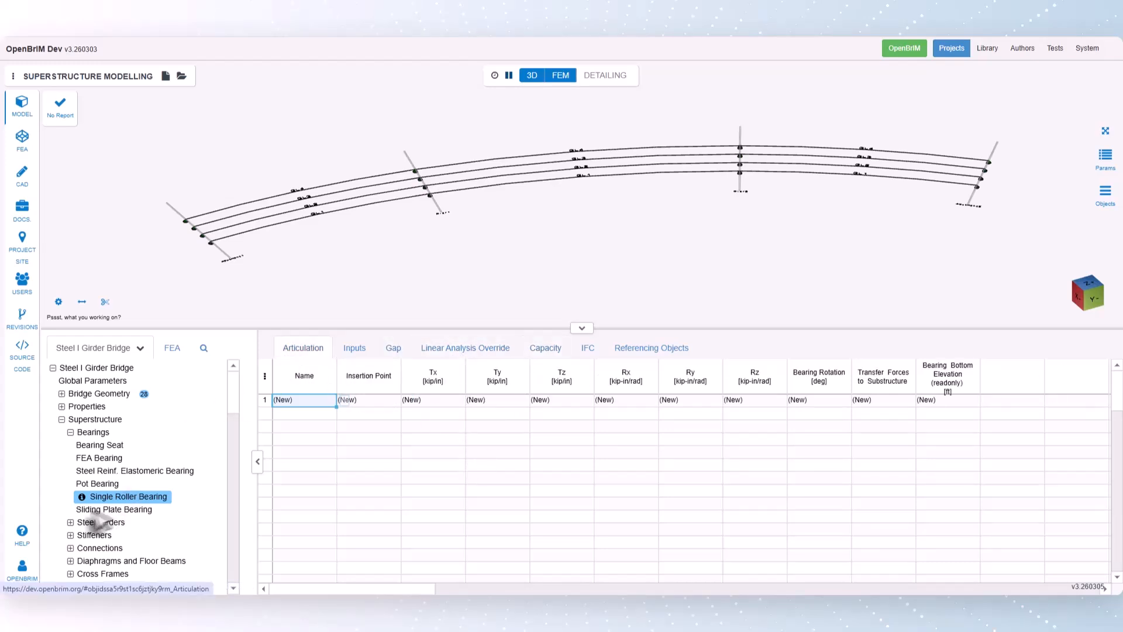
- Review the Sliding Plate Bearing inputs for plate dimensions, gap, linear analysis override and capacity, returning to Articulation
click(94, 509)
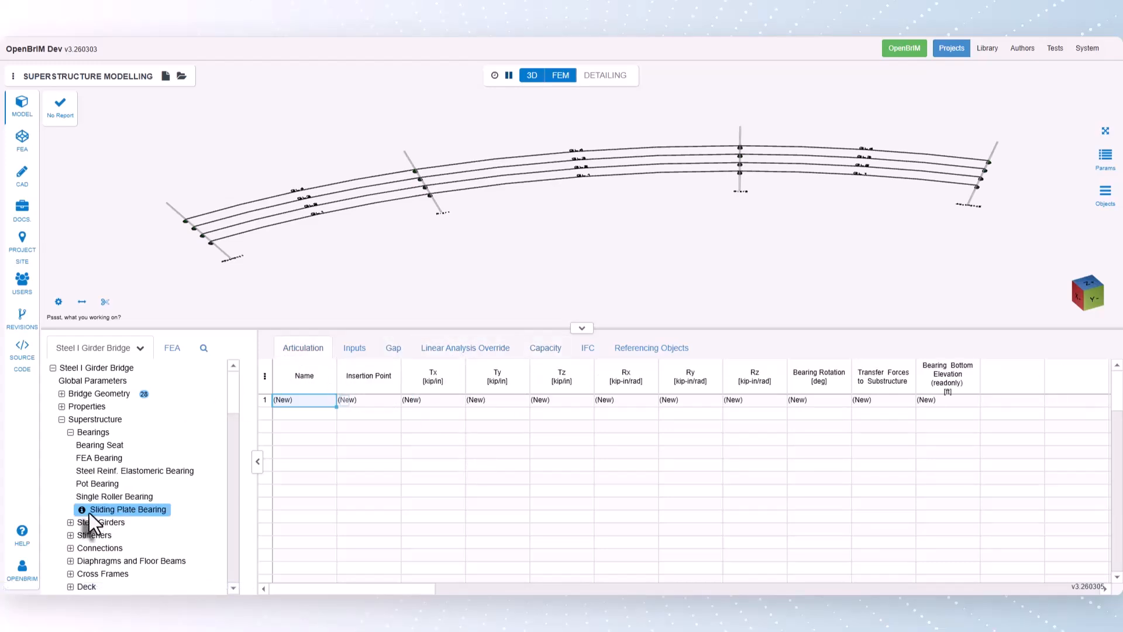
click(354, 349)
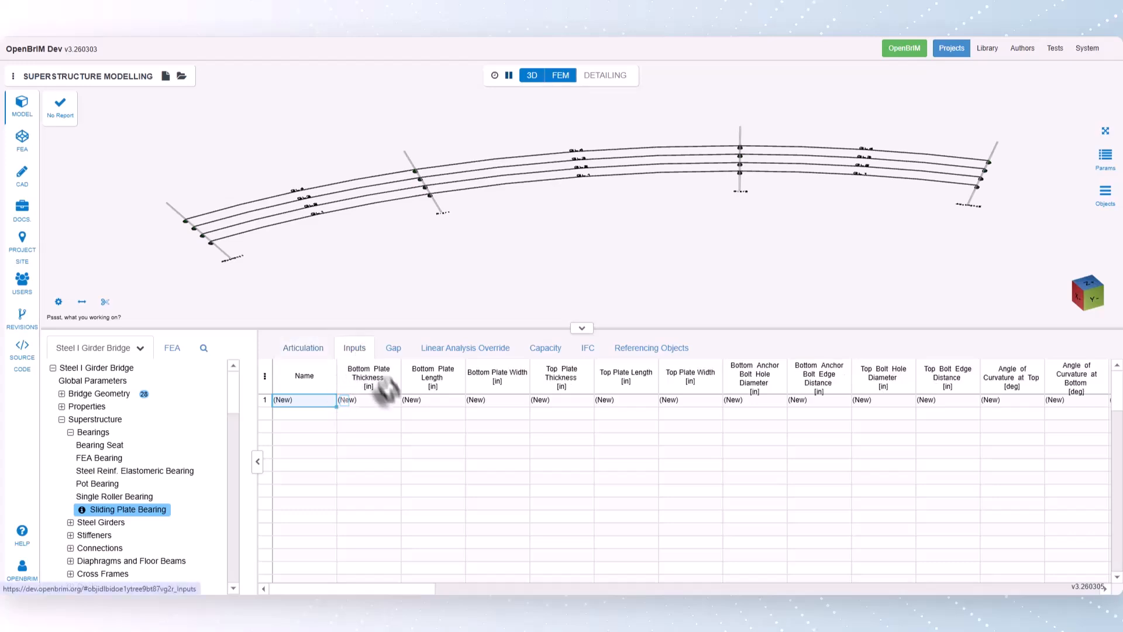
click(393, 349)
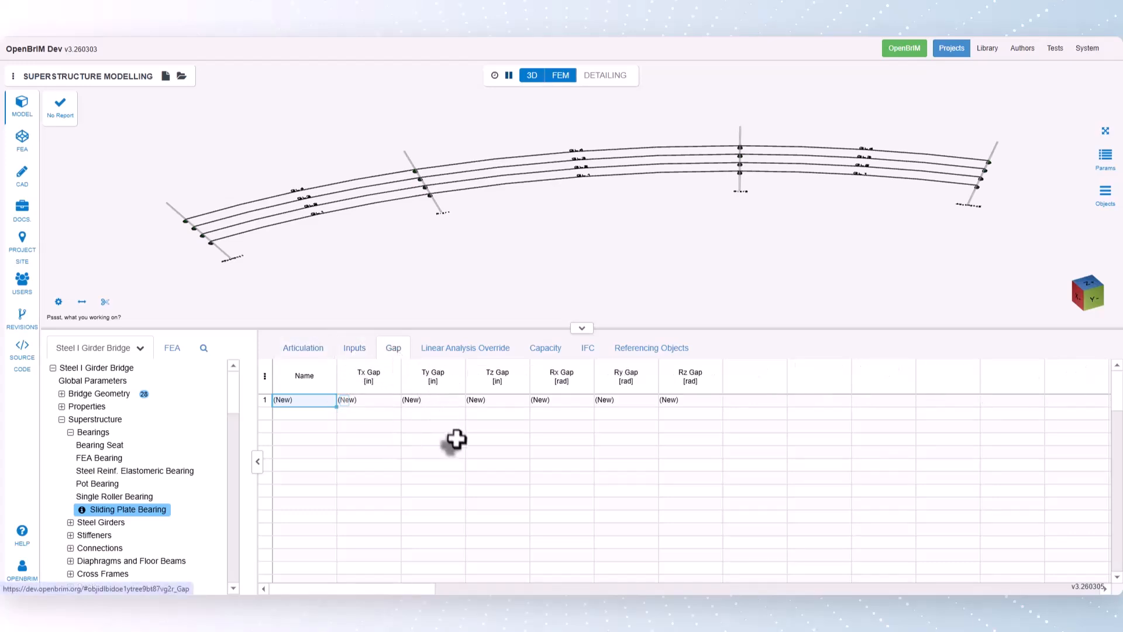
click(460, 349)
click(546, 348)
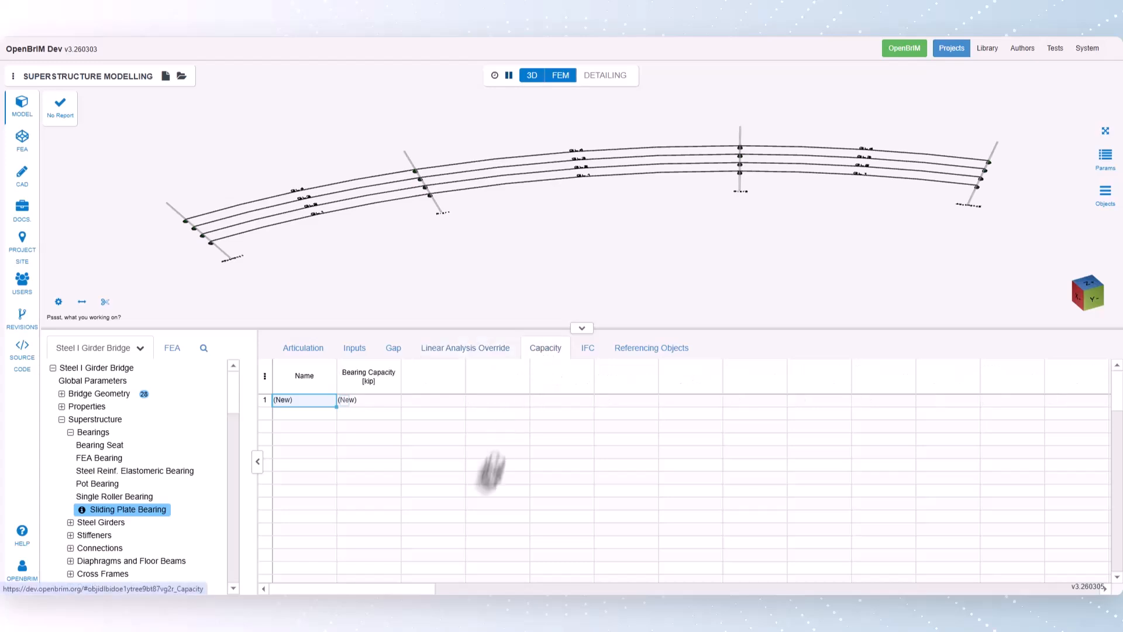
click(302, 348)
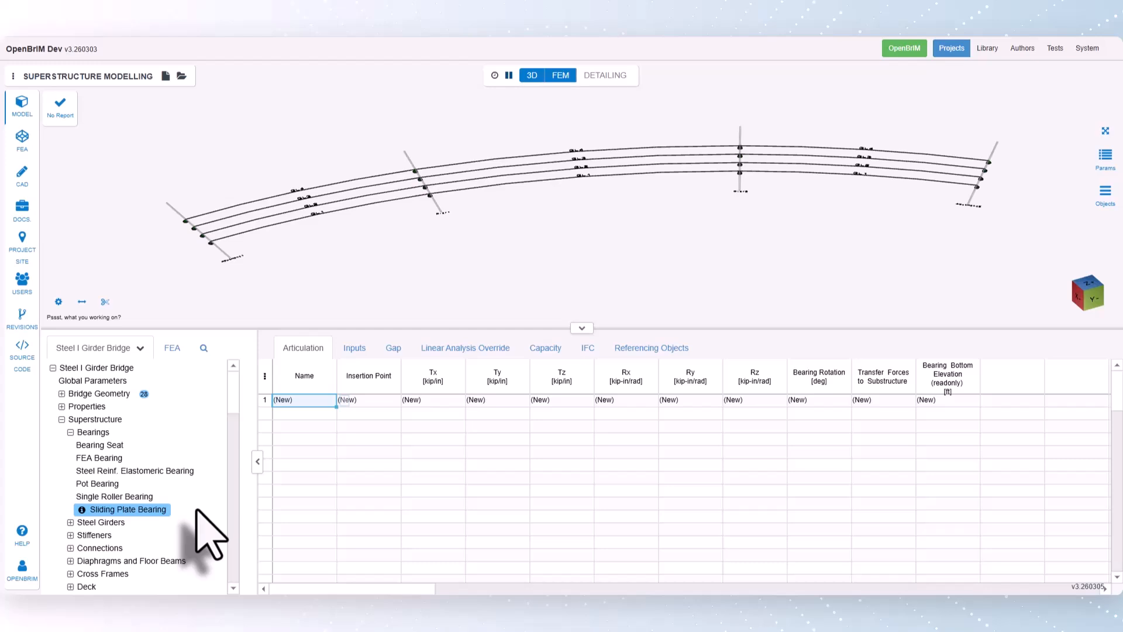
- Create the first FEA bearing and assign IP1 as its insertion point
click(112, 457)
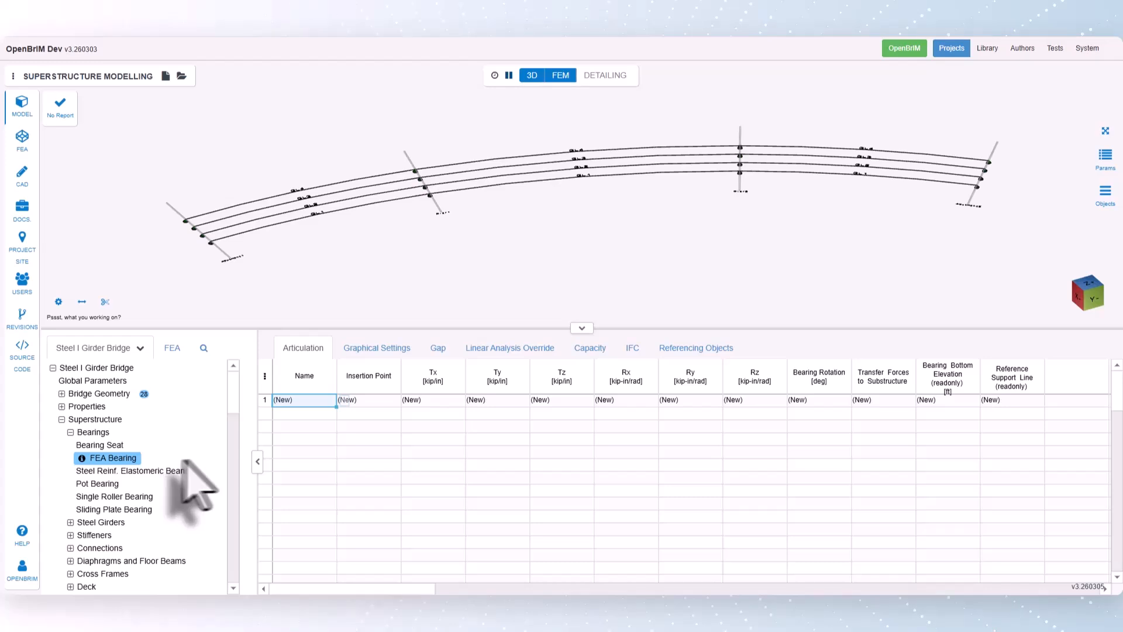
click(375, 400)
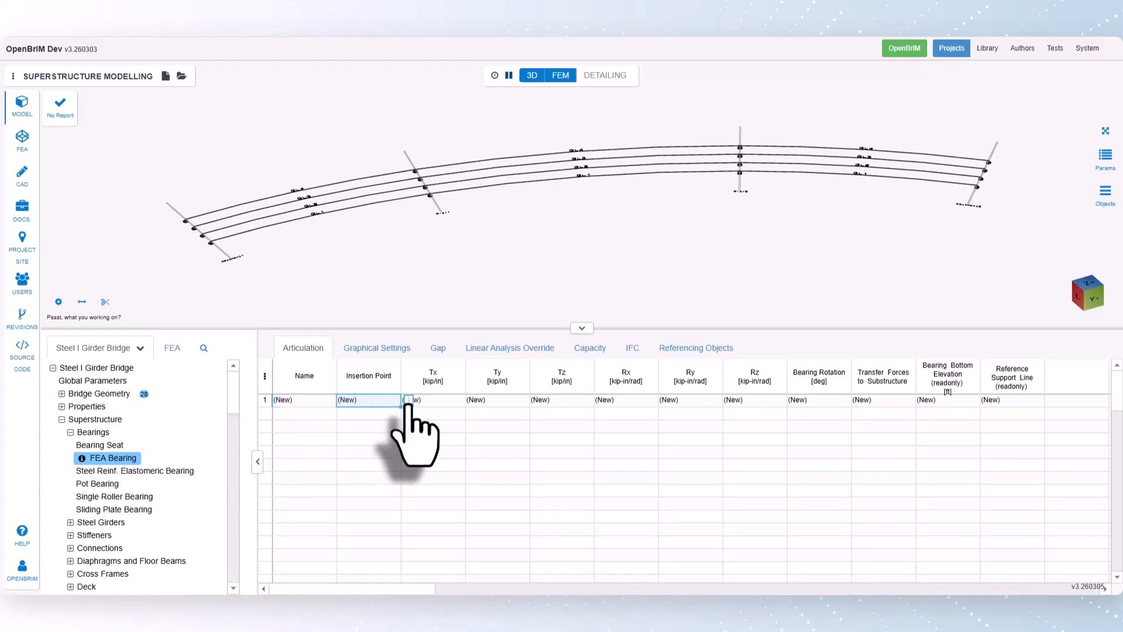
click(409, 402)
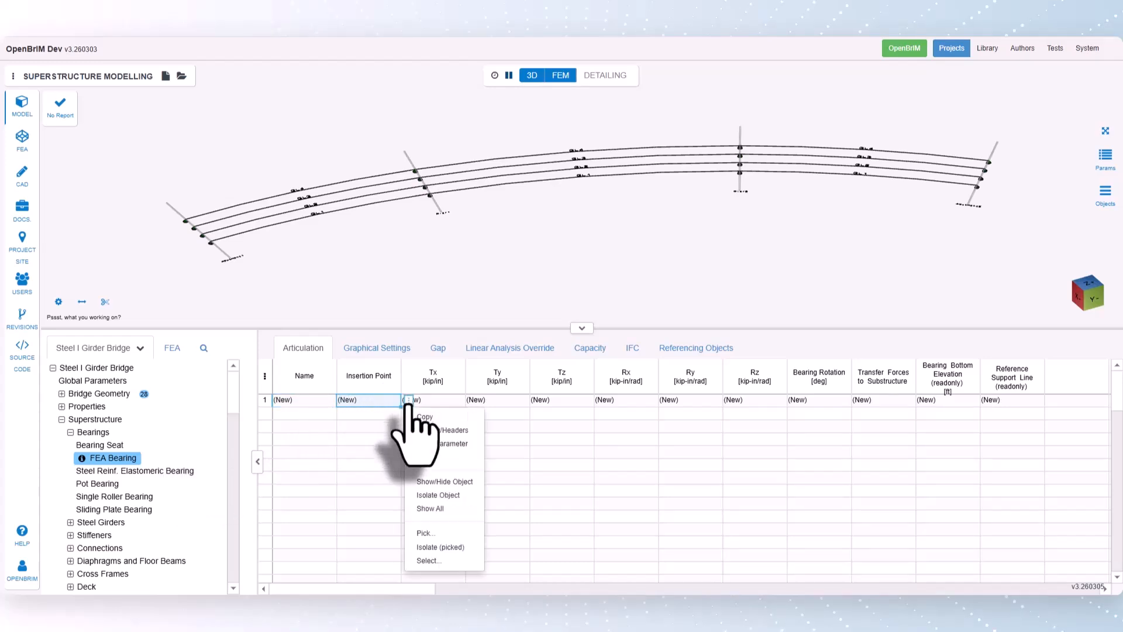
click(431, 560)
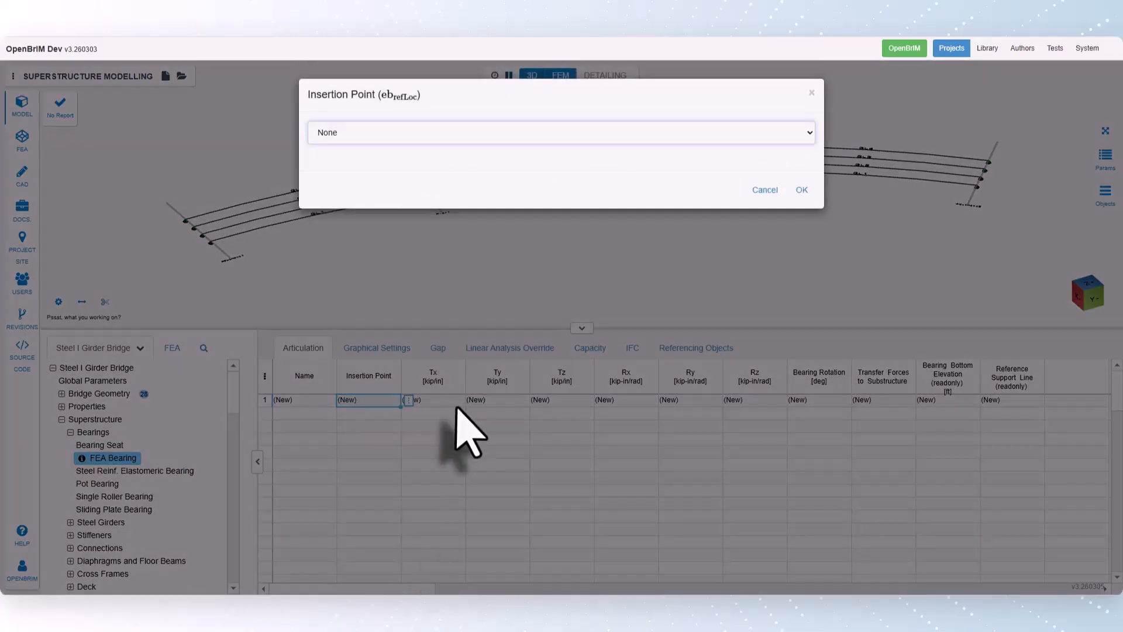
click(354, 132)
click(357, 167)
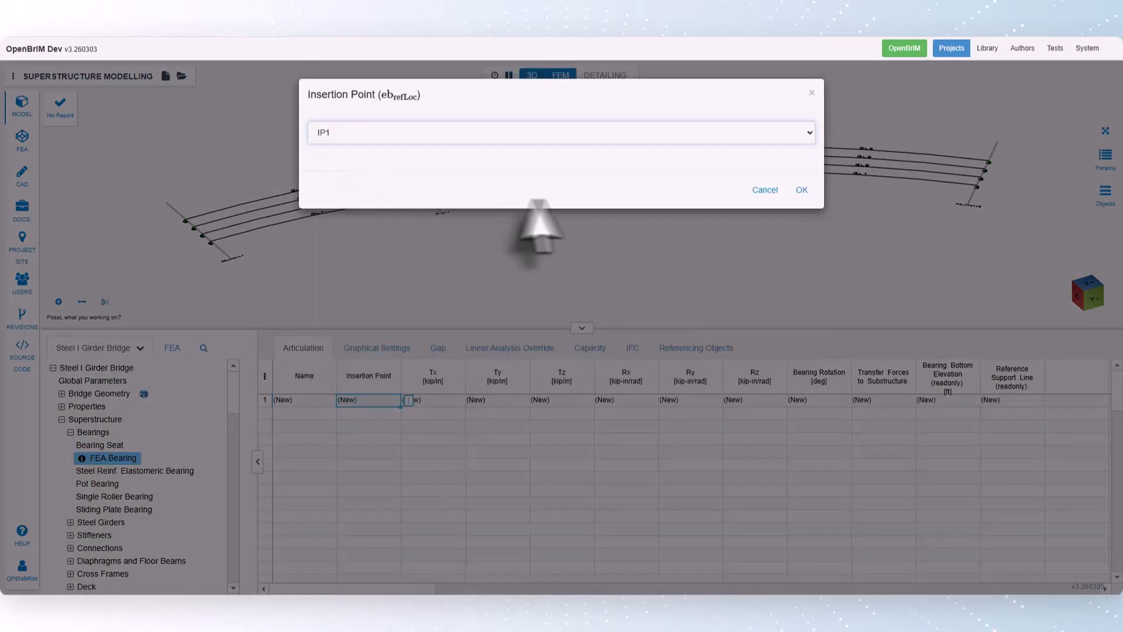
click(802, 190)
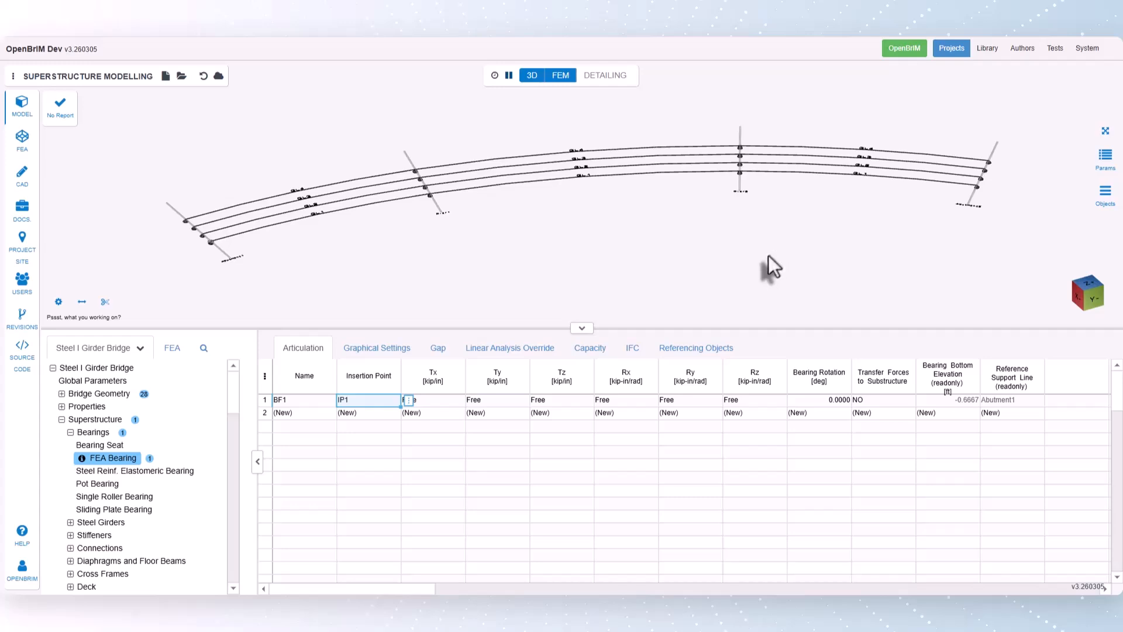
- Set the IP1 bearing's Ty restraint to Fixed and its Tz stiffness to 10000 kip/in
click(511, 401)
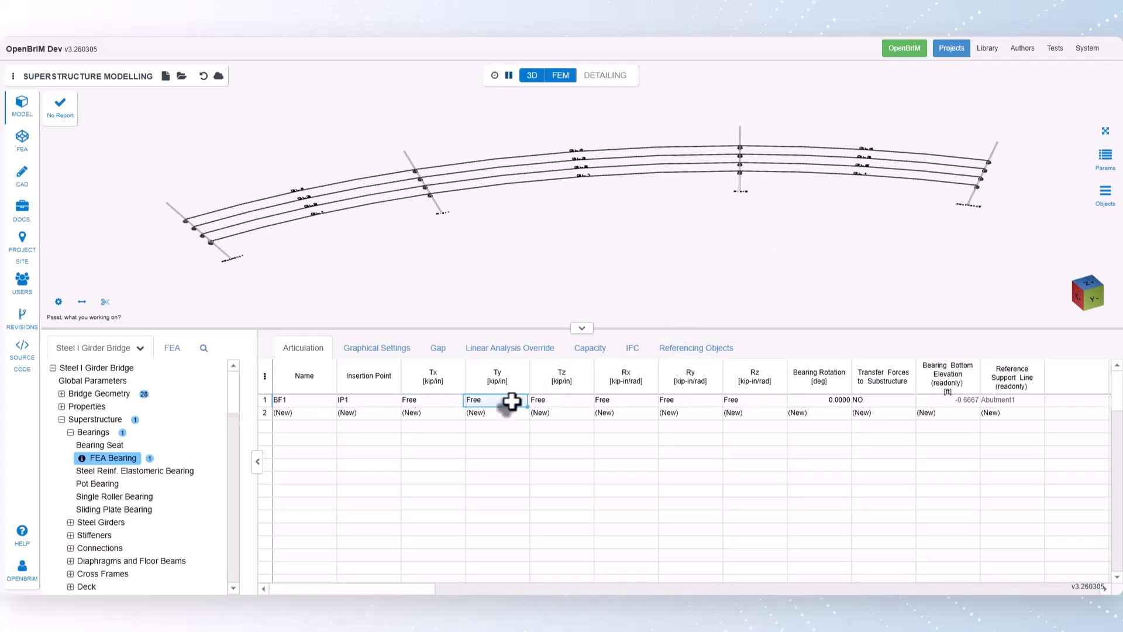
right_click(530, 406)
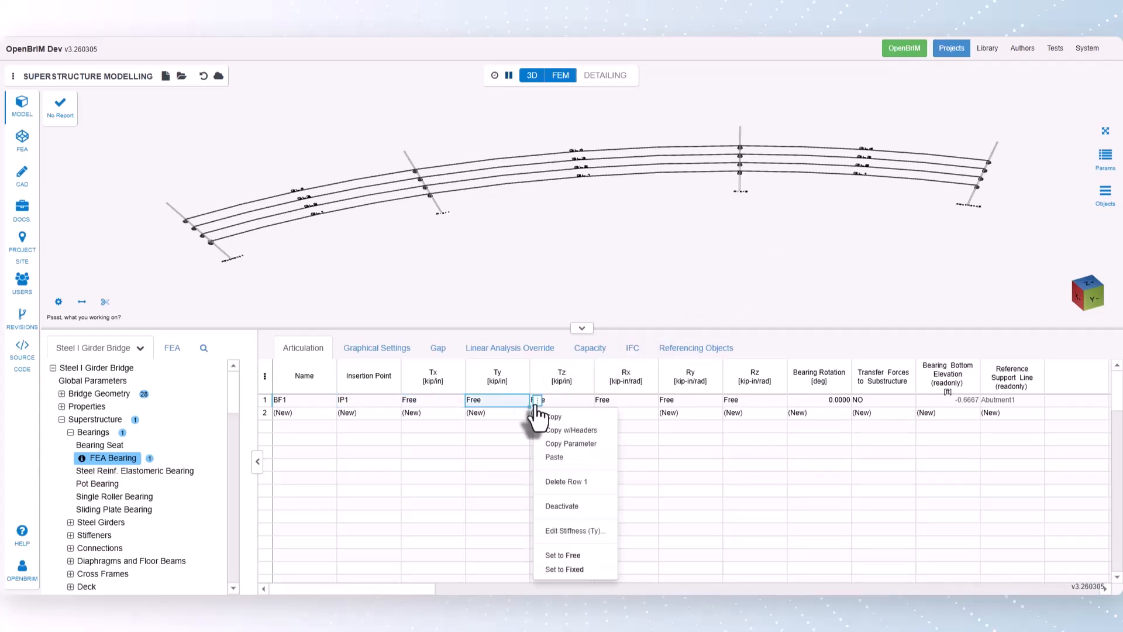
click(553, 569)
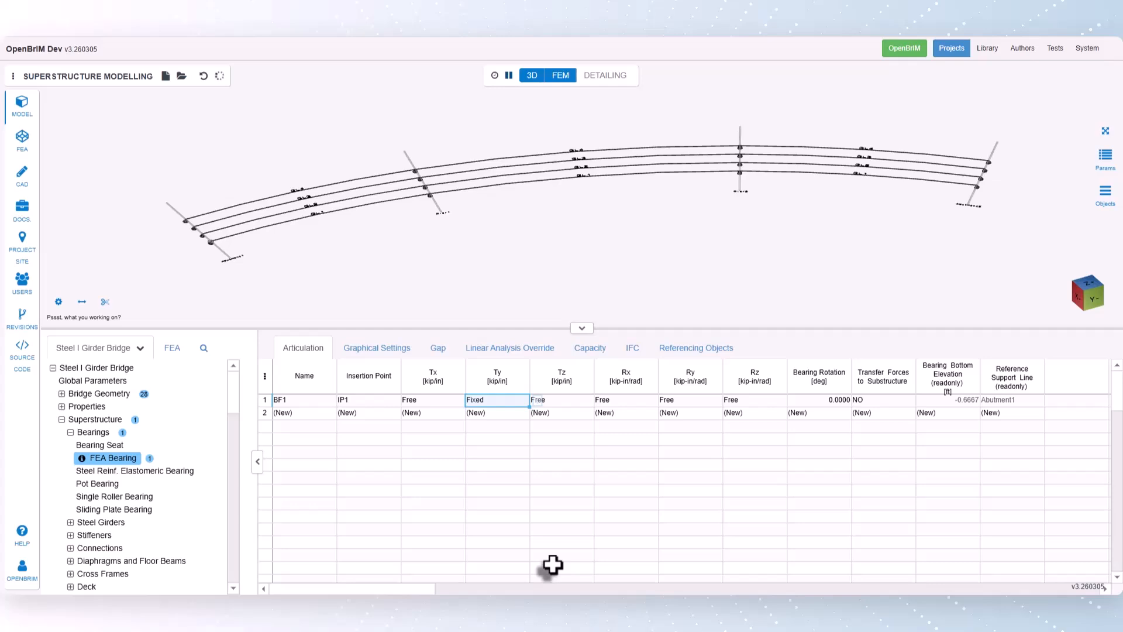
click(558, 401)
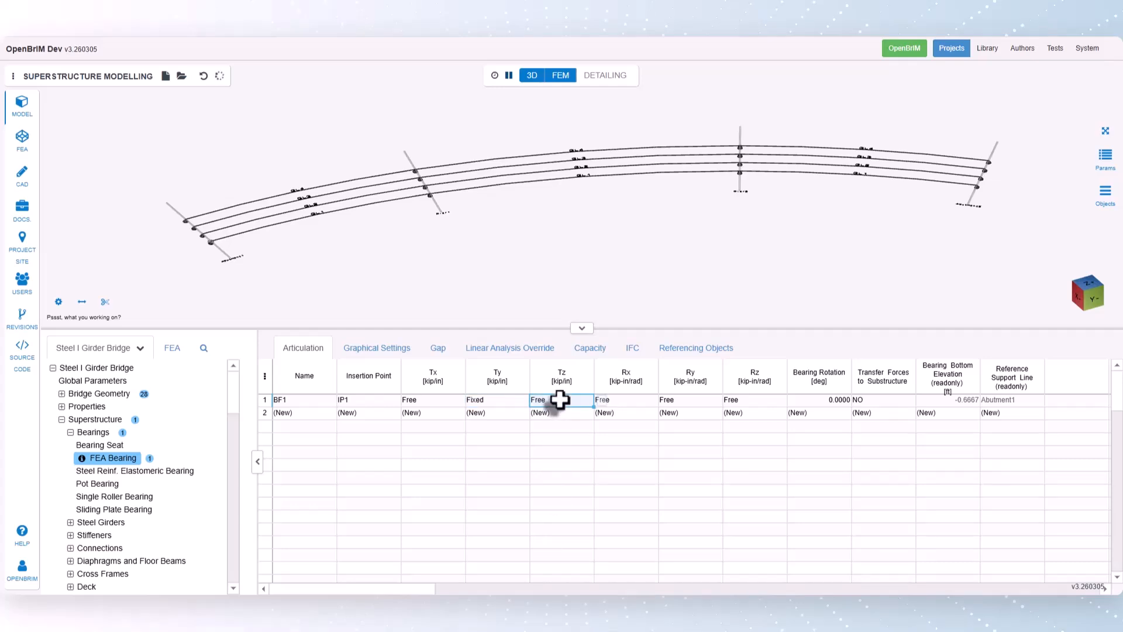
text(10000)
key(Return)
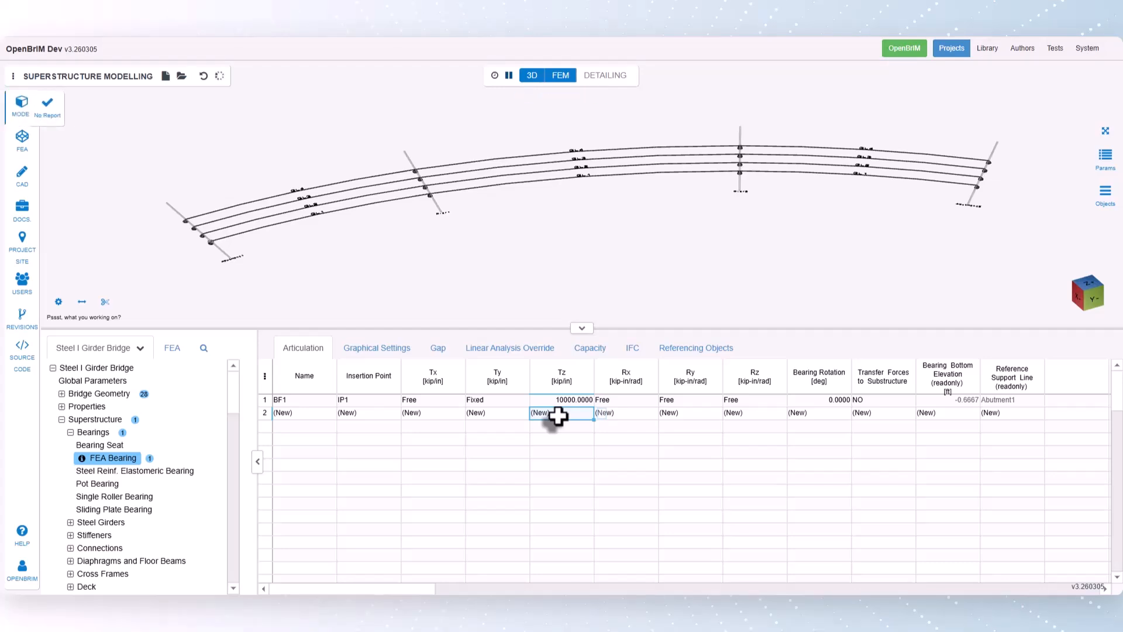
- Add a second FEA bearing at IP2 and extend the insertion point series down through IP16
click(380, 417)
right_click(405, 420)
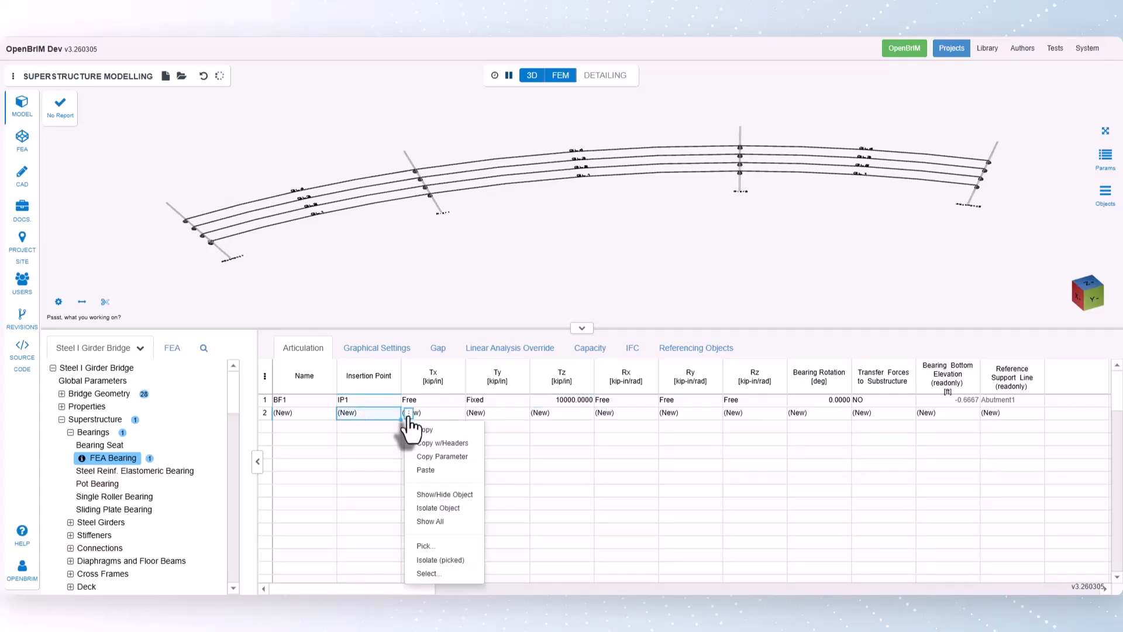
click(423, 574)
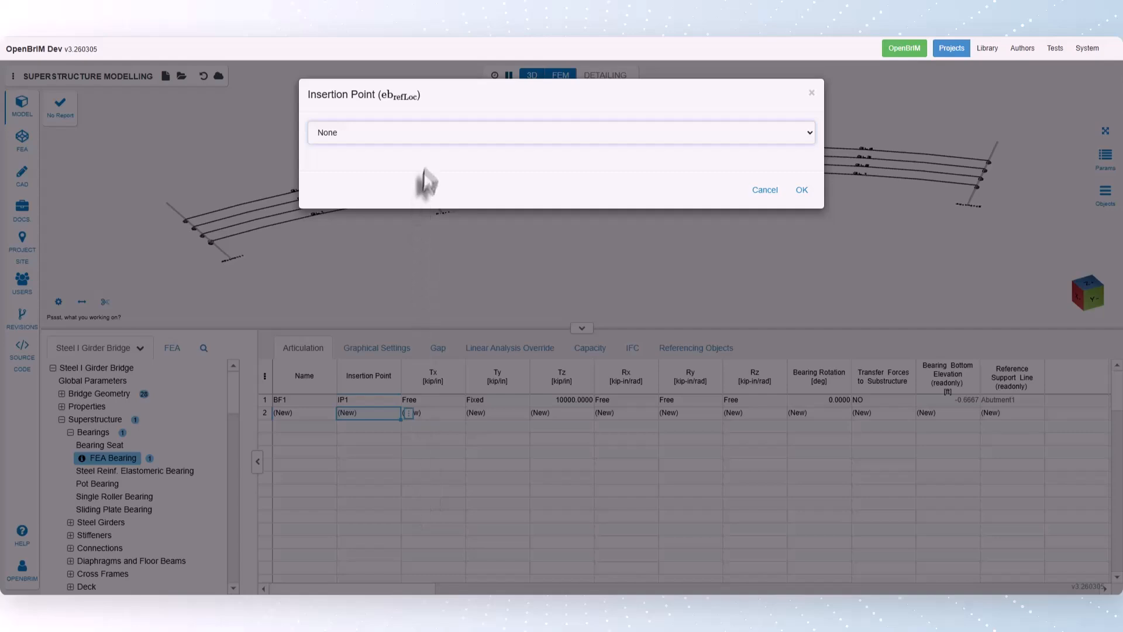
click(422, 141)
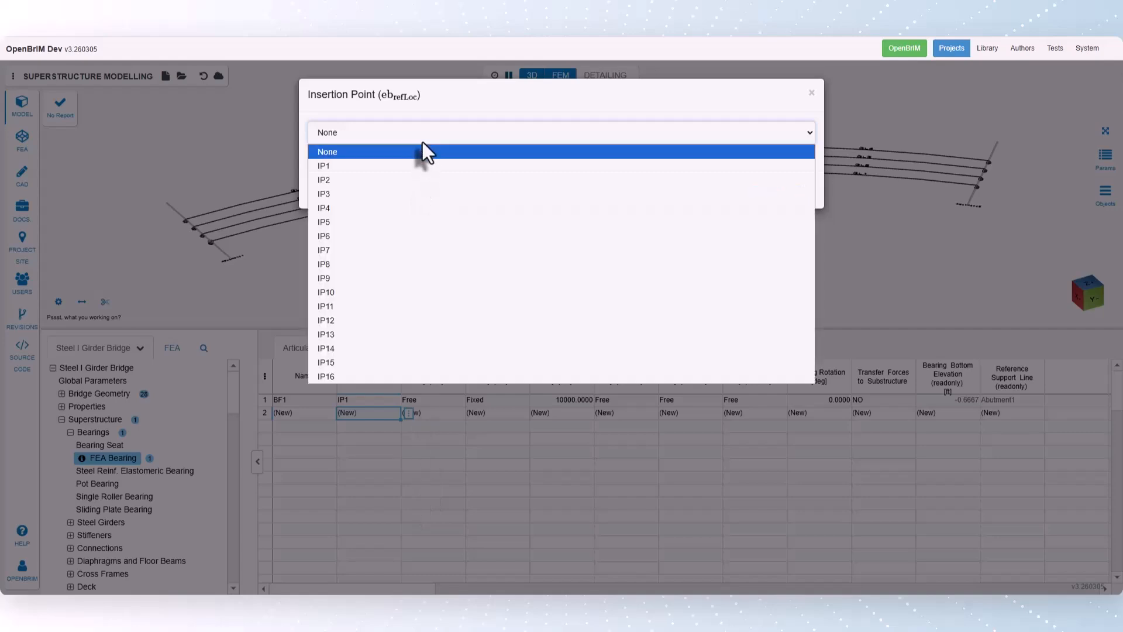
click(413, 175)
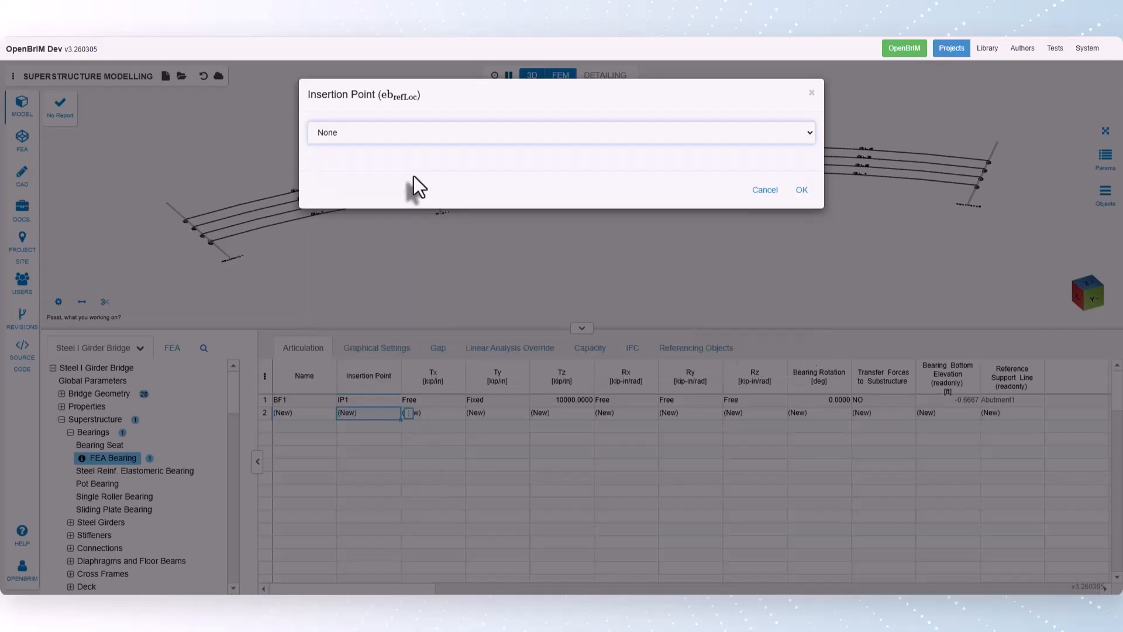
click(801, 190)
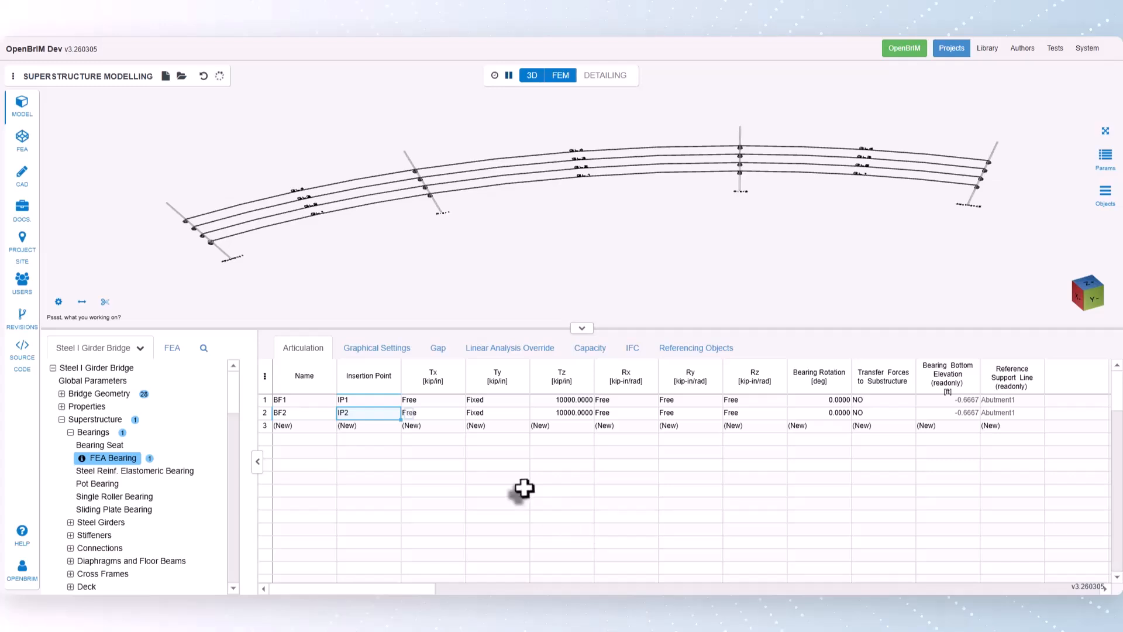
drag(383, 402, 377, 411)
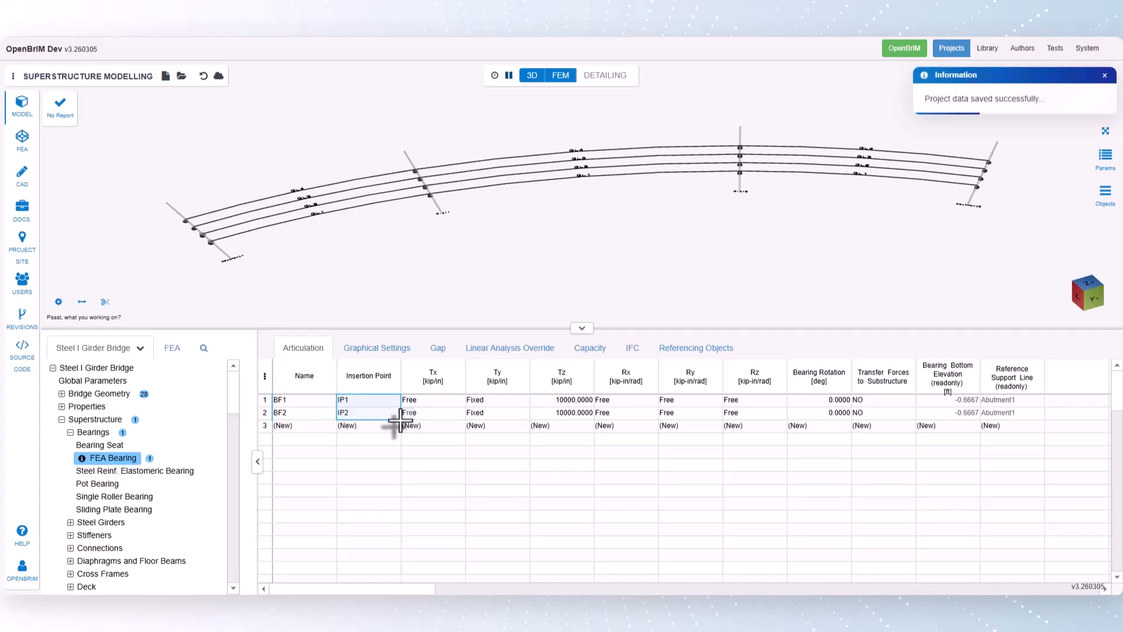
drag(398, 420, 393, 513)
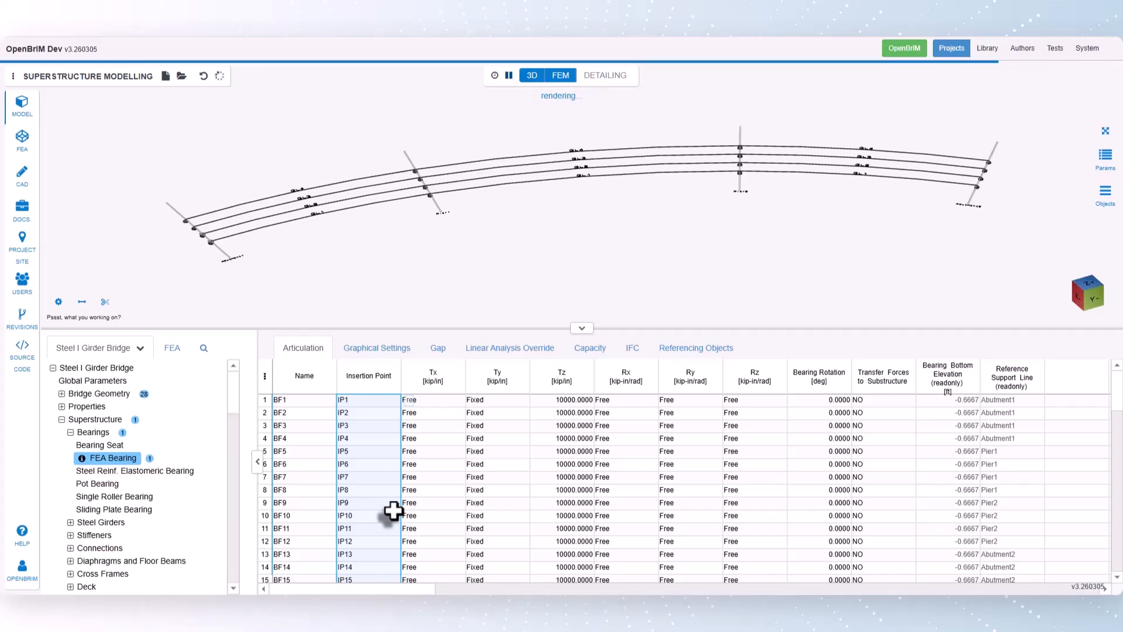
- Set the Tx restraint to Fixed for the four Pier1 bearings, BF5 through BF8
click(432, 451)
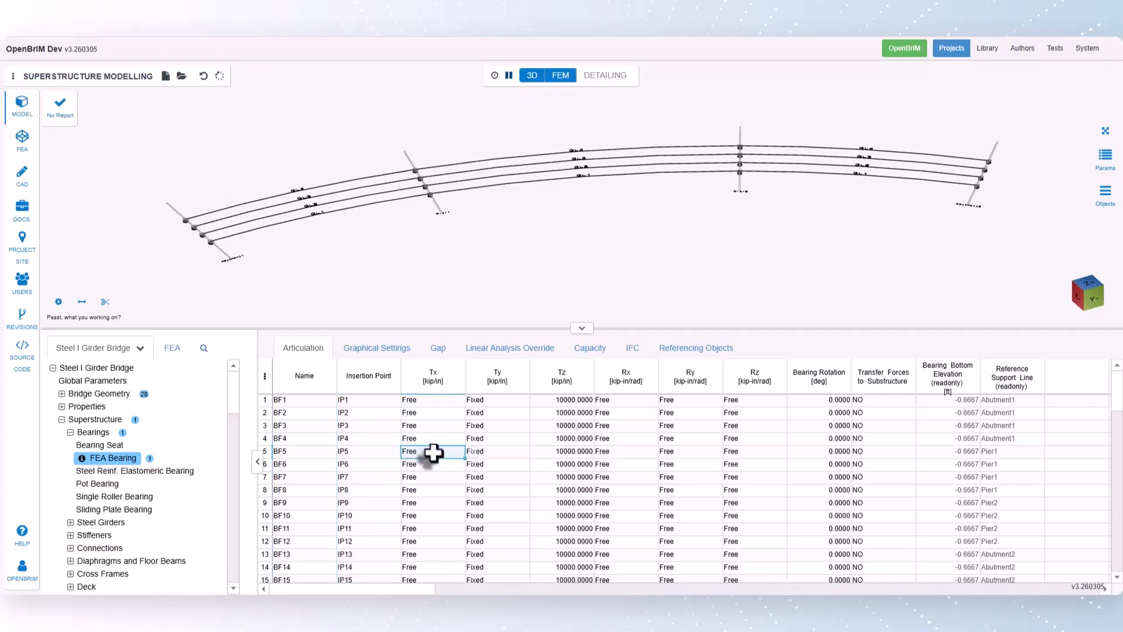
right_click(471, 454)
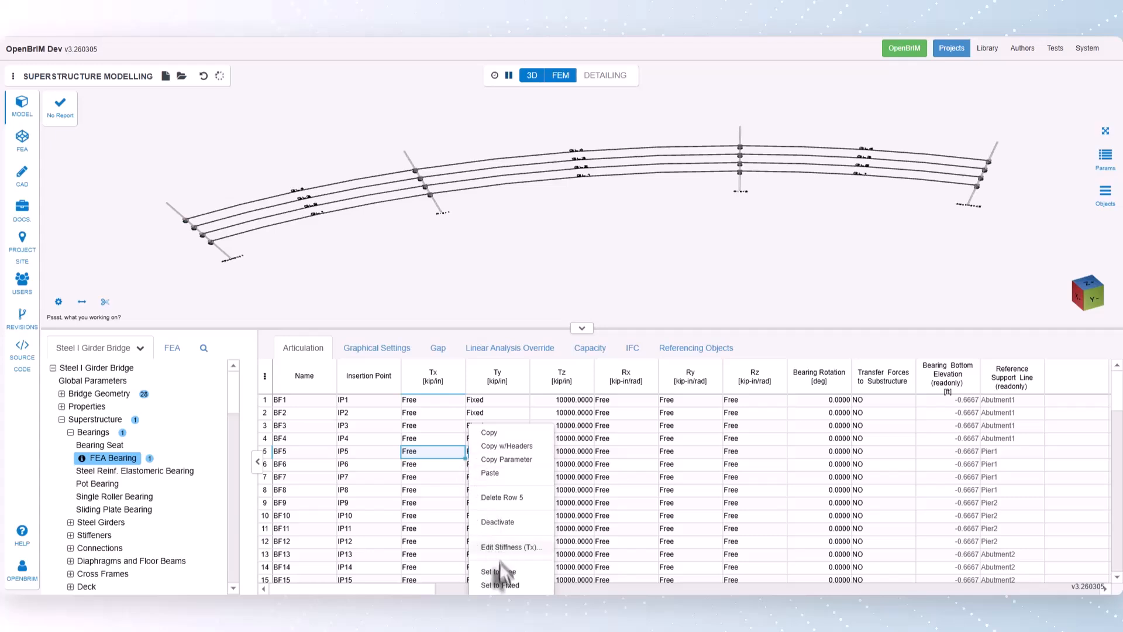
click(504, 586)
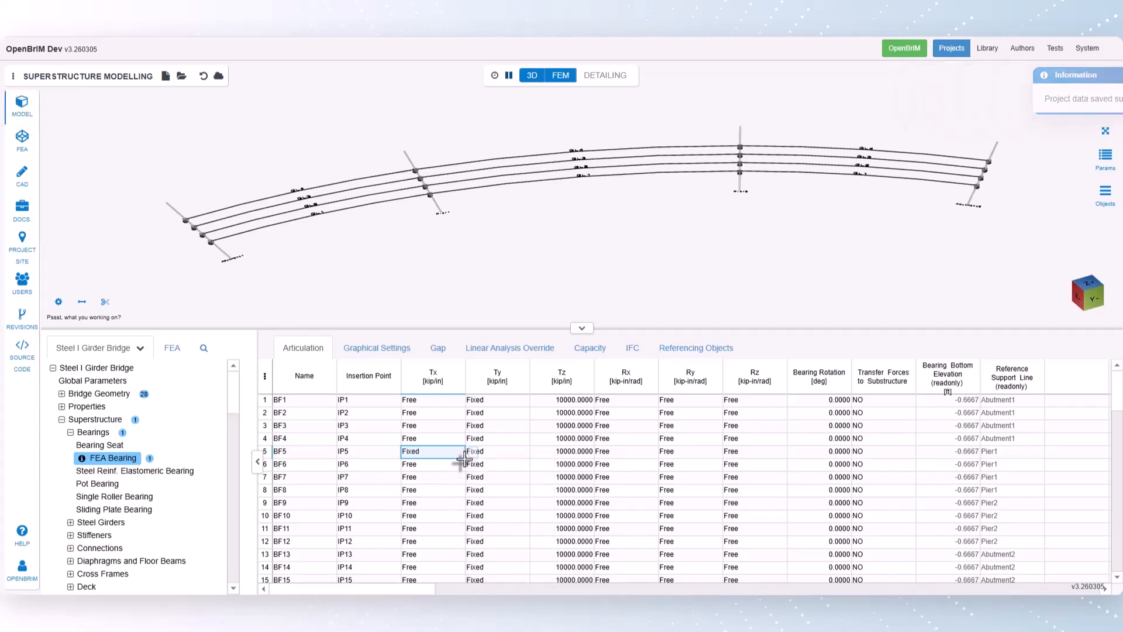
drag(466, 458, 460, 488)
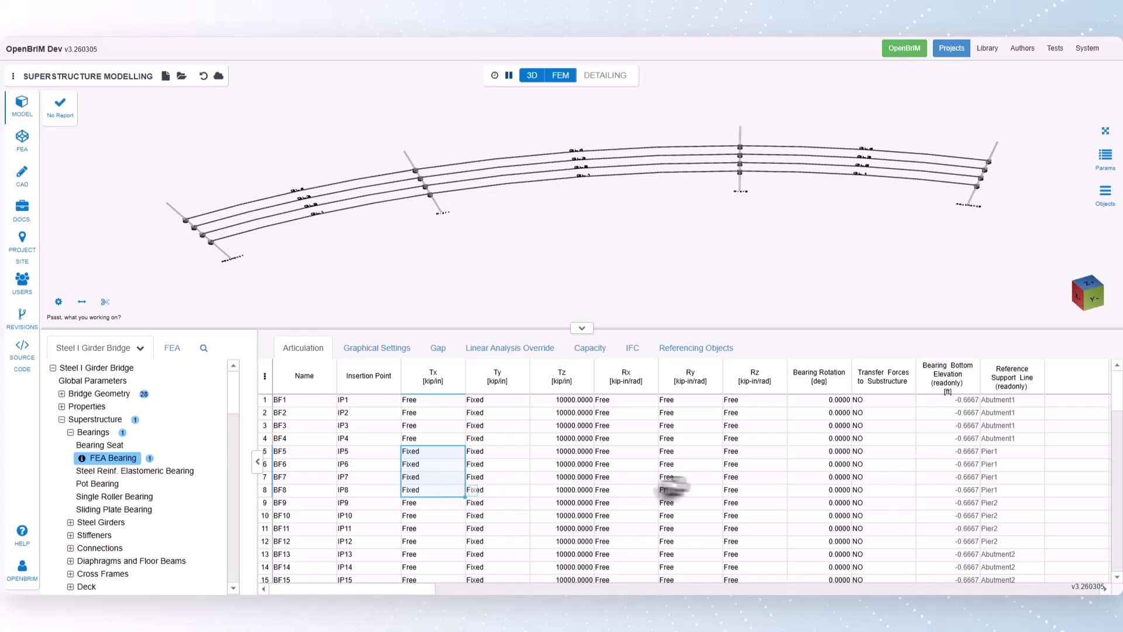
- Review the FEA bearings' rotation, substructure force transfer, graphical settings and gap inputs, and inspect an abutment bearing in the 3D model
click(809, 401)
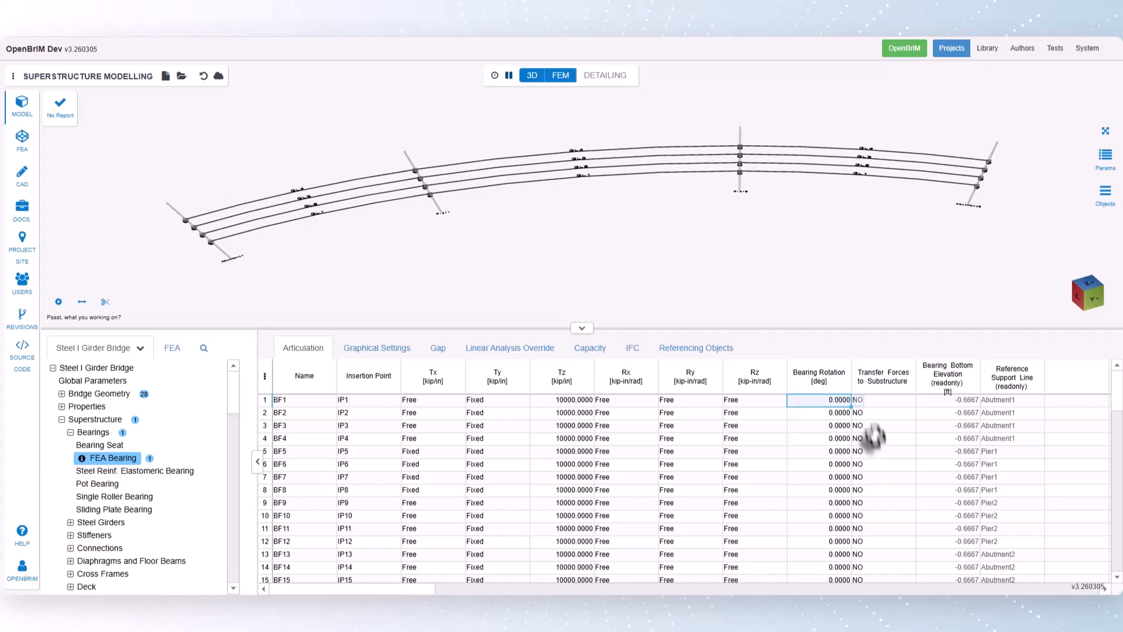
click(874, 402)
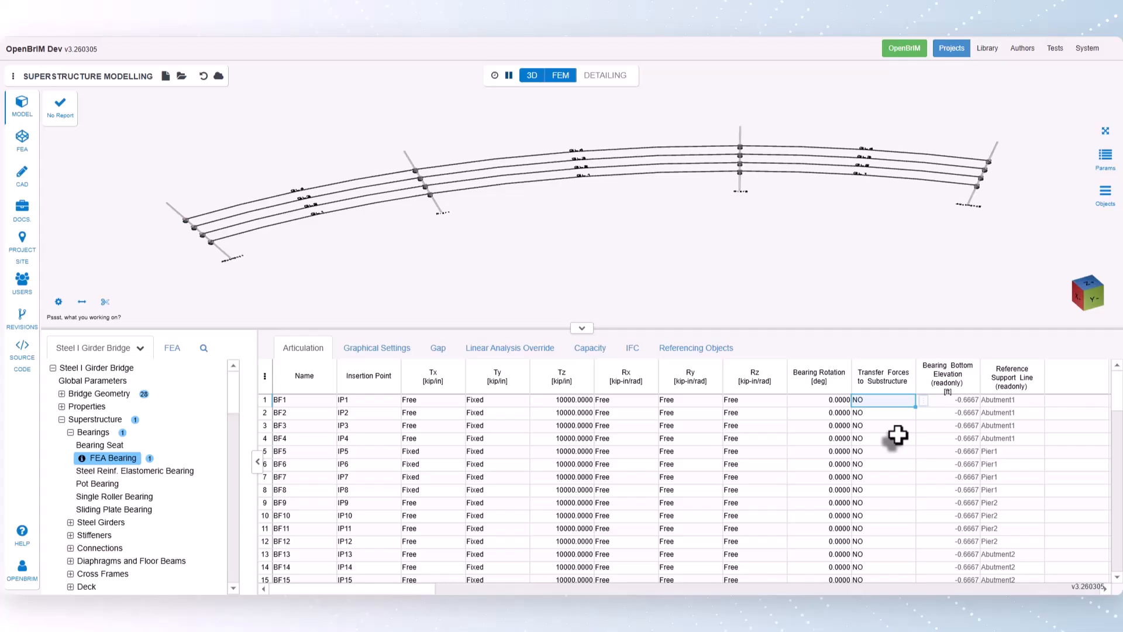
click(923, 401)
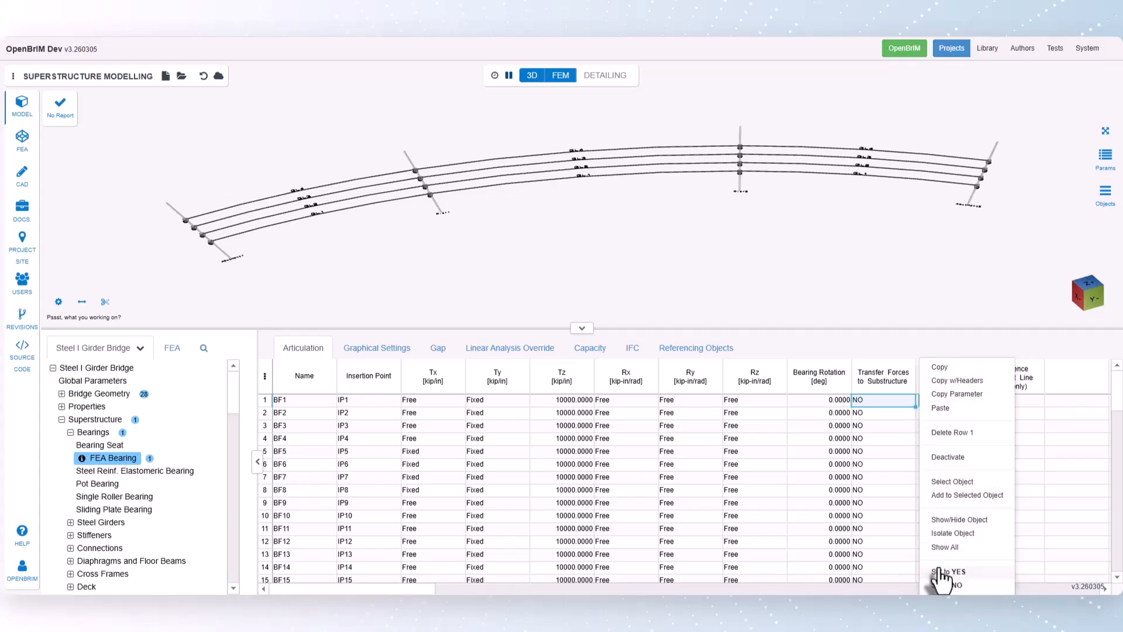
click(884, 405)
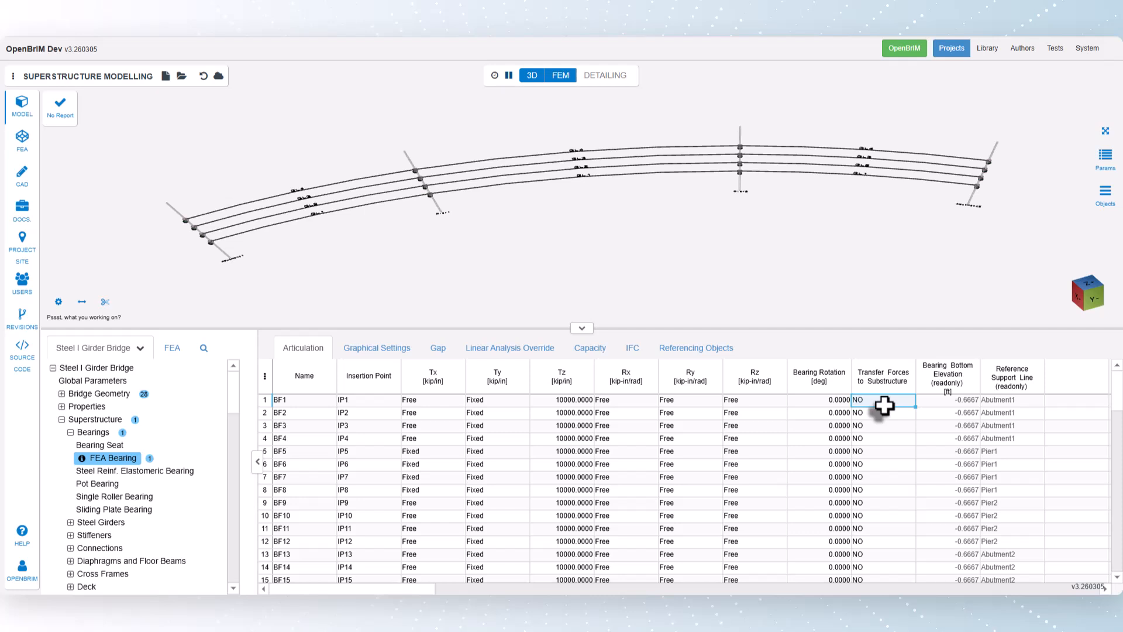
click(373, 351)
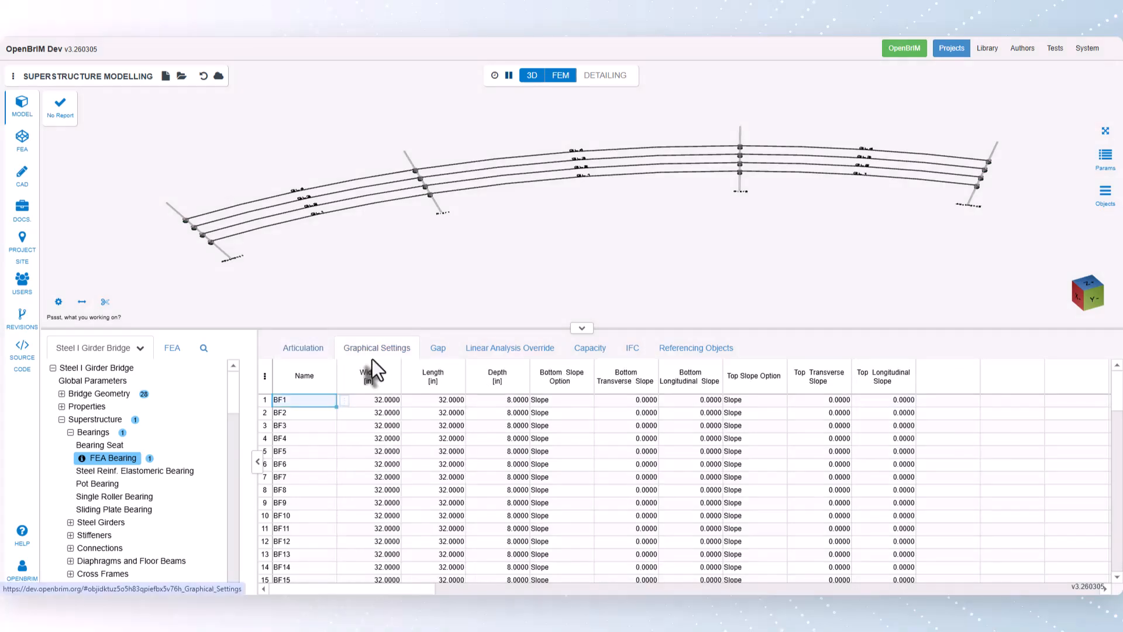
click(438, 350)
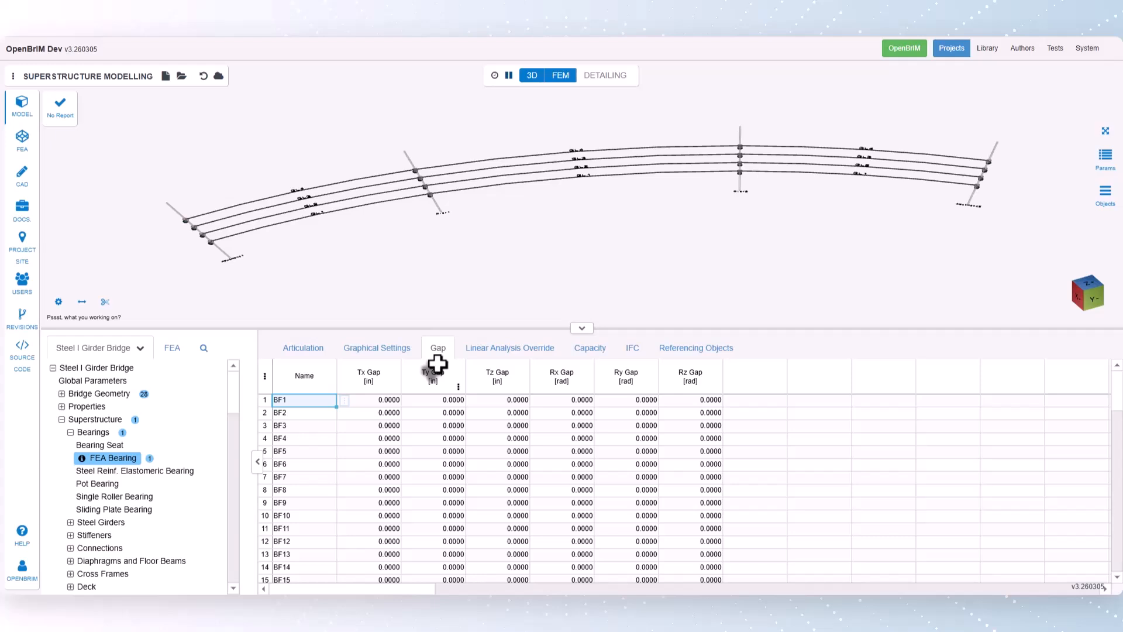
scroll(207, 249, up, 5)
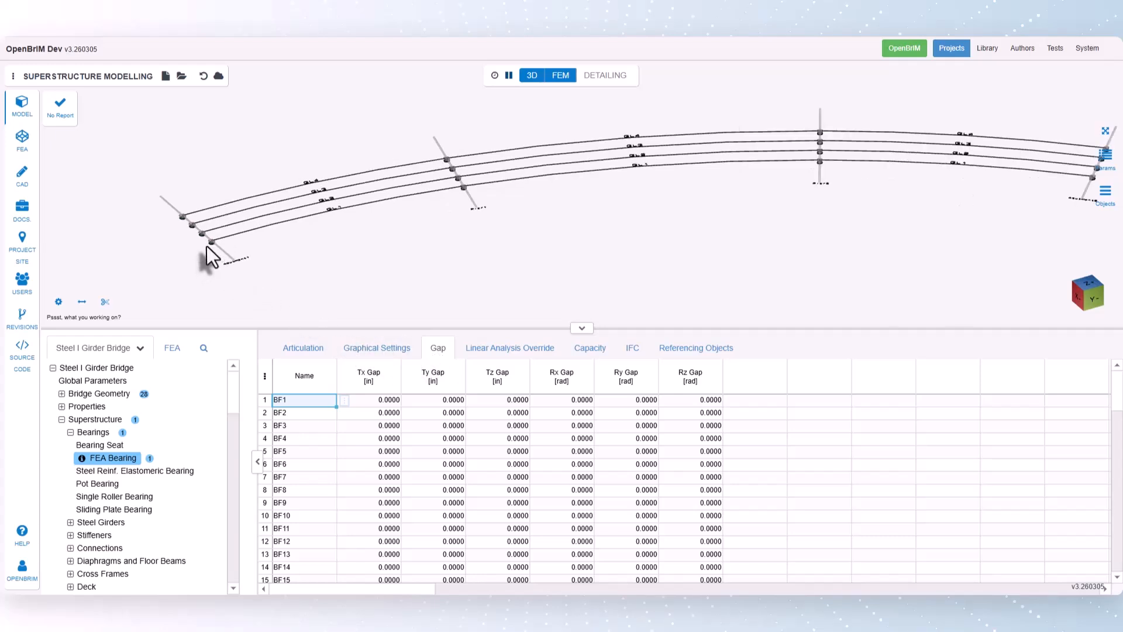
scroll(211, 244, up, 10)
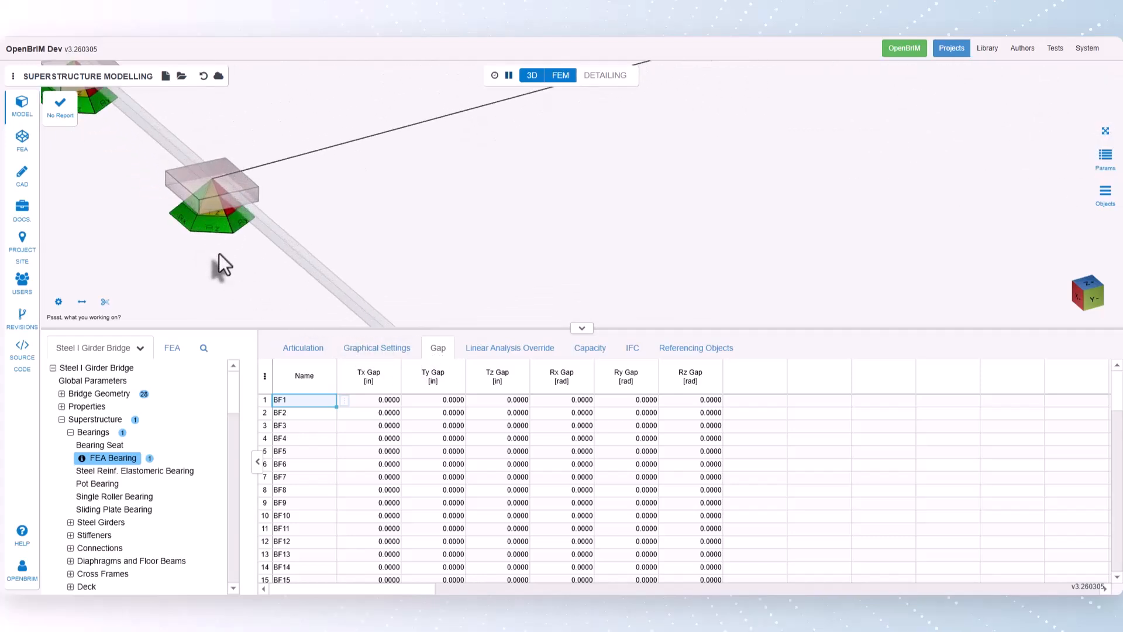
scroll(222, 241, down, 8)
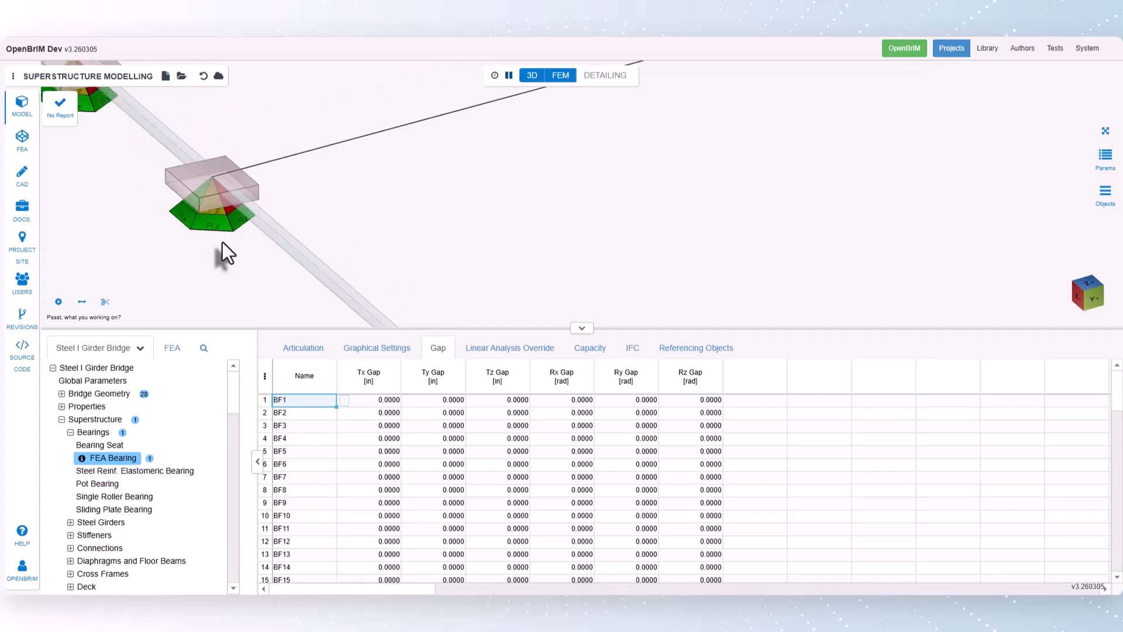
click(1106, 131)
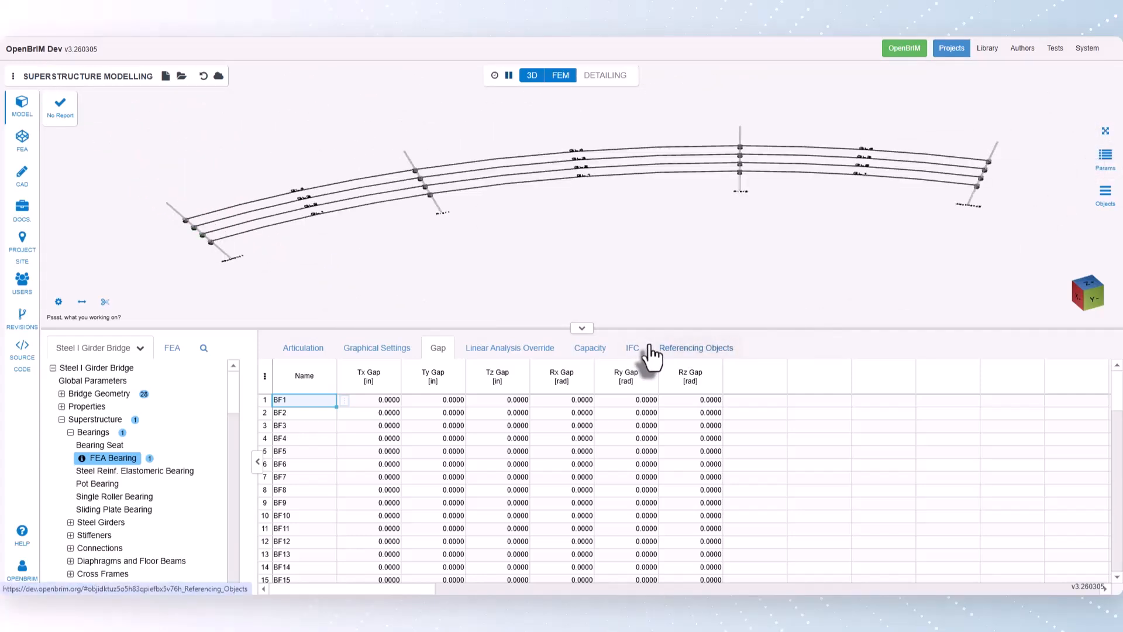
- Add a steel plate girder on girder layout GL1
click(70, 432)
click(68, 444)
click(81, 458)
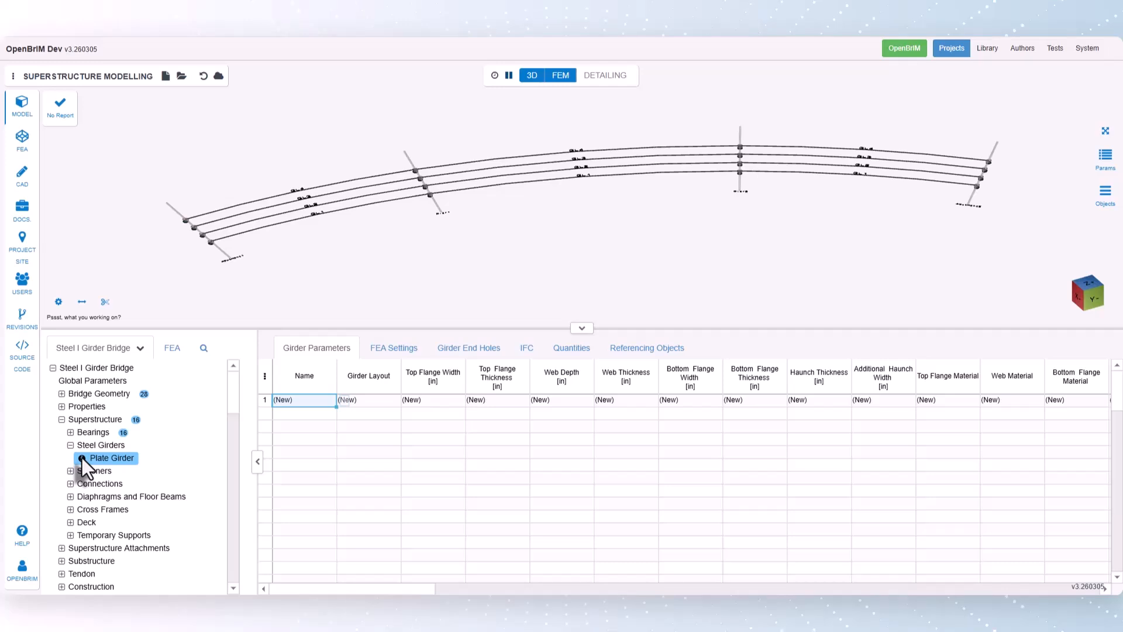
click(380, 401)
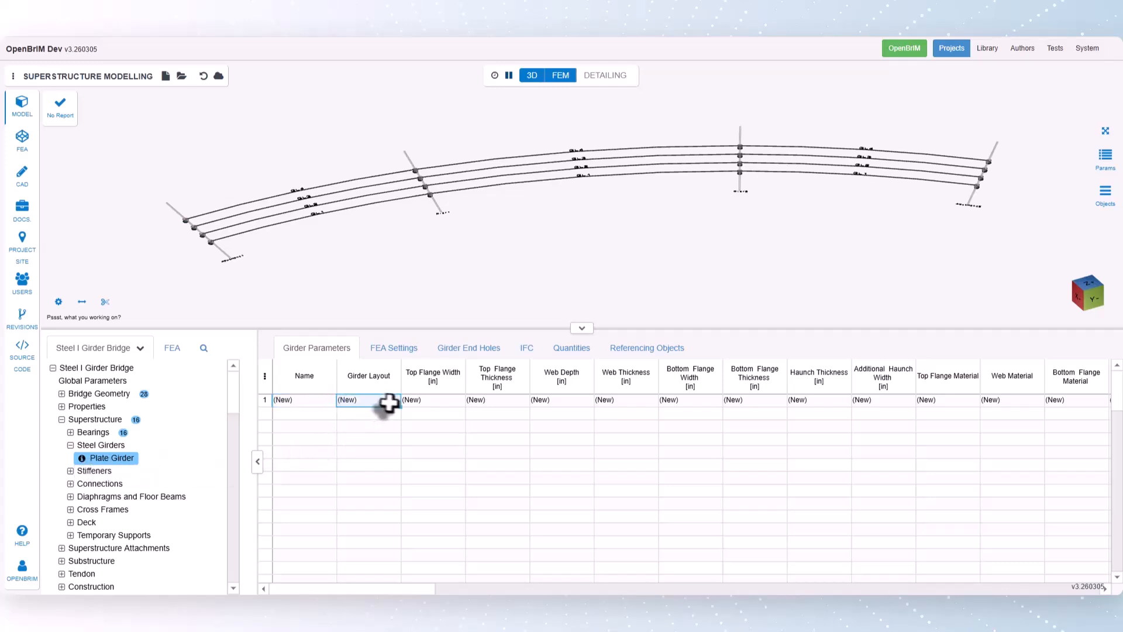
click(409, 403)
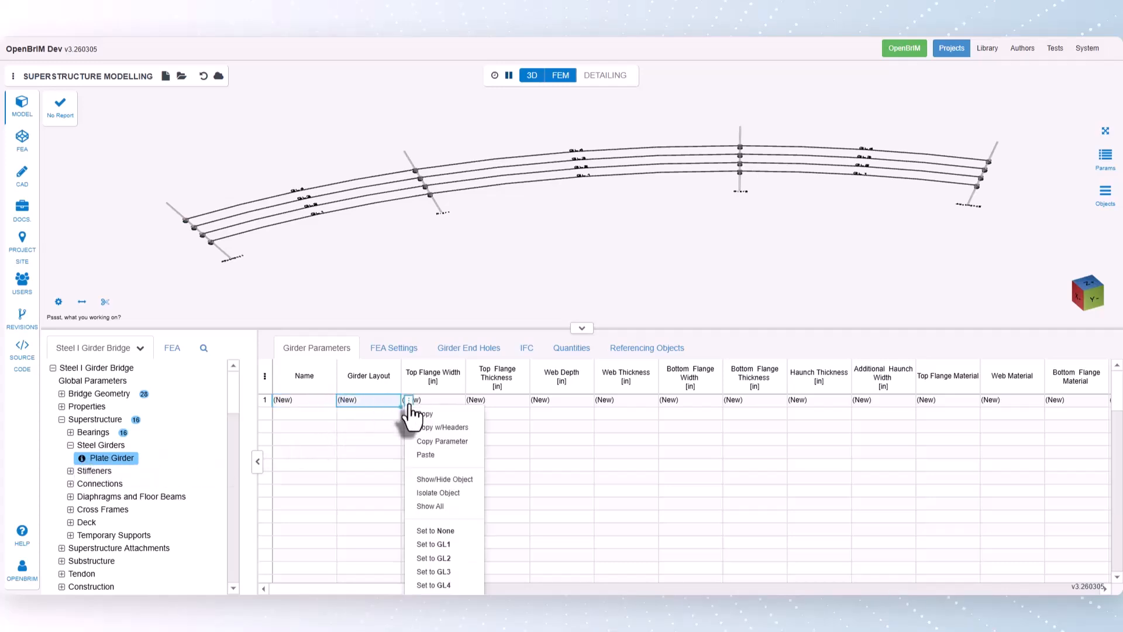
click(445, 544)
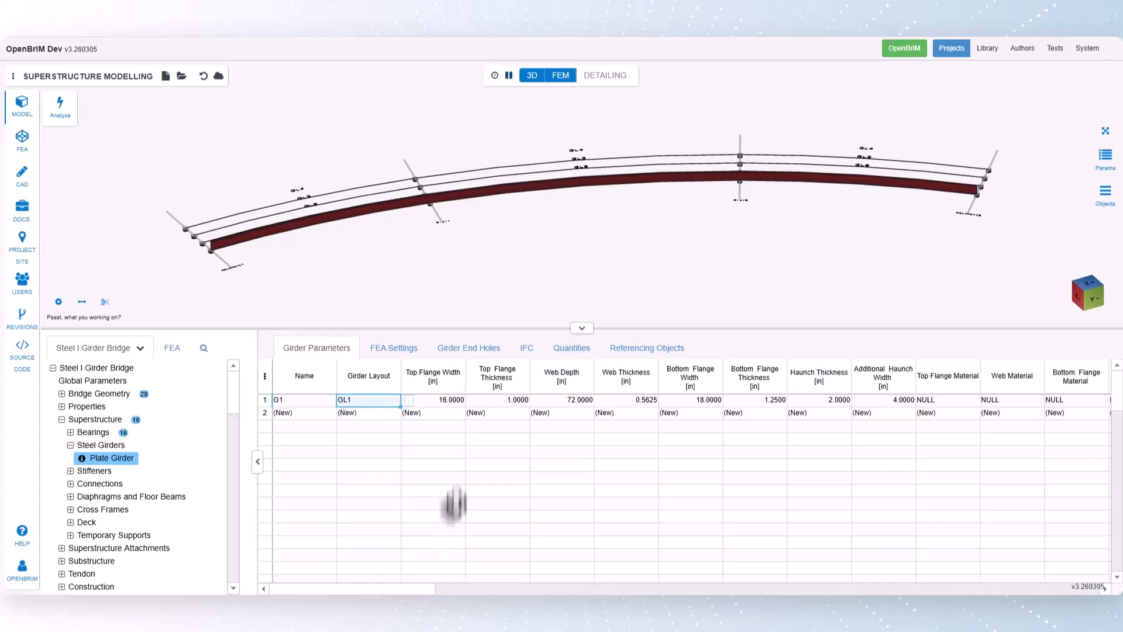
- Open girder G1's top flange width for station-based spreadsheet editing and start the first segment at station 0
click(448, 401)
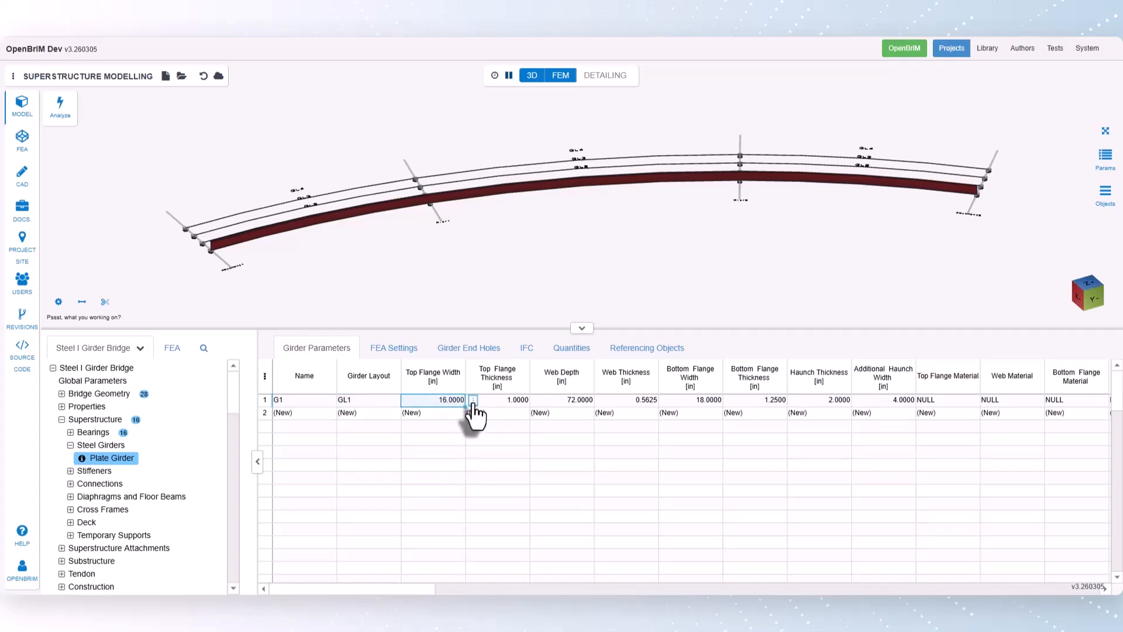
right_click(471, 410)
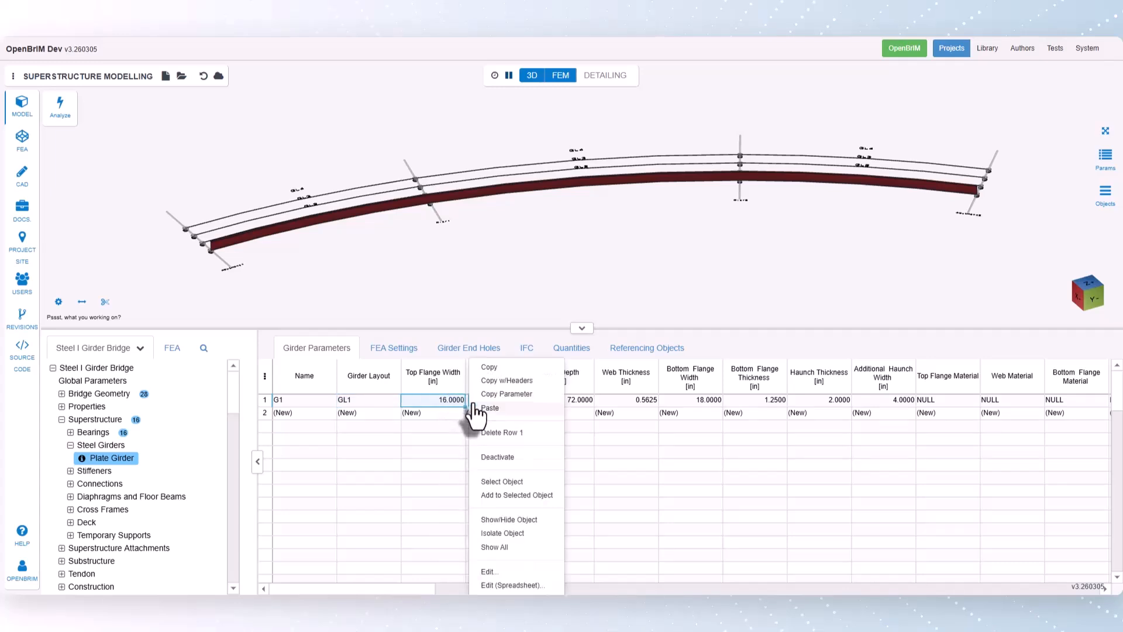
click(515, 585)
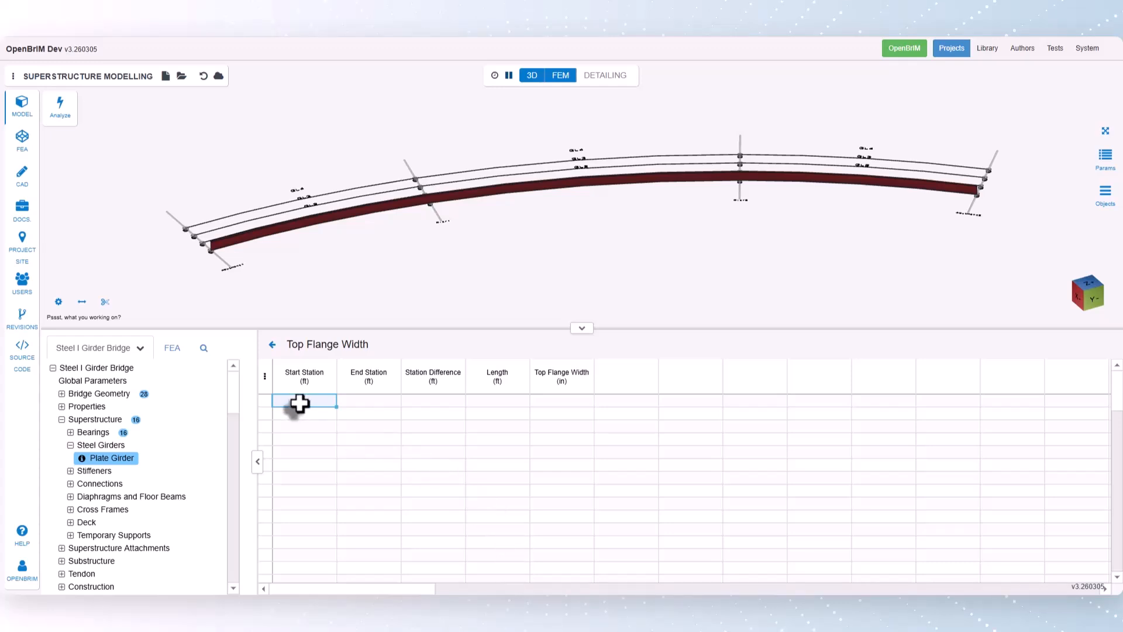
text(0)
key(Return)
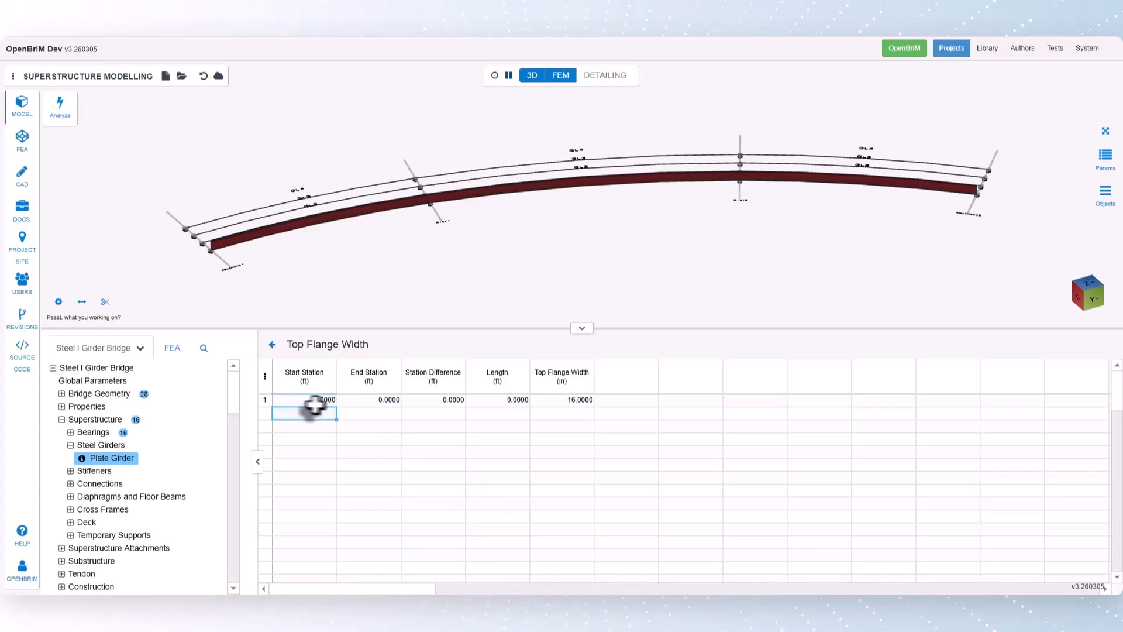
- Set the first segment's length to 113.3 ft and its top flange width to 15 in
click(495, 400)
text(113)
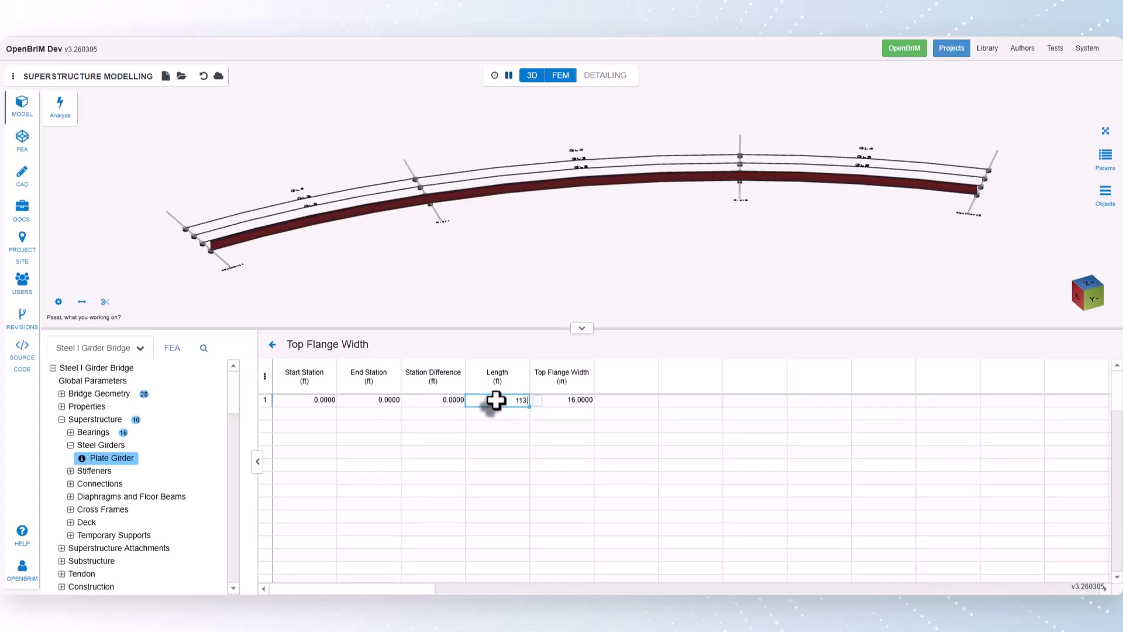
text(.3)
key(Return)
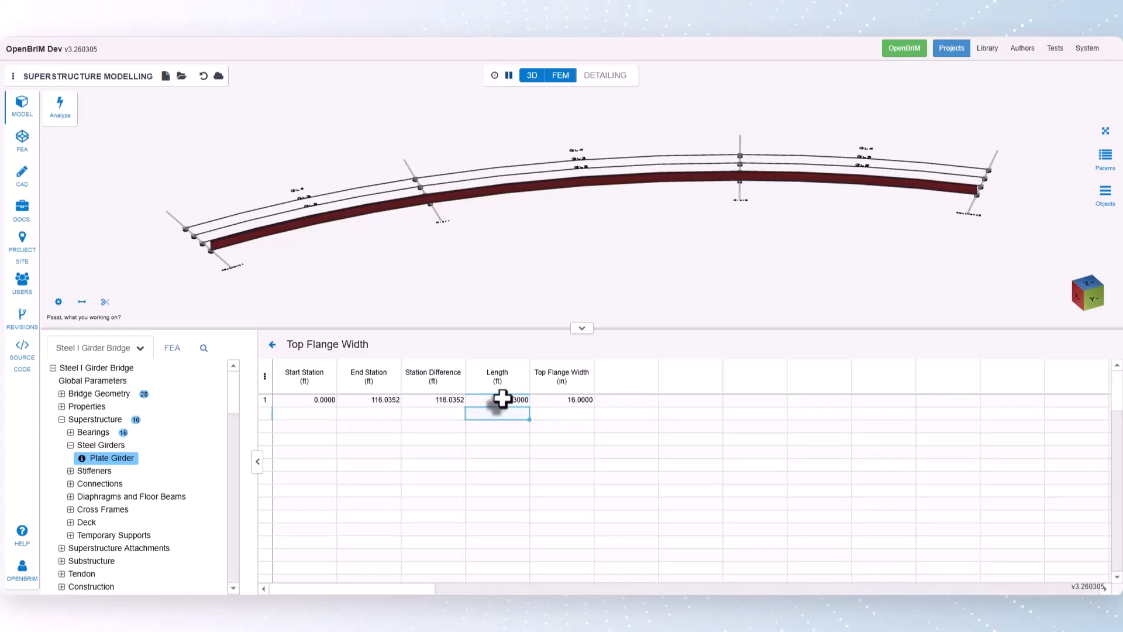
click(557, 401)
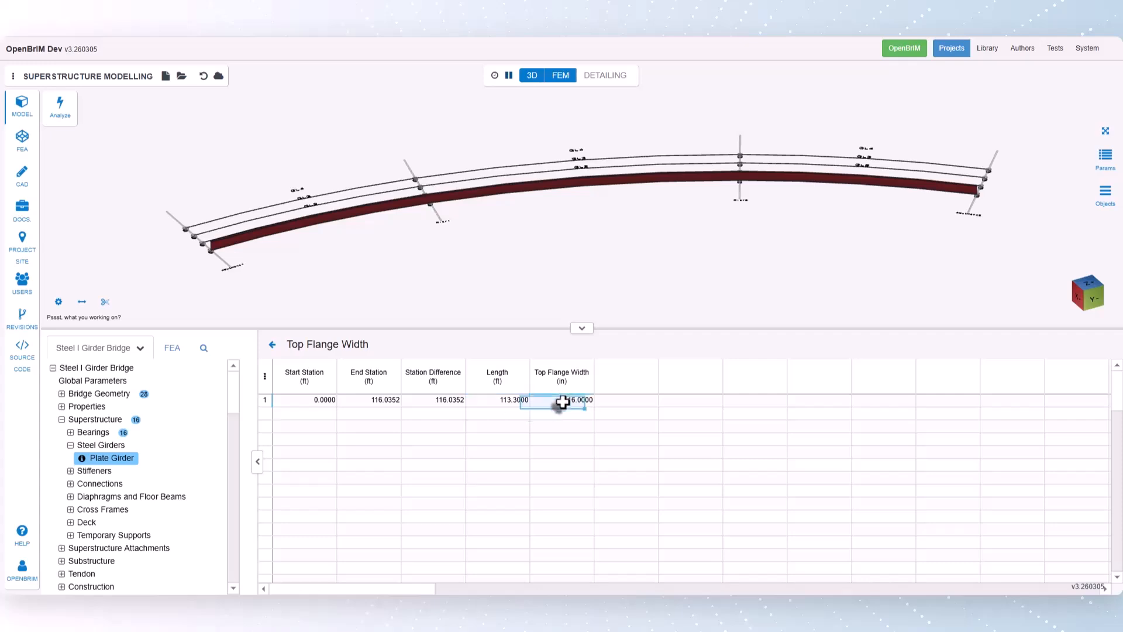
text(15)
key(Return)
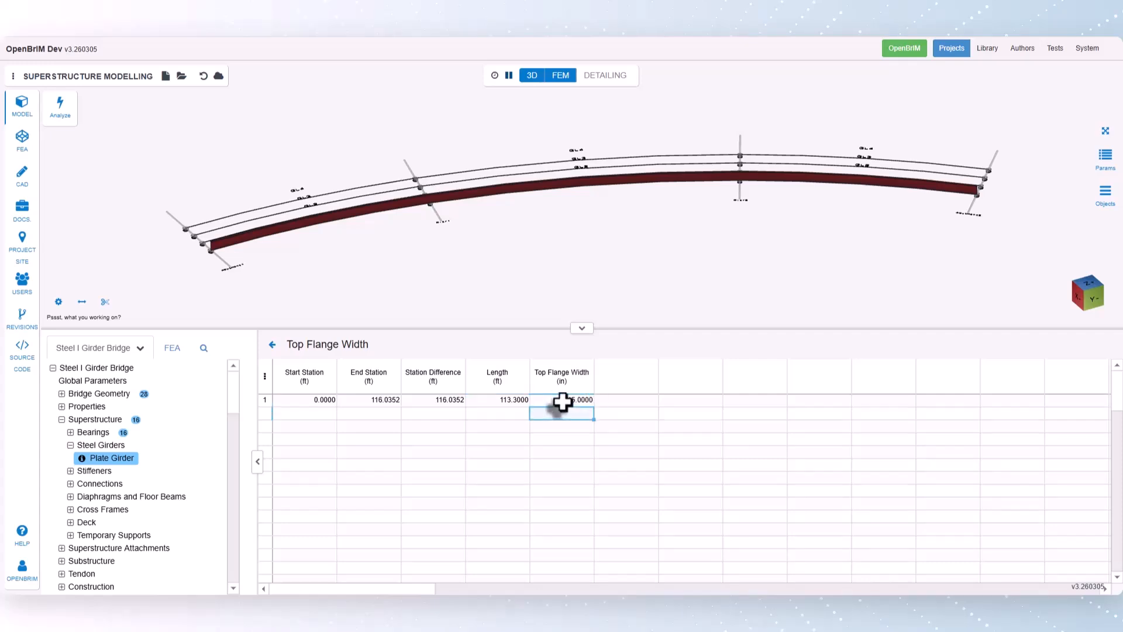
- Add four more top flange width segments with lengths of 84, 123, 84 and 113.3 ft
click(502, 414)
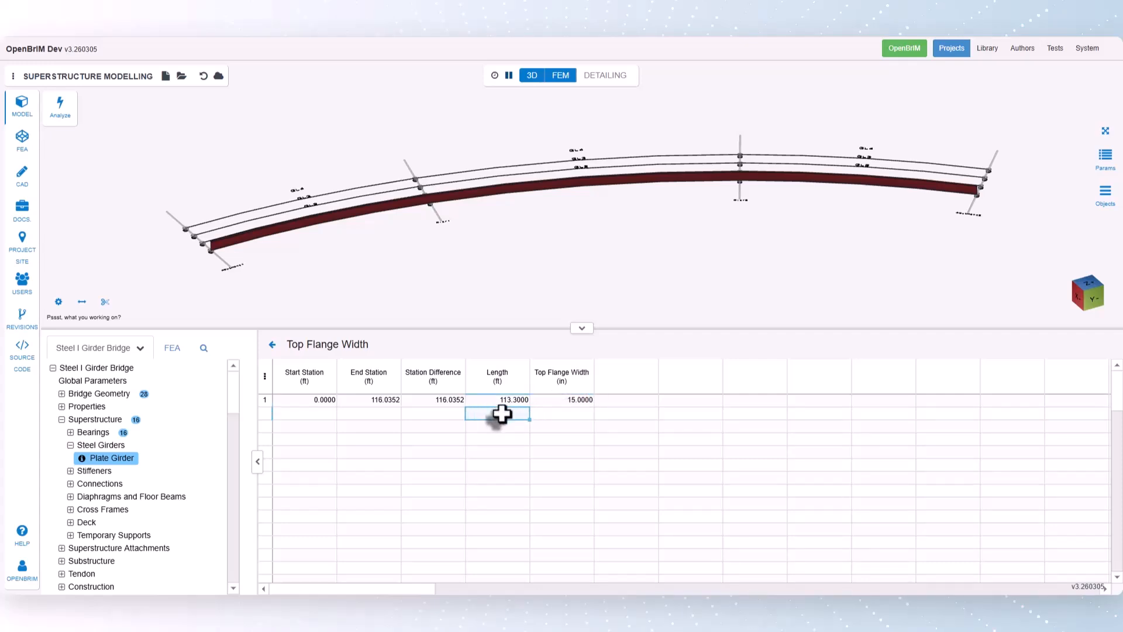
text(84)
key(Return)
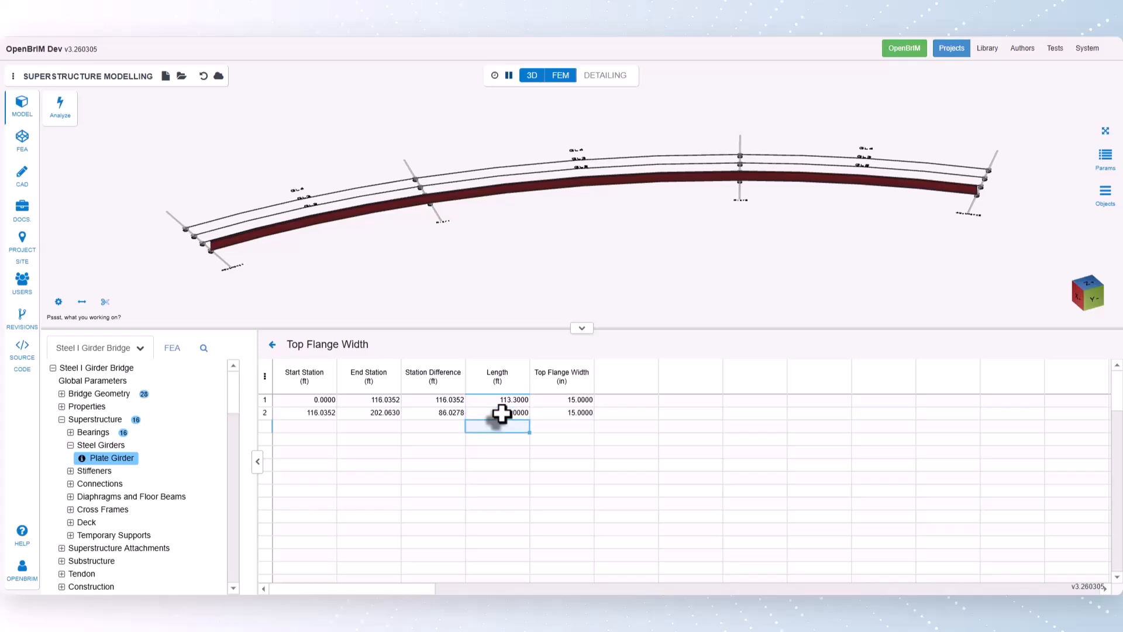
text(123)
key(Return)
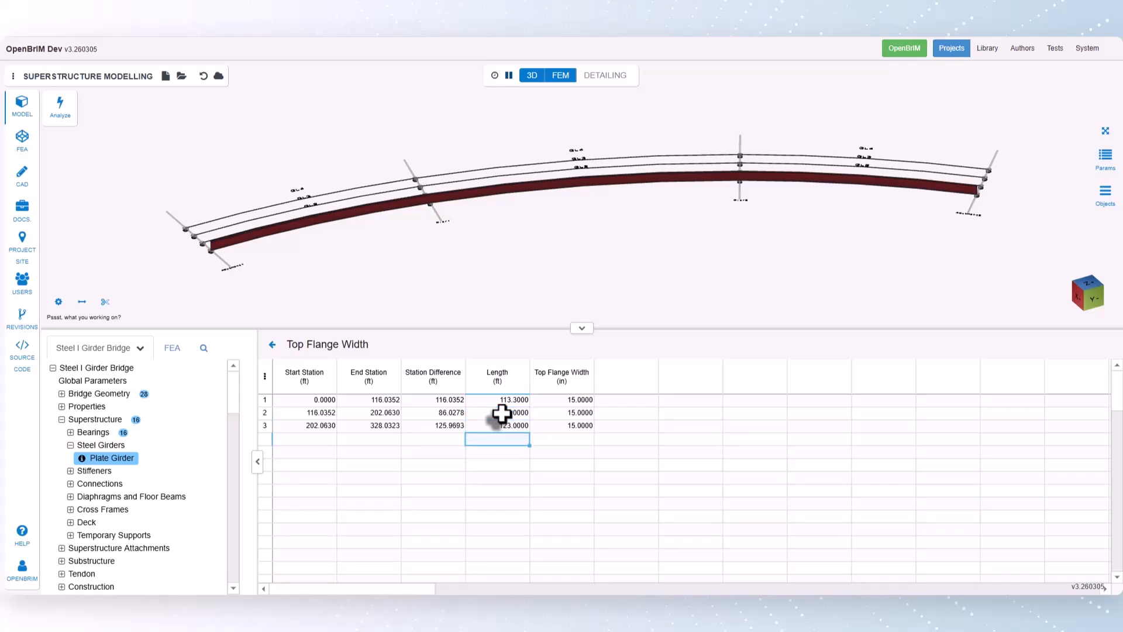
text(84)
key(Return)
text(11)
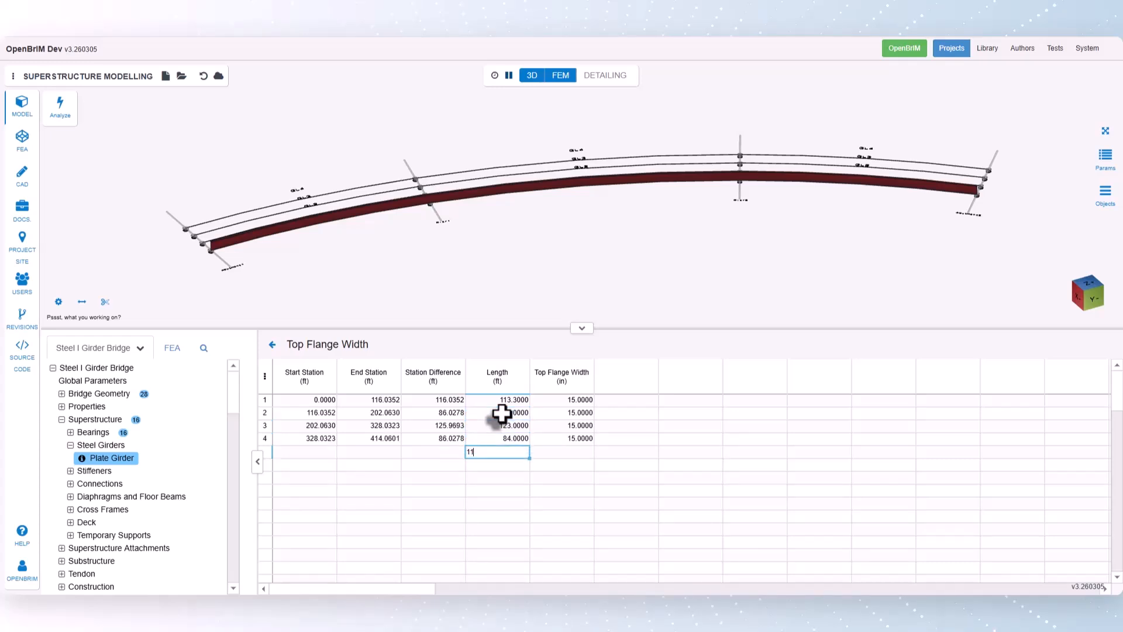
text(3.3)
key(Return)
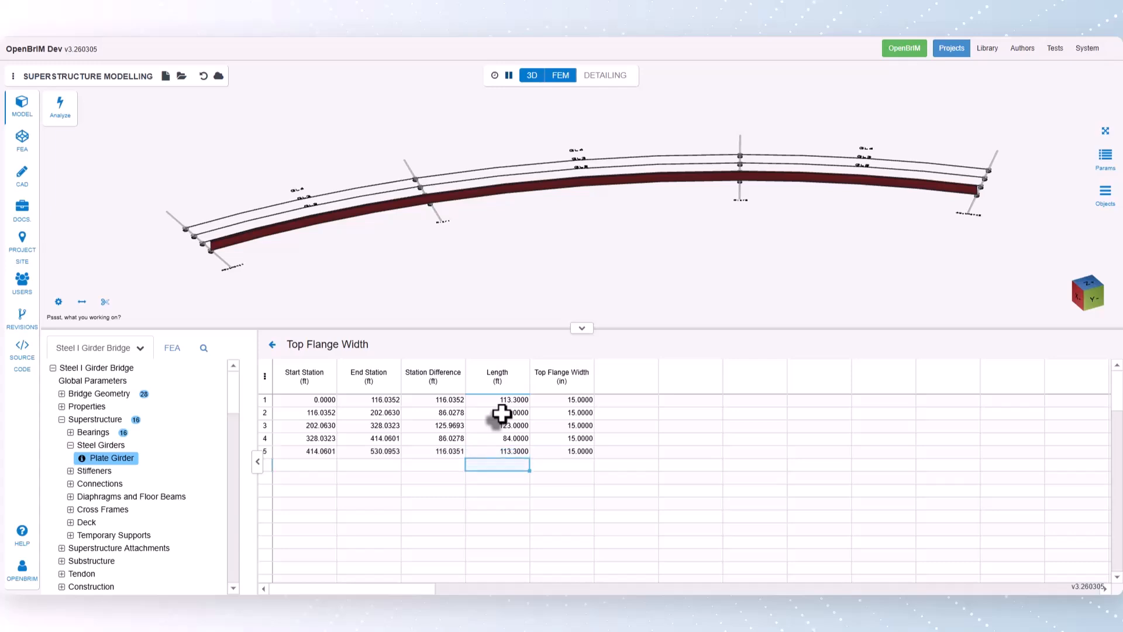
- Set the top flange width of both 84 ft segments to 21 in and return to the girder parameters
double_click(589, 413)
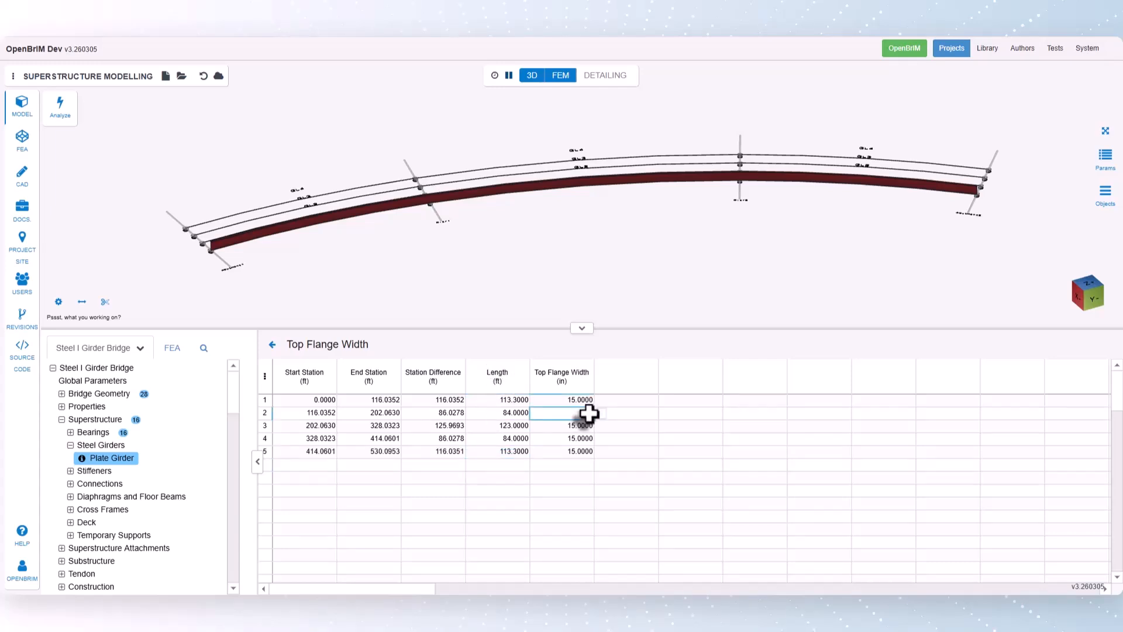
text(21)
key(Return)
double_click(584, 439)
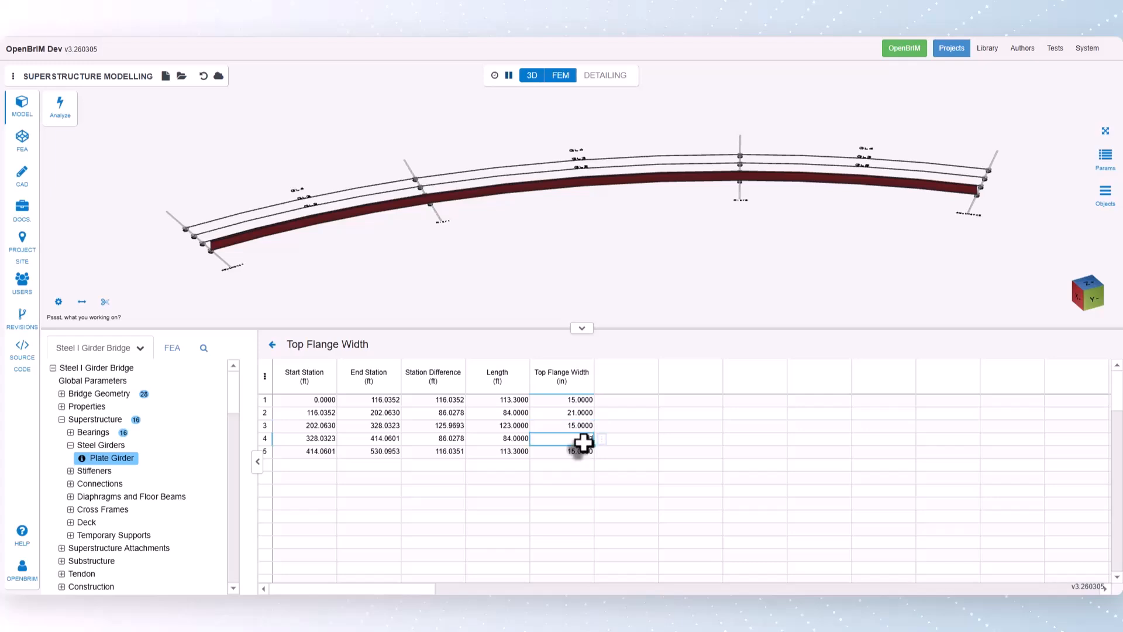
text(21)
key(Return)
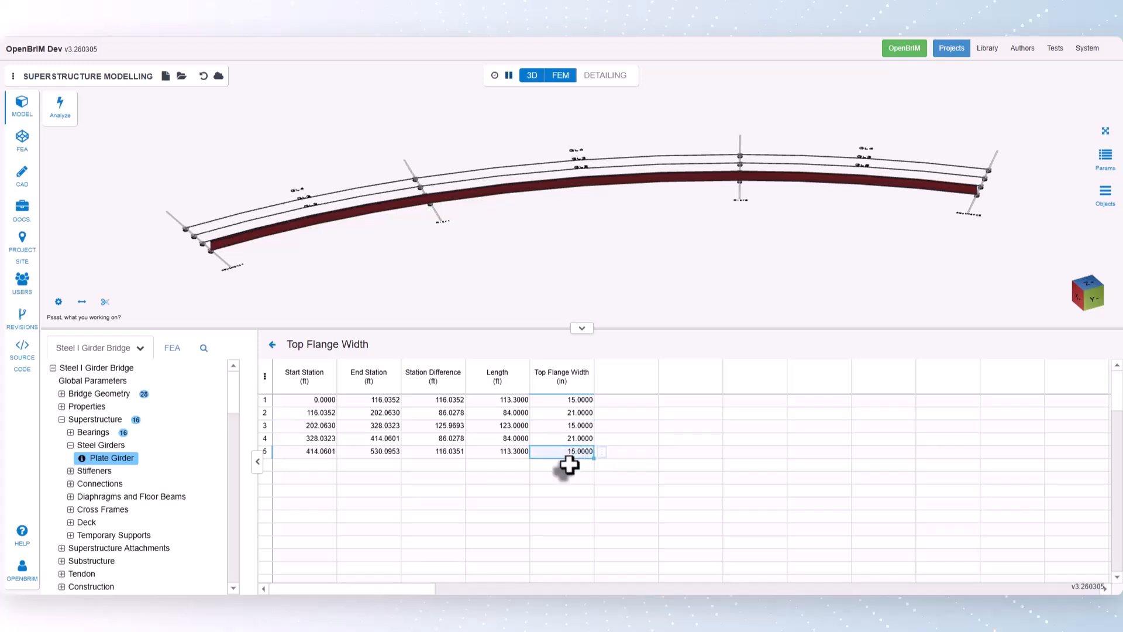
click(271, 345)
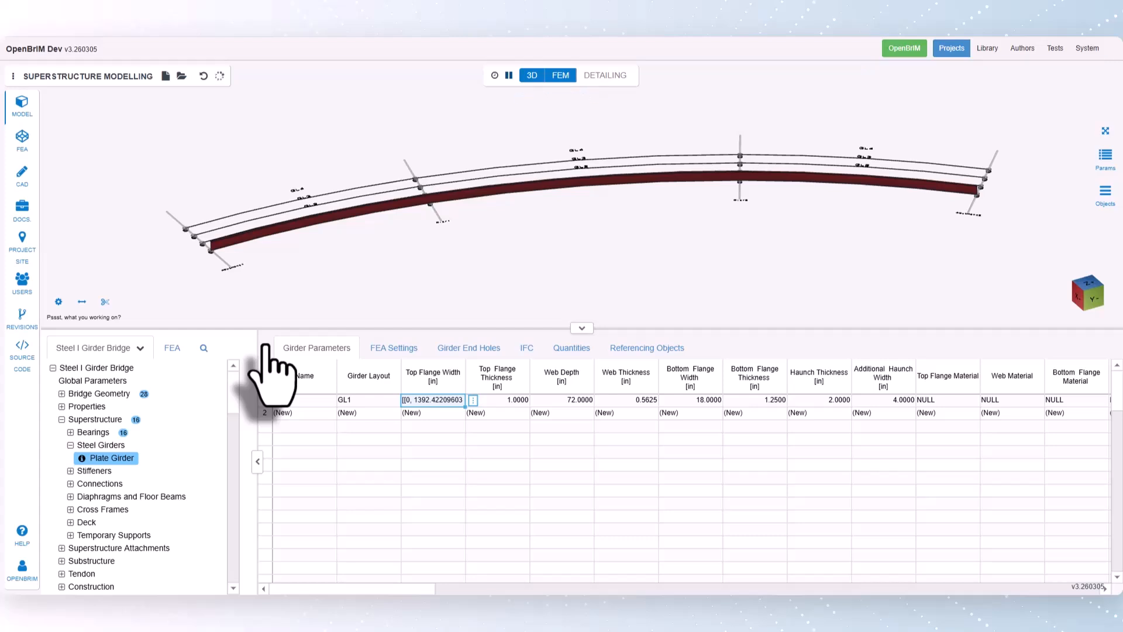
- Inspect girder G1's top flange width transition near Pier1 in plan view, then fit the whole model
click(1088, 285)
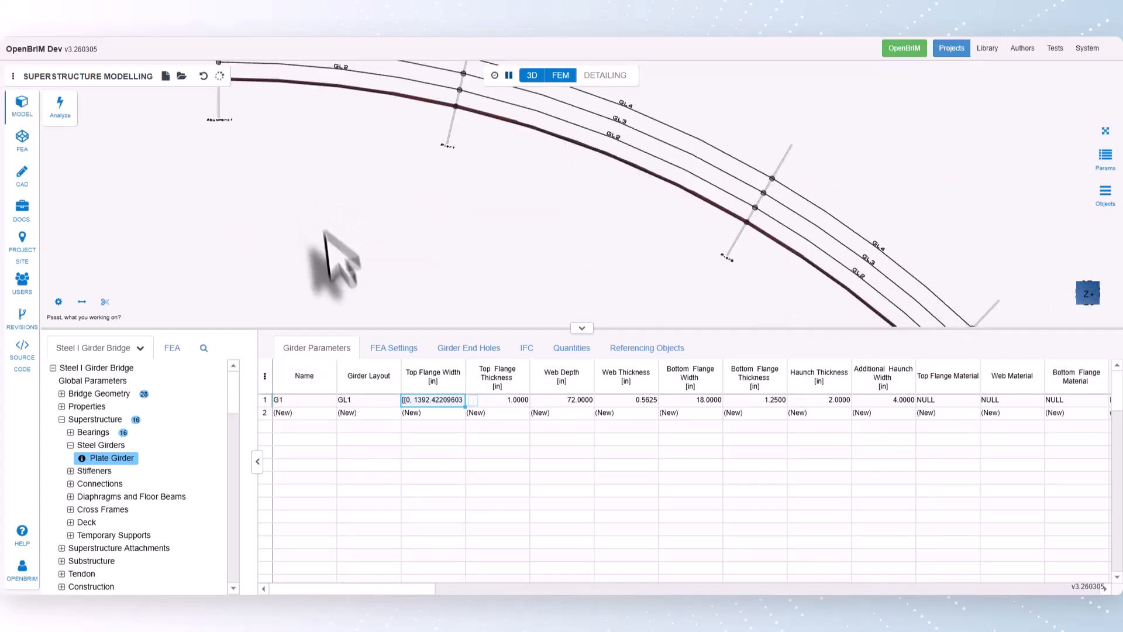
middle_drag(328, 234, 486, 310)
scroll(571, 198, up, 3)
scroll(702, 257, up, 6)
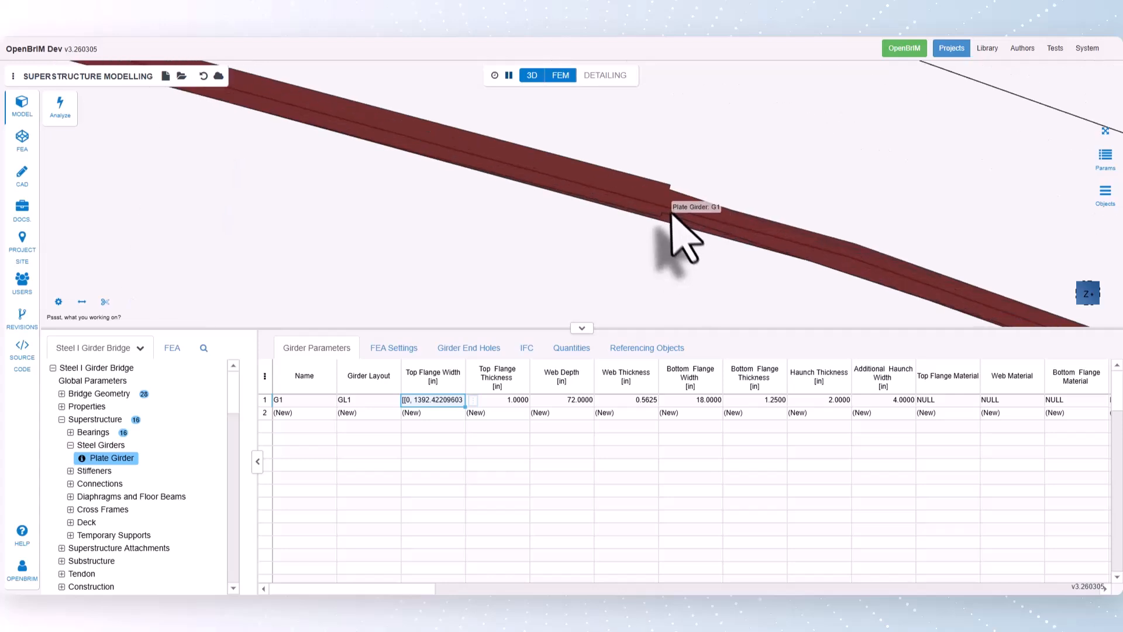
scroll(678, 234, down, 6)
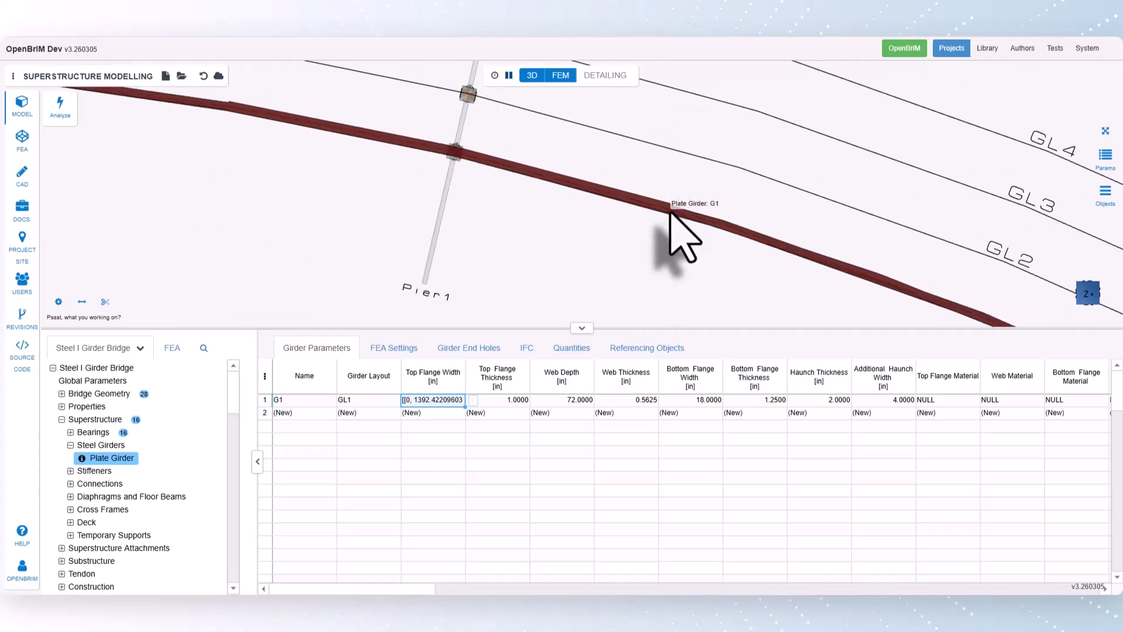
click(1106, 131)
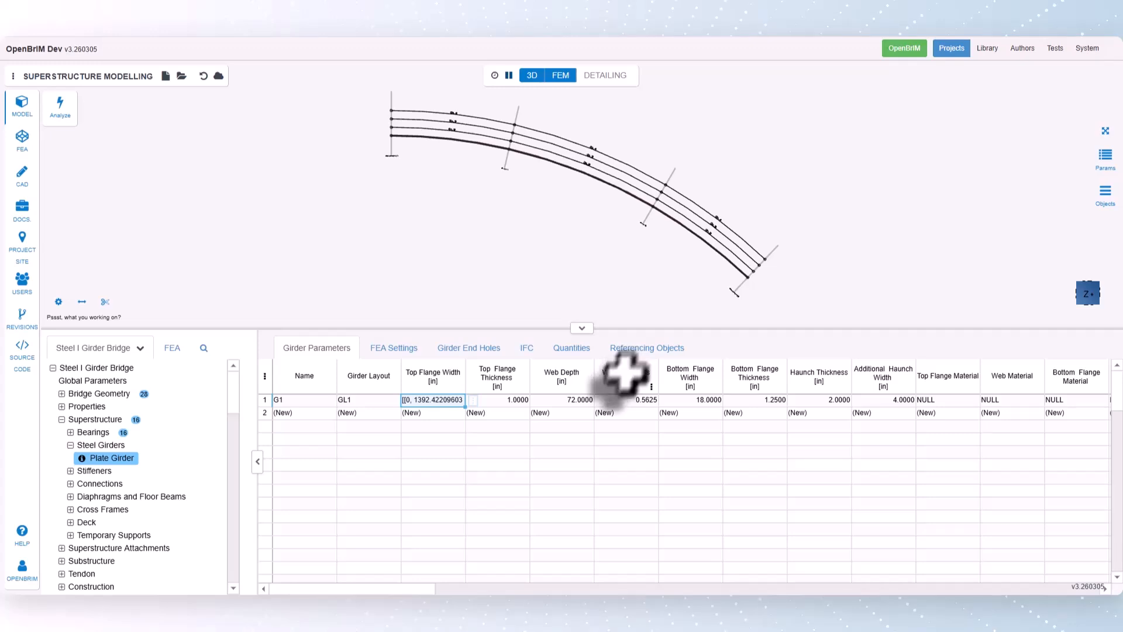
- Open G1's top flange thickness and web depth together for station-based editing and enter a first segment length of 113.3 ft
drag(503, 403, 593, 404)
click(602, 401)
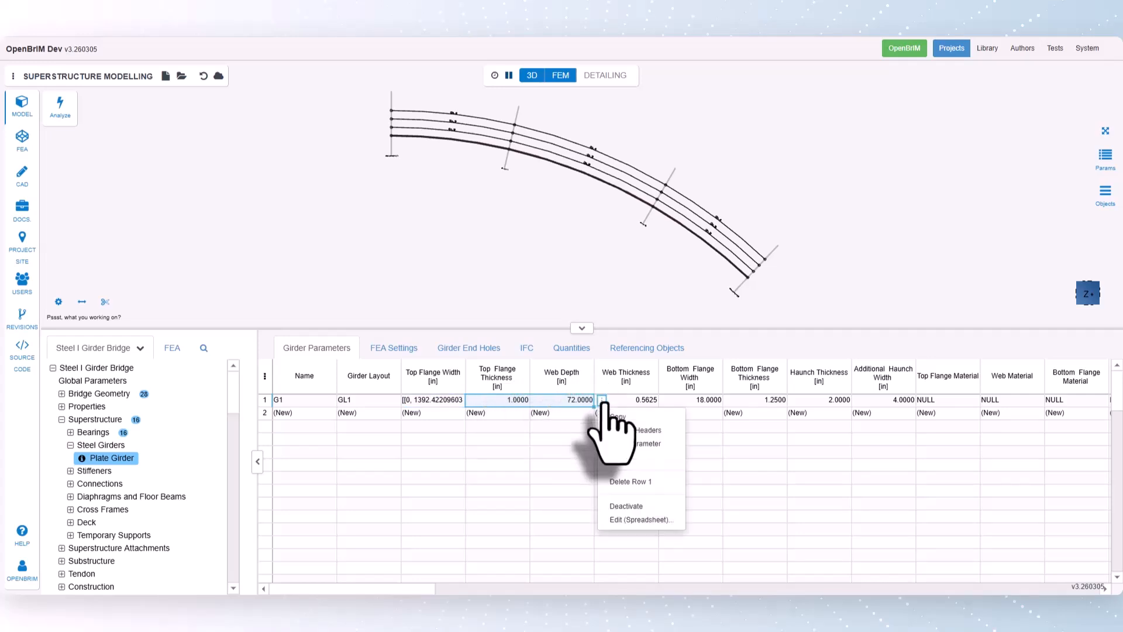
click(630, 519)
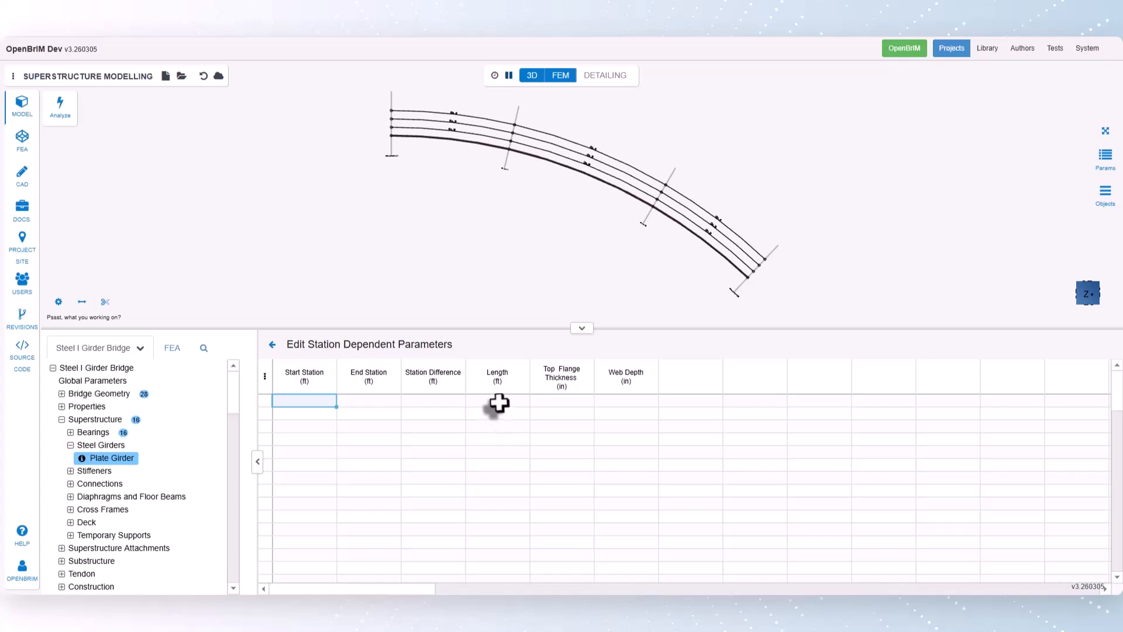
click(497, 401)
text(113.3)
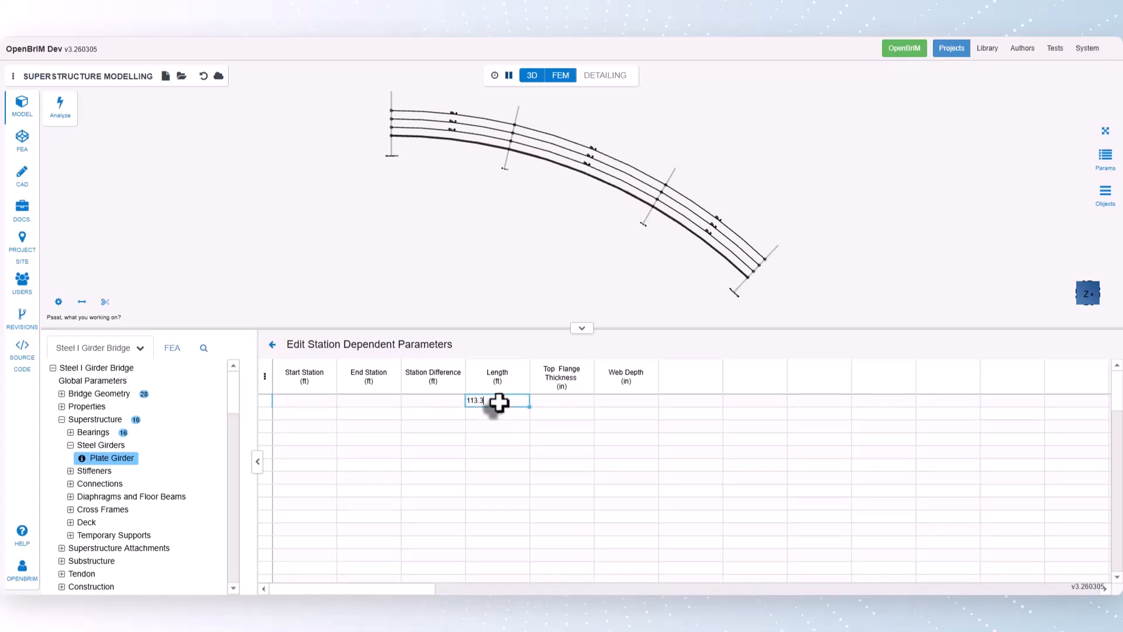
key(Return)
- Add the next three thickness and web depth segments with lengths of 22.9, 40 and 21.1 ft
text(22.9)
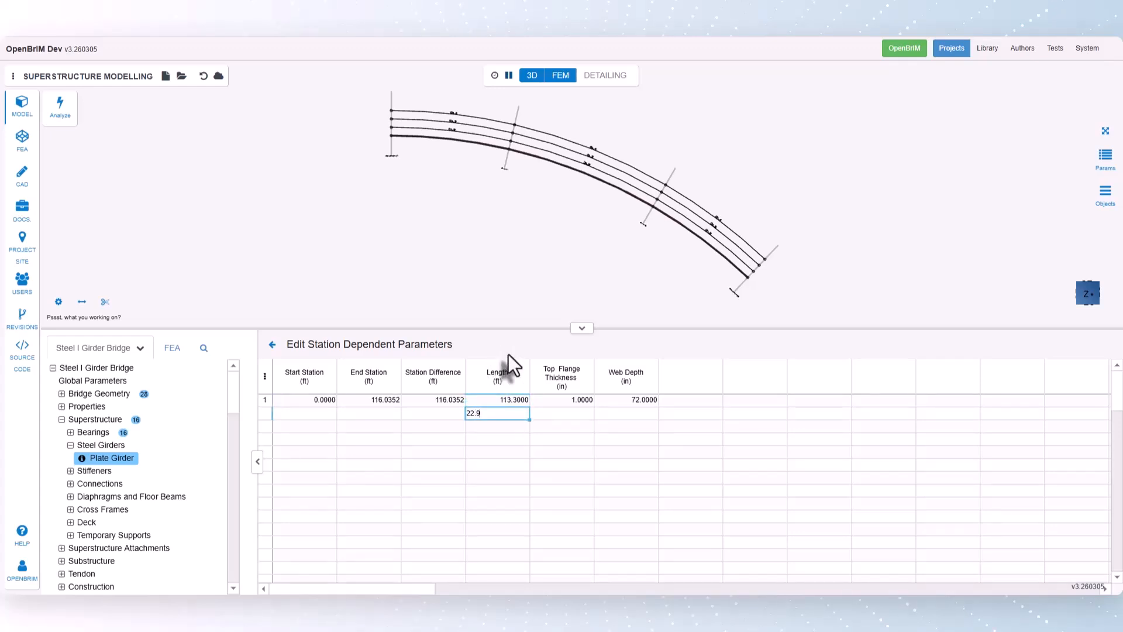
key(Return)
text(40)
key(Return)
text(21)
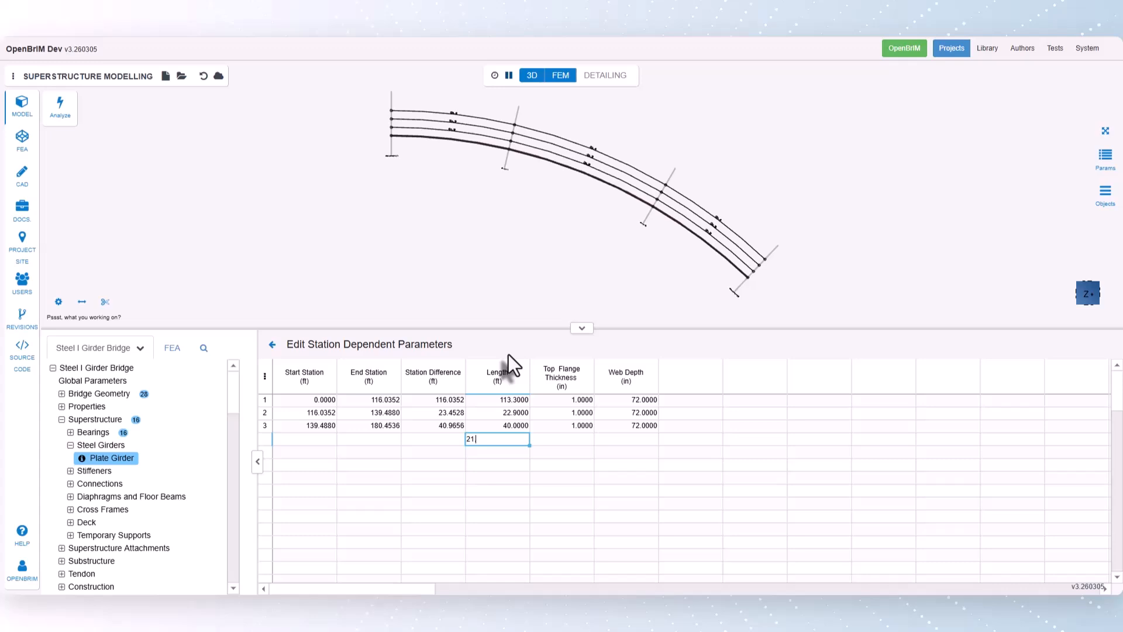
text(.1)
key(Return)
- Add five more thickness and web depth segments with lengths of 123, 21.1, 40, 22.9 and 113.3 ft
text(123)
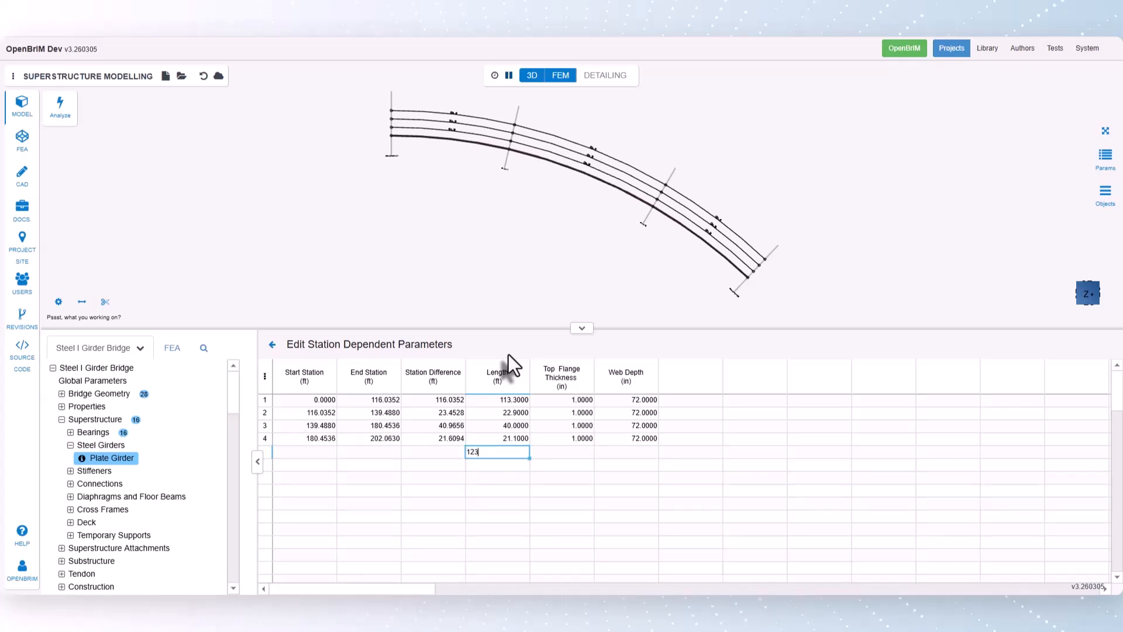
key(Return)
text(21.1)
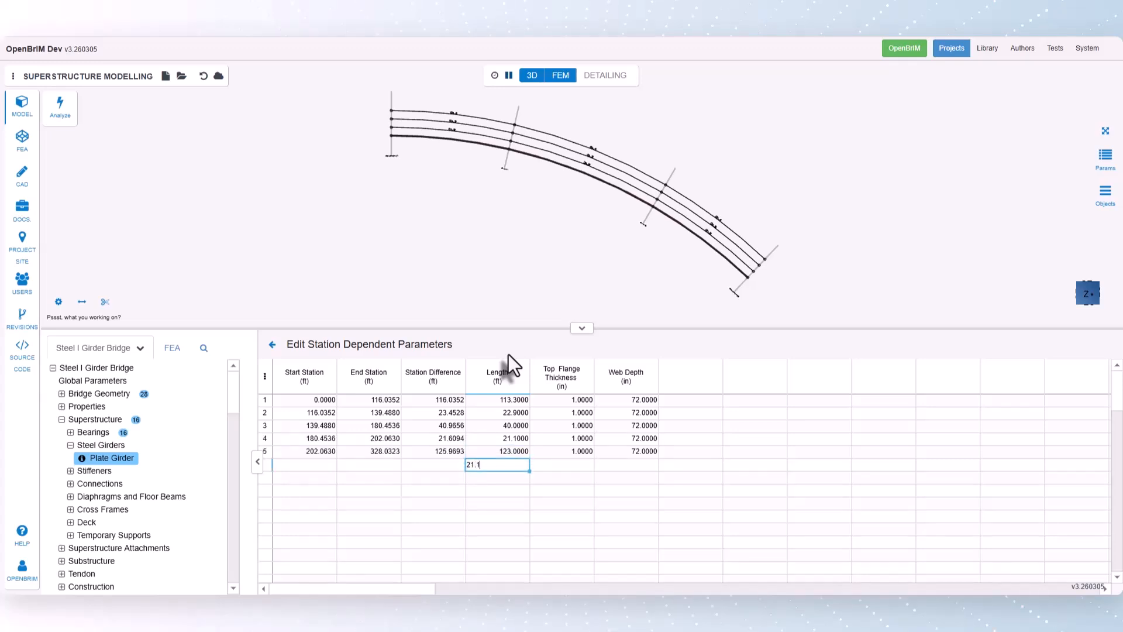
key(Return)
text(40)
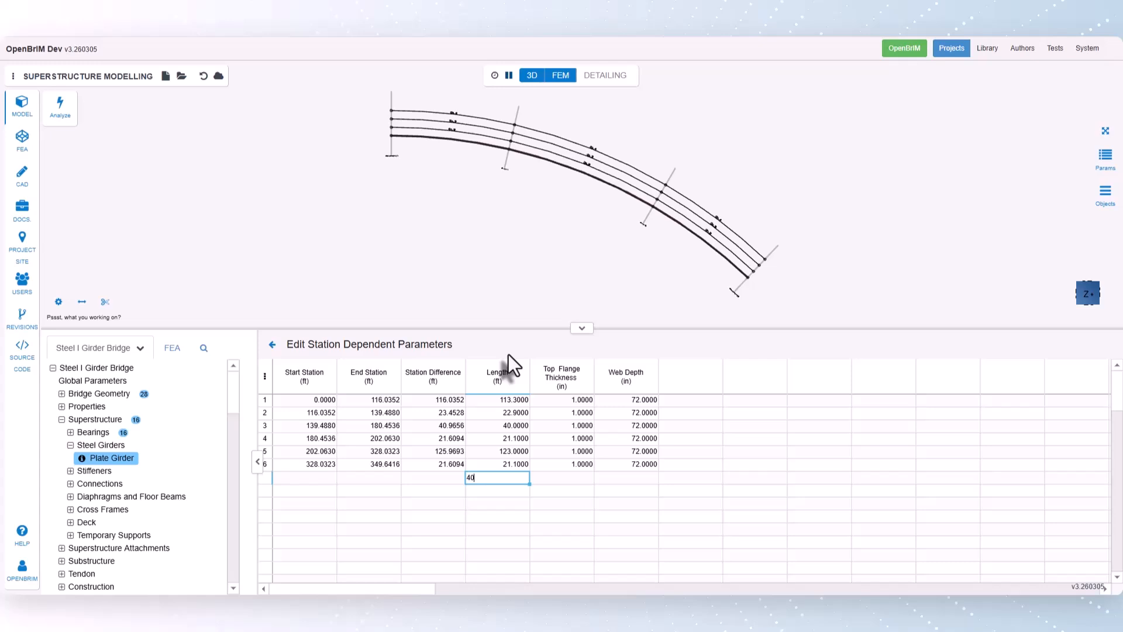
key(Return)
text(22.9)
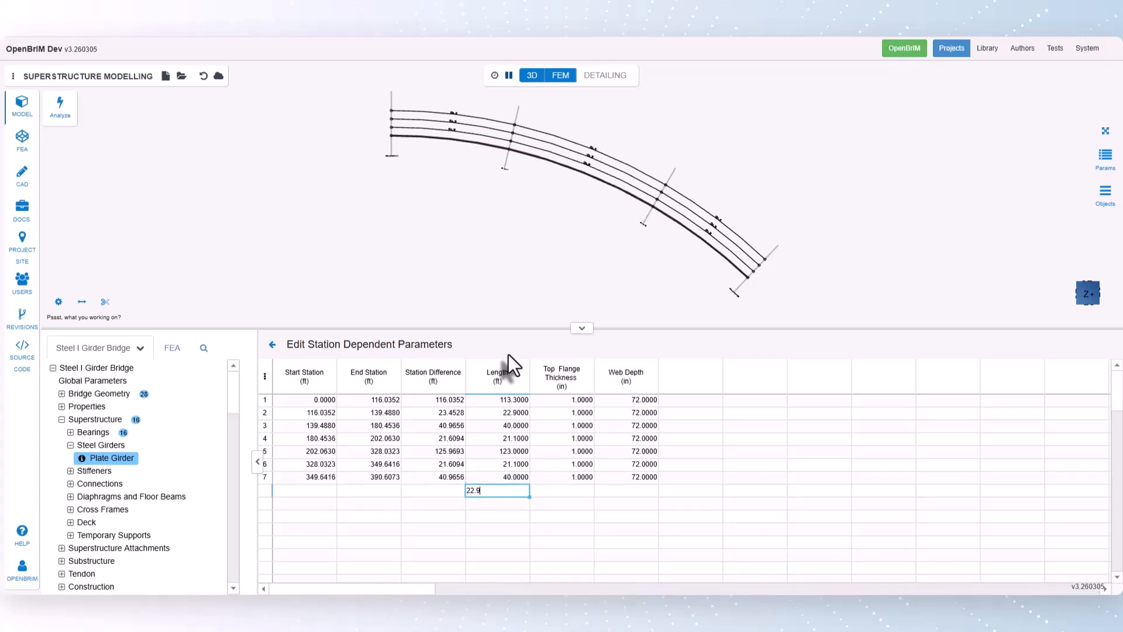
key(Return)
text(113.3)
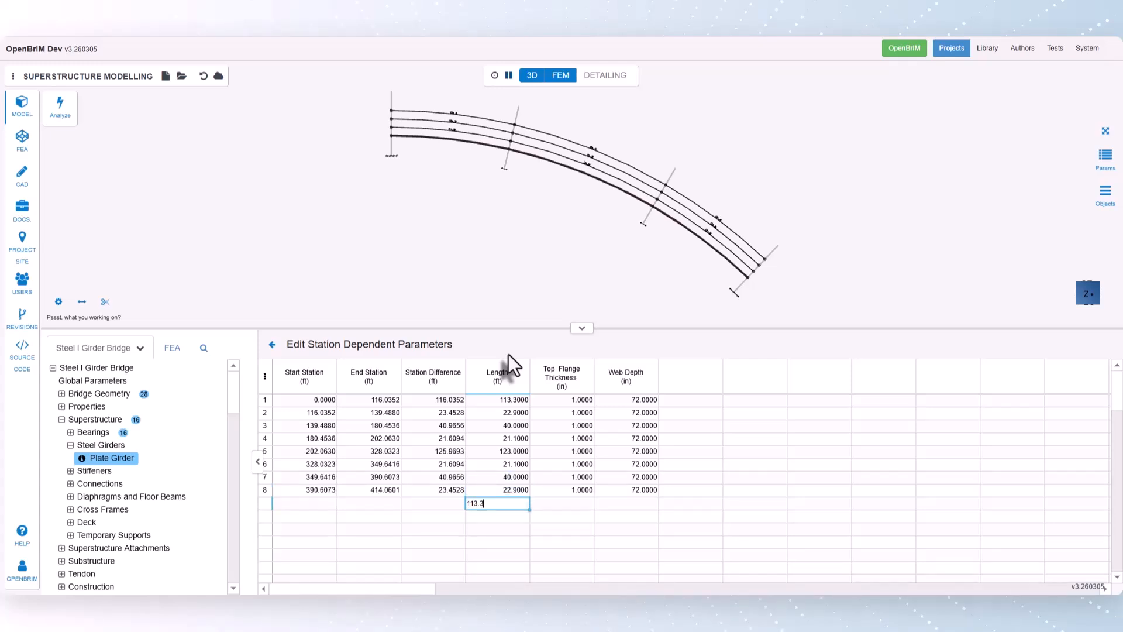
key(Return)
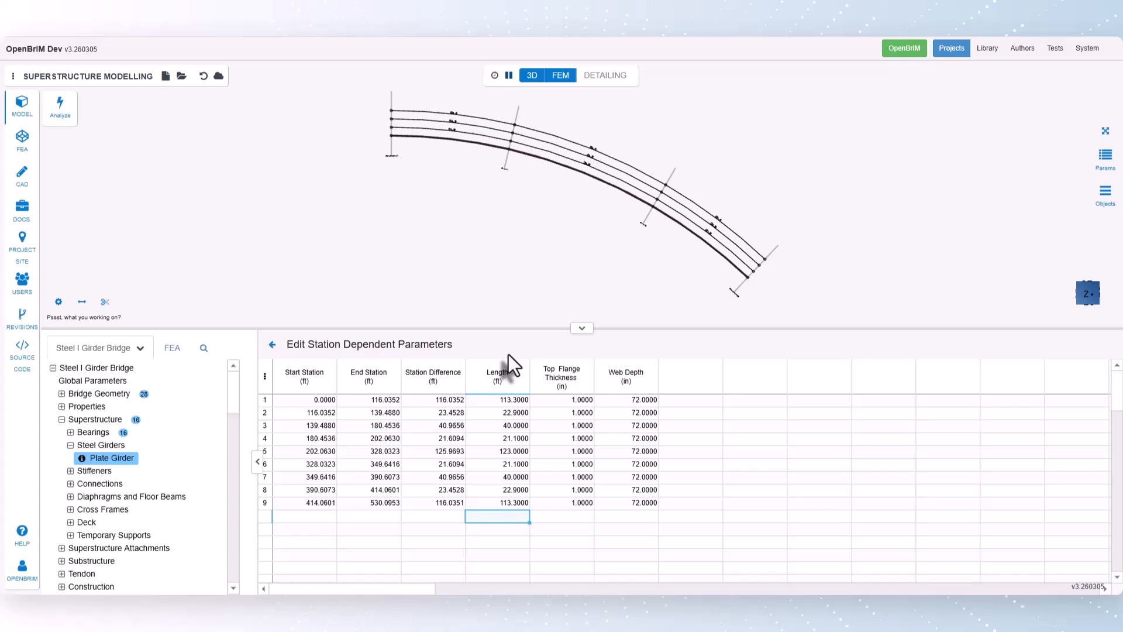
- Set the top flange thickness of segments 2, 3 and 4 to 1.25, 2.5 and 1.25 in
click(563, 400)
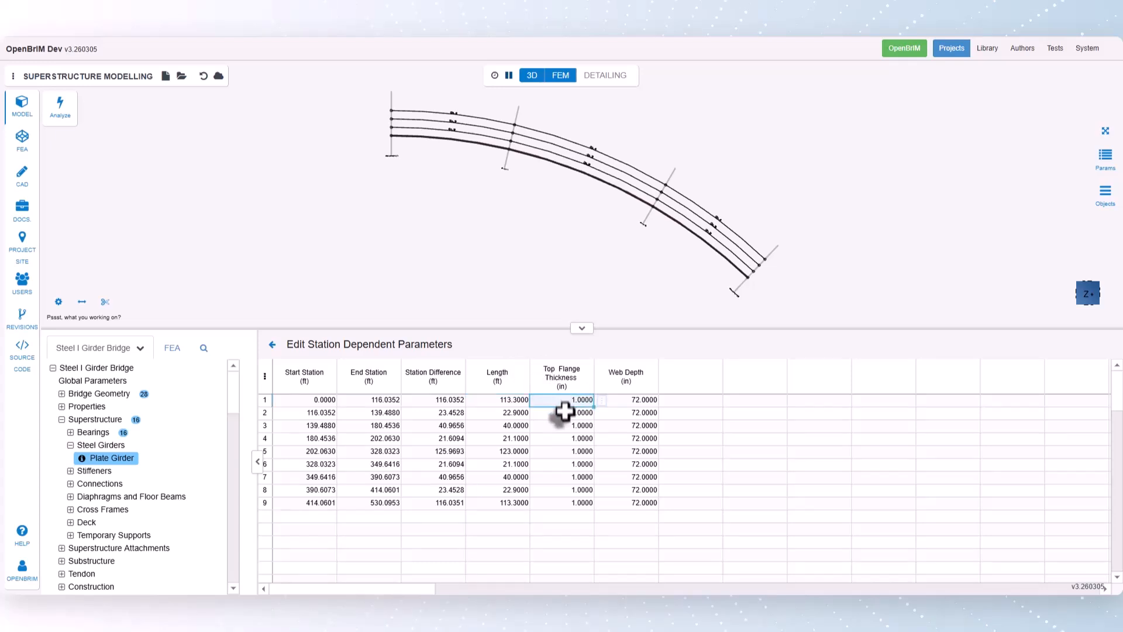
click(563, 412)
text(1.25)
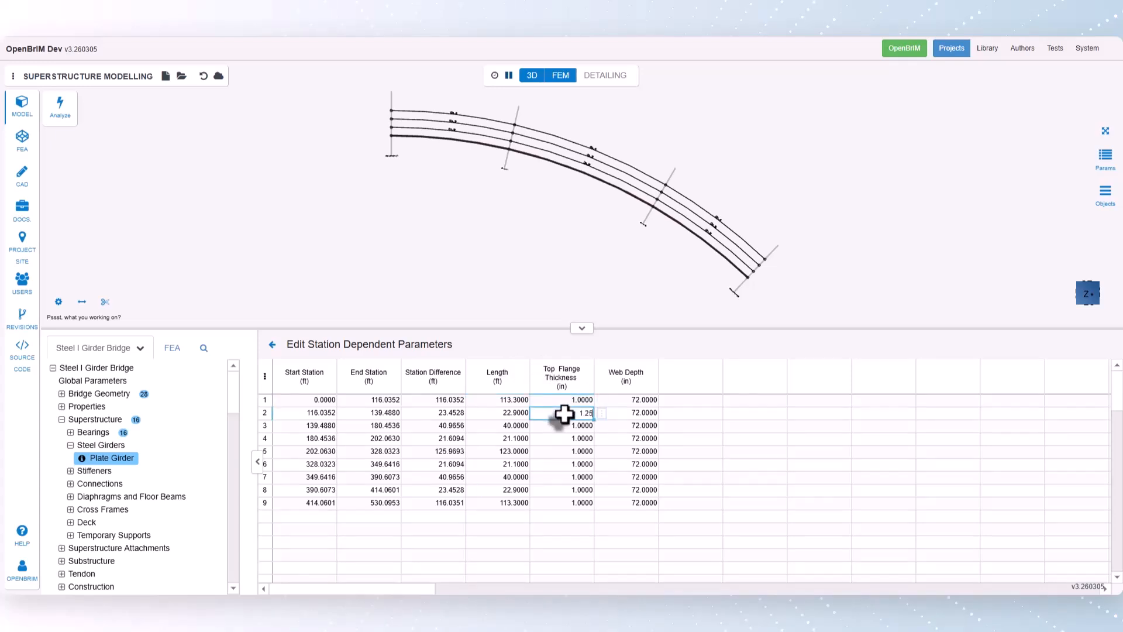
key(Return)
text(2.5)
key(Return)
text(1)
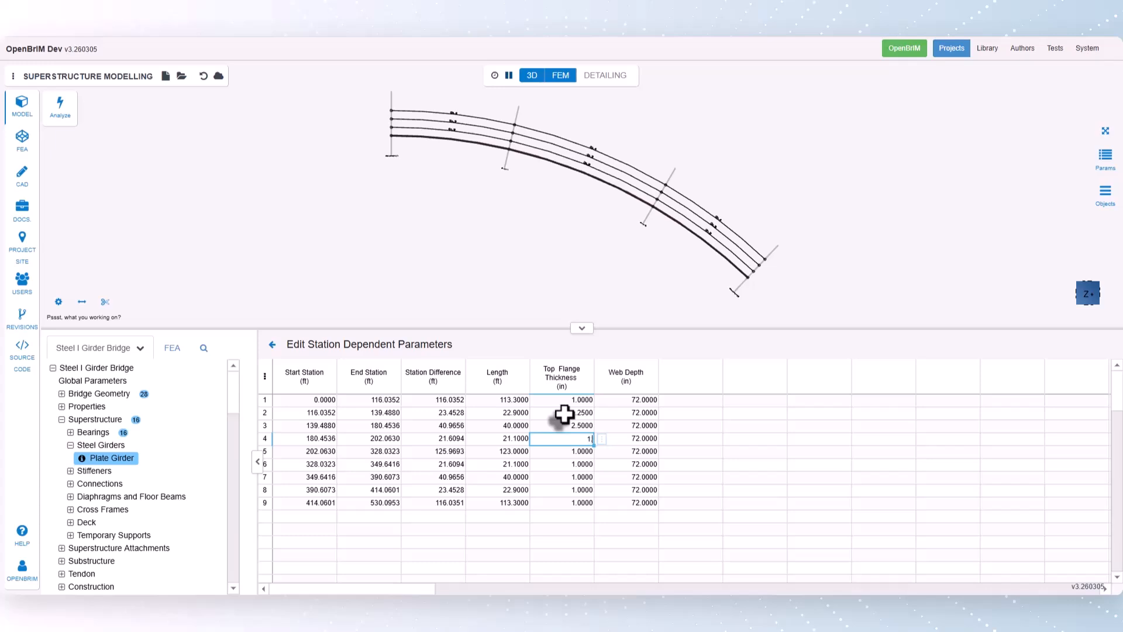
text(.25)
key(Return)
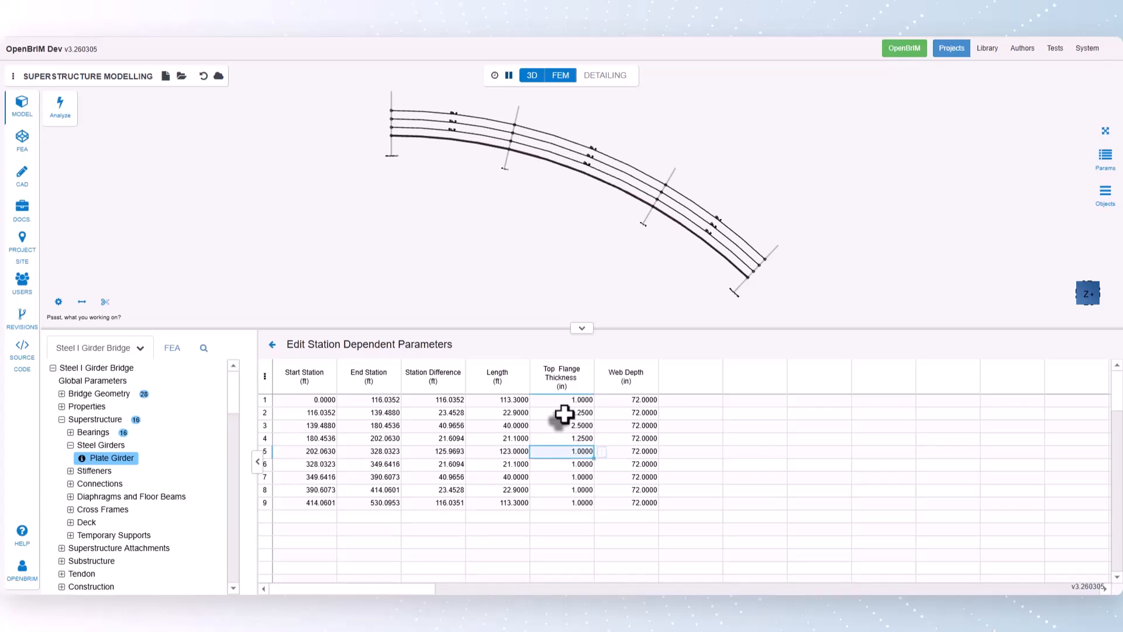
- Set the top flange thickness of segments 6, 7 and 8 to 1.25, 2.5 and 1.25 in
key(Return)
text(1.25)
key(Return)
text(2.5)
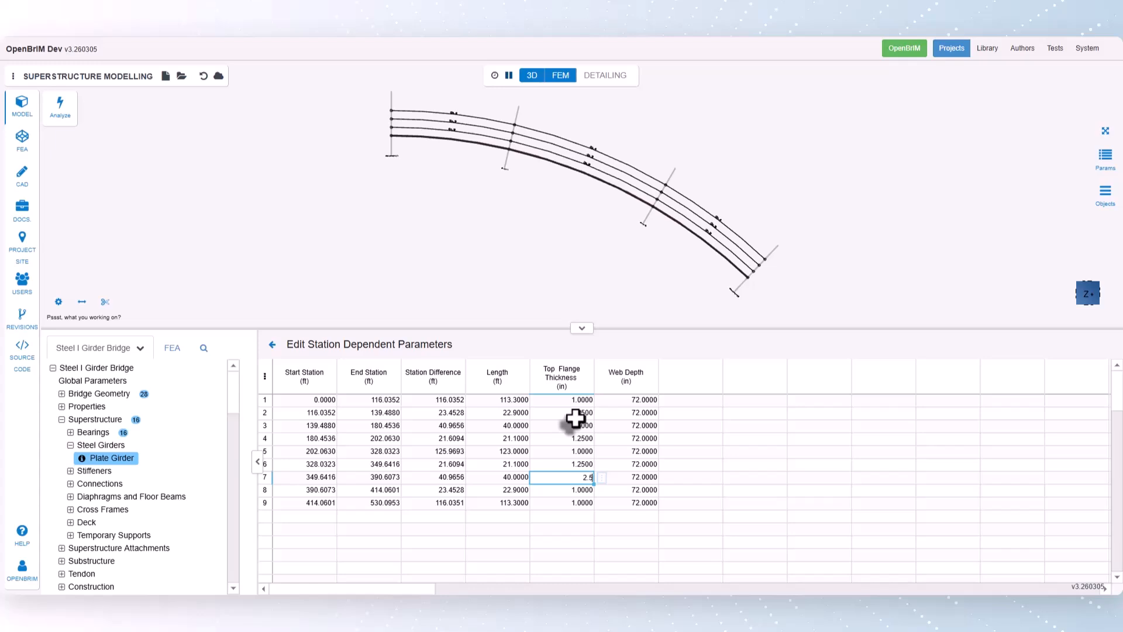
key(Return)
text(1.25)
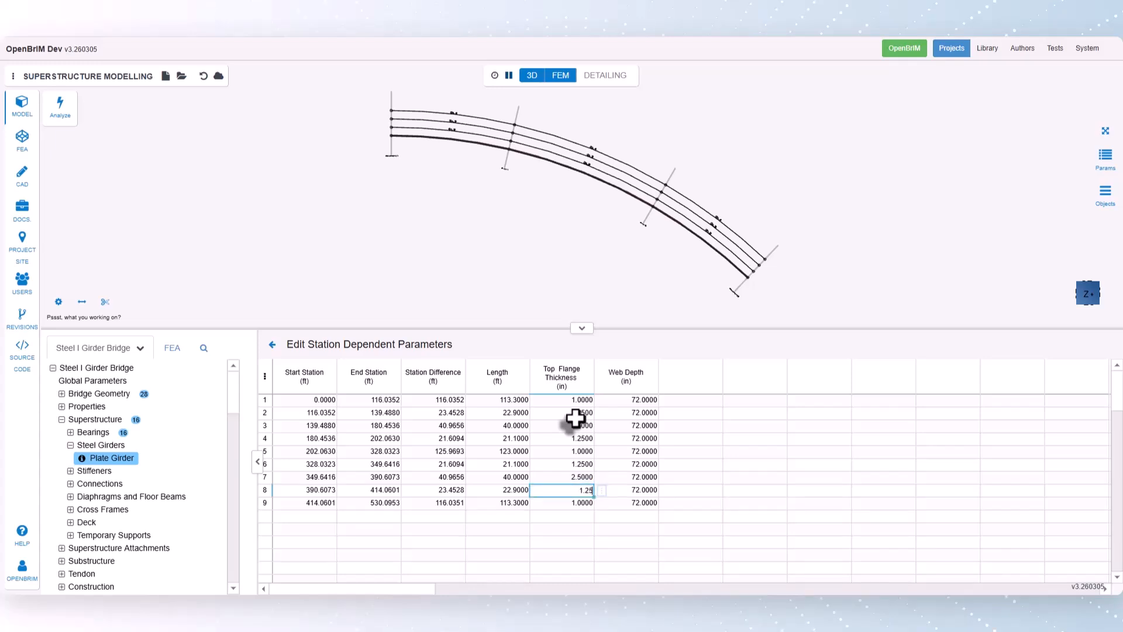
key(Return)
- Set the web depth of all nine segments to 84 in and return to the girder parameters
click(638, 402)
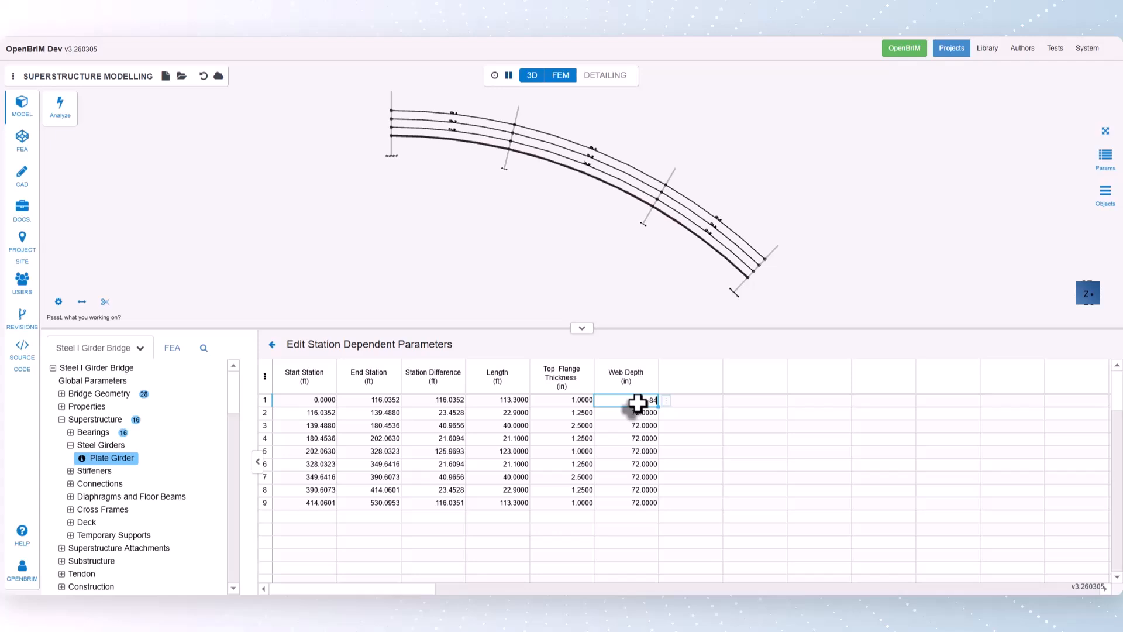
key(Return)
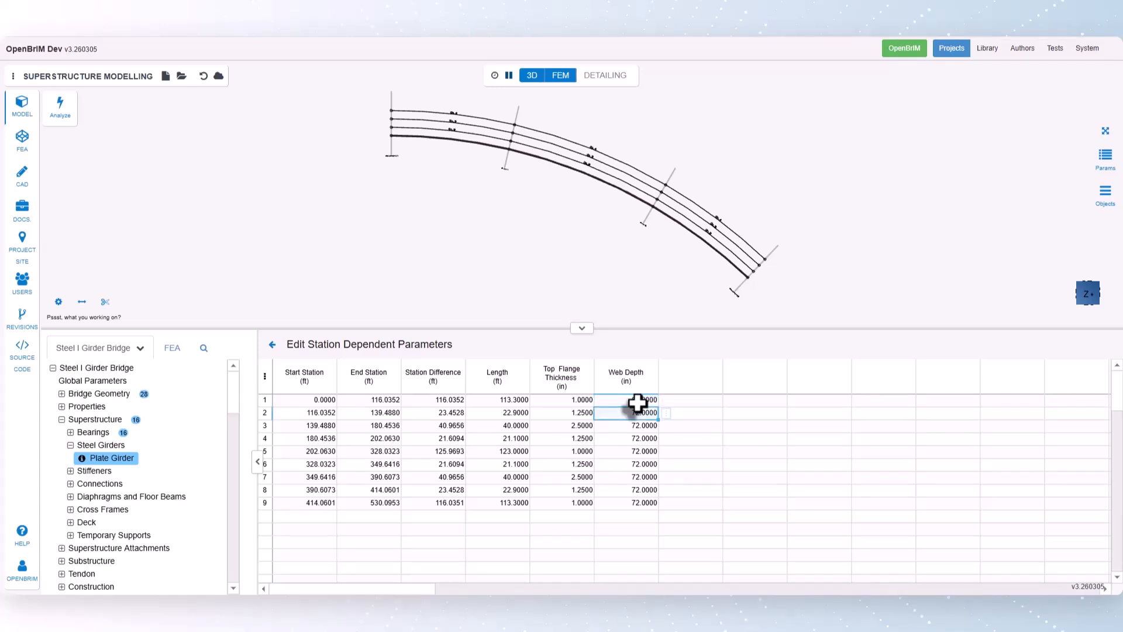
click(641, 399)
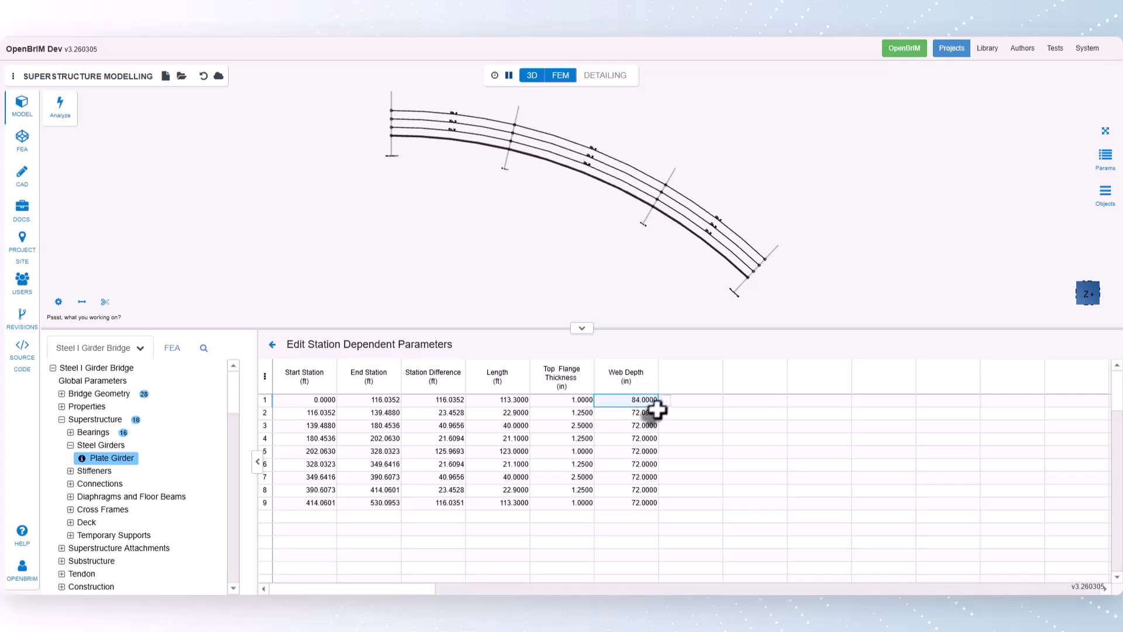
drag(658, 406, 647, 504)
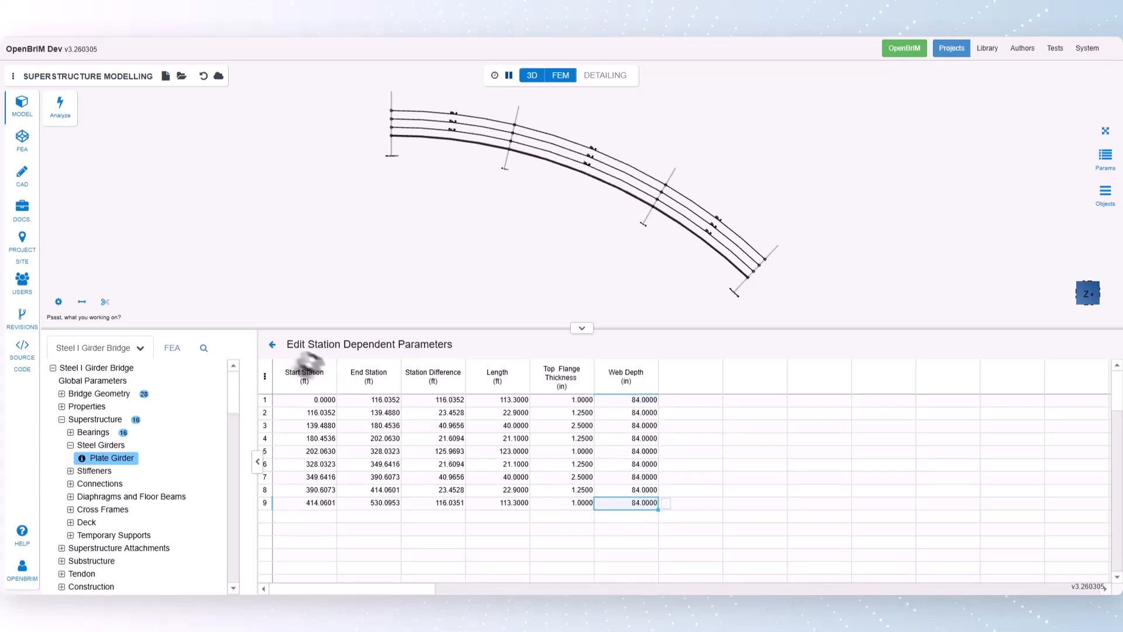
click(271, 345)
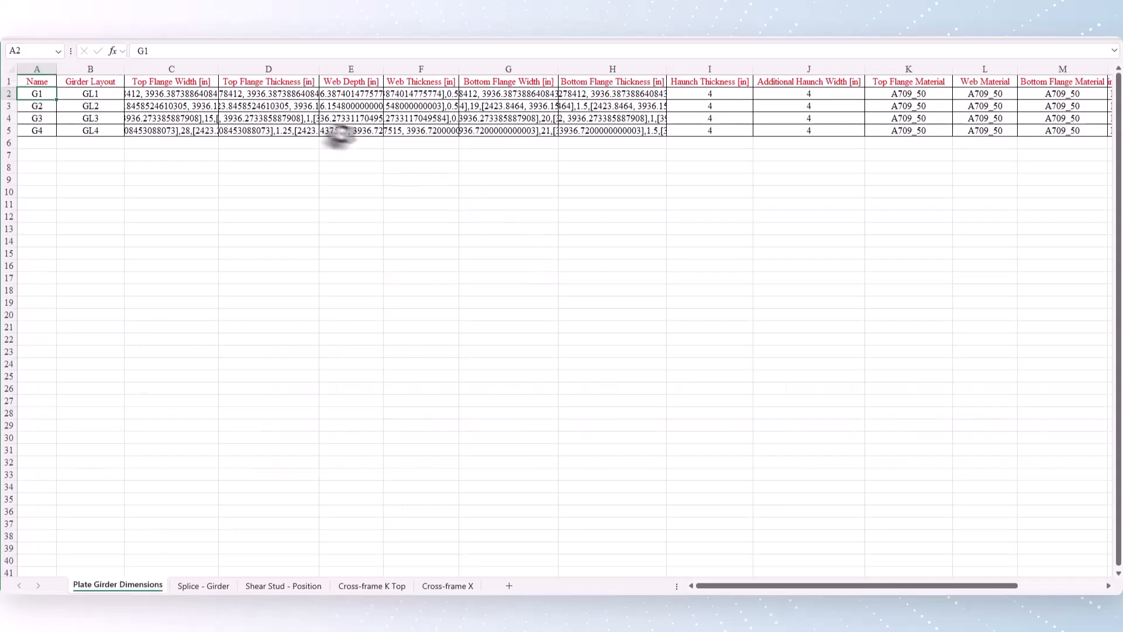
- Copy the prepared data for girders G1 to G4 and paste it into the girder parameters table, starting at G1's name
drag(37, 94, 1045, 131)
key(ctrl+c)
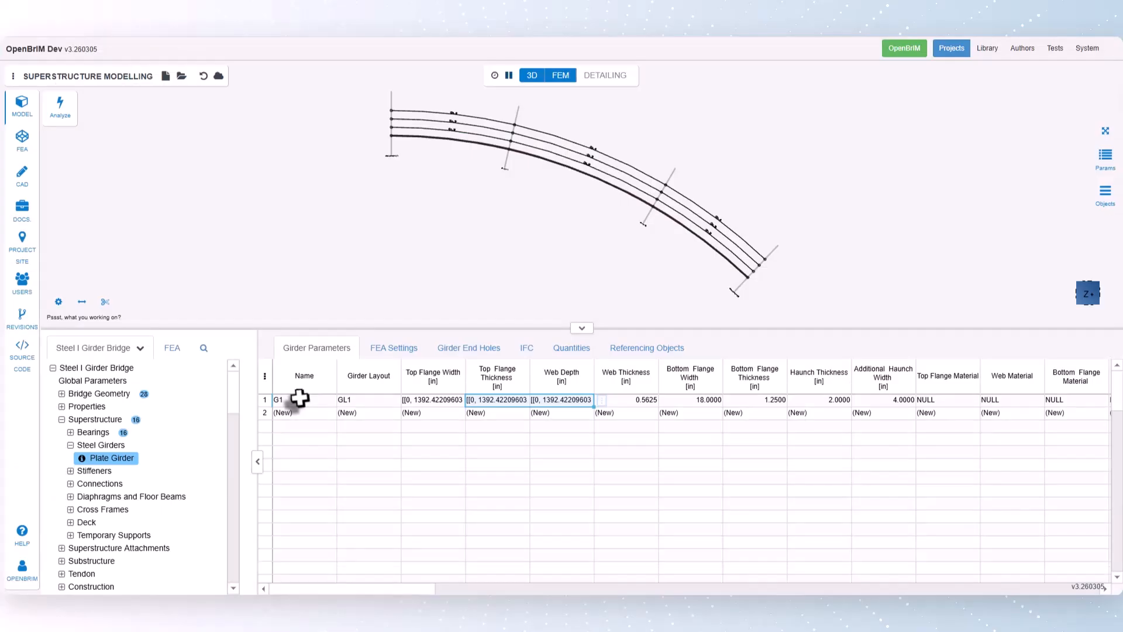
click(300, 399)
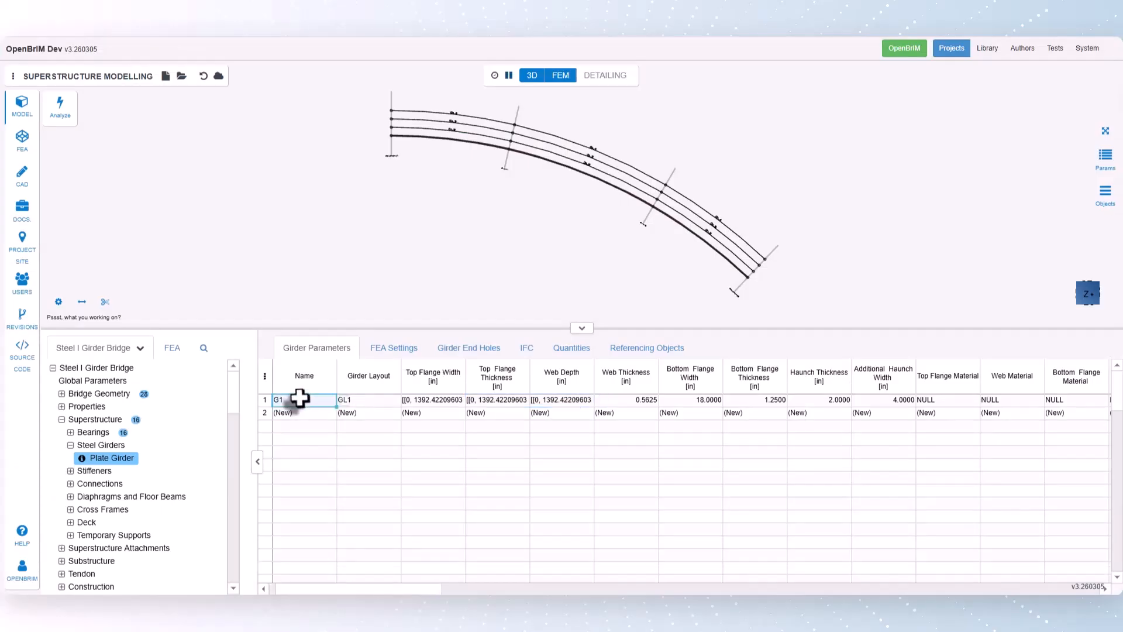
key(ctrl+v)
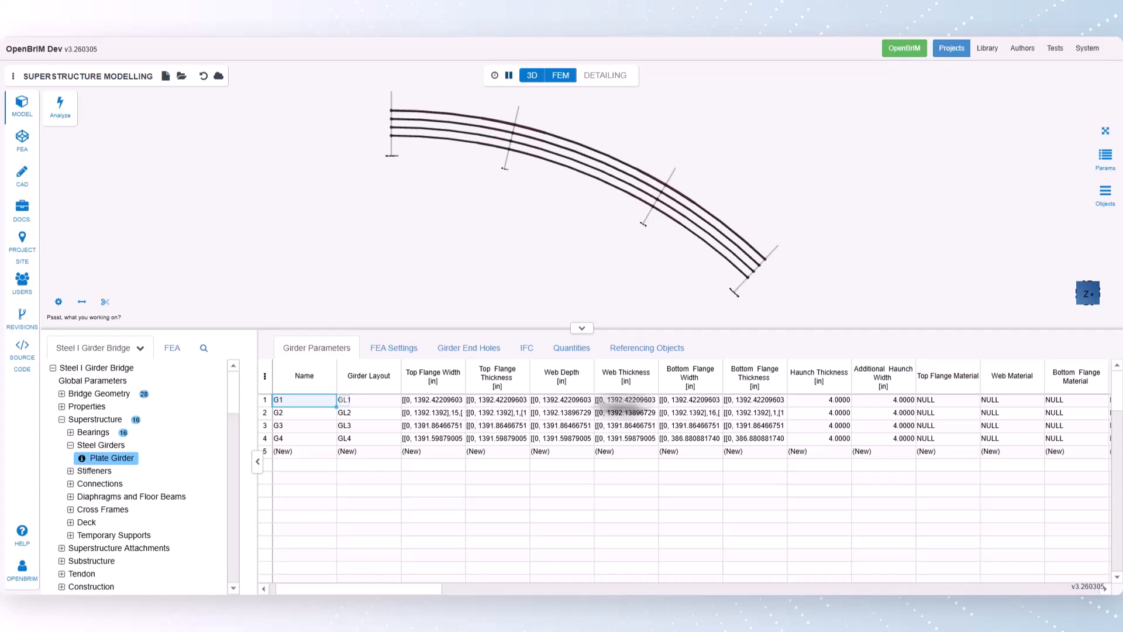
click(801, 403)
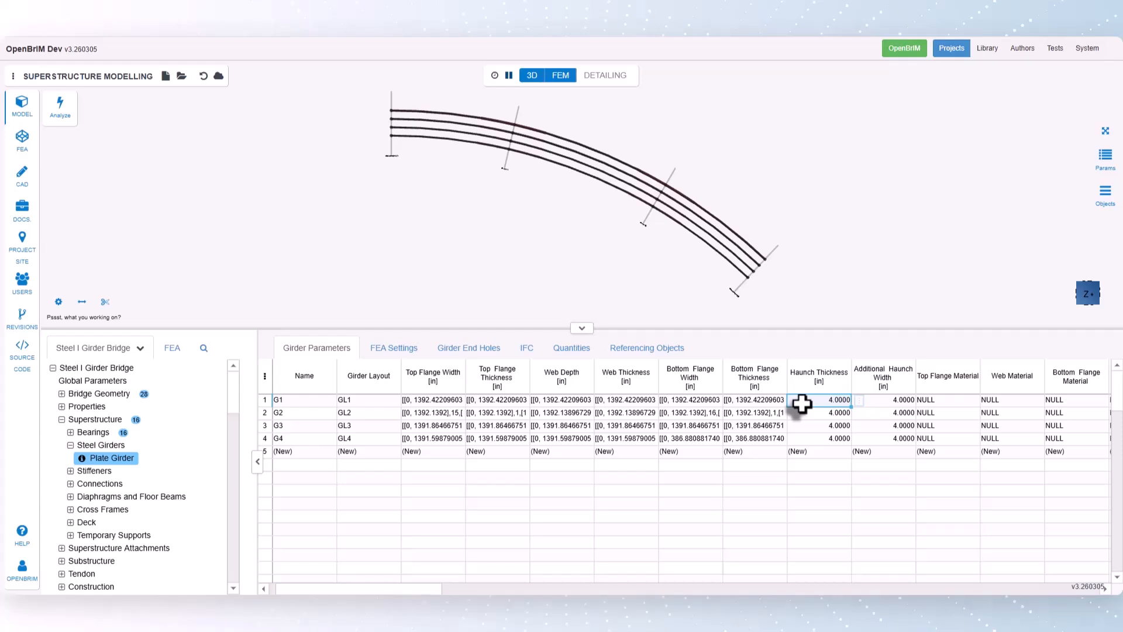
click(880, 403)
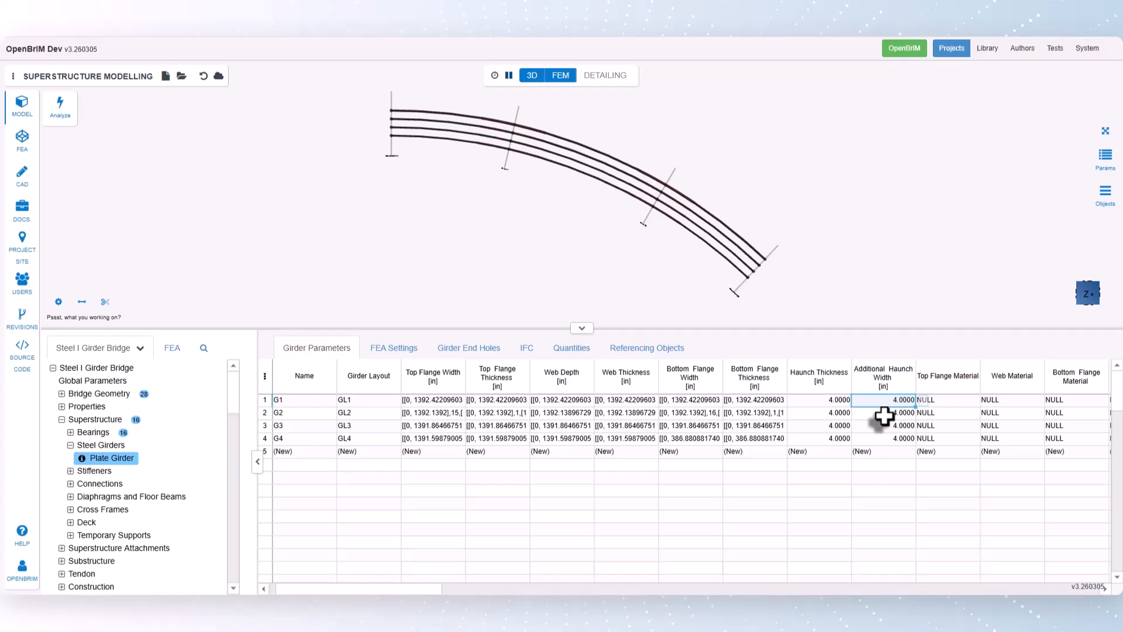
- Import the structural steel A709_50 from Steel Material DB (US) as G1's top flange material
click(943, 400)
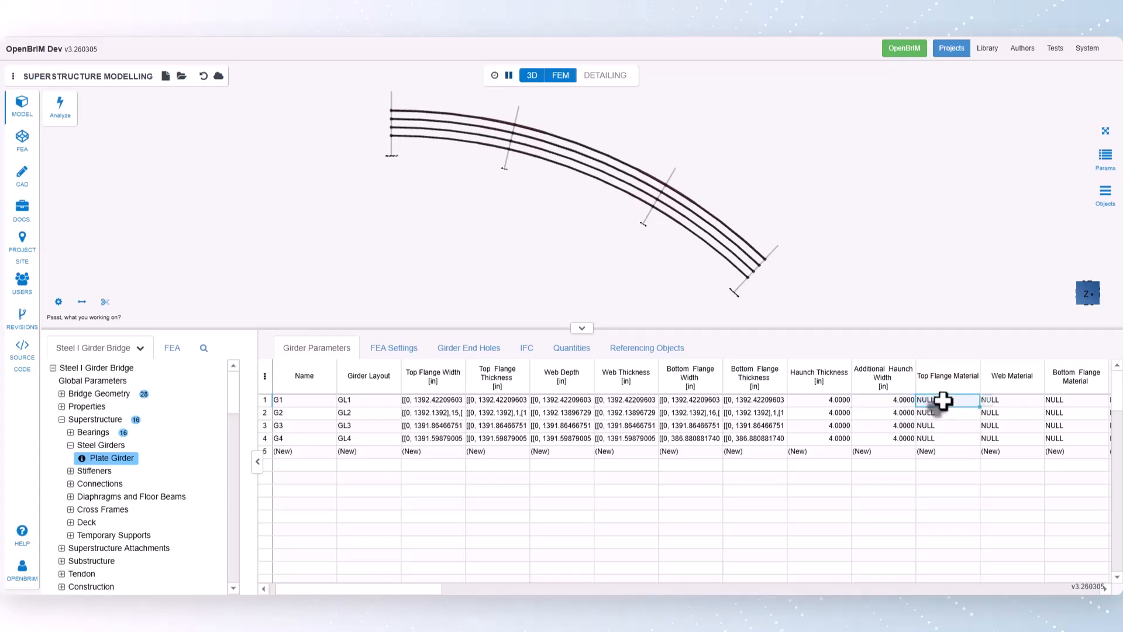
right_click(988, 403)
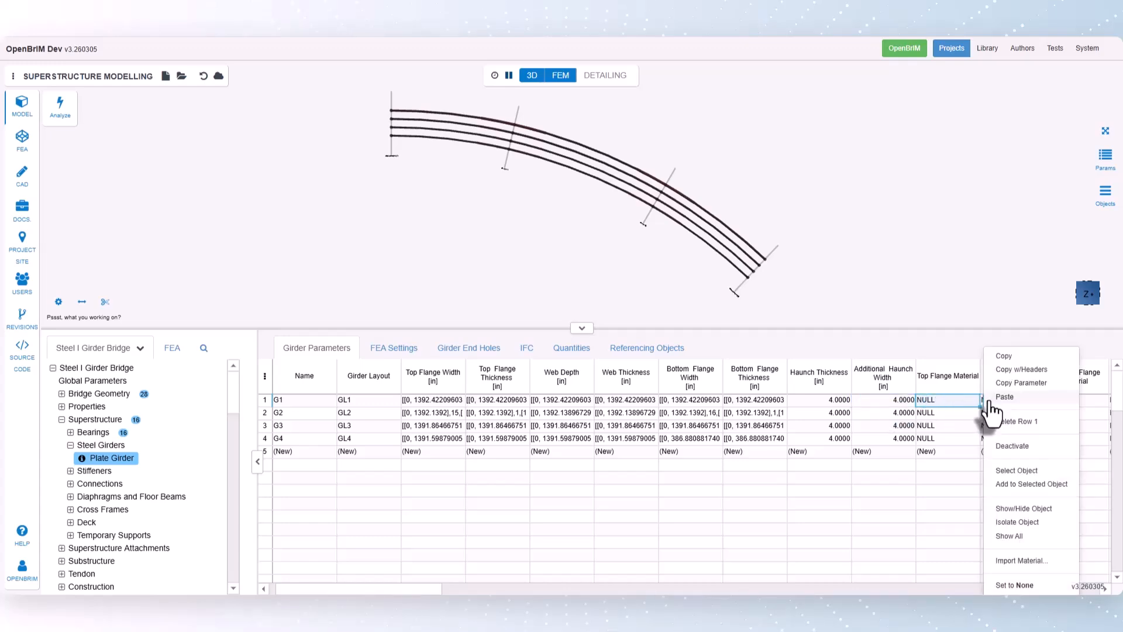
click(1000, 560)
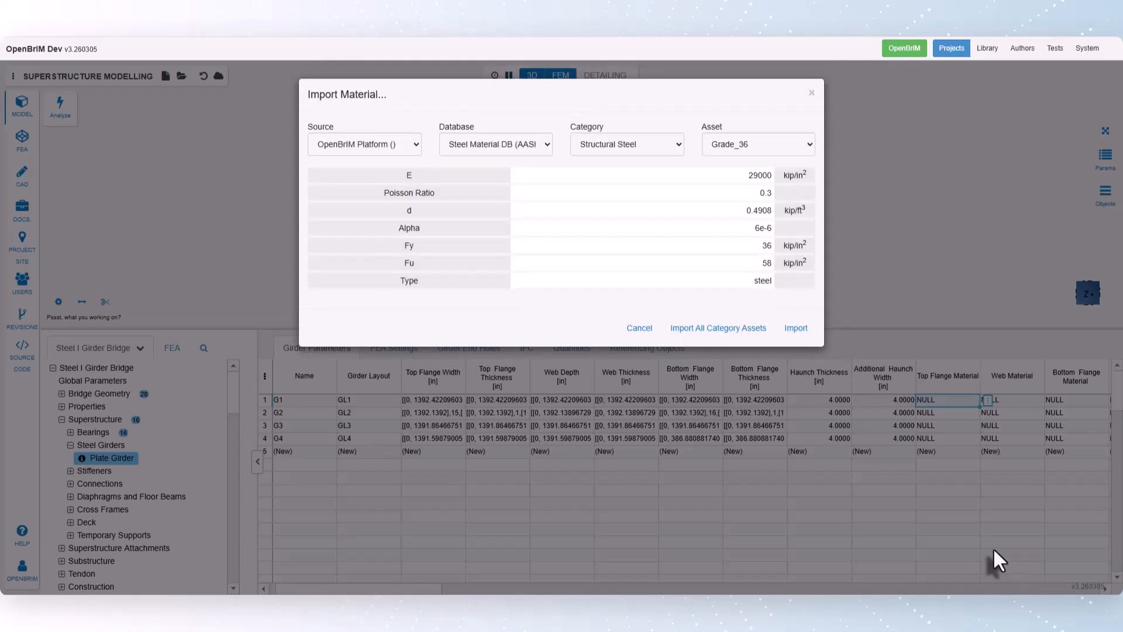
click(498, 147)
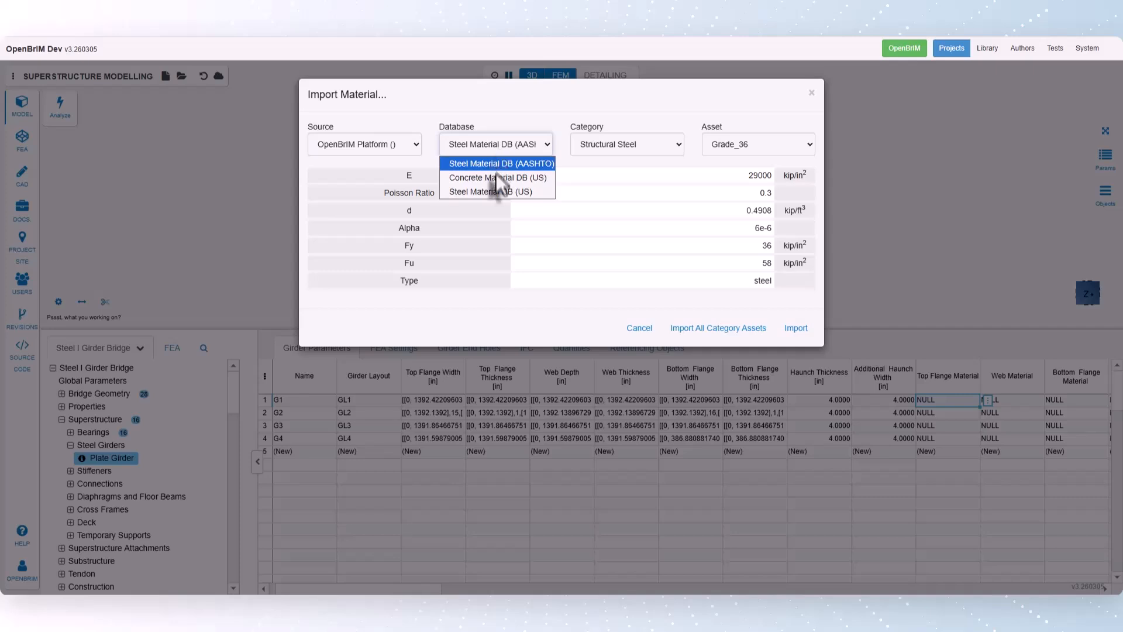
click(496, 189)
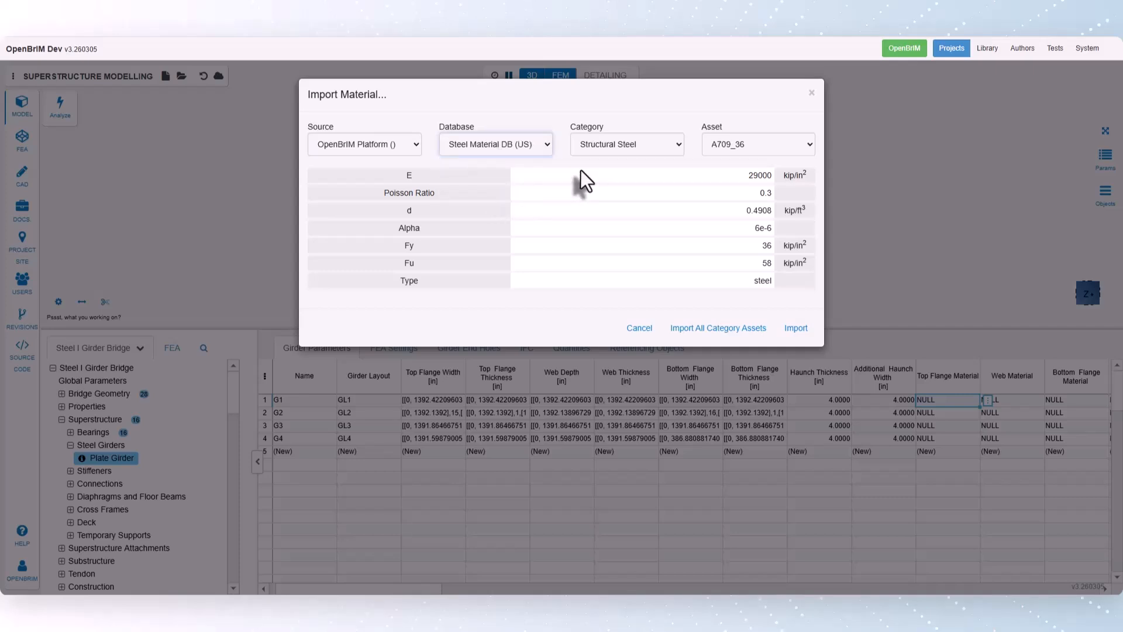
click(728, 146)
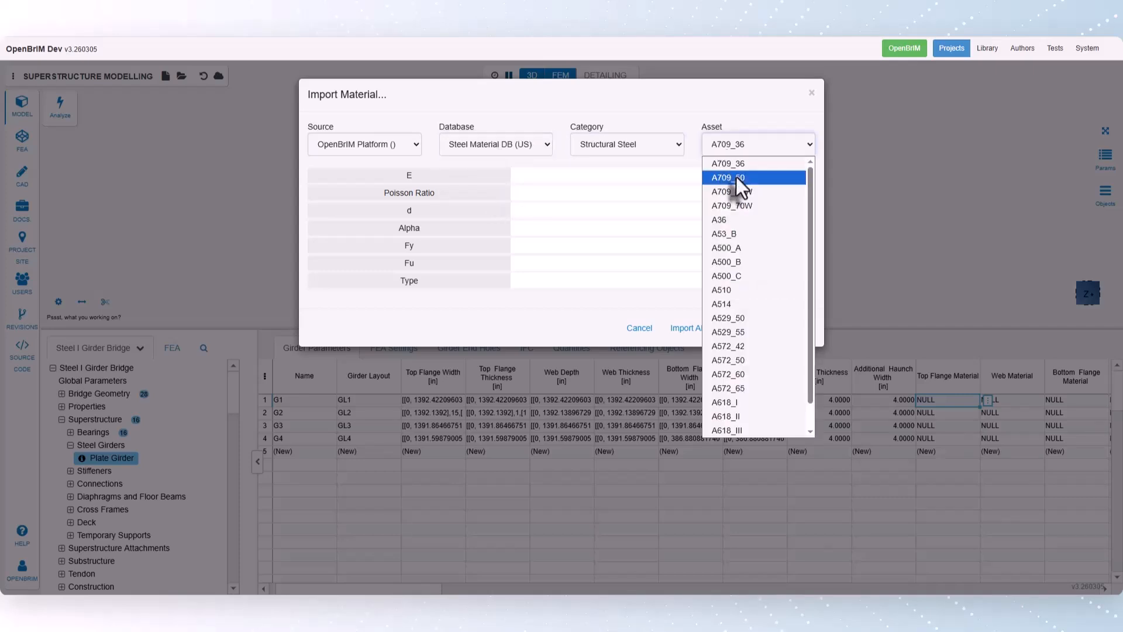
click(736, 176)
click(796, 329)
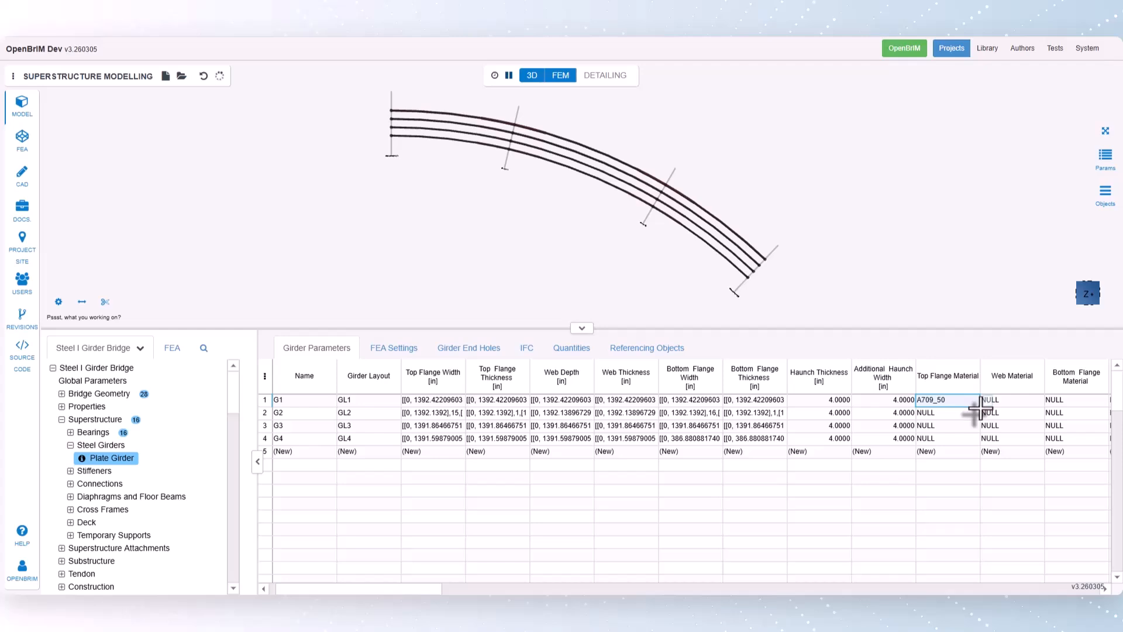
- Apply A709_50 to G1's web and bottom flange, and fill all three materials through girders G2 to G4
drag(980, 406, 1058, 407)
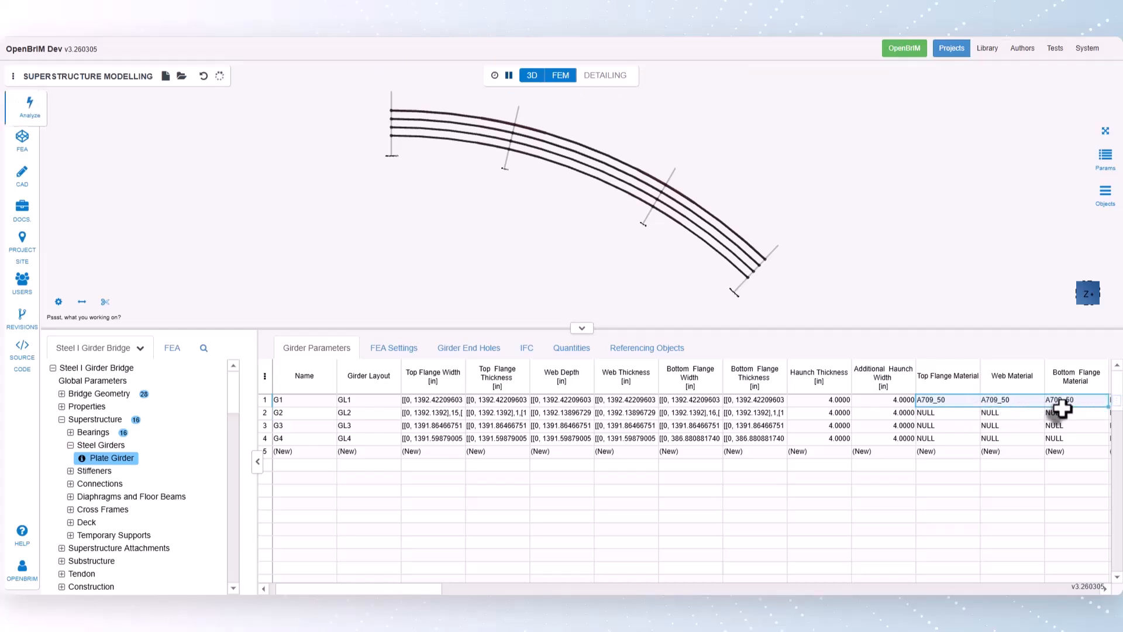
drag(414, 590, 421, 590)
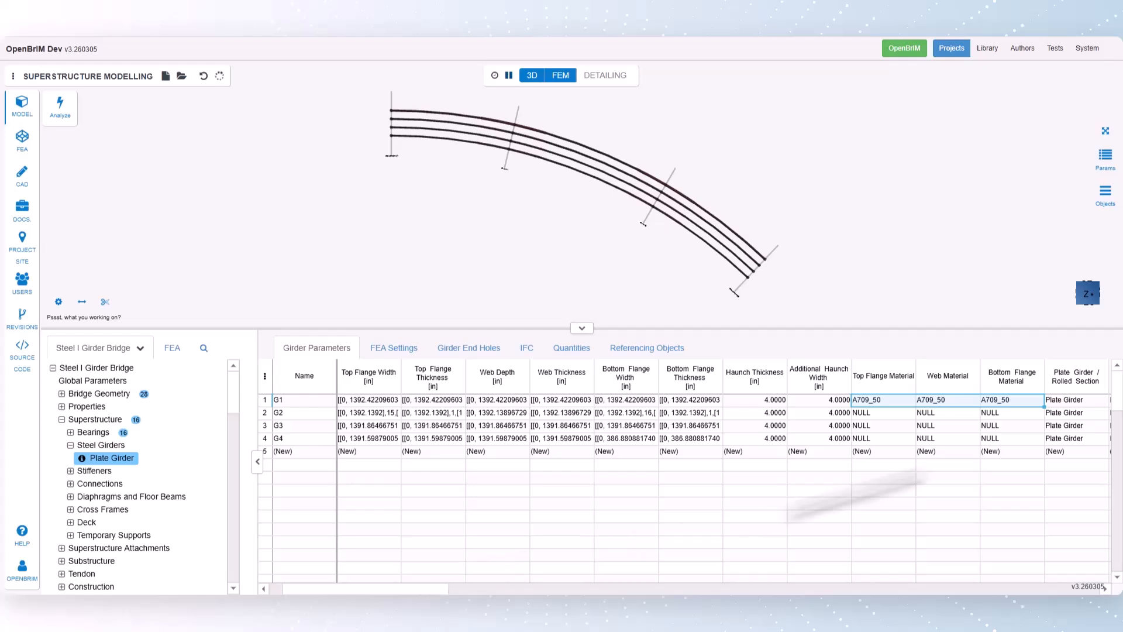
drag(1043, 405, 1044, 446)
- Review G1's transfer and connecting girder settings, then its FEA mesh size and number of result extraction stations
drag(428, 590, 459, 594)
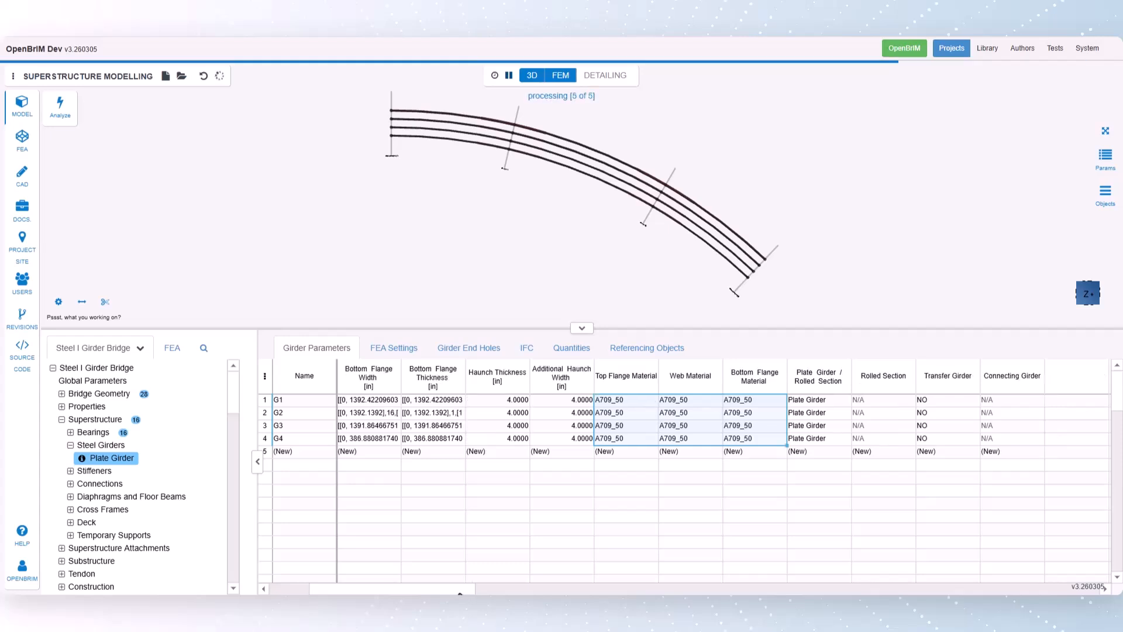
click(946, 403)
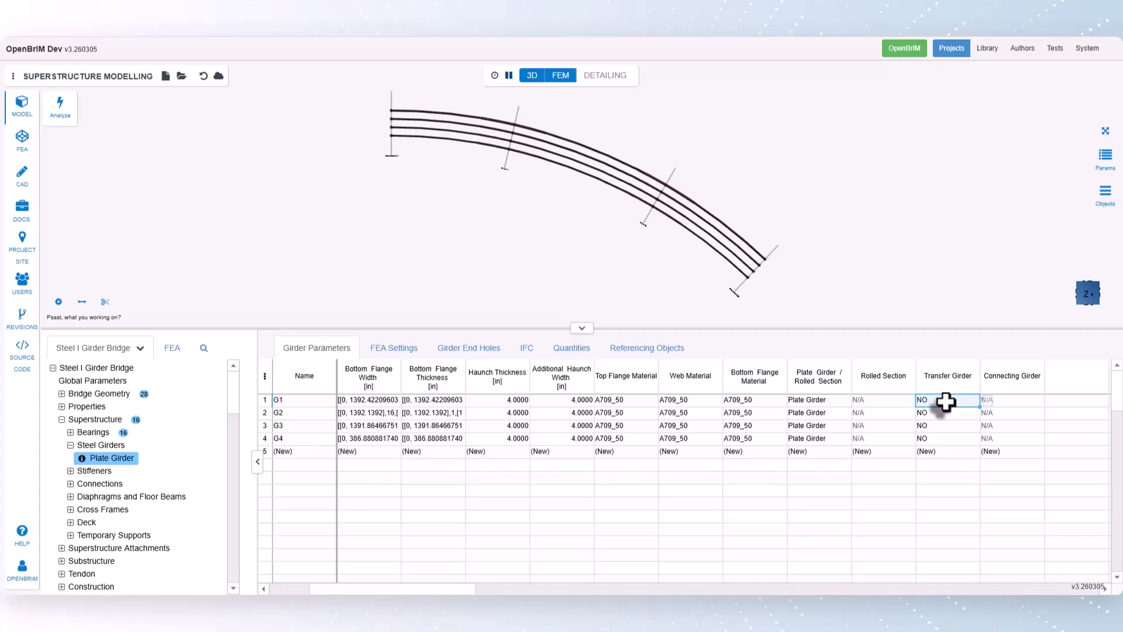
click(1005, 400)
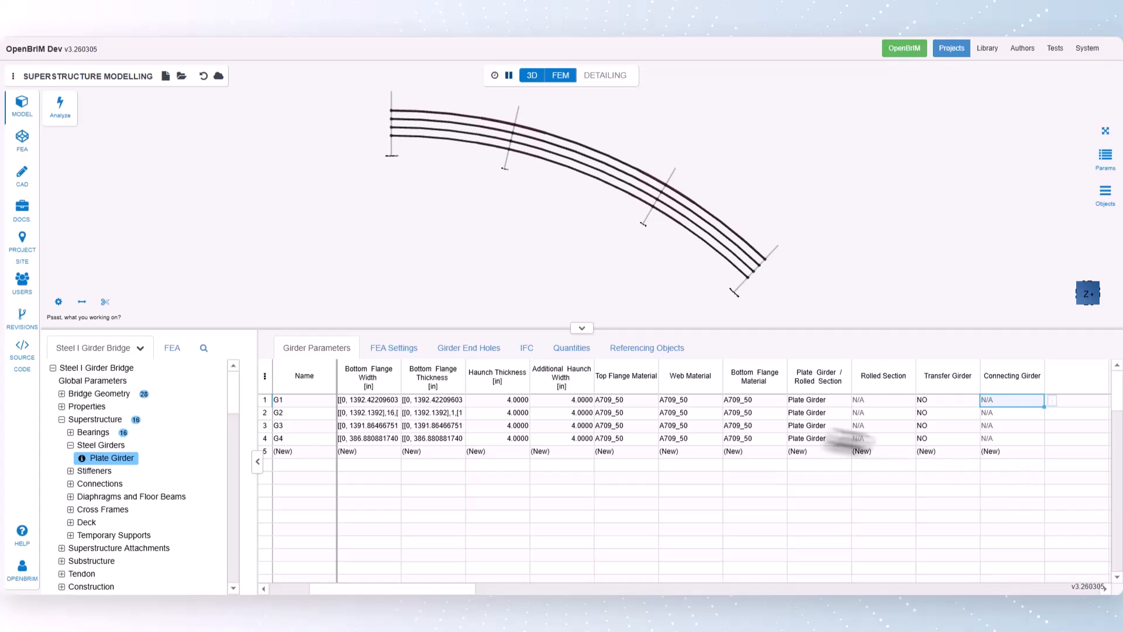
click(393, 349)
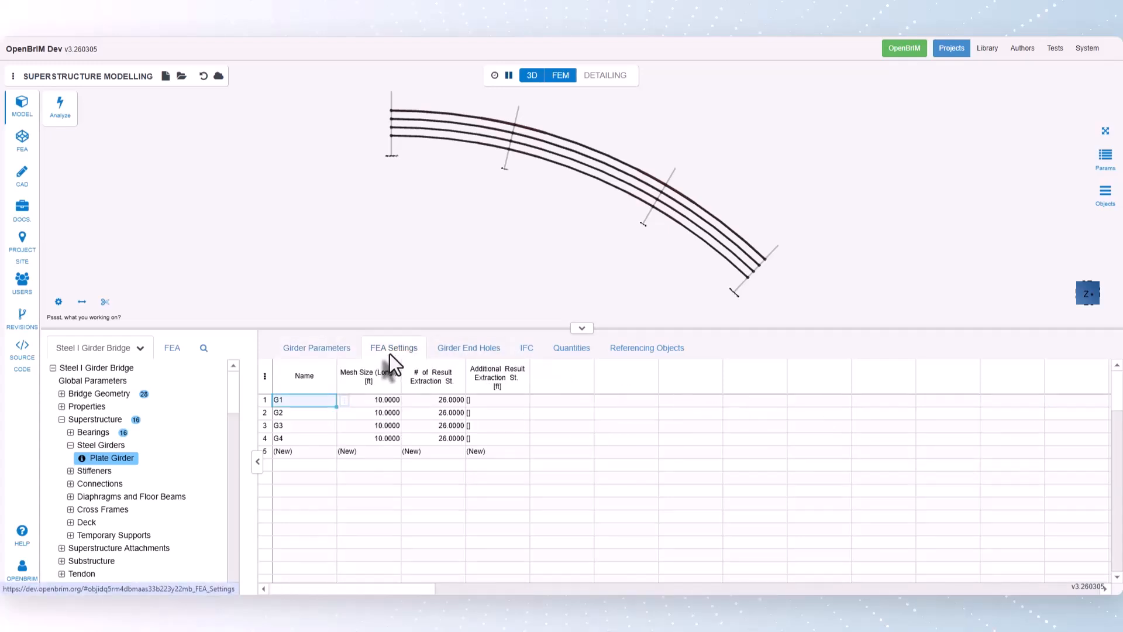
click(371, 401)
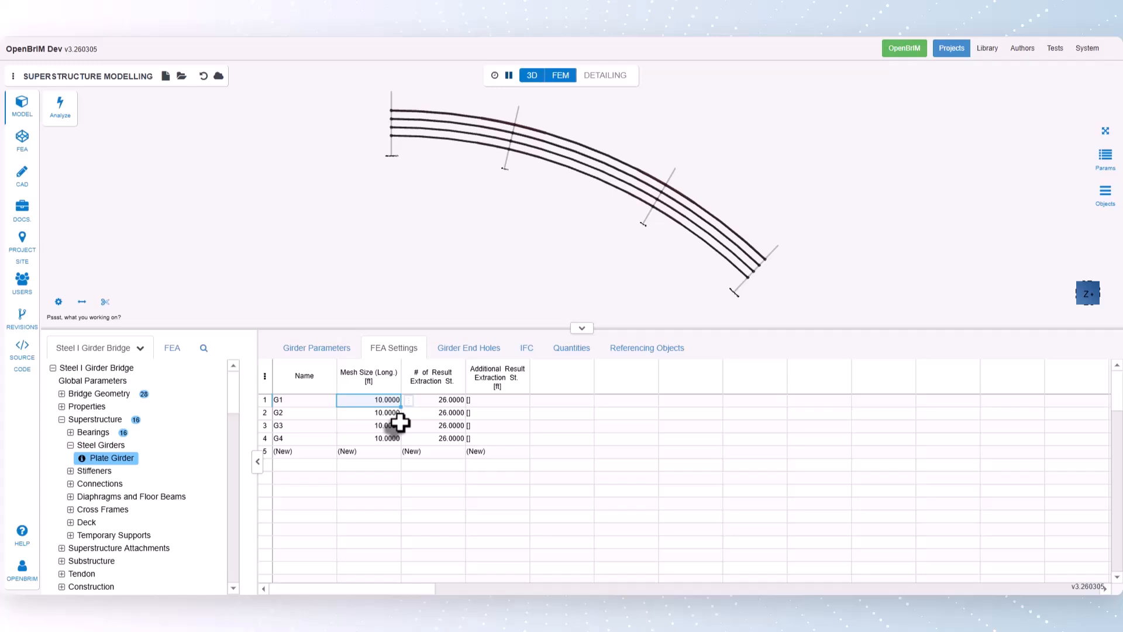
click(447, 401)
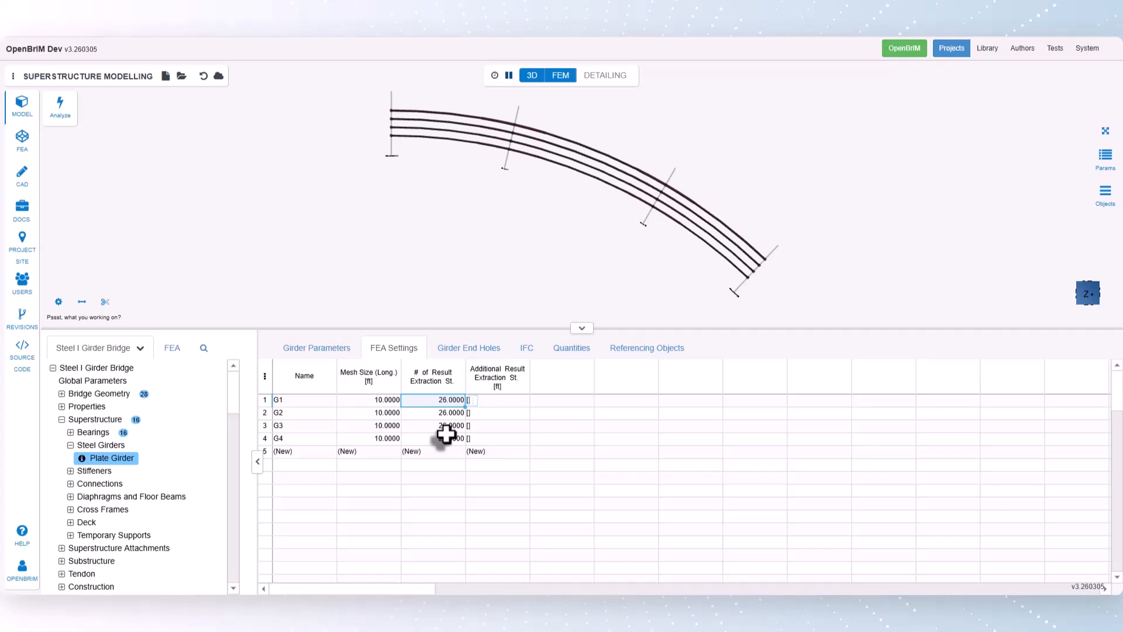
- Open G1's additional result extraction stations for review and return to the FEA settings without entering any
click(513, 402)
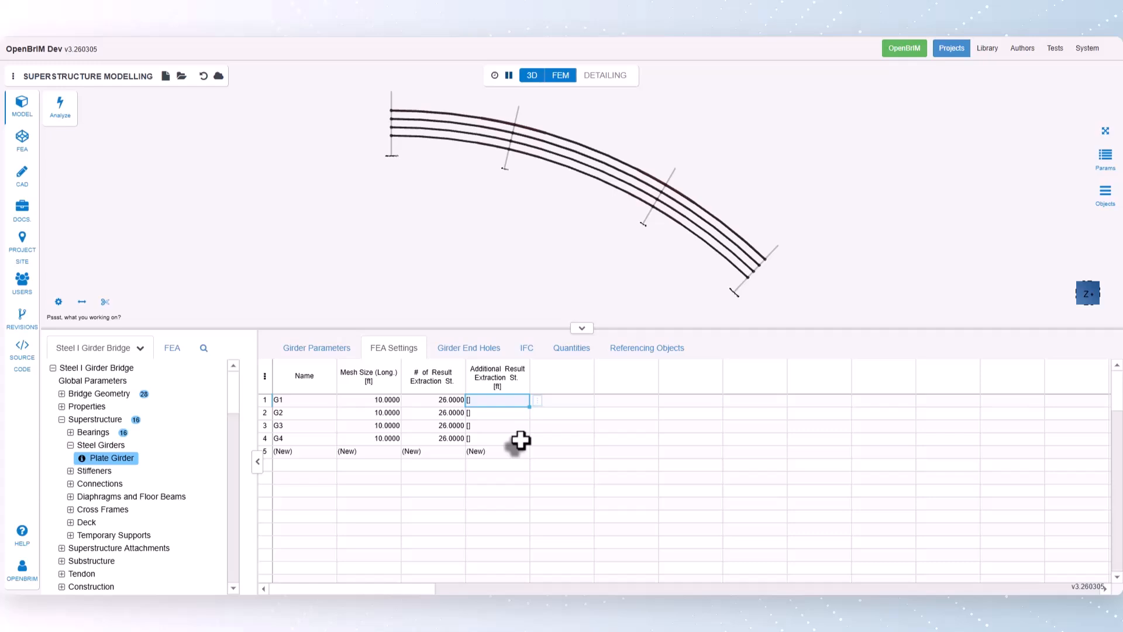
click(537, 401)
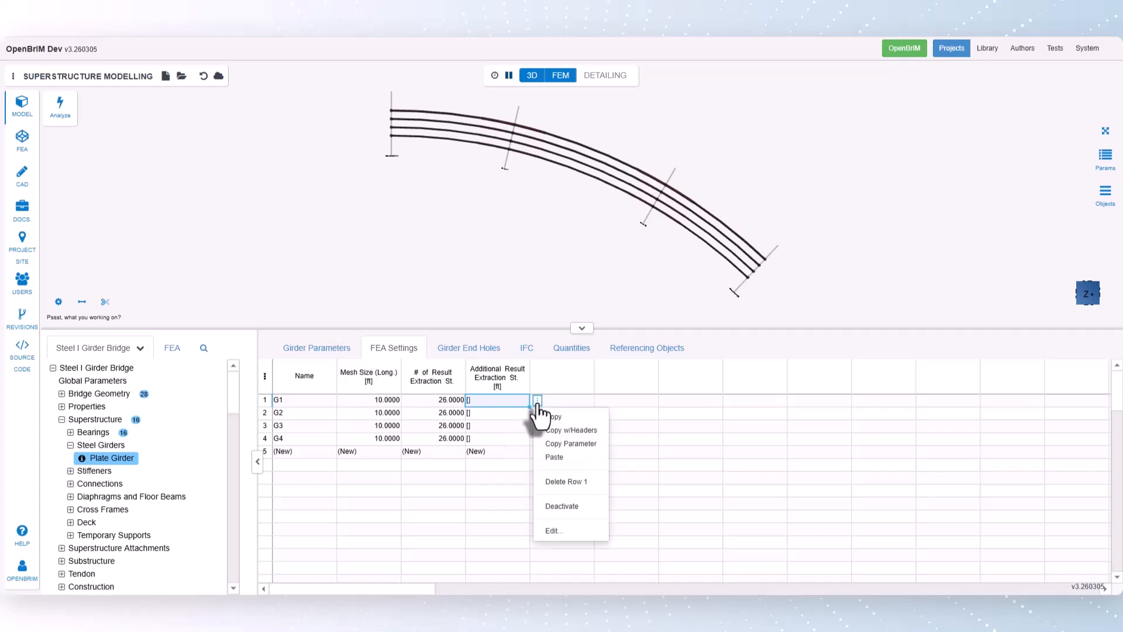
click(550, 530)
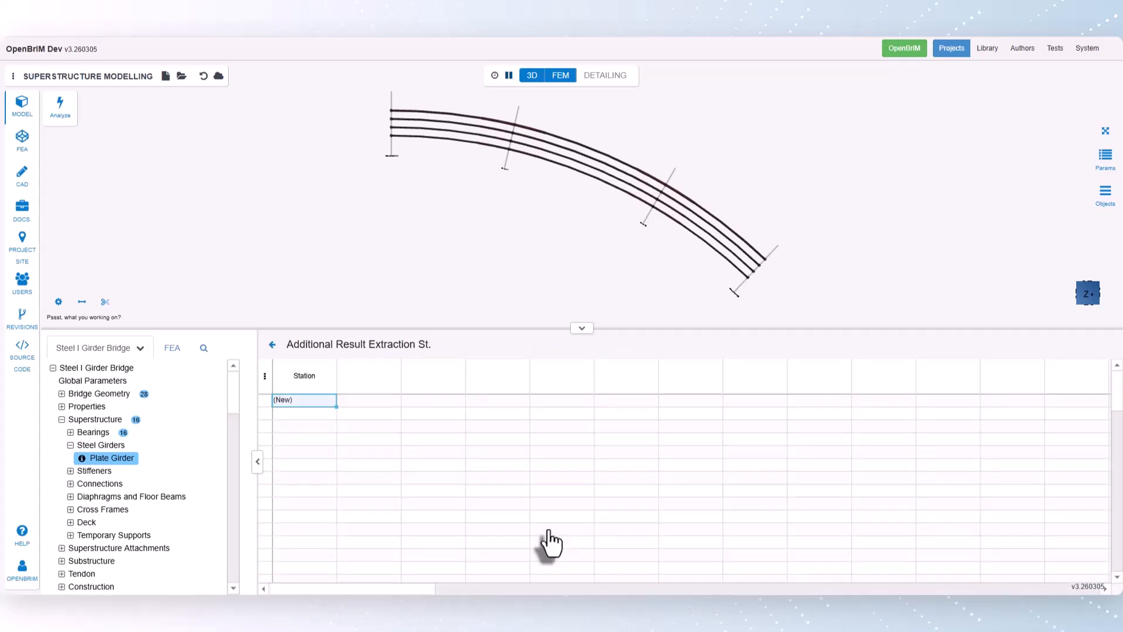
click(272, 345)
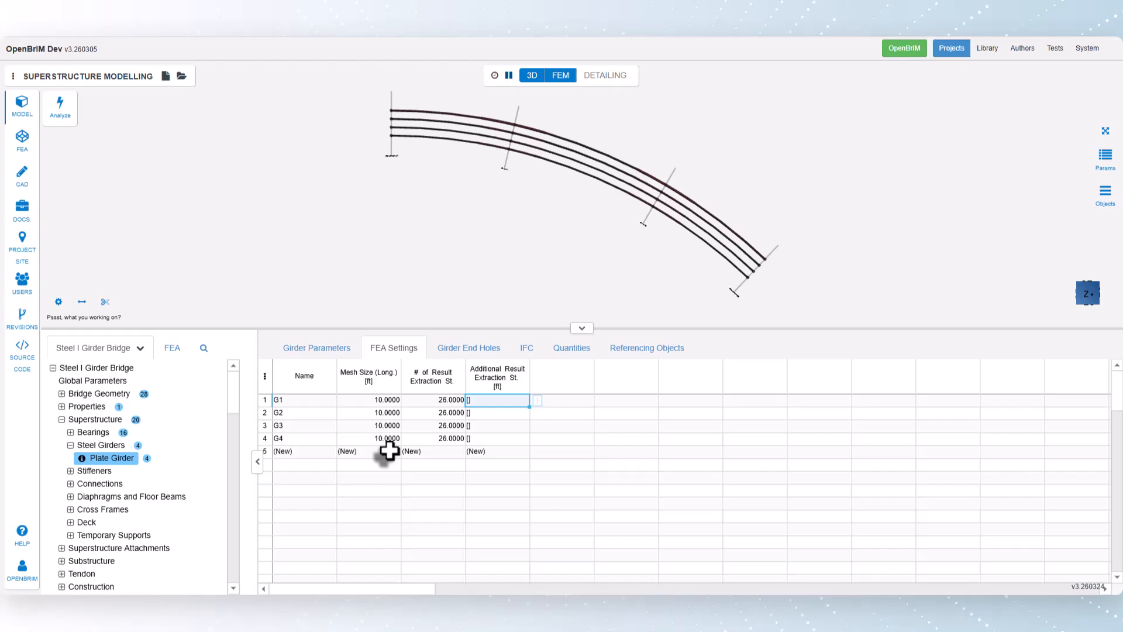
- Run the analysis and examine the position values for G1 in the Composite Element Forces (Sectional) results
click(56, 108)
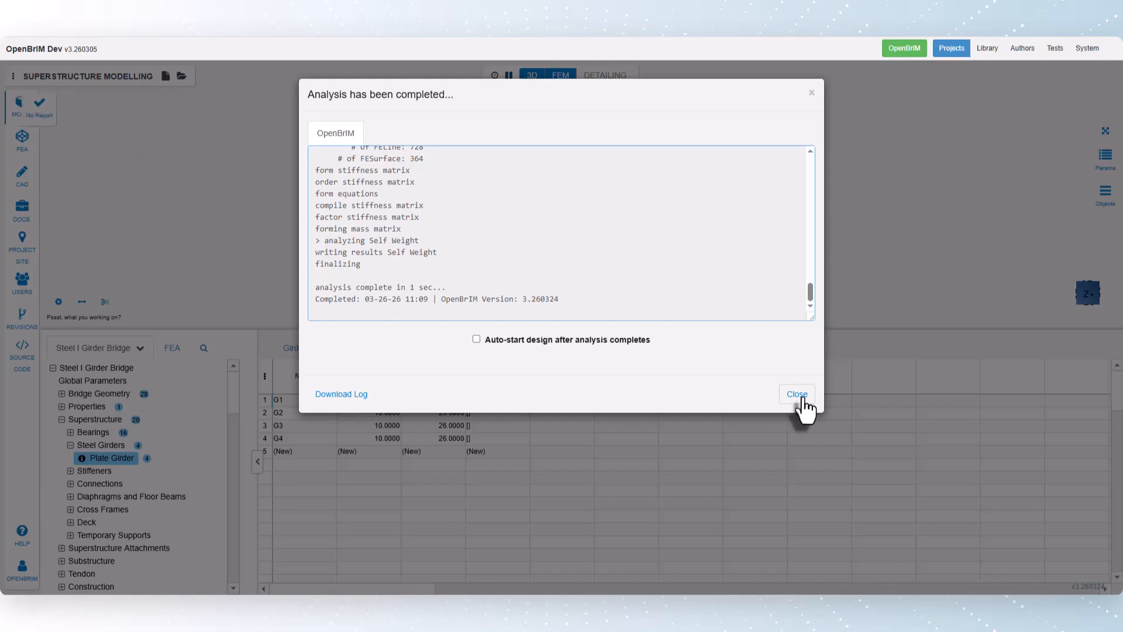
click(799, 396)
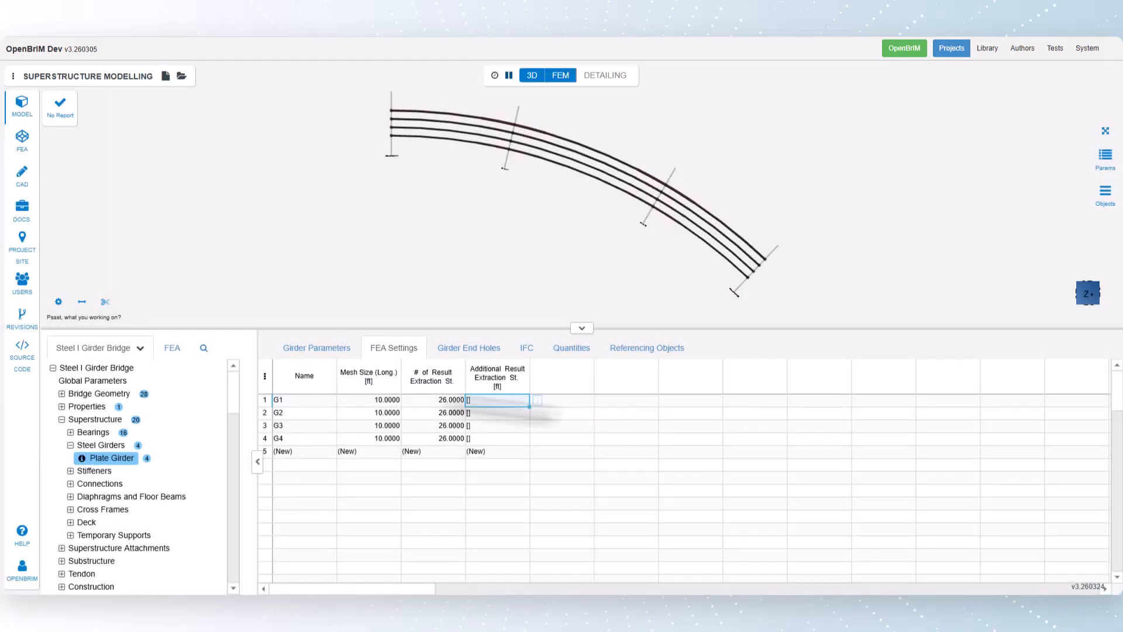
click(173, 353)
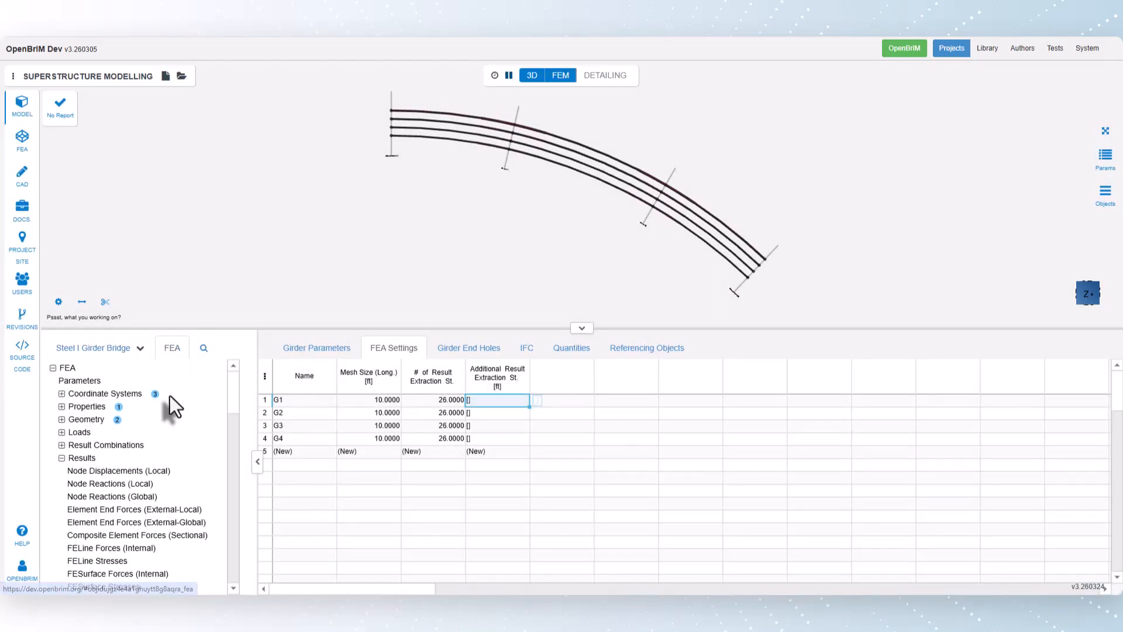
click(127, 535)
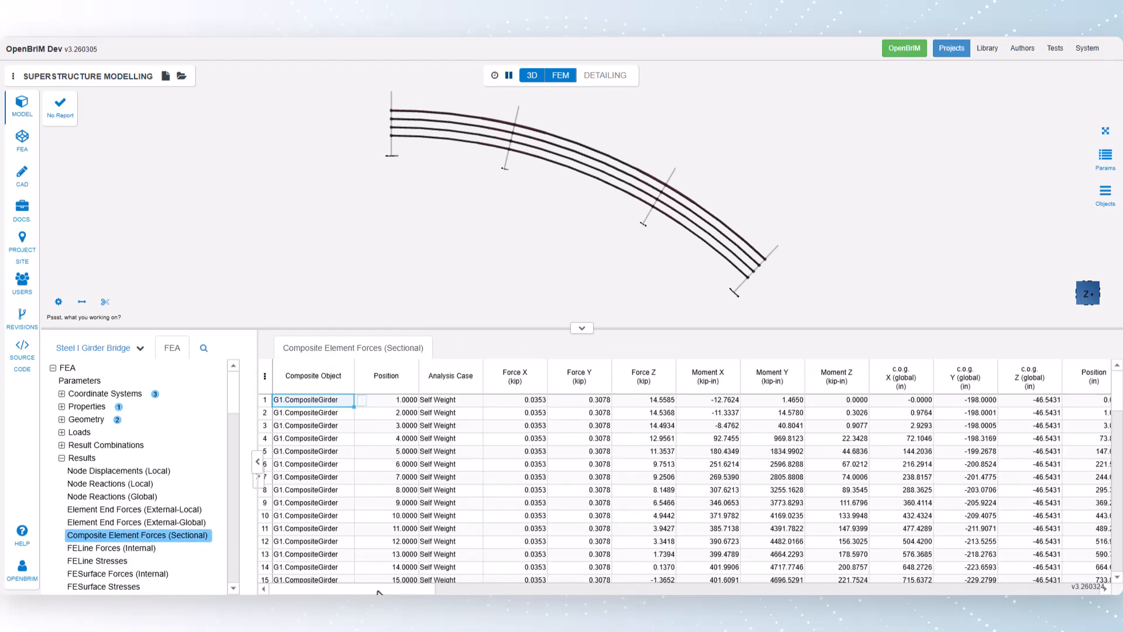
drag(379, 592, 400, 591)
scroll(450, 415, down, 3)
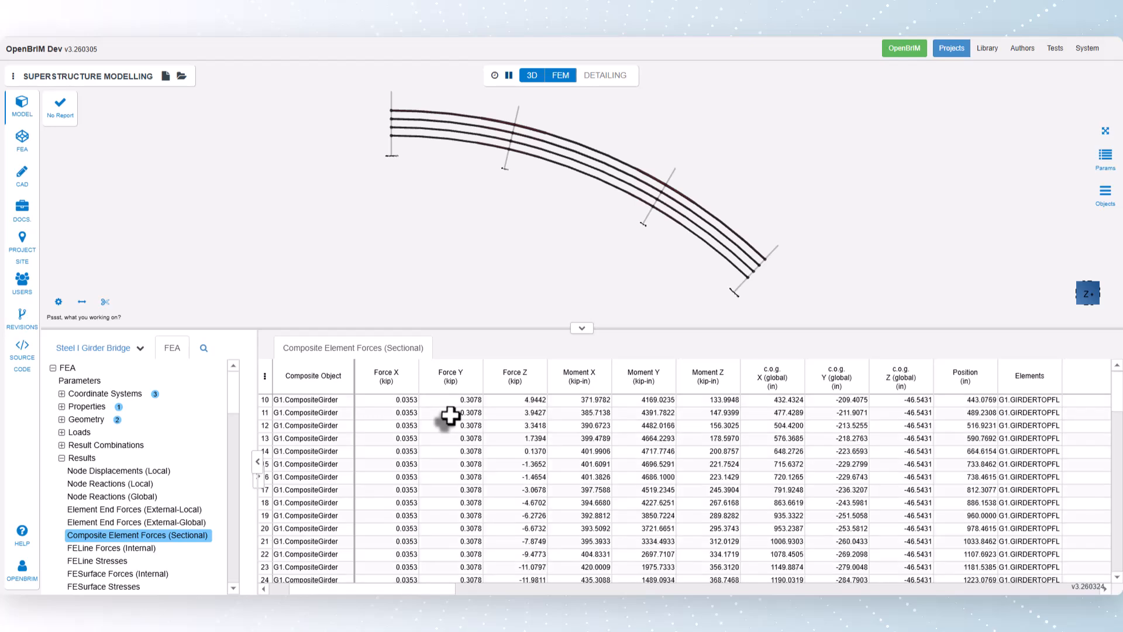
scroll(948, 422, up, 3)
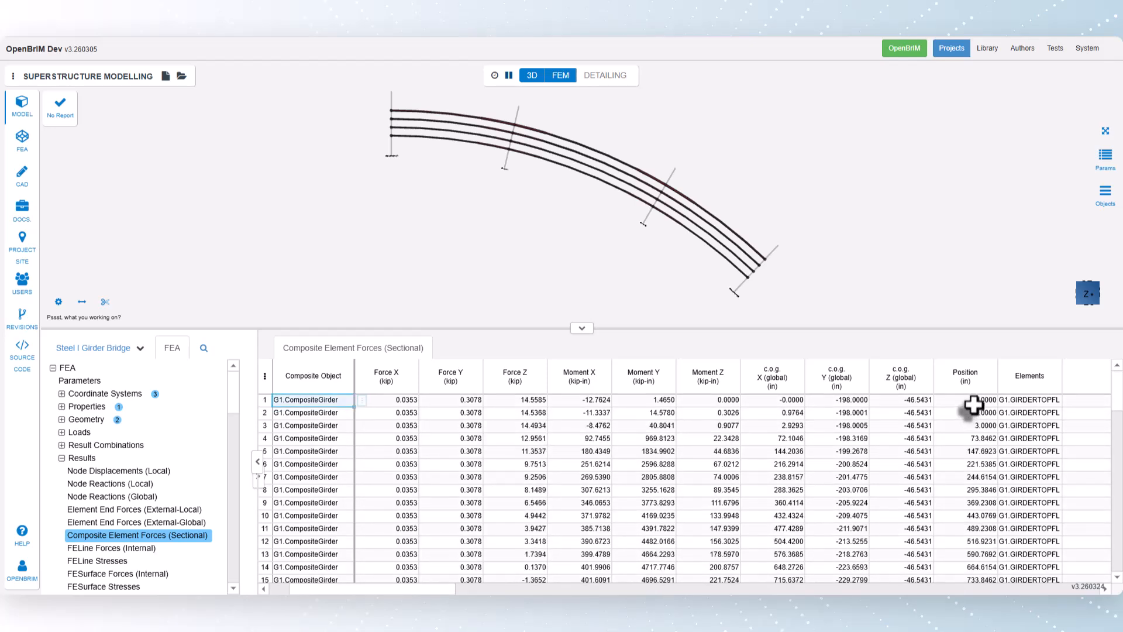
drag(973, 403, 973, 451)
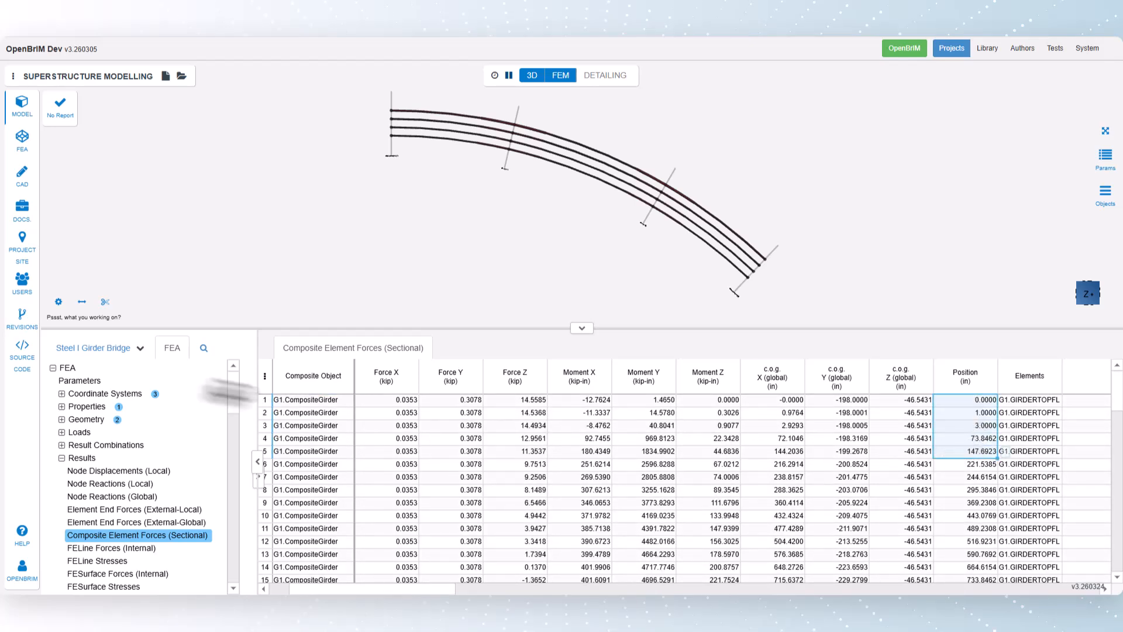
- Add result extraction stations at 2 ft and 5 ft to G1 in the plate girder FEA settings
click(89, 348)
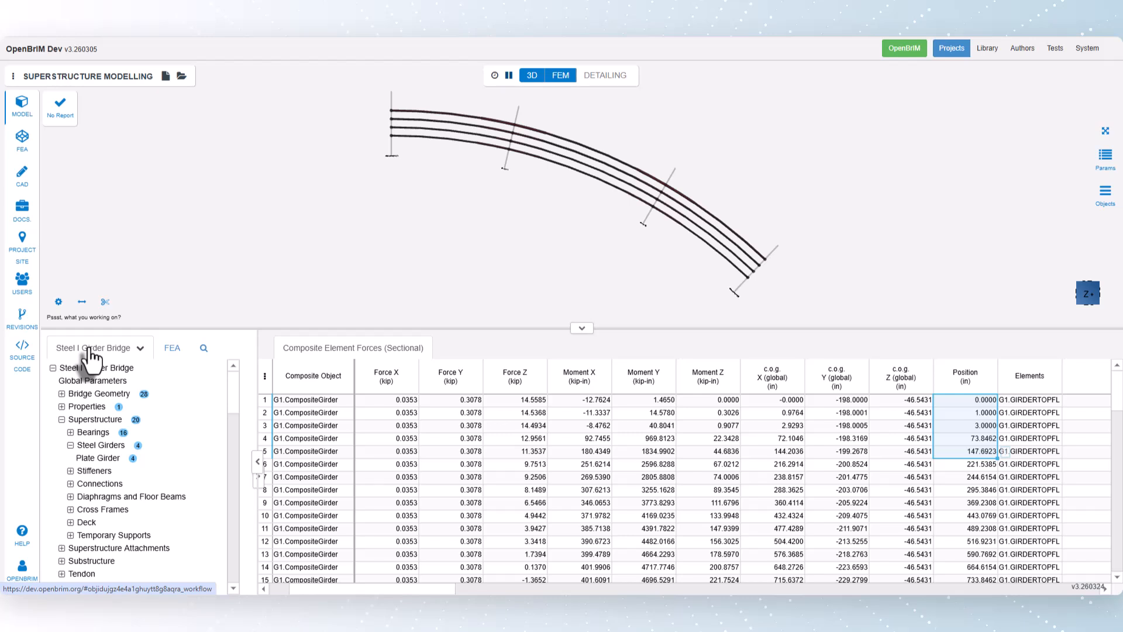
click(95, 458)
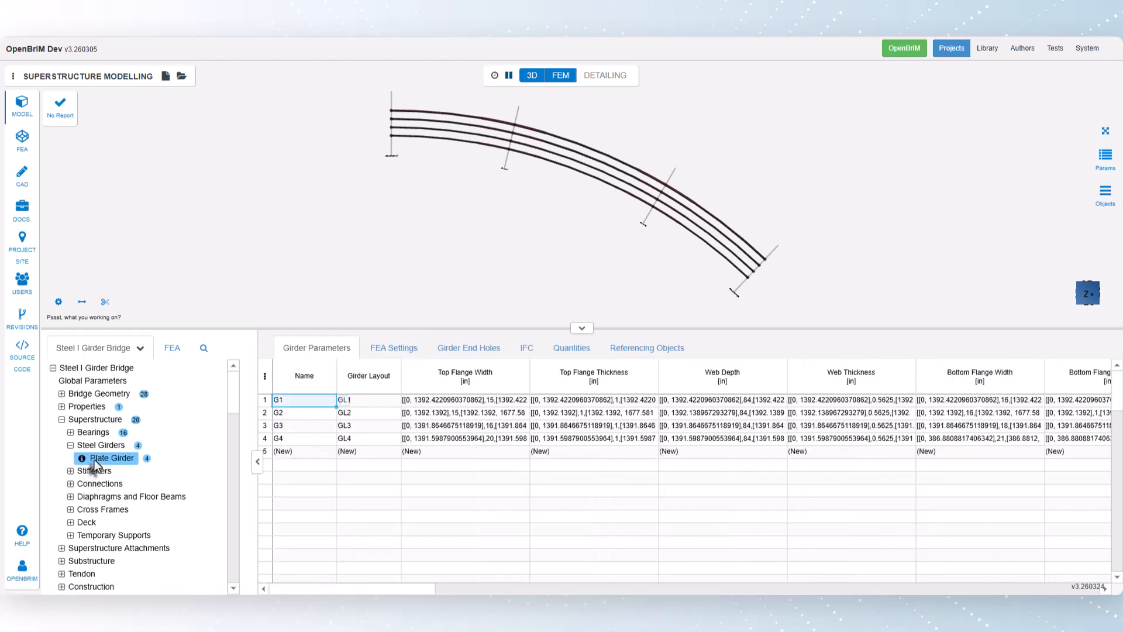
click(394, 353)
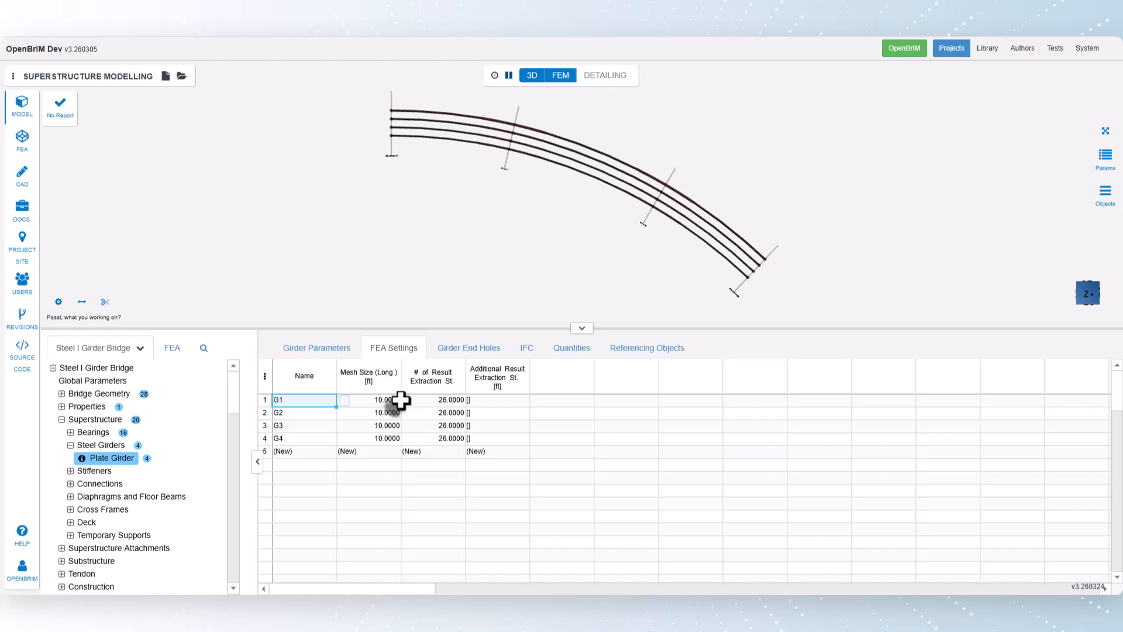
click(490, 399)
mouse_move(537, 403)
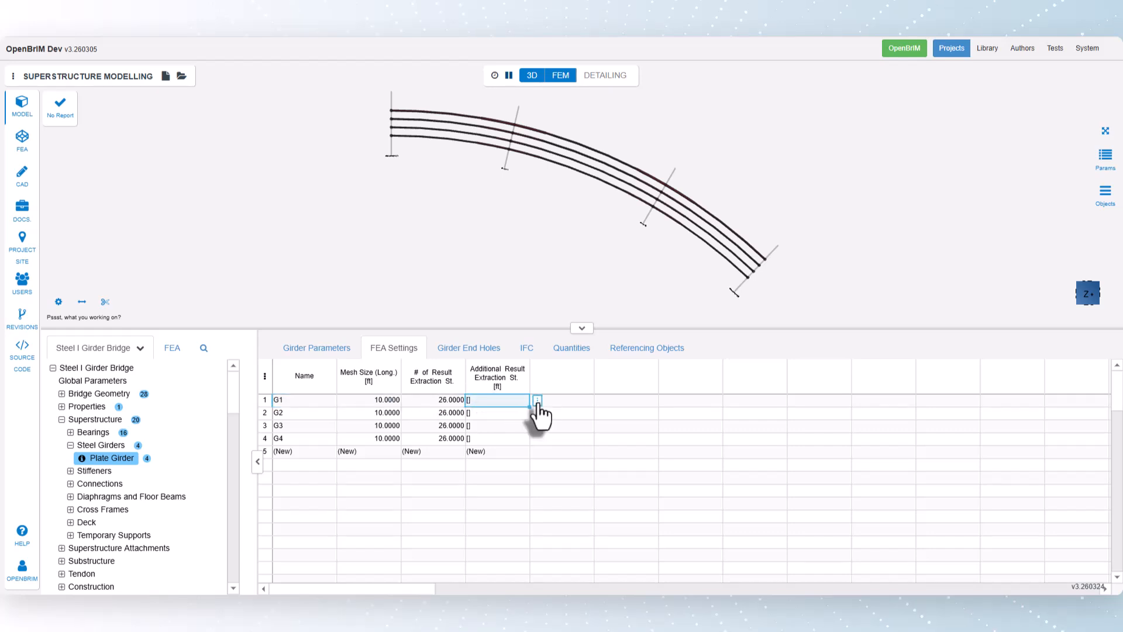
click(537, 401)
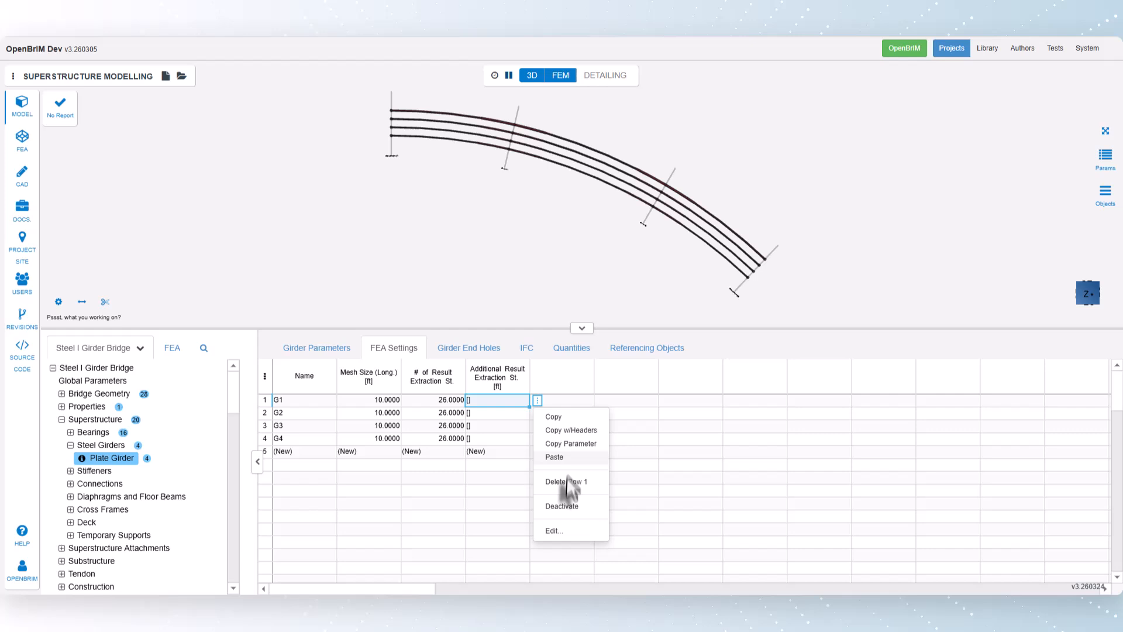
click(556, 530)
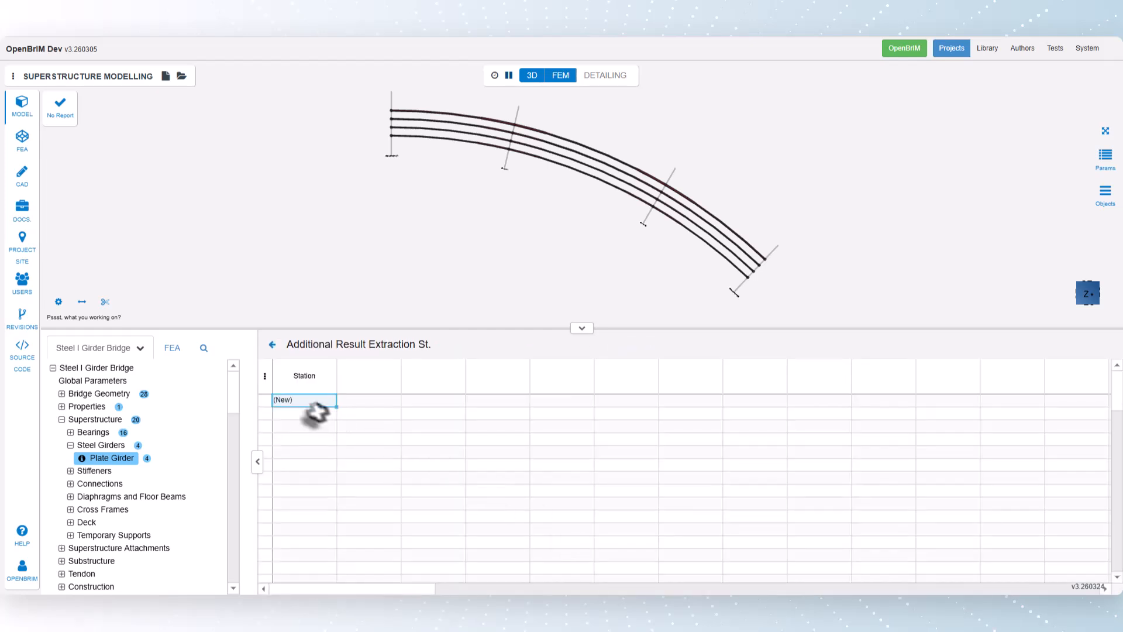
text(2)
key(Return)
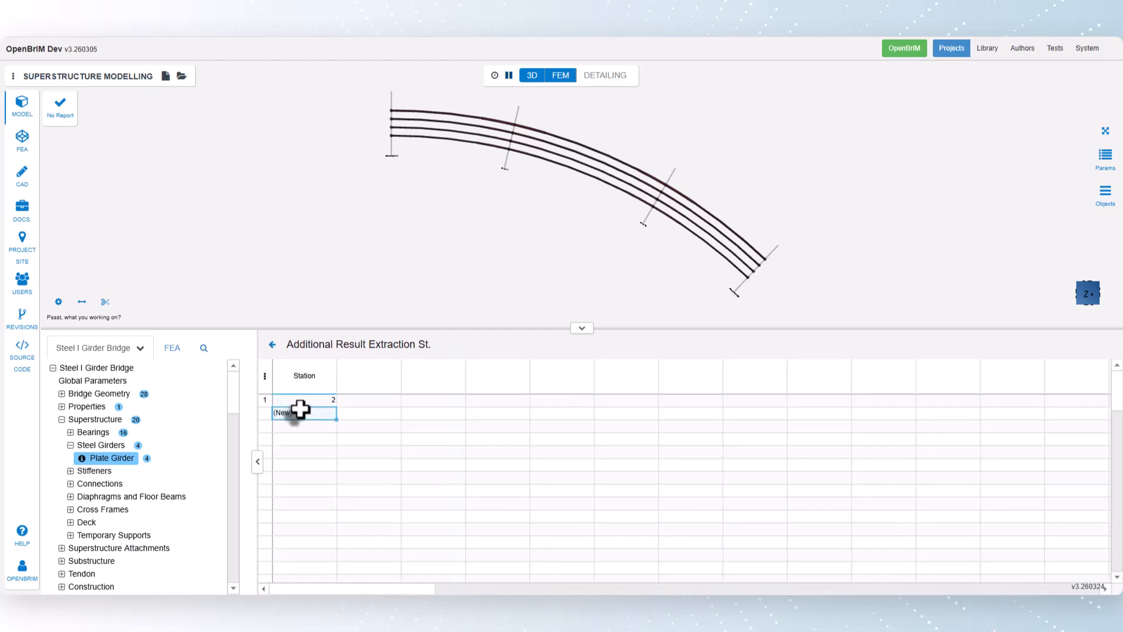
text(5)
key(Return)
click(272, 344)
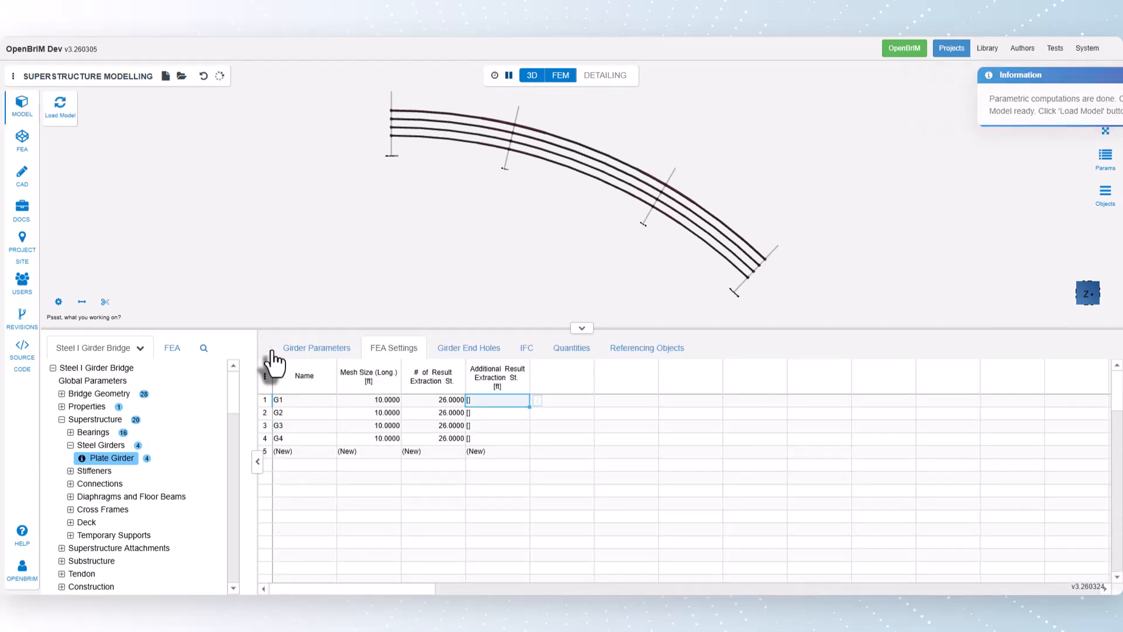
- Load the updated model and reuse the previous analysis results
click(61, 111)
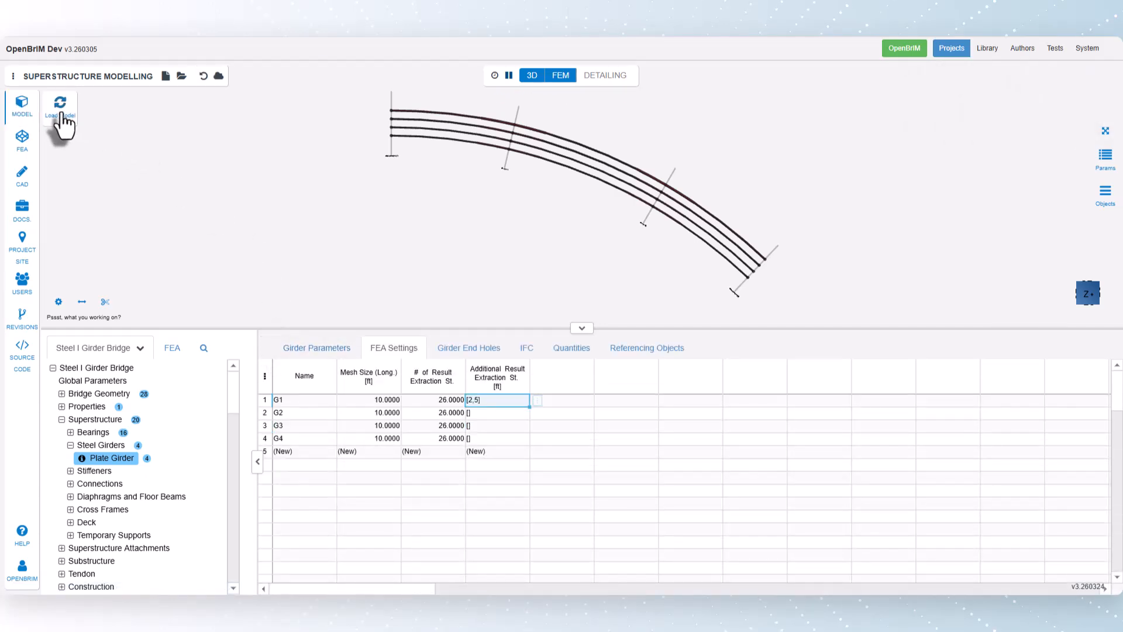
click(60, 119)
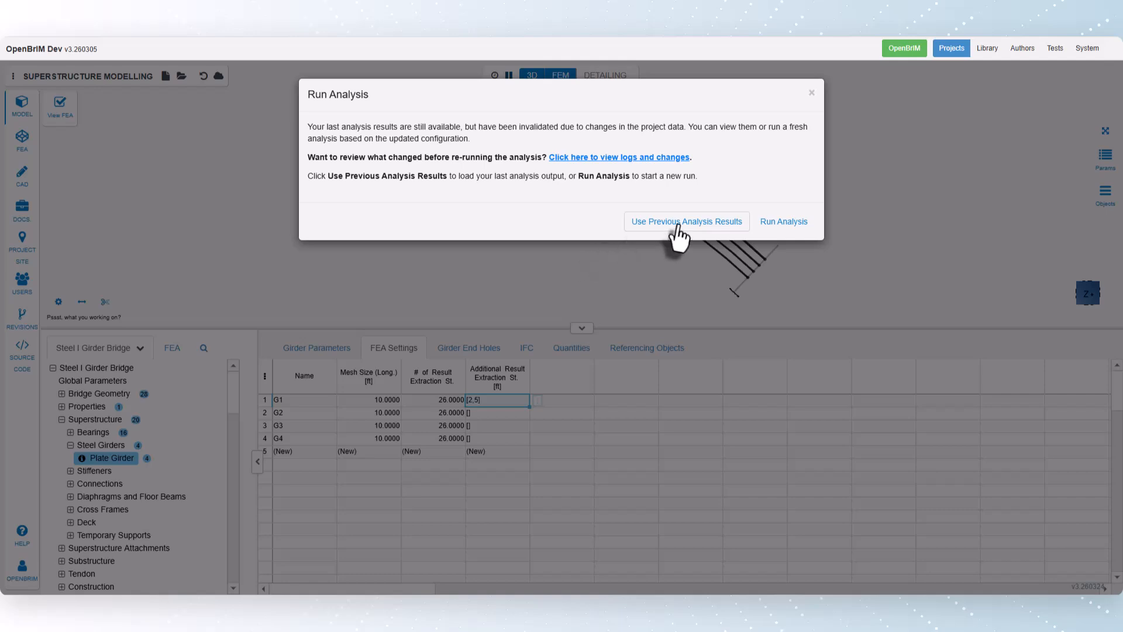
click(673, 226)
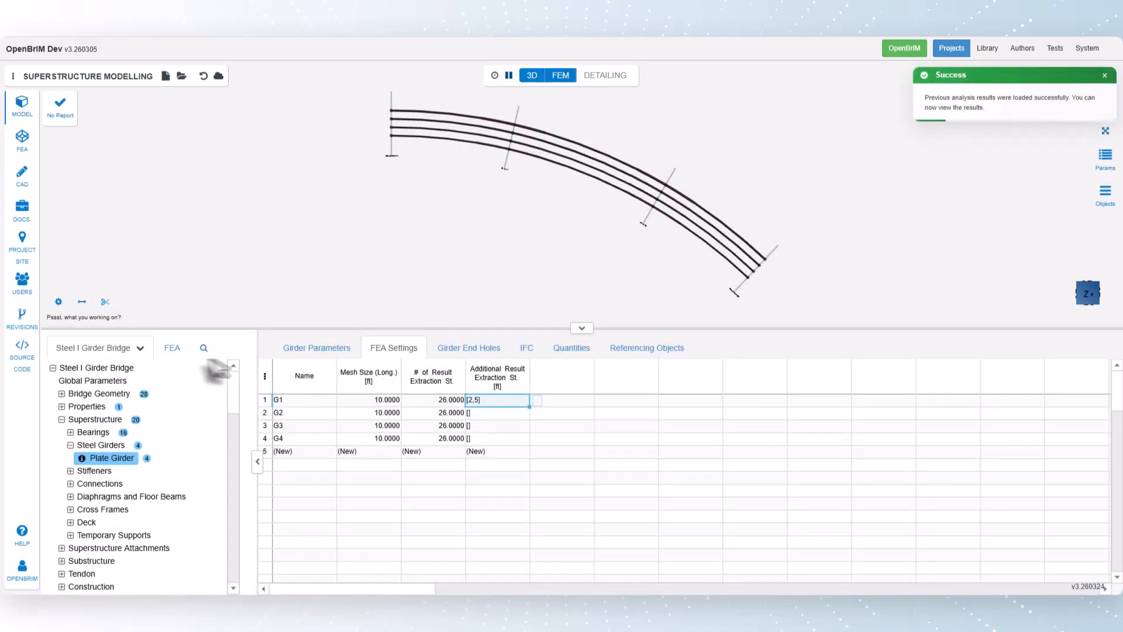
- Check the Composite Element Forces (Sectional) results for G1 positions matching the added 2 ft and 5 ft stations
click(179, 352)
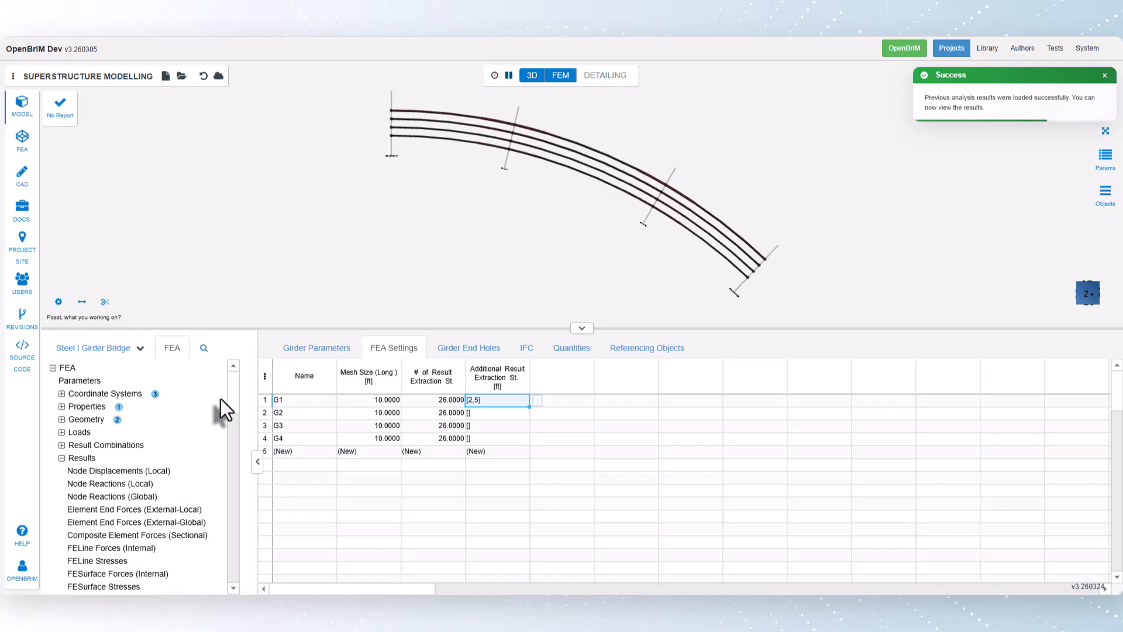
click(149, 537)
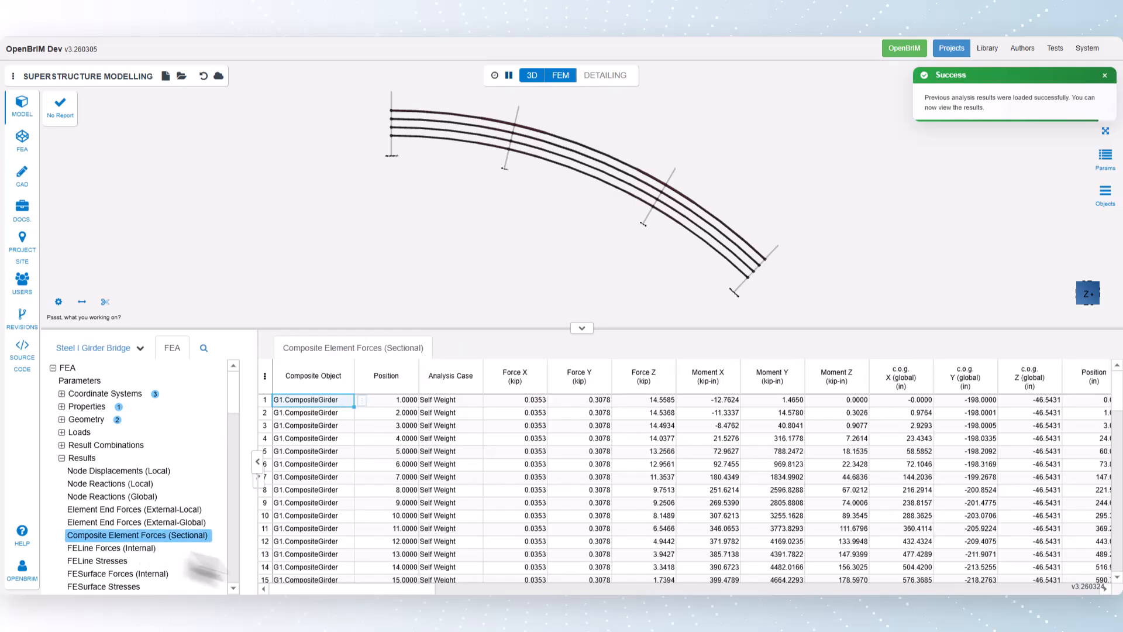
drag(331, 592, 351, 593)
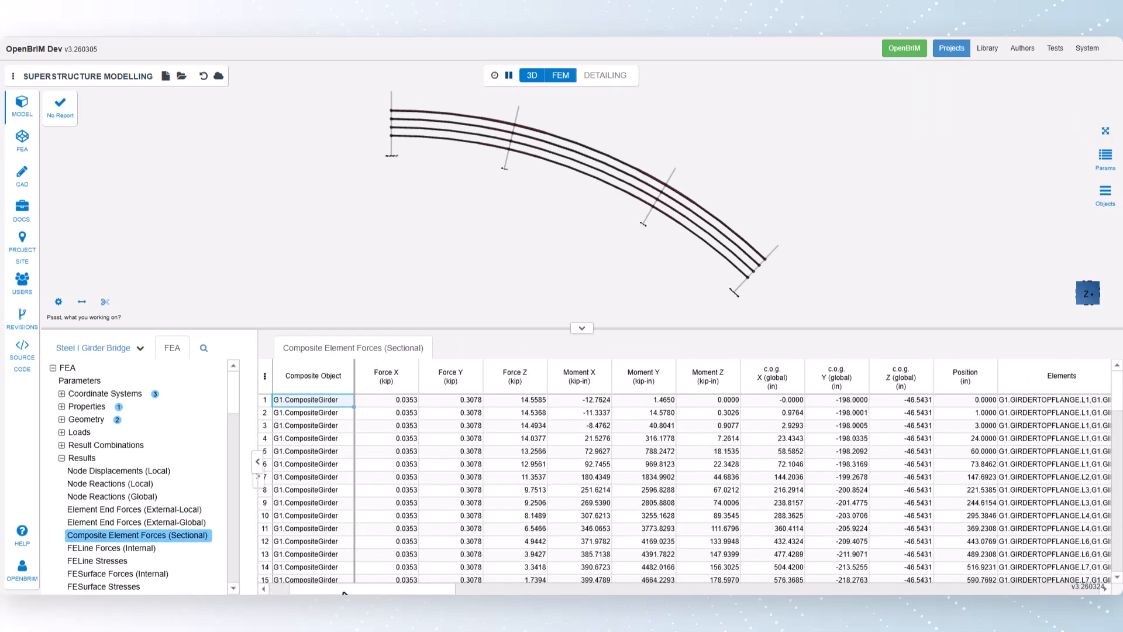
click(970, 442)
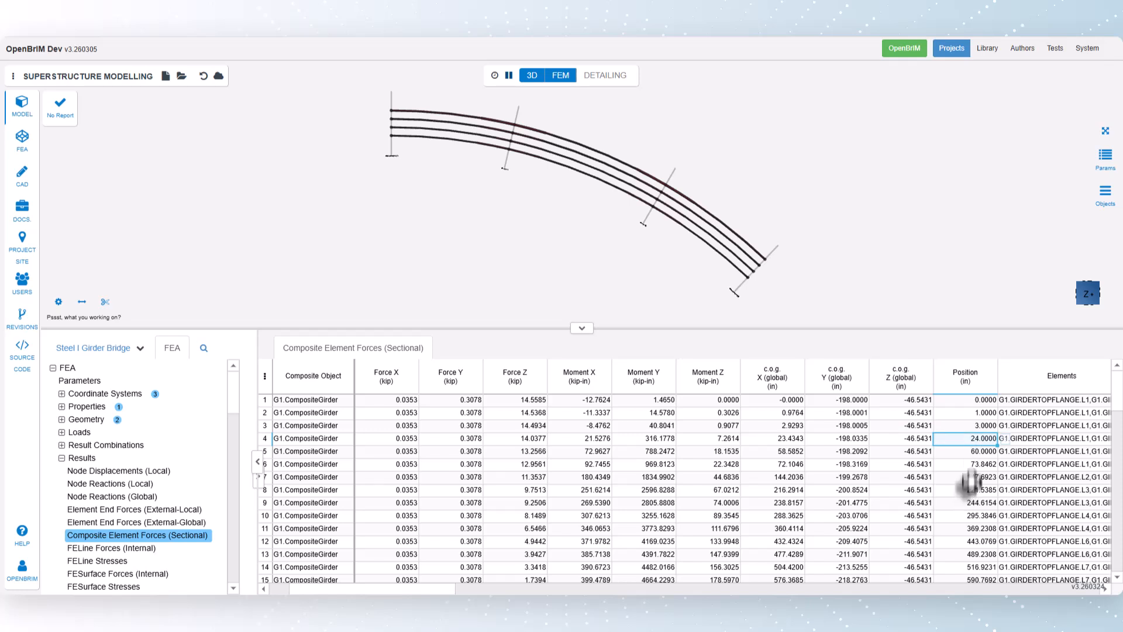
click(973, 453)
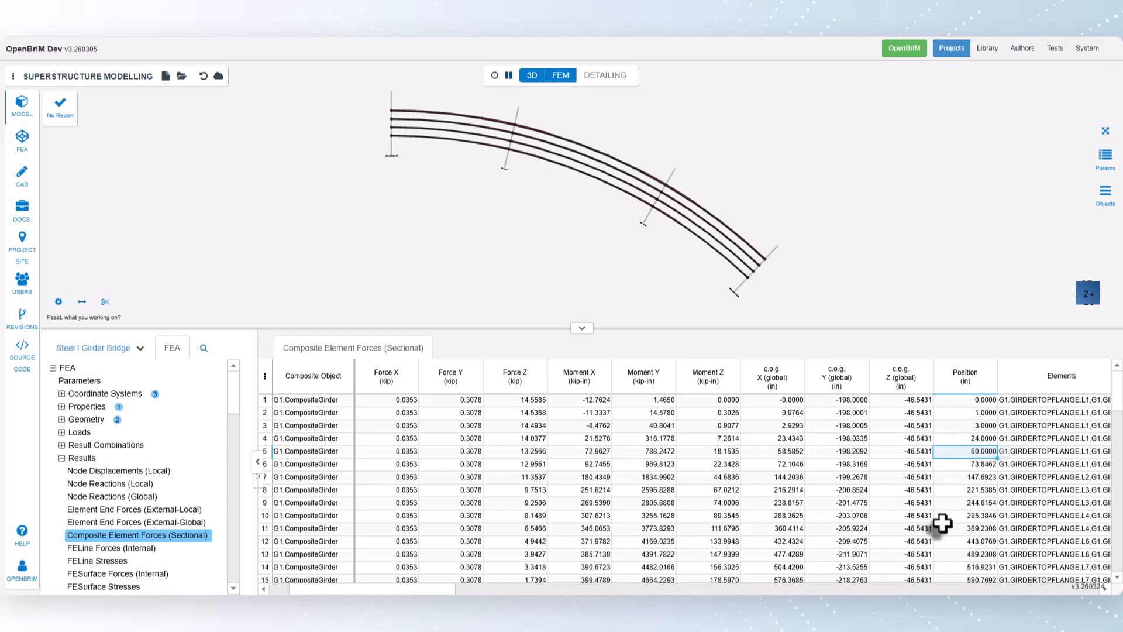
- Delete the 2 ft and 5 ft additional result extraction stations from G1's plate girder FEA settings
click(85, 348)
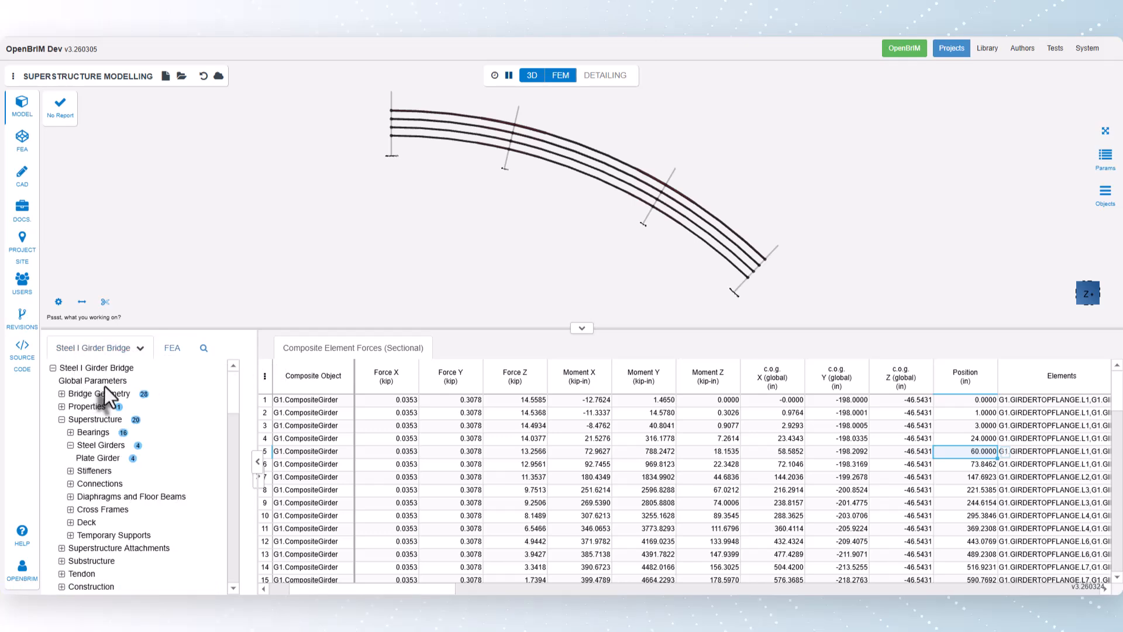
click(93, 458)
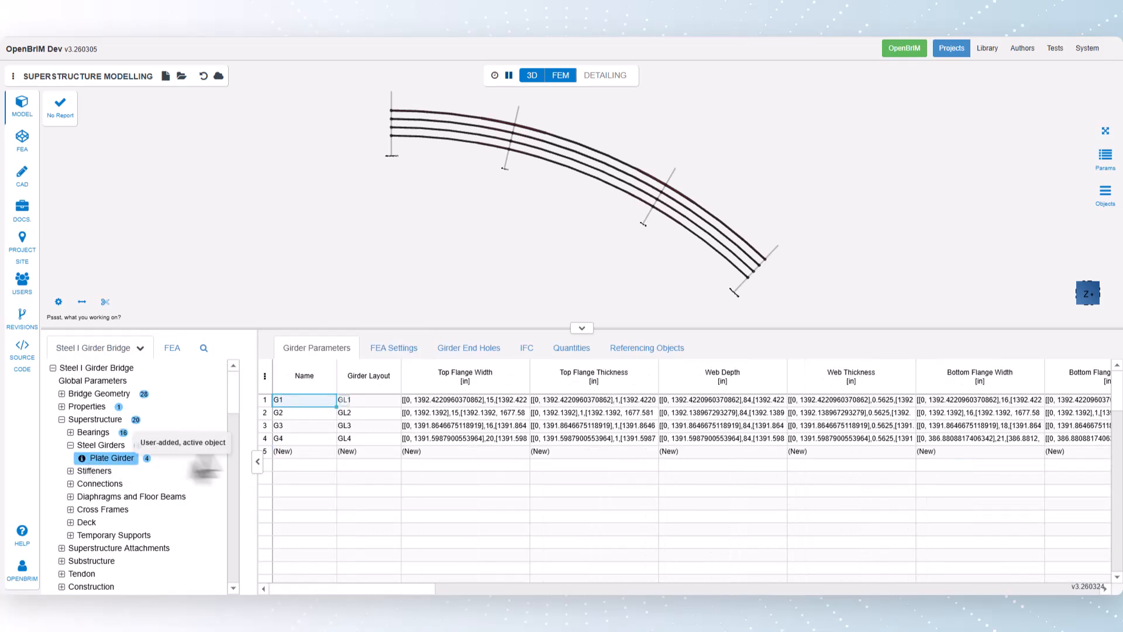
click(391, 350)
click(489, 401)
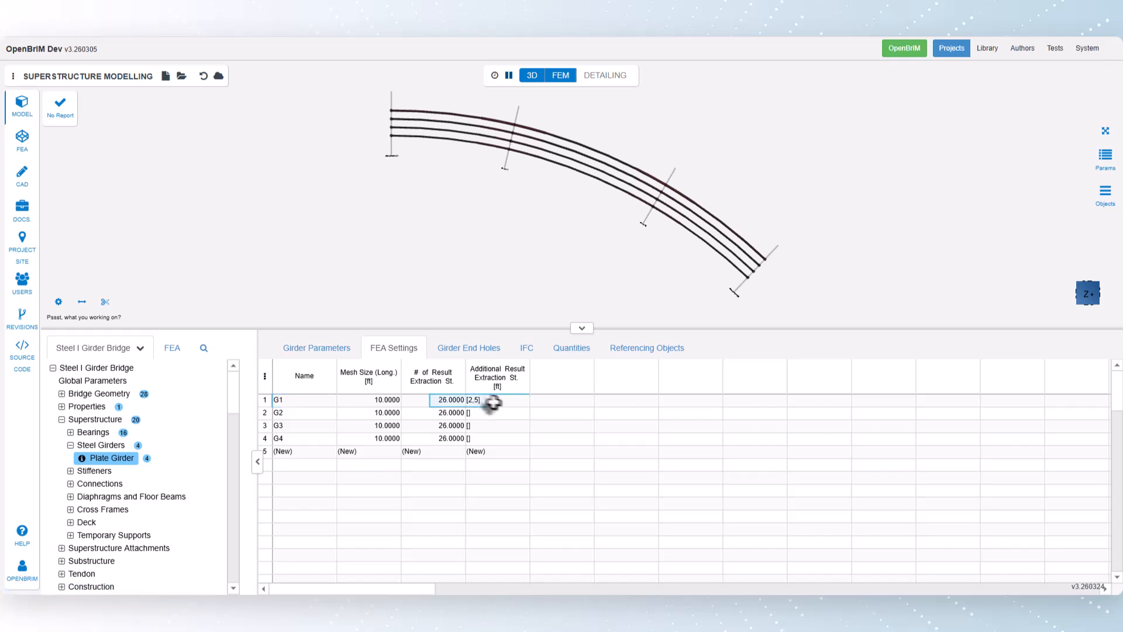
click(539, 401)
click(560, 531)
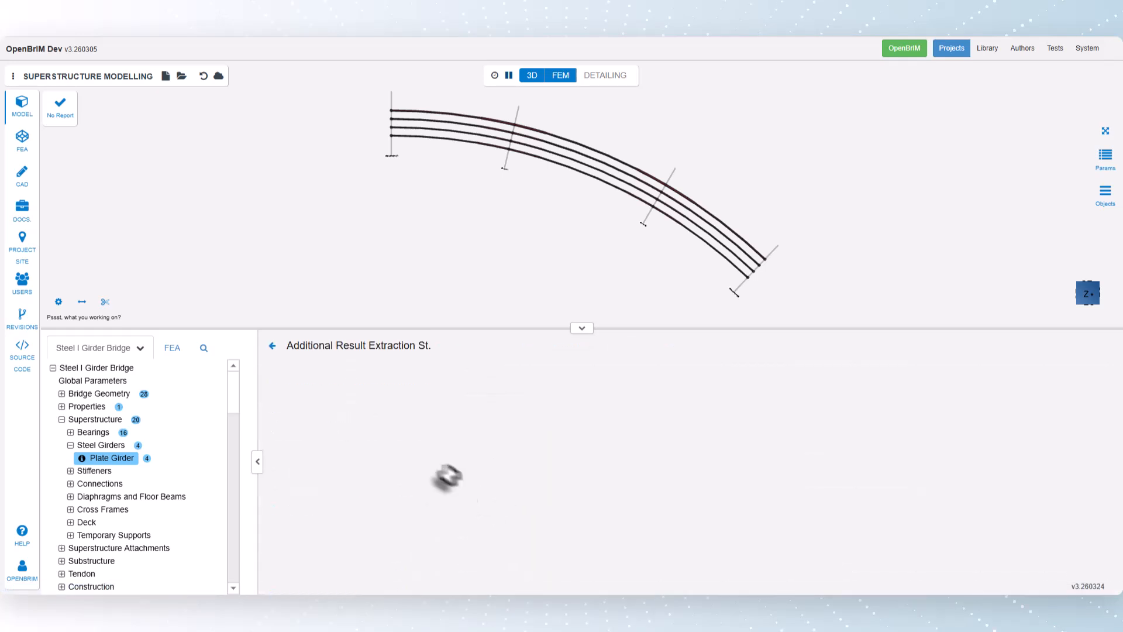
drag(322, 404, 321, 414)
click(344, 414)
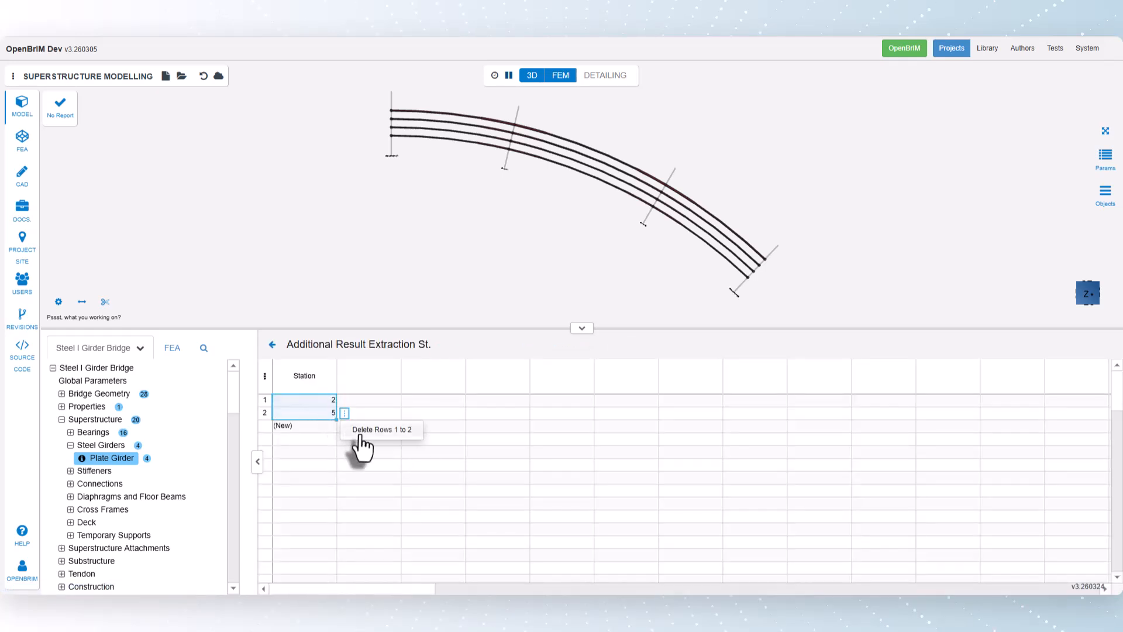
click(361, 435)
click(272, 345)
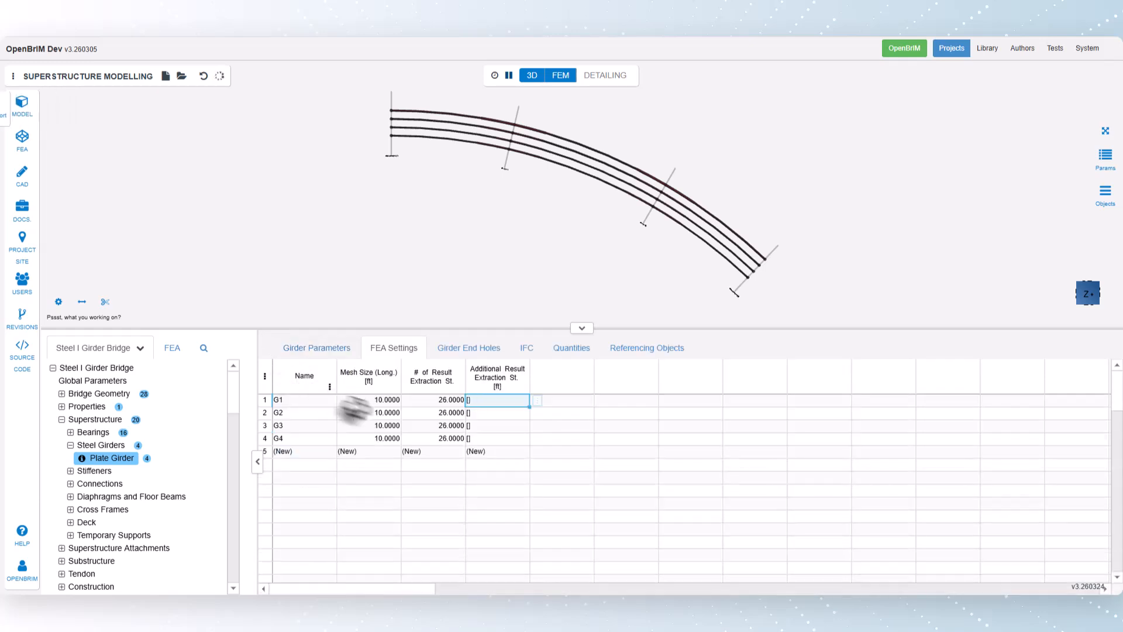
- Add a transverse stiffener to girder G1 at station 130.24 ft
click(70, 471)
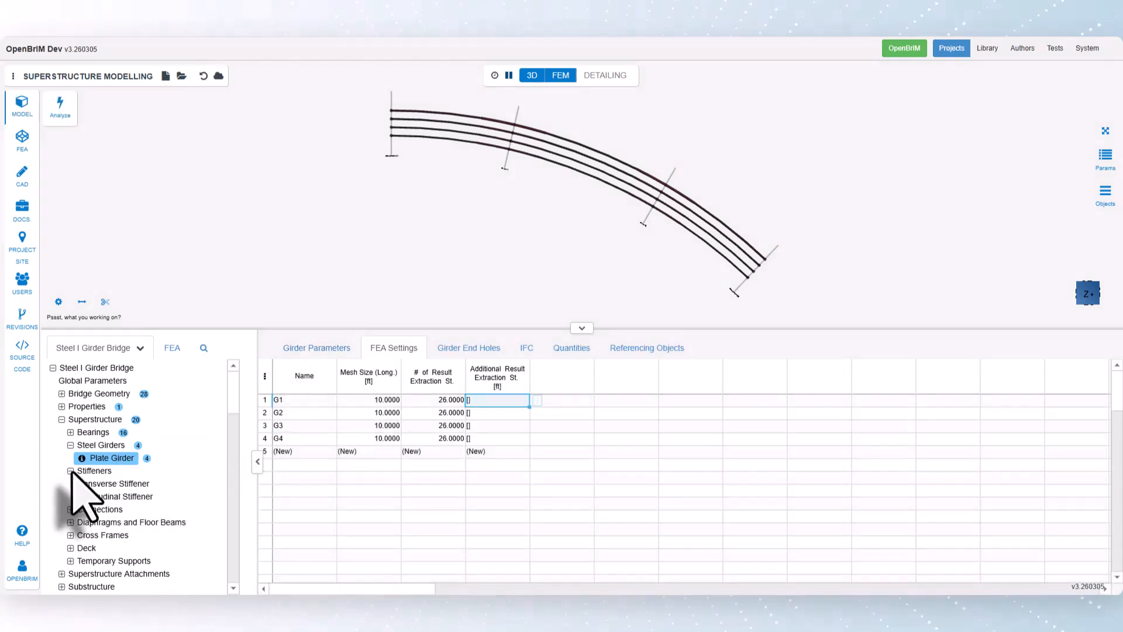
click(97, 486)
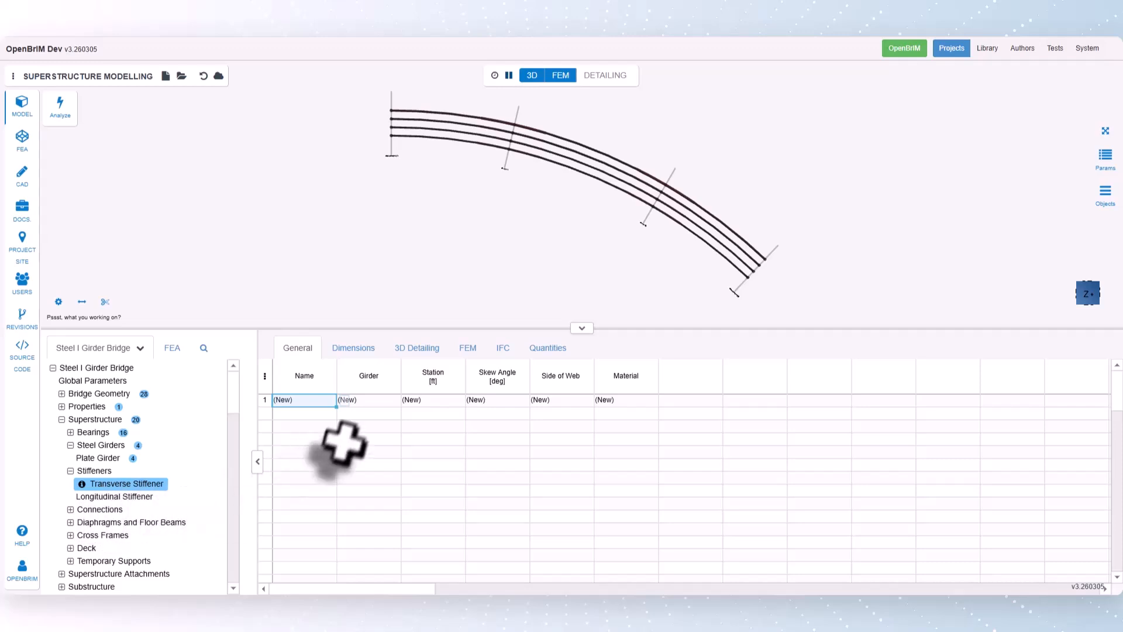
click(383, 401)
right_click(401, 403)
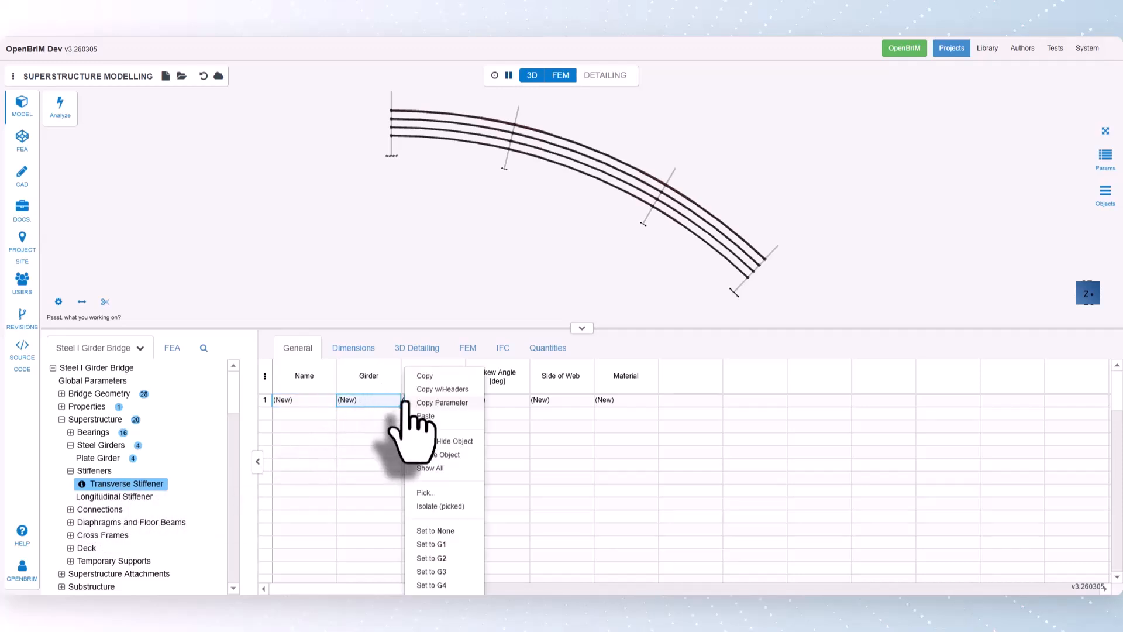
click(428, 545)
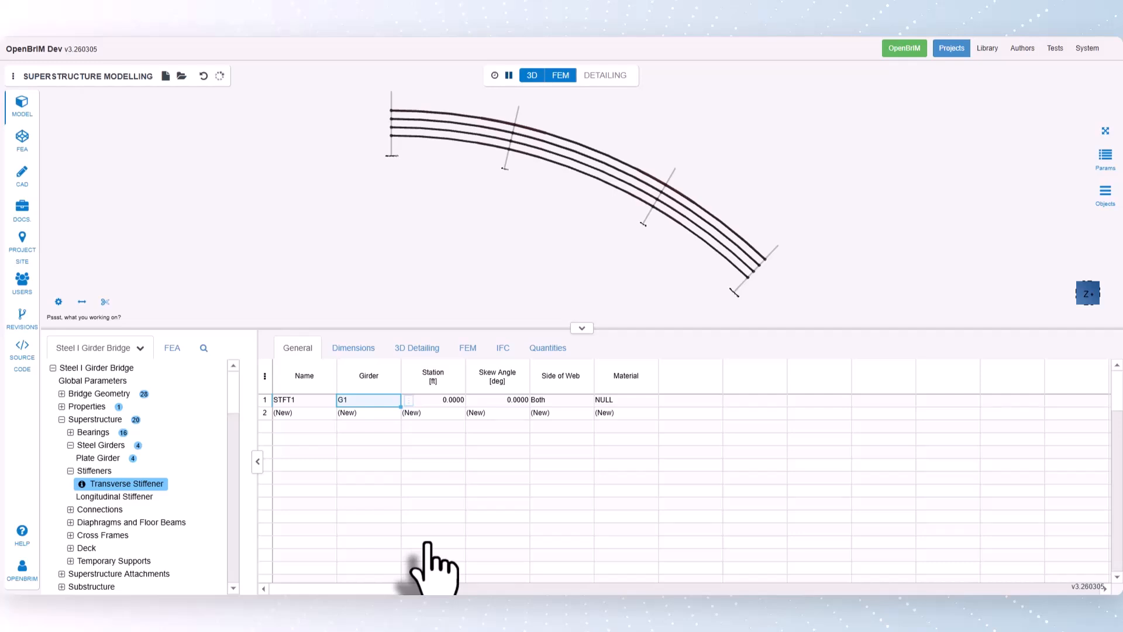
click(435, 400)
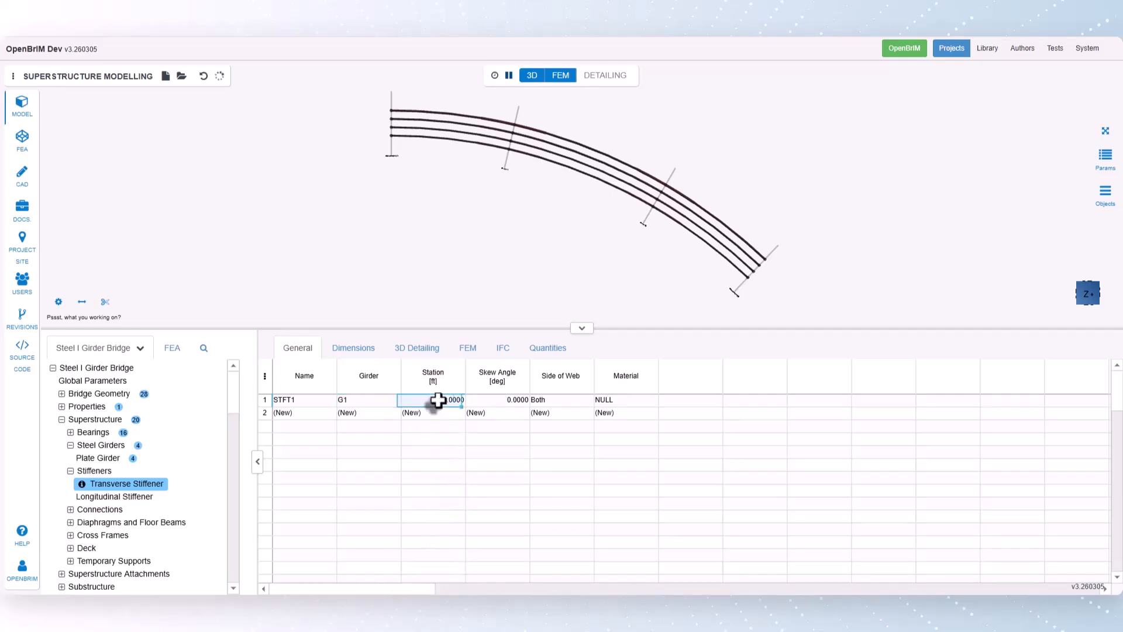
text(130.24)
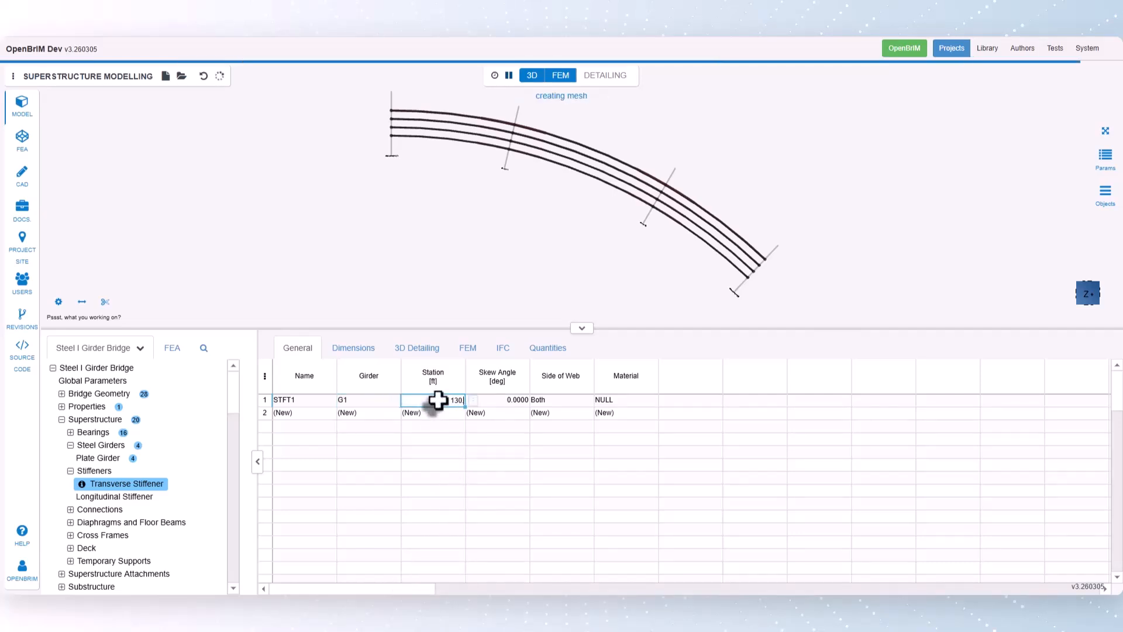
key(Return)
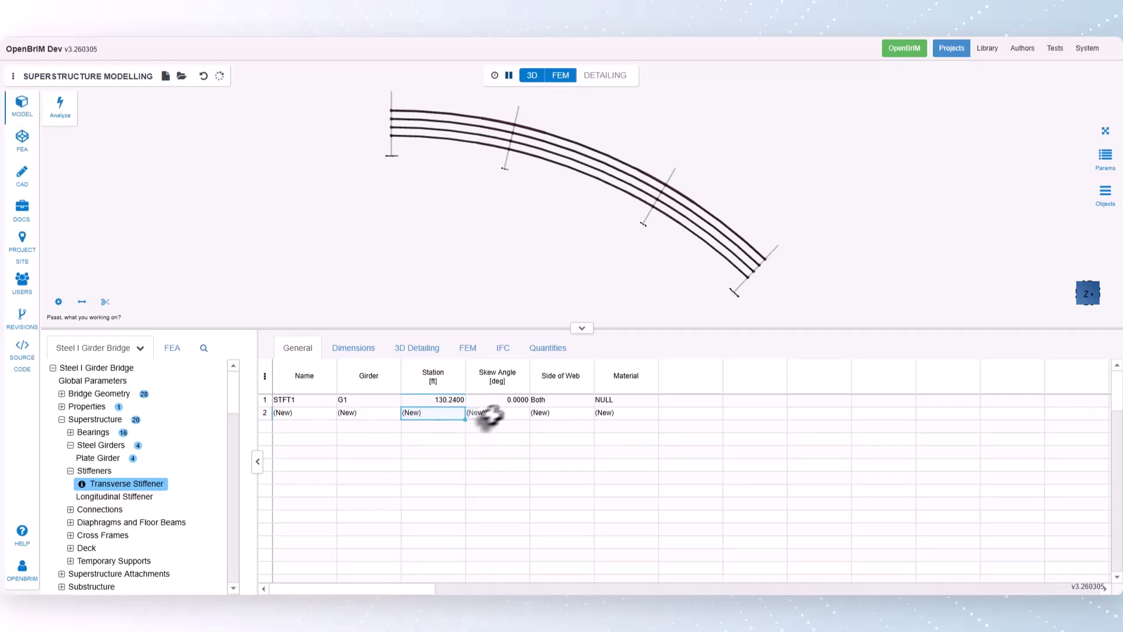
- Review the new stiffener's skew angle and its side-of-web options
click(504, 400)
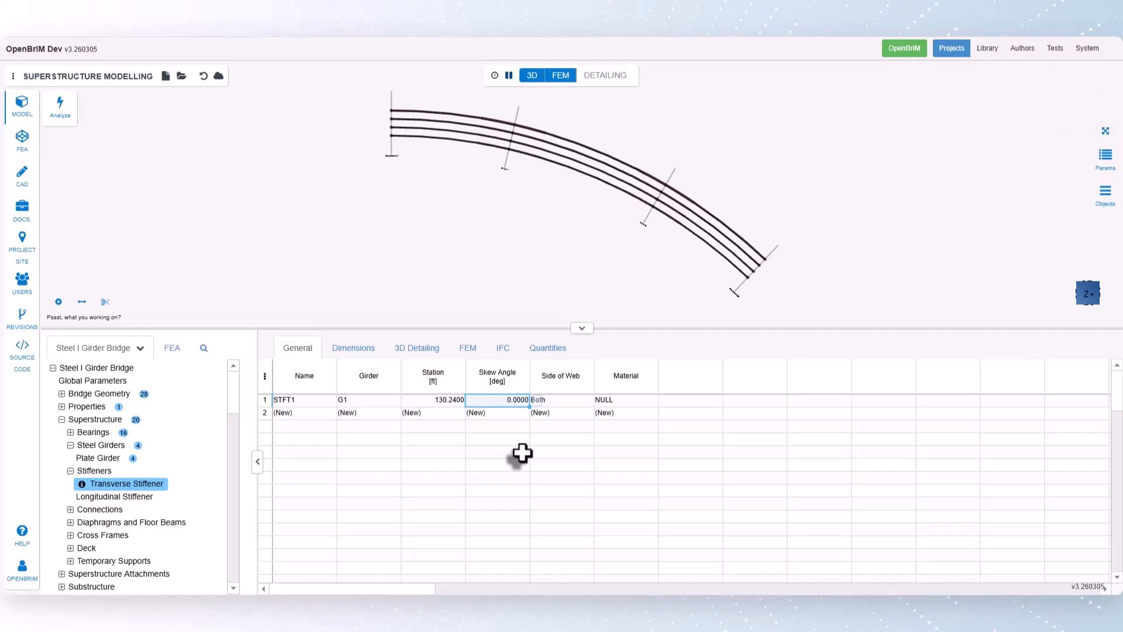
click(574, 399)
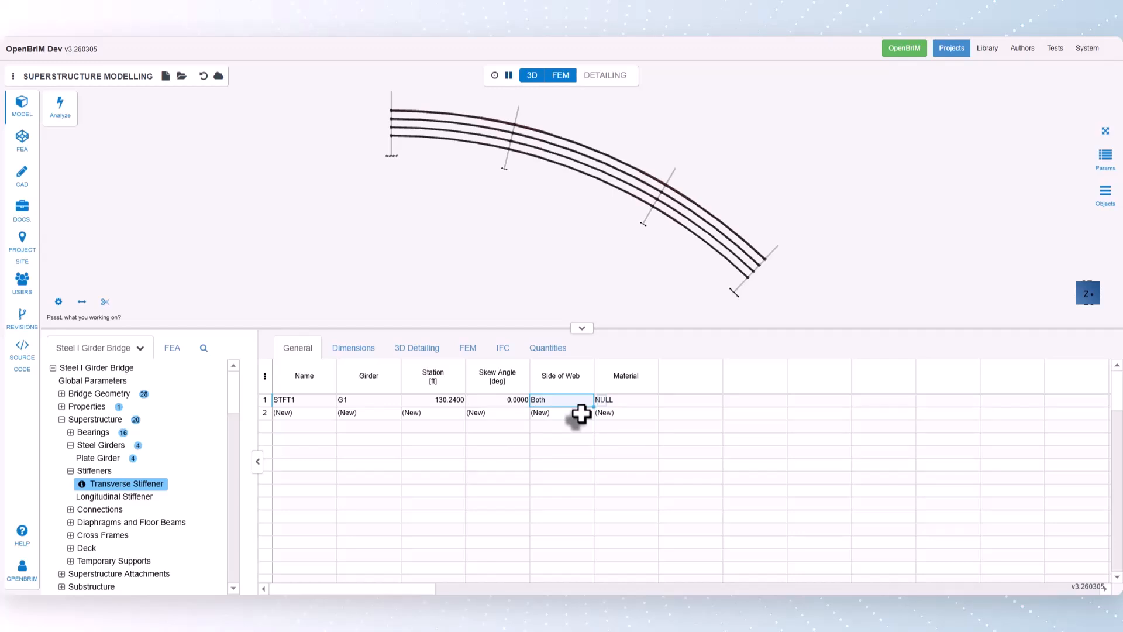
right_click(600, 409)
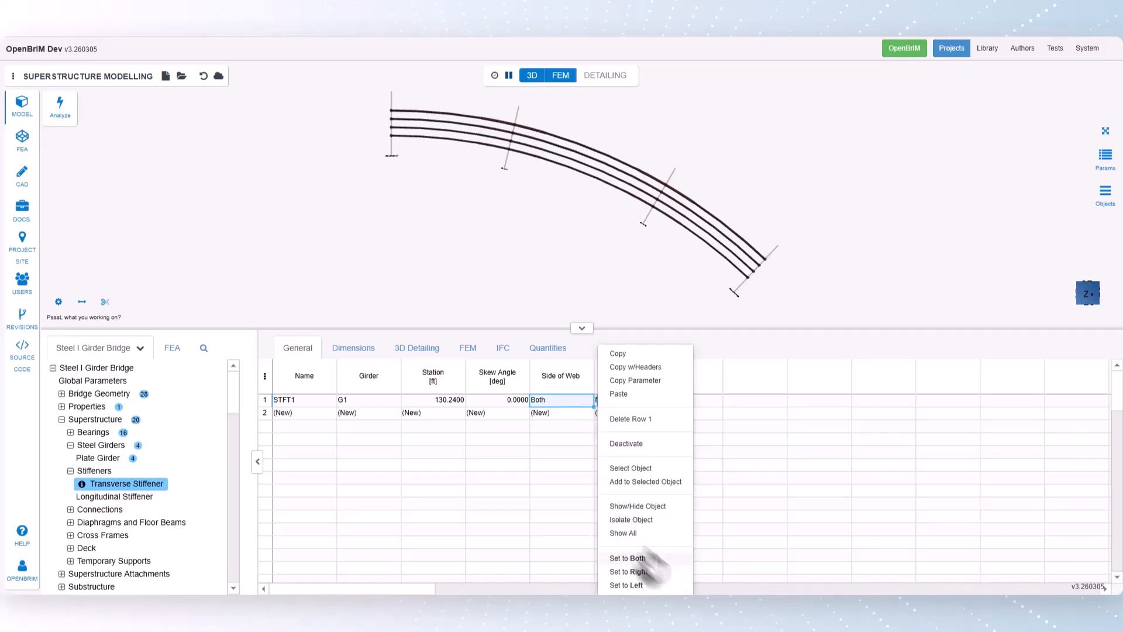
click(570, 401)
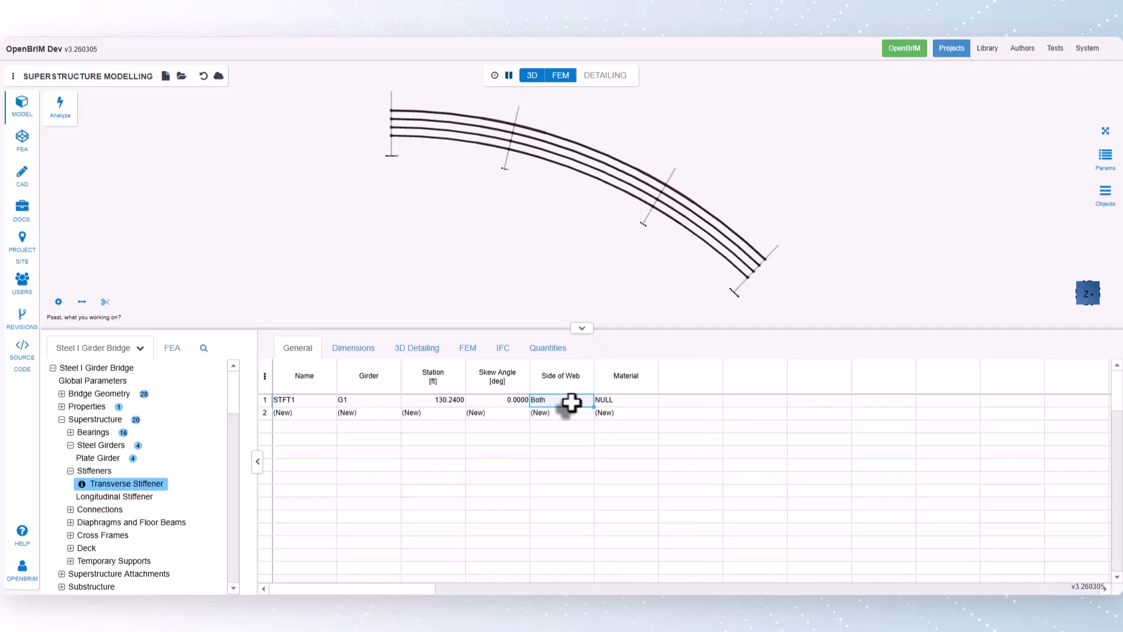
- Import A709_50W structural steel from Steel Material DB (US) as the transverse stiffener's material
click(628, 403)
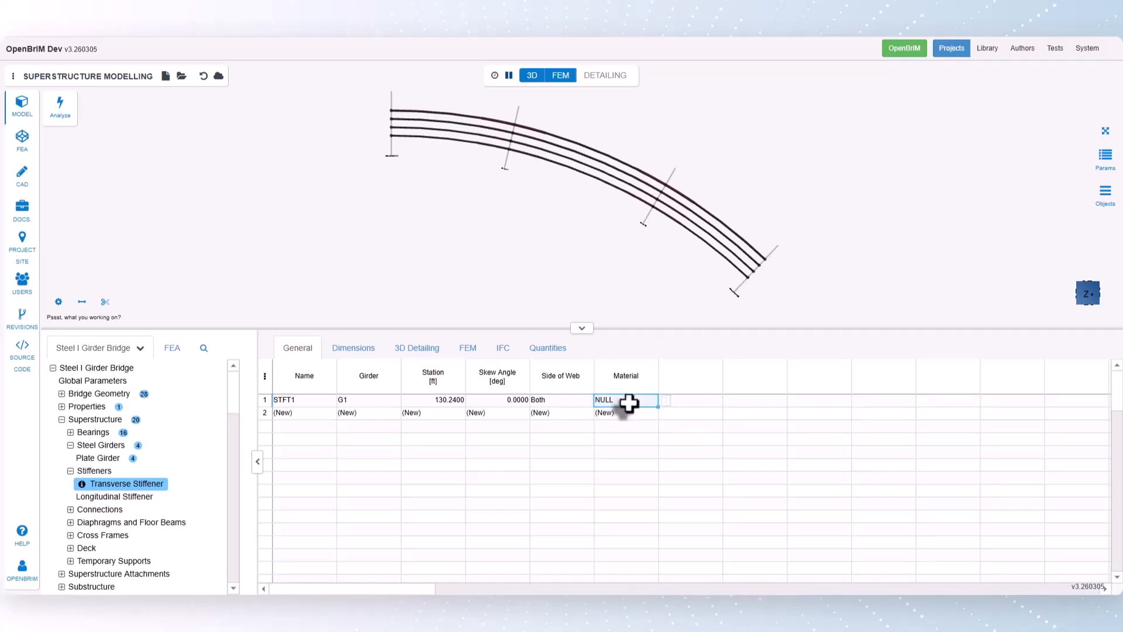
click(666, 401)
click(695, 553)
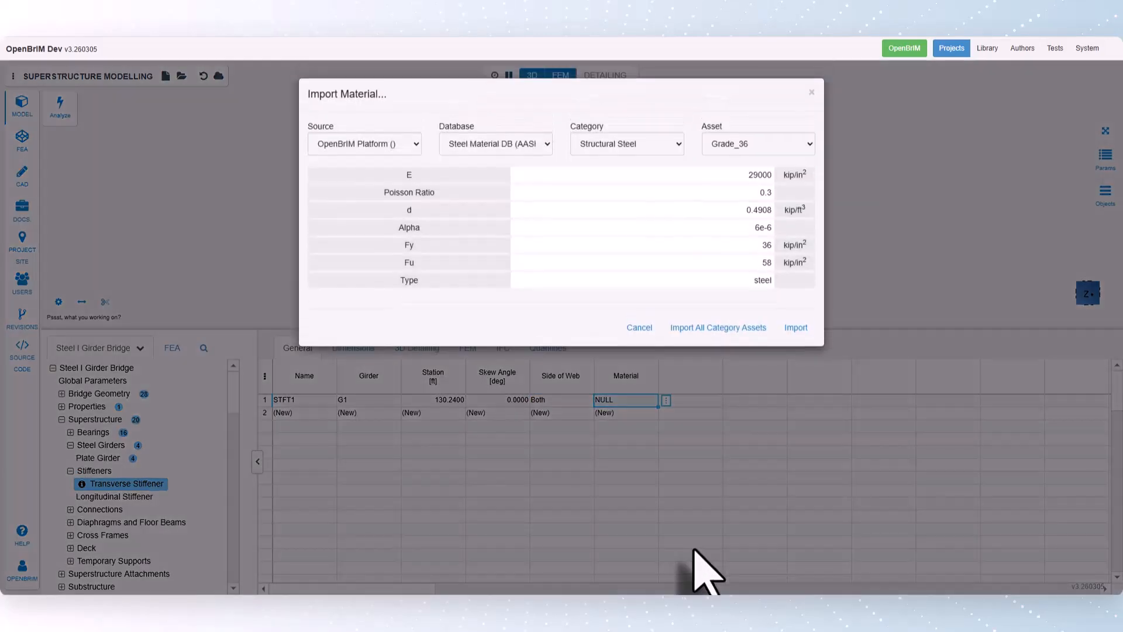
click(510, 146)
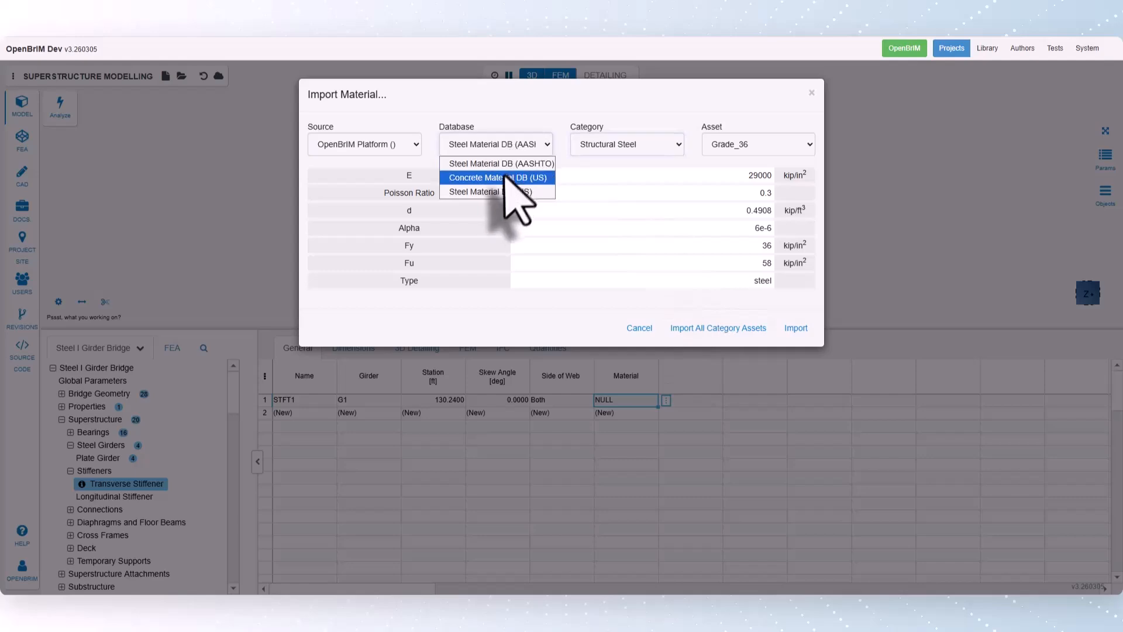
click(499, 192)
click(732, 145)
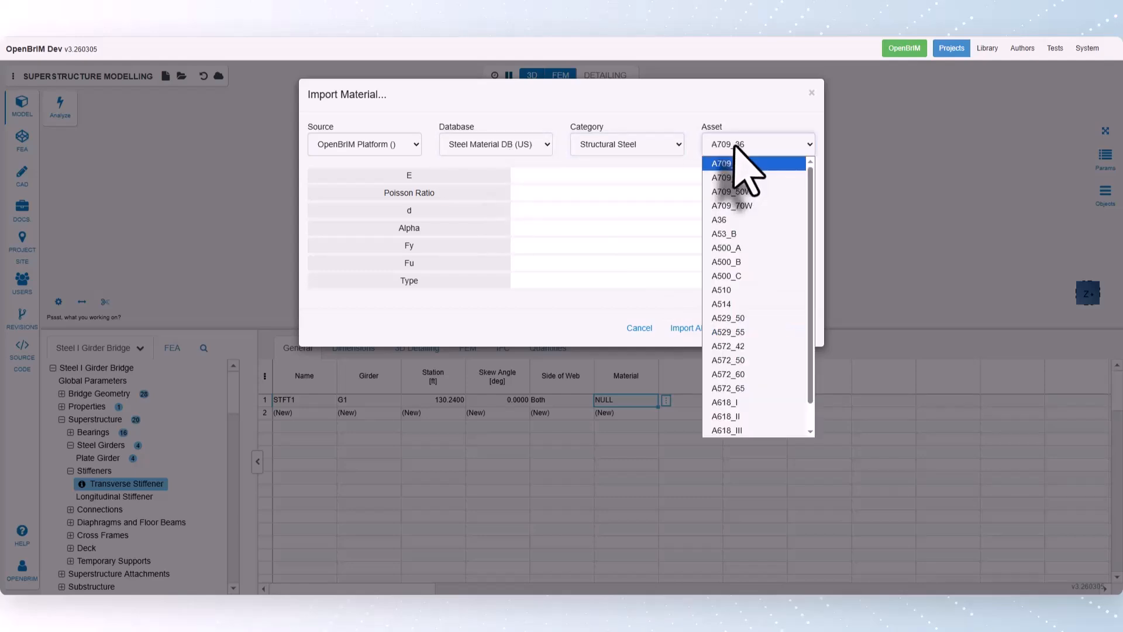
click(737, 193)
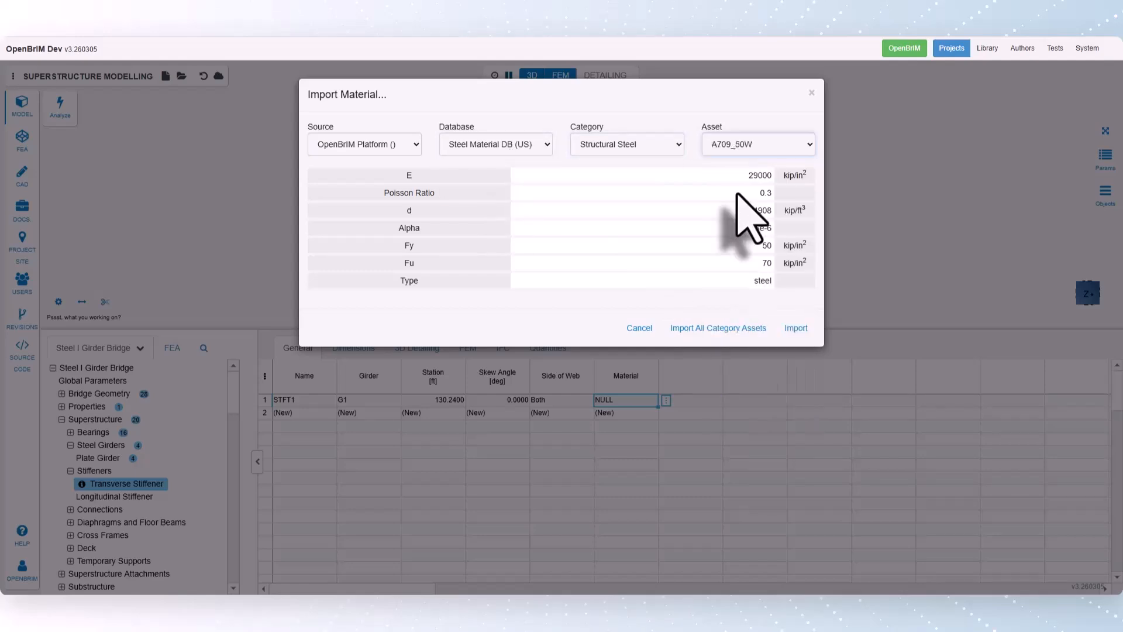
click(793, 329)
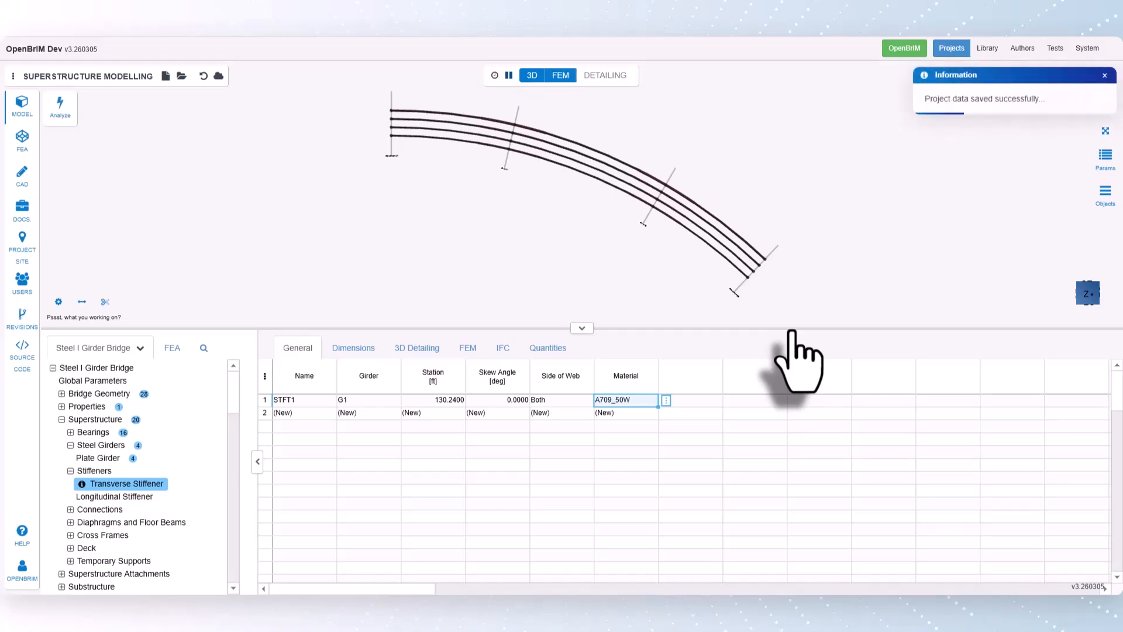
- Select stiffener STFT1 in the 3D model and inspect it up close on girder G1's web
right_click(338, 401)
click(377, 508)
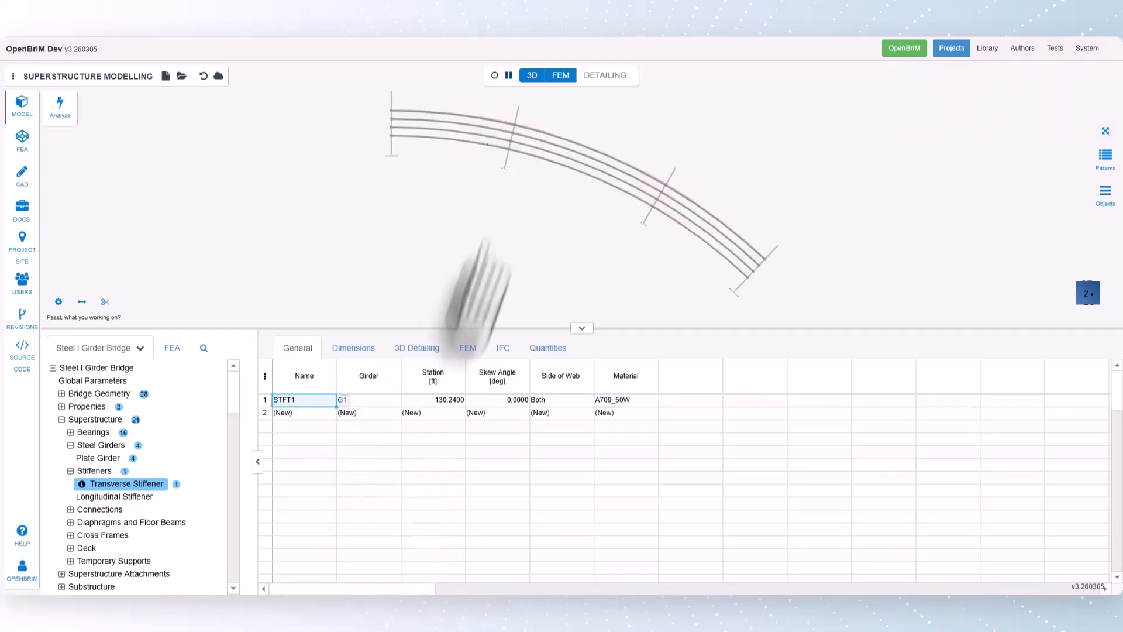
drag(512, 216, 549, 178)
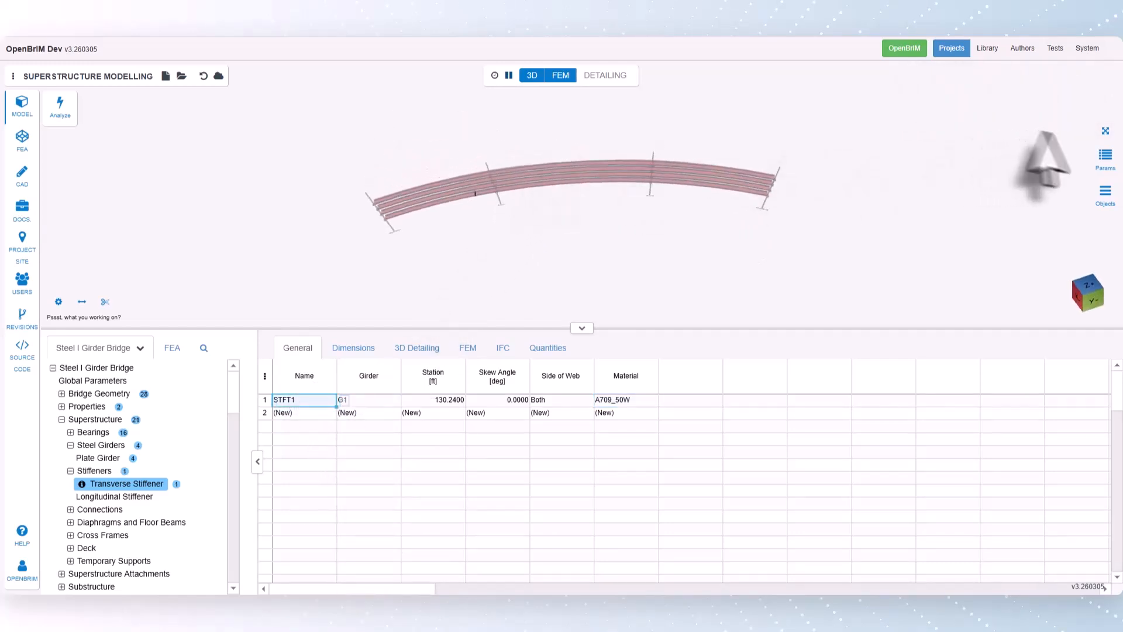
click(1105, 132)
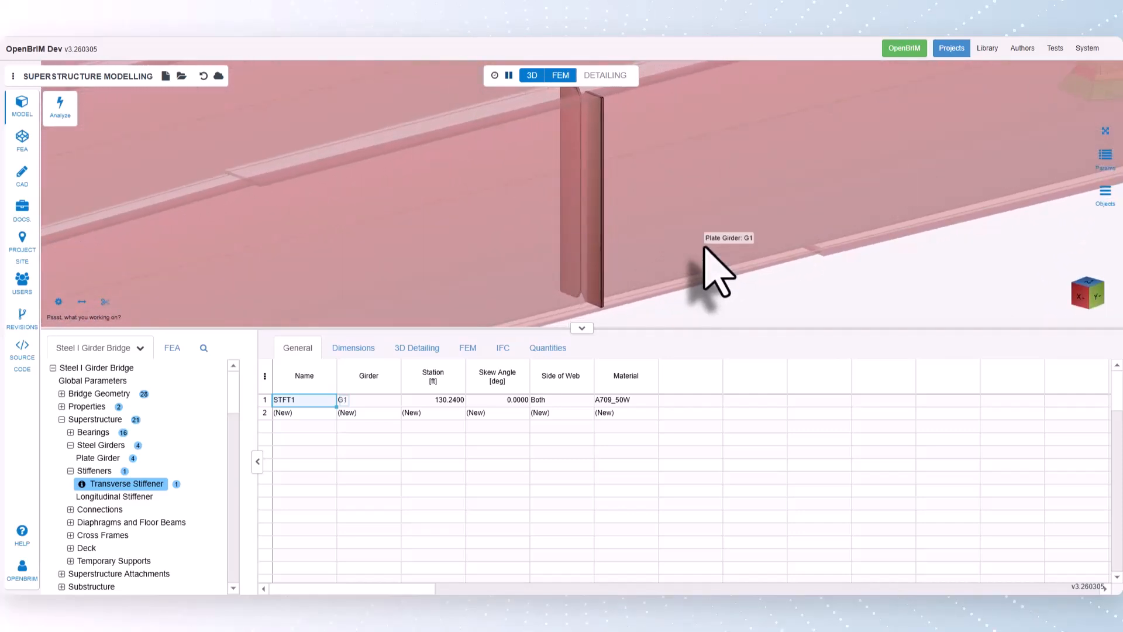
- Review the transverse stiffener's dimensions, edge clip detailing and Generate FEM options
click(354, 347)
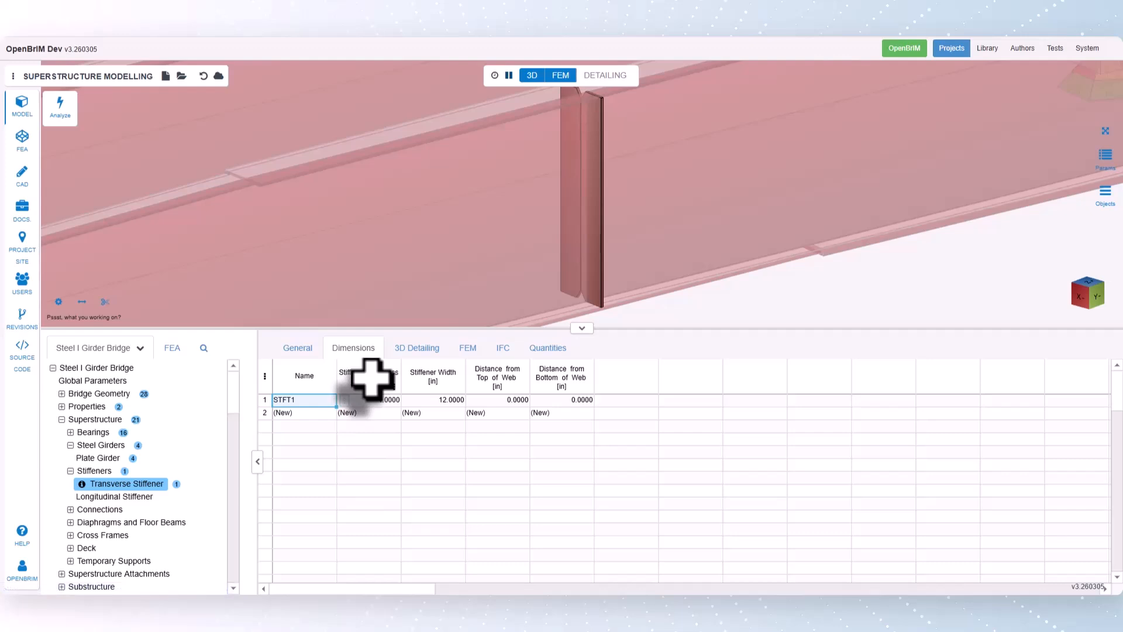
click(415, 348)
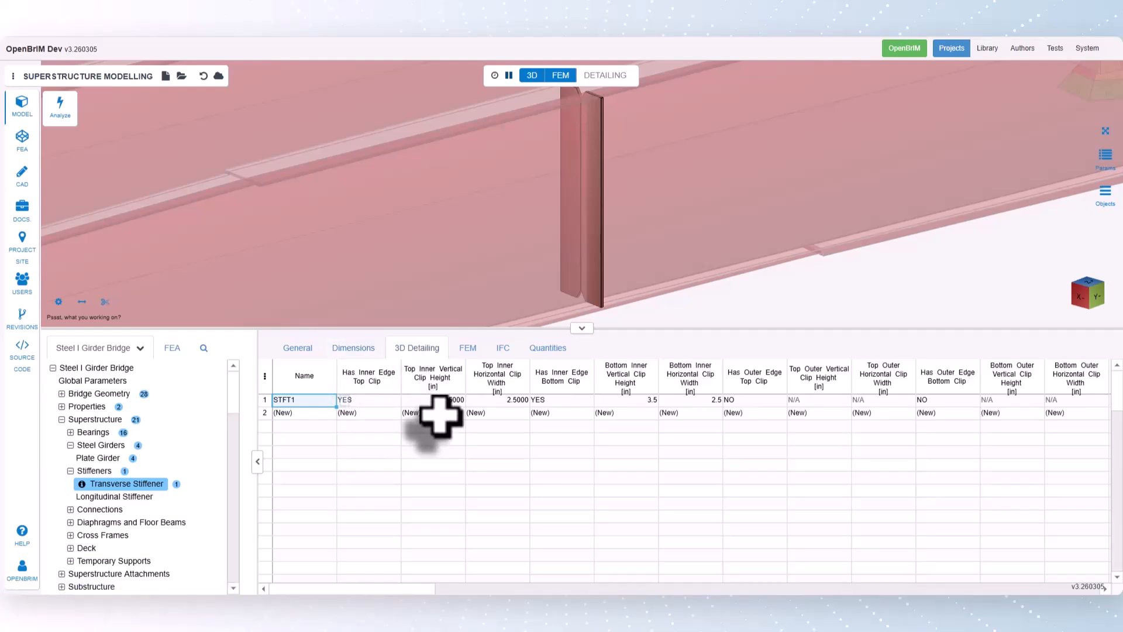
click(469, 348)
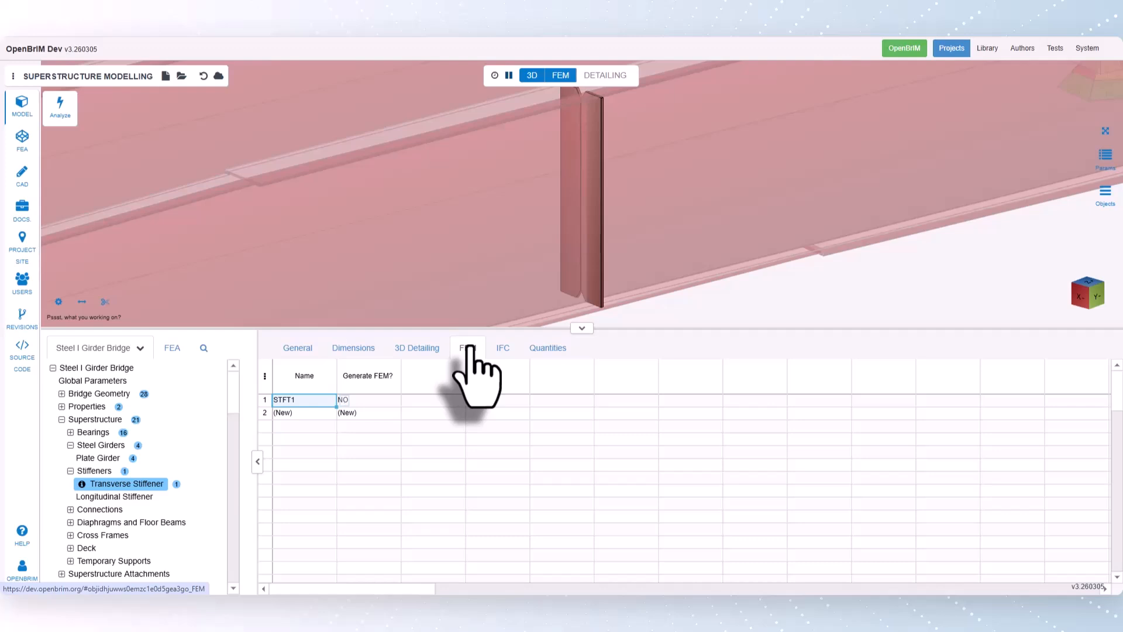
click(388, 398)
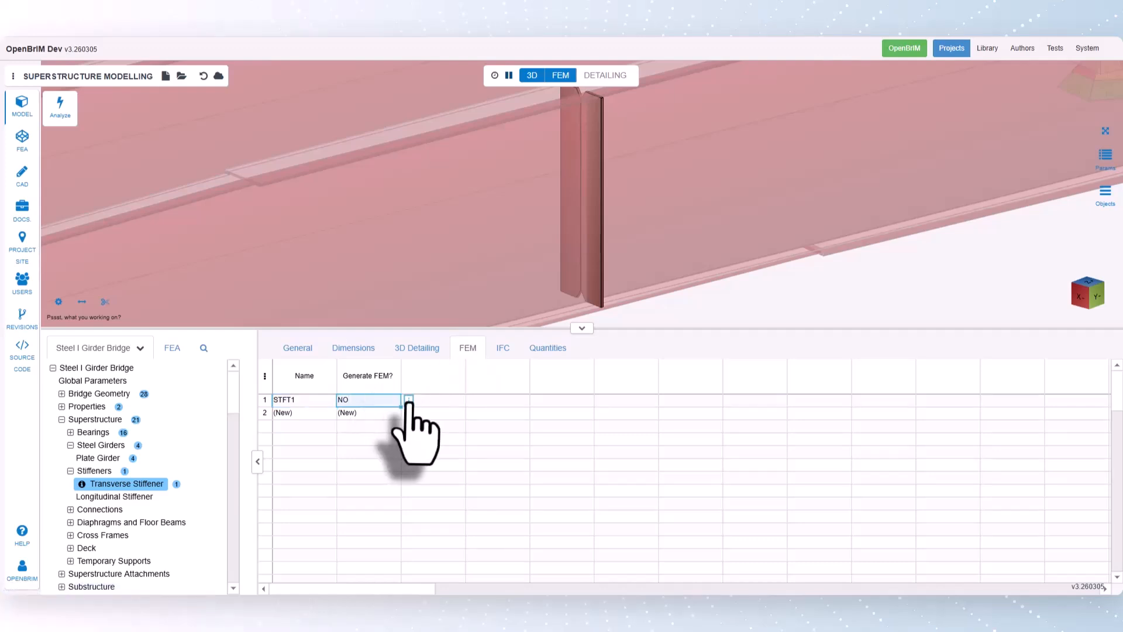
right_click(404, 403)
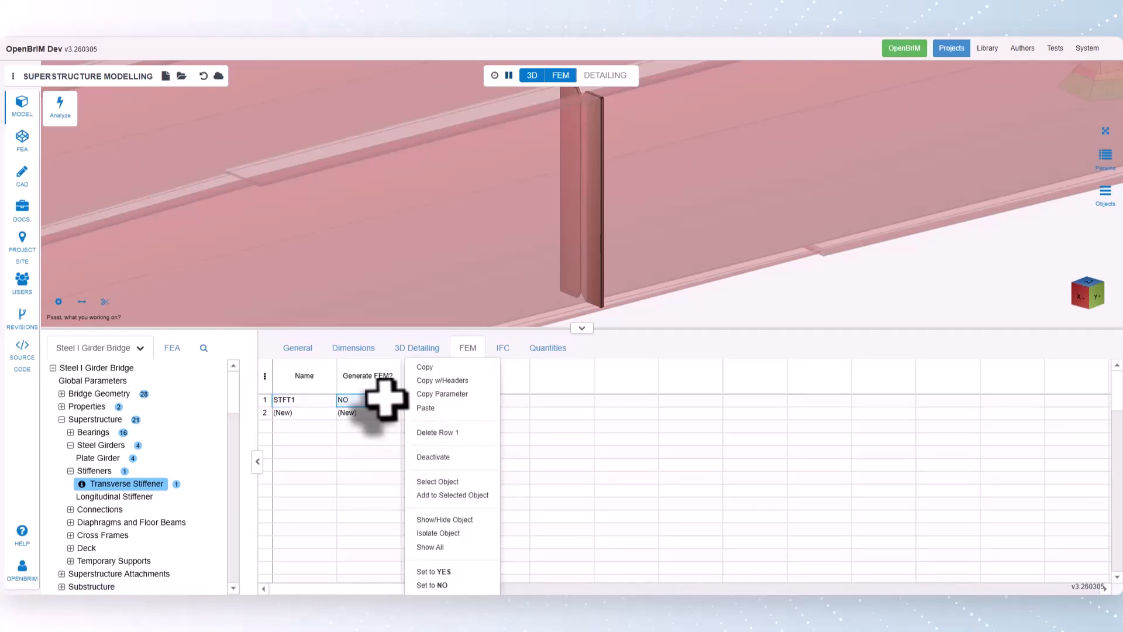
click(387, 400)
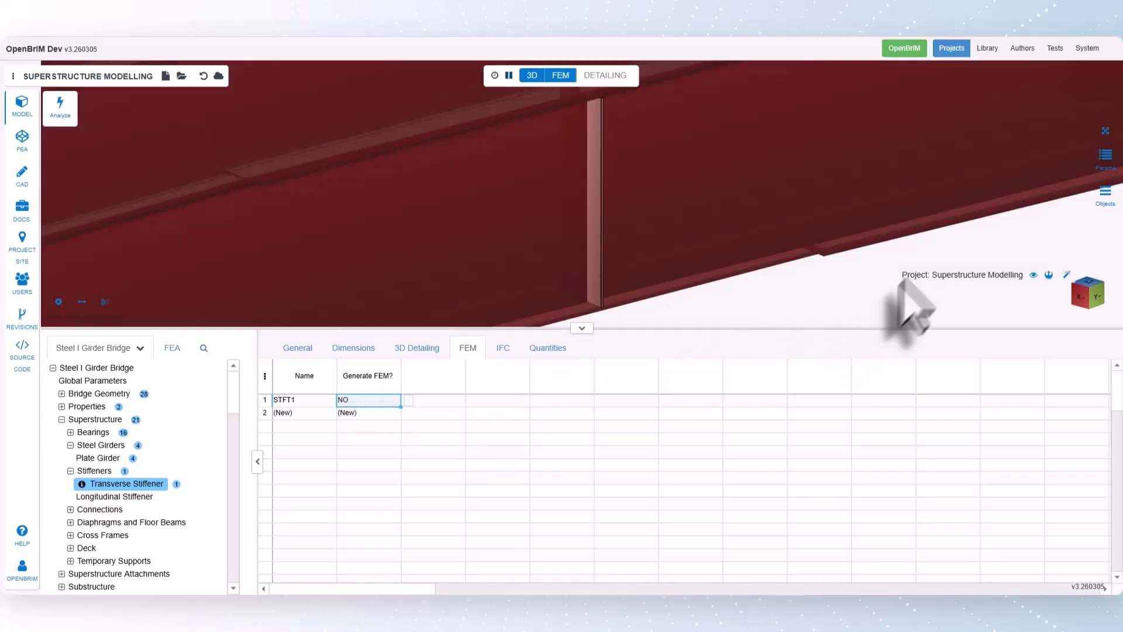
click(1105, 130)
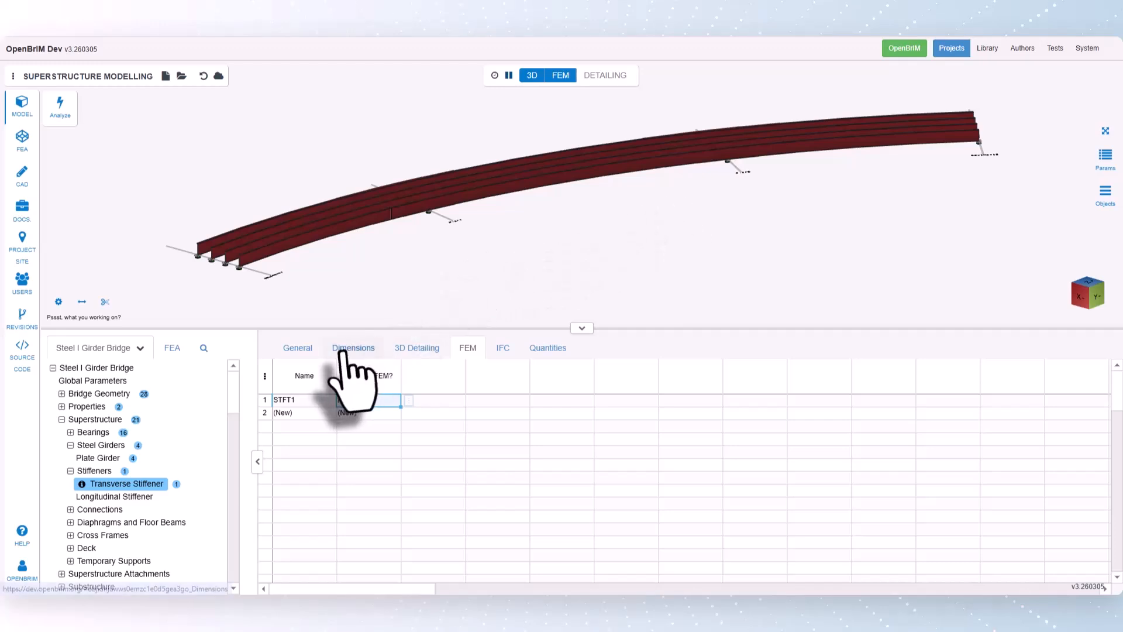
- Create a bolt property with a 0.875 in bolt diameter and a 1 in nut diameter
click(61, 406)
click(85, 472)
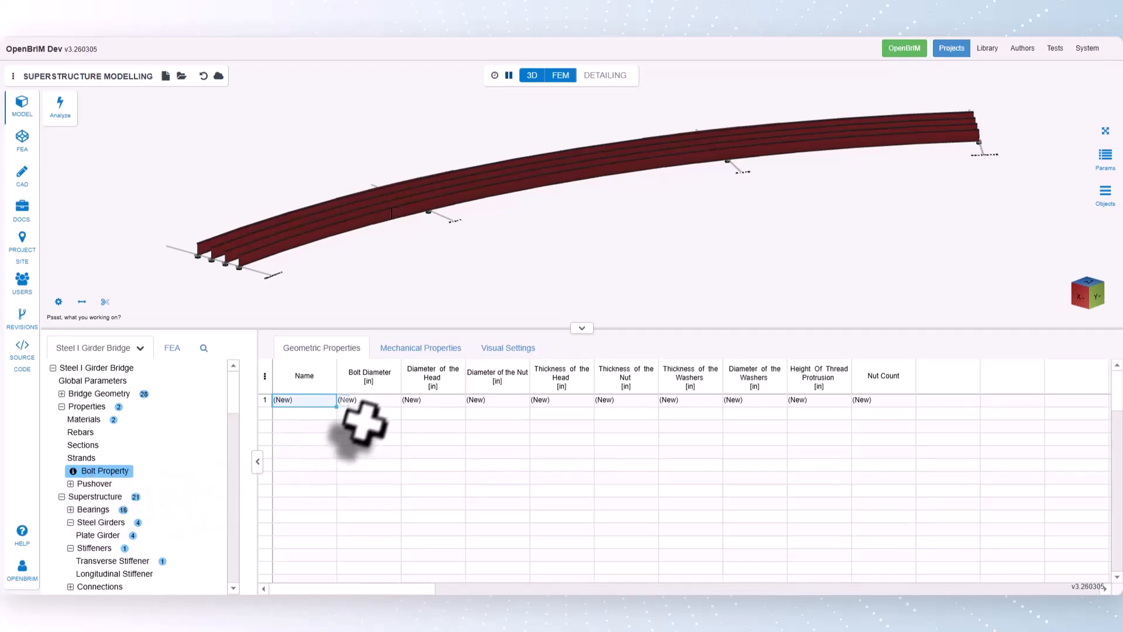
click(370, 400)
click(408, 400)
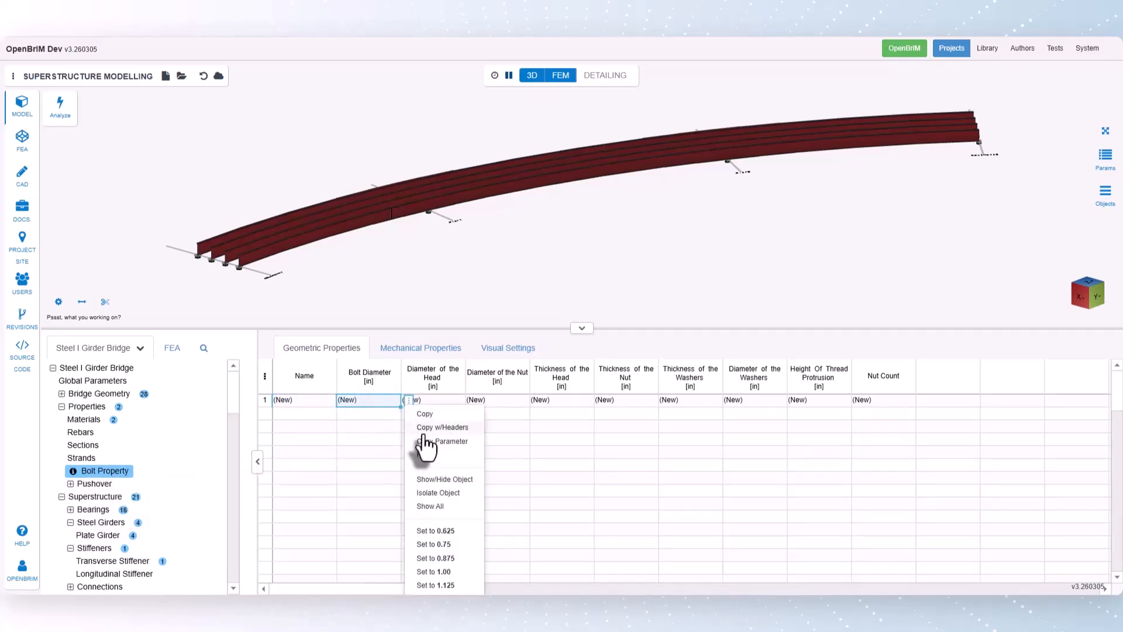
click(441, 563)
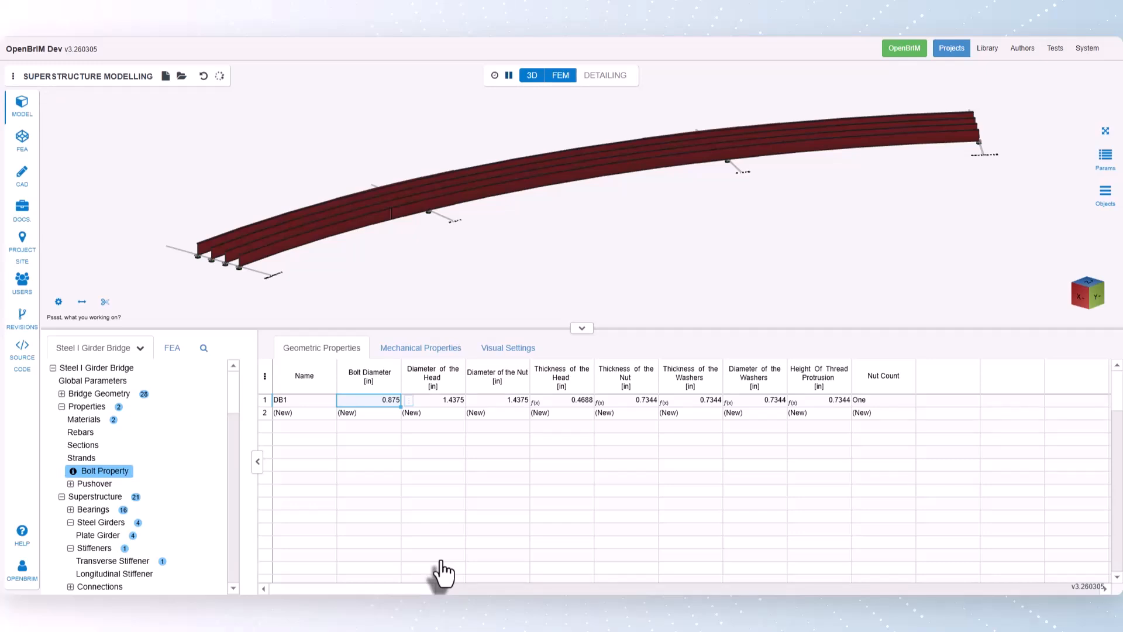
click(515, 401)
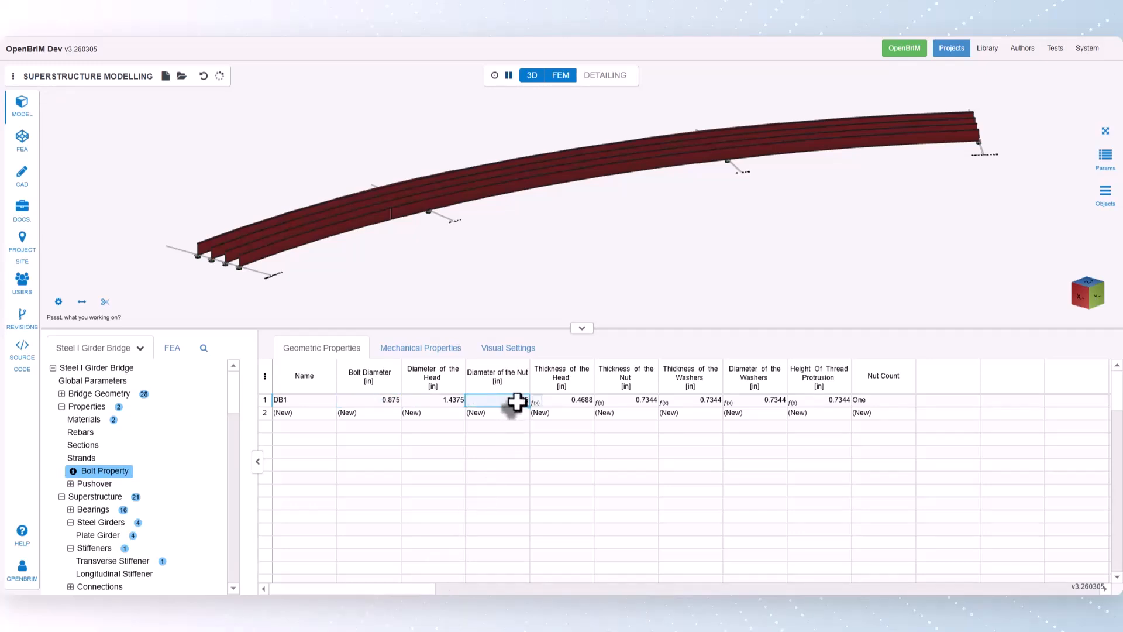
text(1)
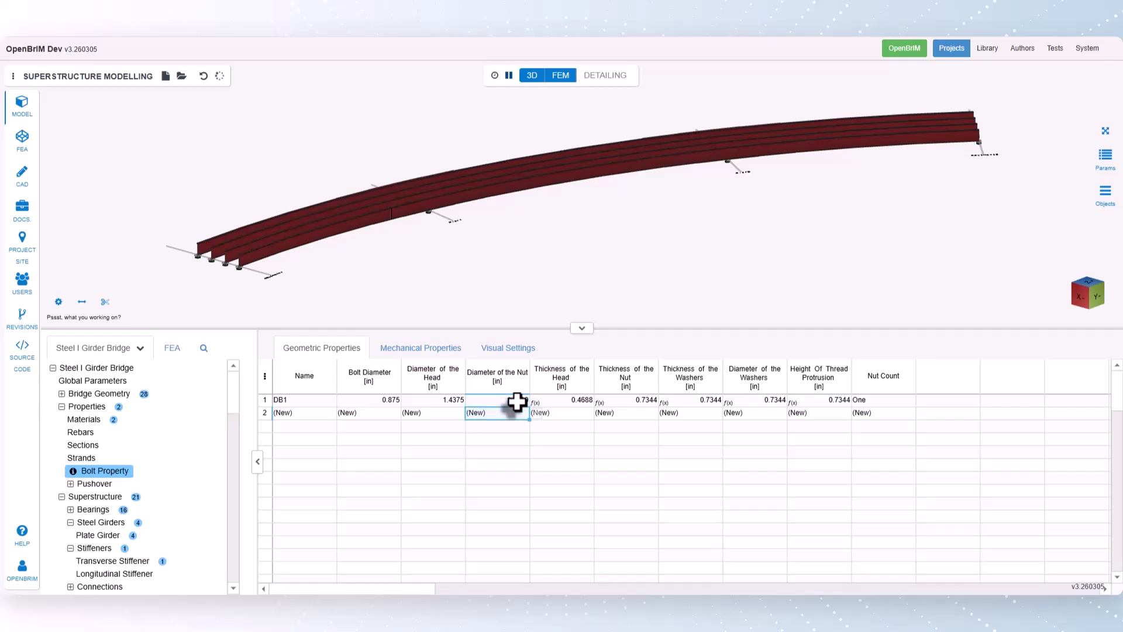
- Rename the bolt property to FlangeBolt and add a second one named WebBolt
click(291, 403)
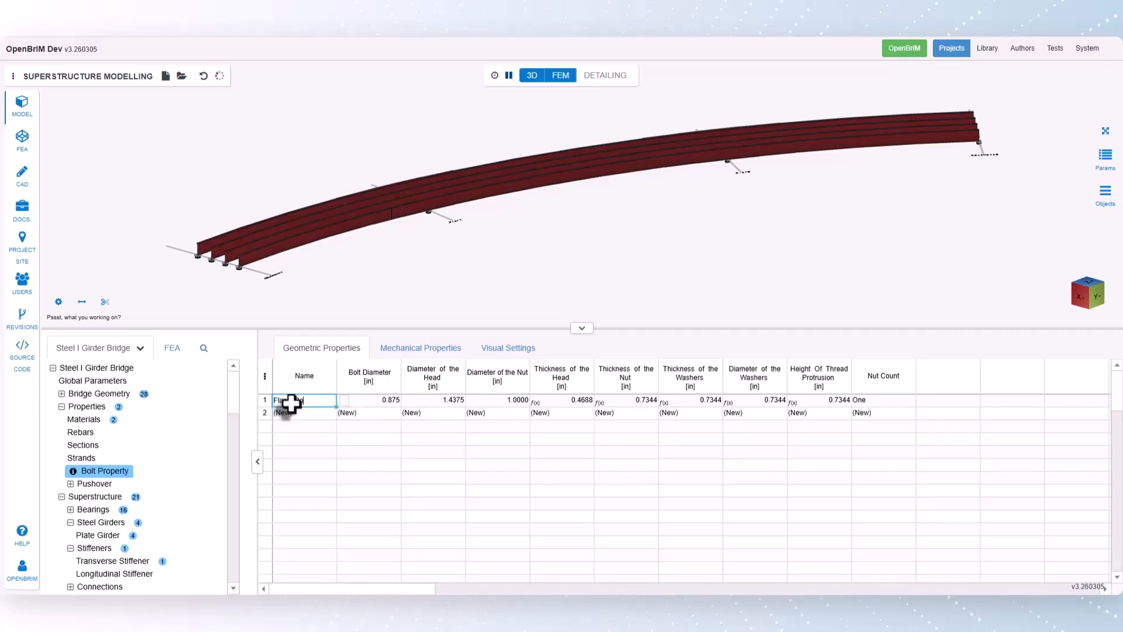
key(Return)
text(W)
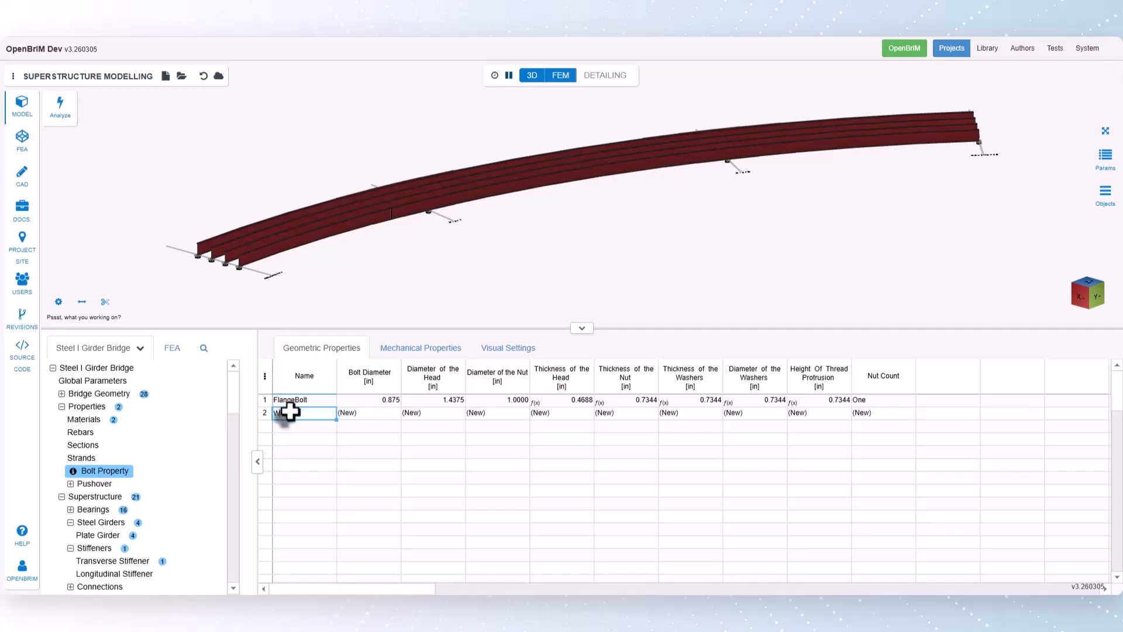
text(ebBolt)
key(Return)
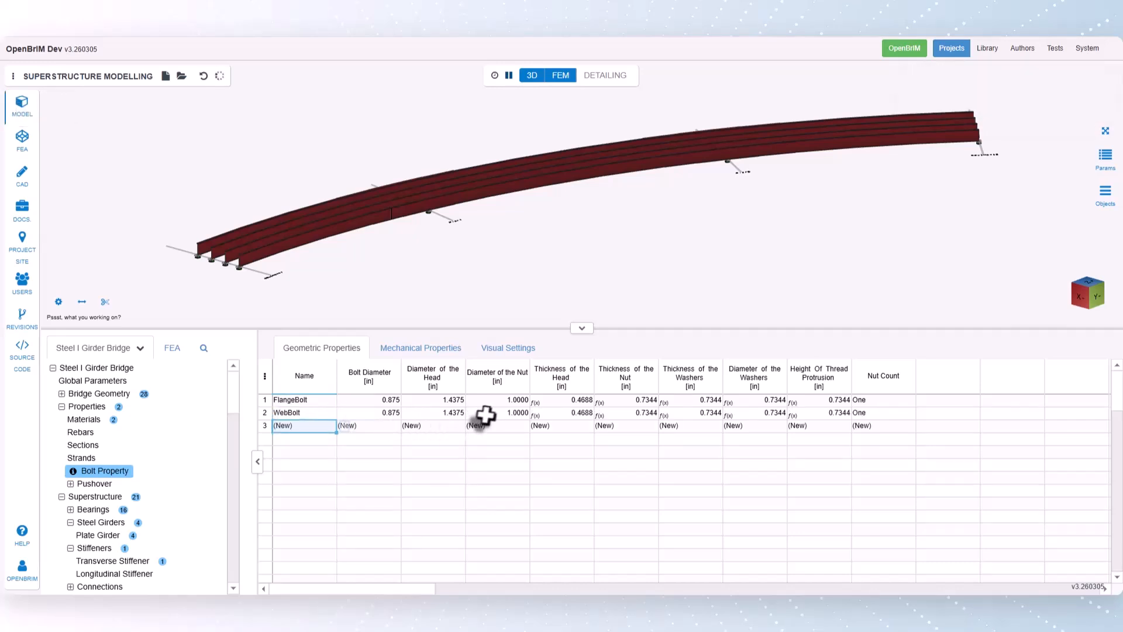
- Set WebBolt's nut diameter to 1.4375 in
double_click(489, 414)
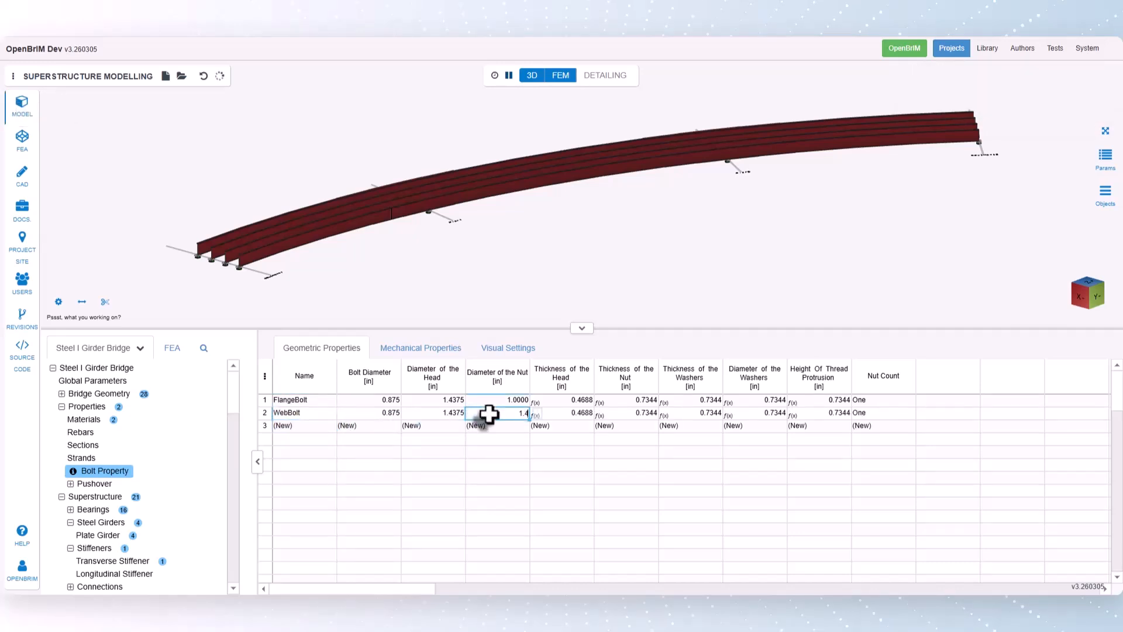
text(.4375)
key(Return)
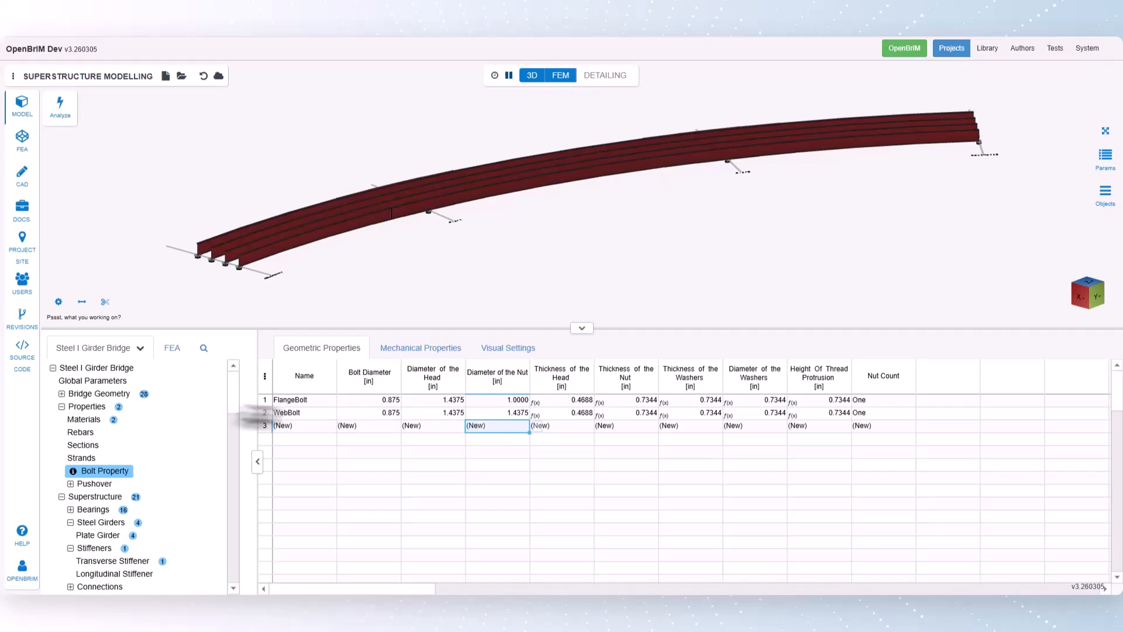
- Open the Bolted Field Splice table under the superstructure connections and add a splice on girder G1
click(63, 406)
click(70, 445)
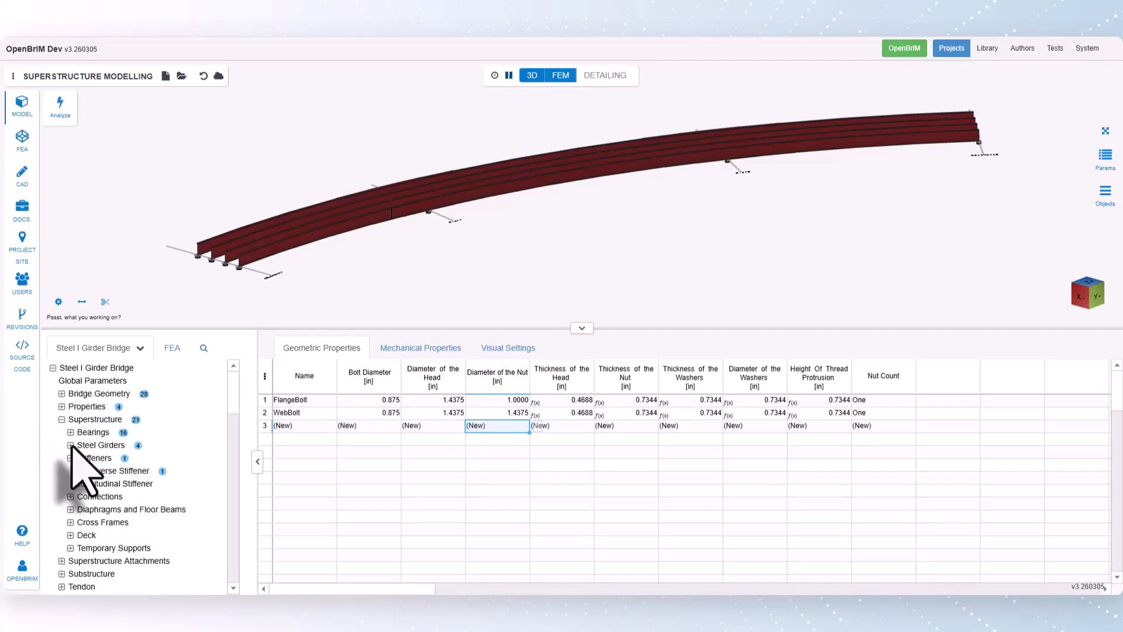
click(71, 458)
click(70, 471)
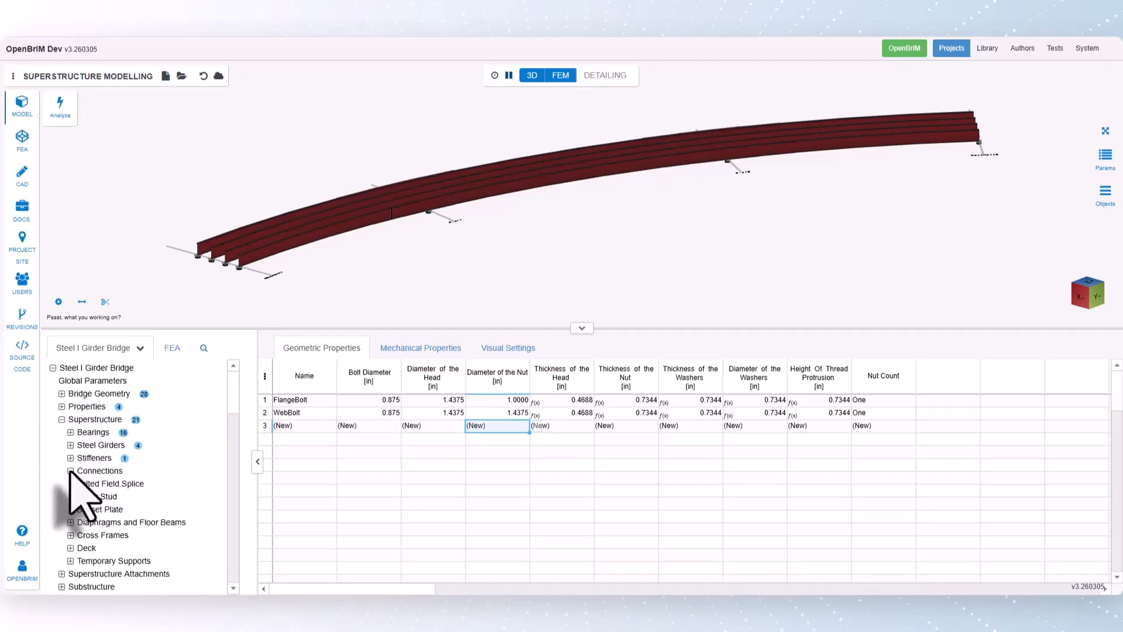
click(94, 485)
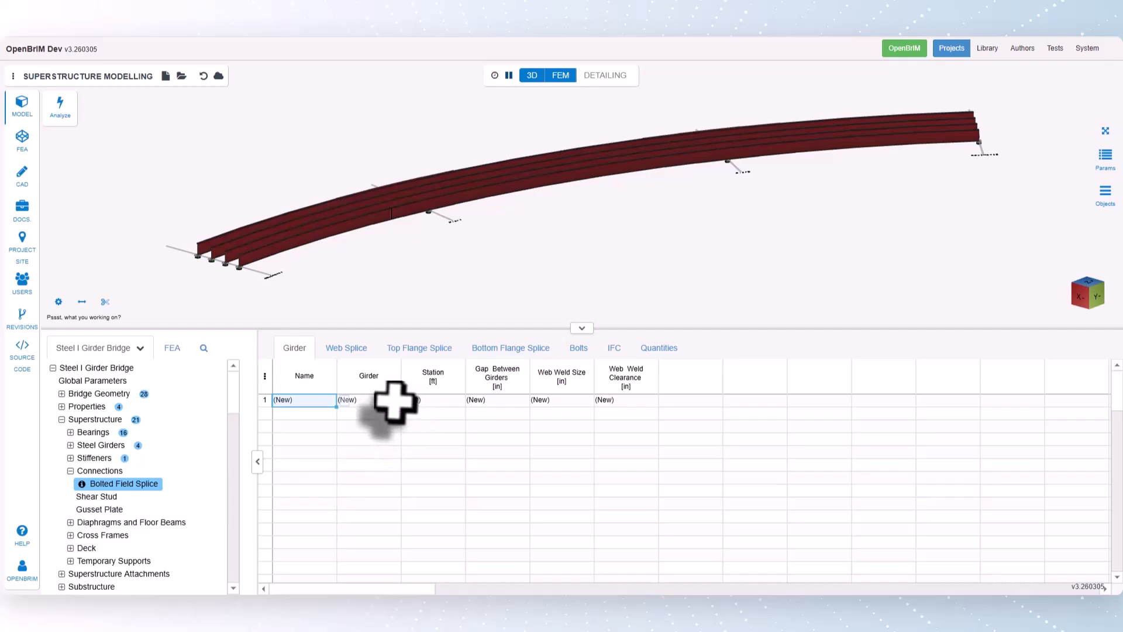
click(394, 402)
click(408, 400)
click(460, 565)
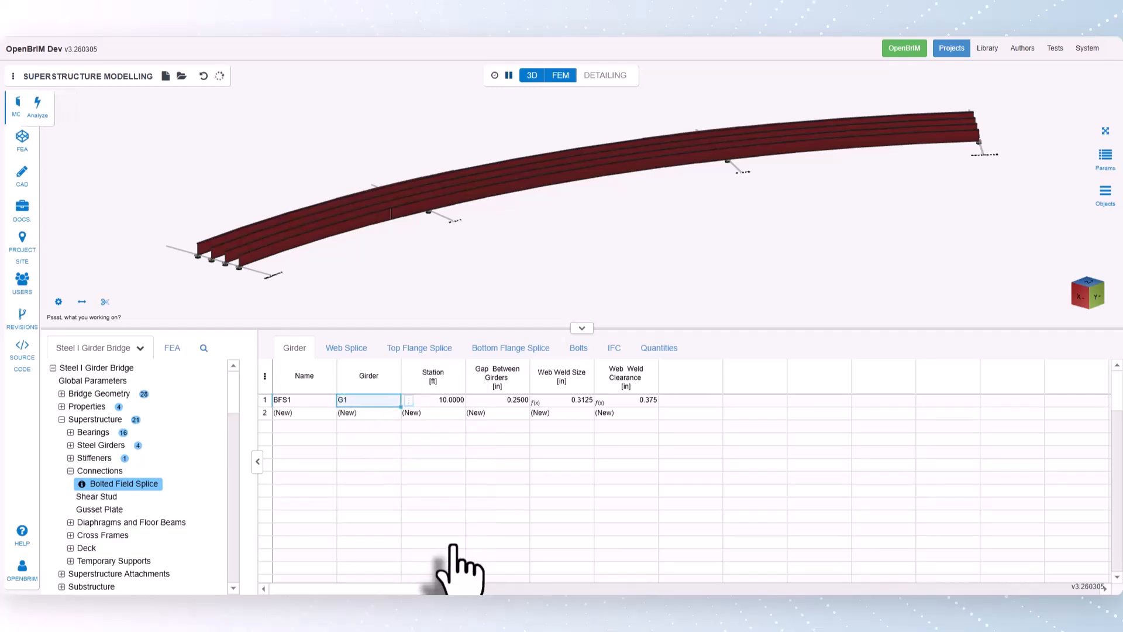
- Set the new field splice's station to 118.7 ft and its gap between girders to 0 in
click(440, 402)
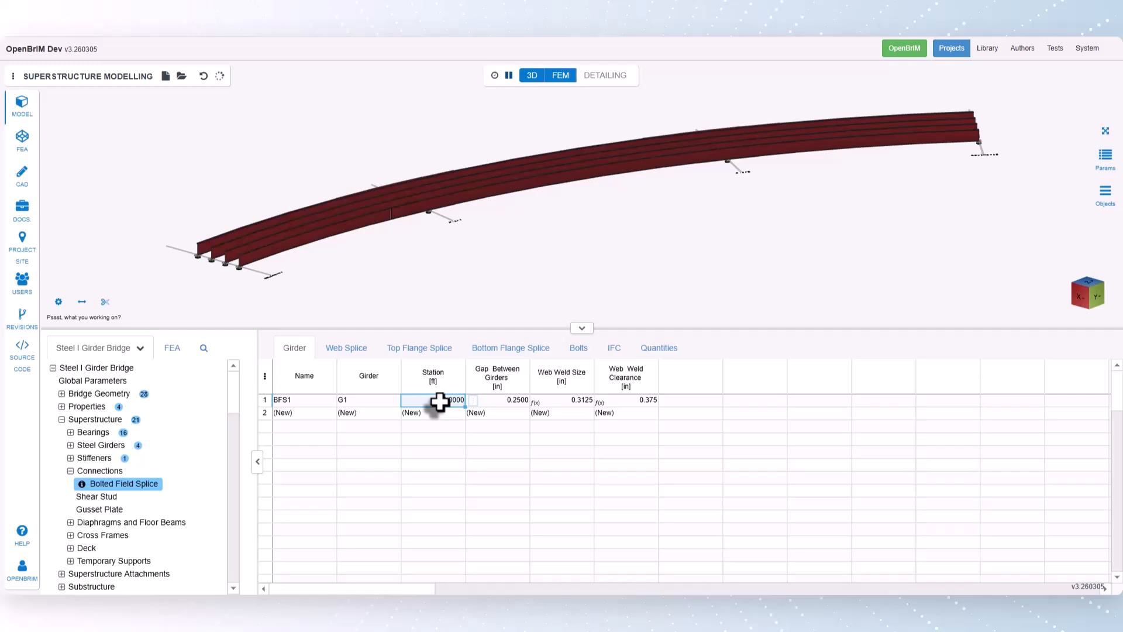
text(11)
text(8.7)
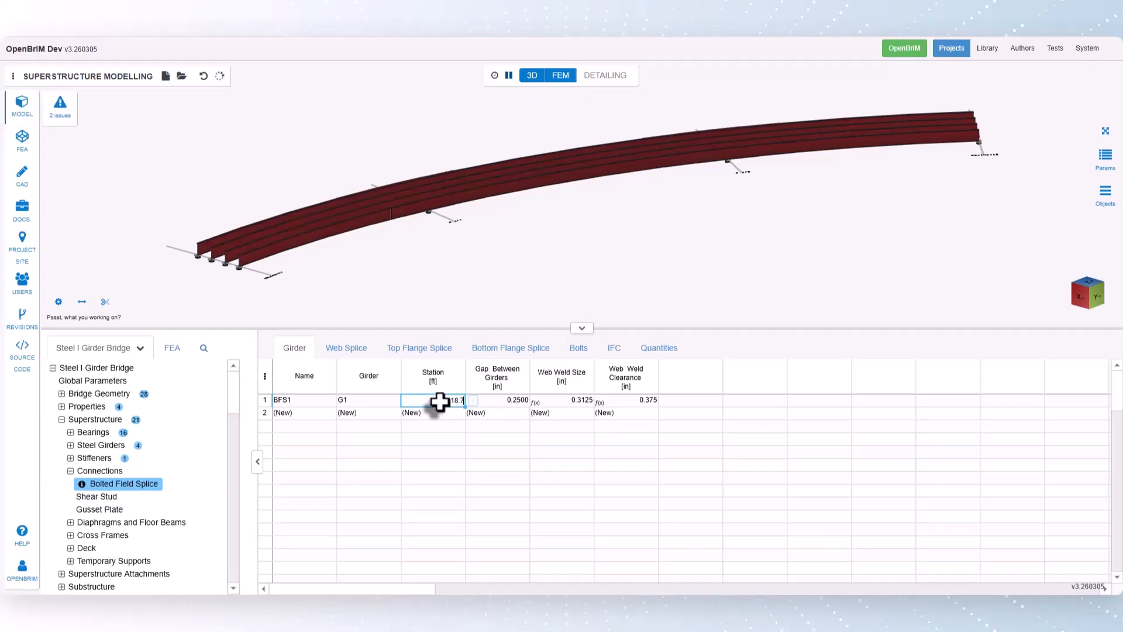
key(Return)
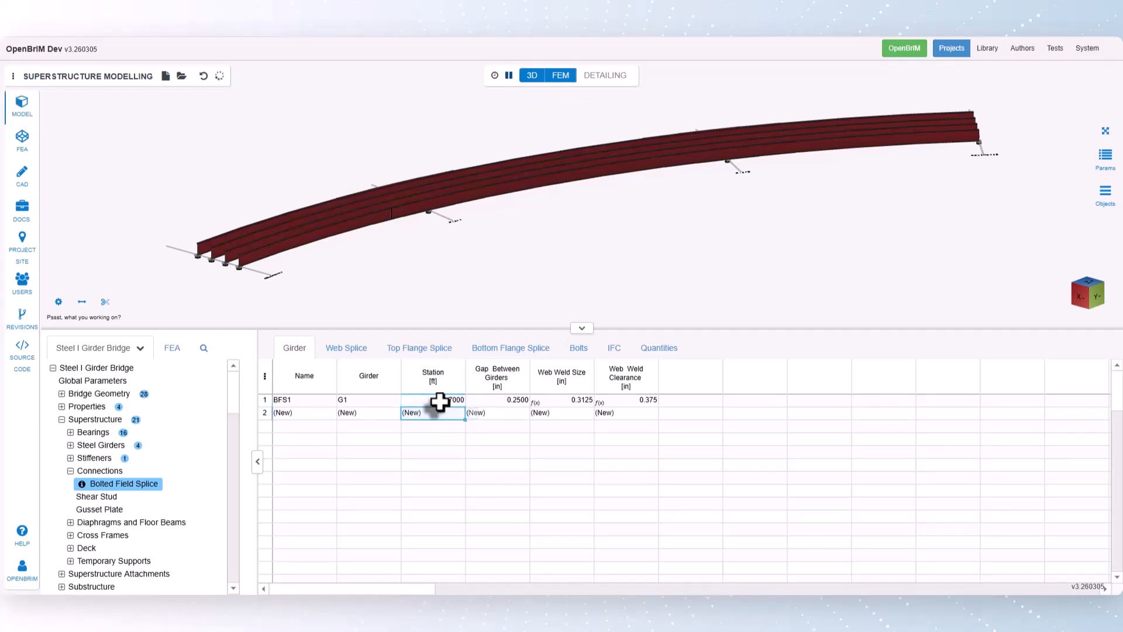
click(479, 399)
key(Return)
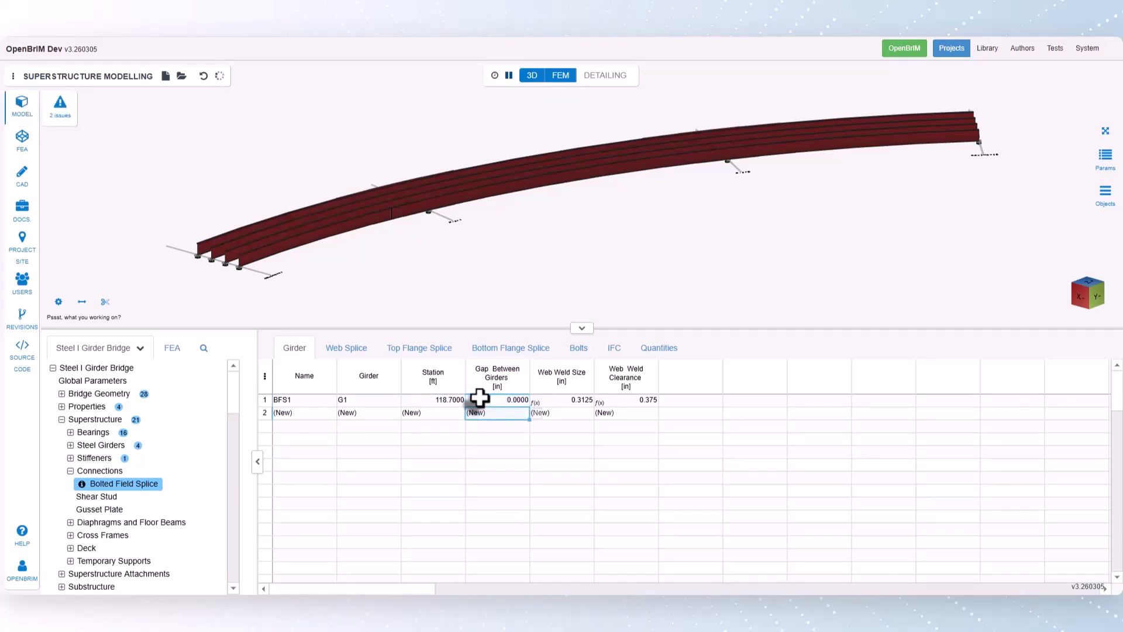
- Check the reported model issues and assign WebBolt as the splice's web bolt property and FlangeBolt as its flange bolt property
click(61, 115)
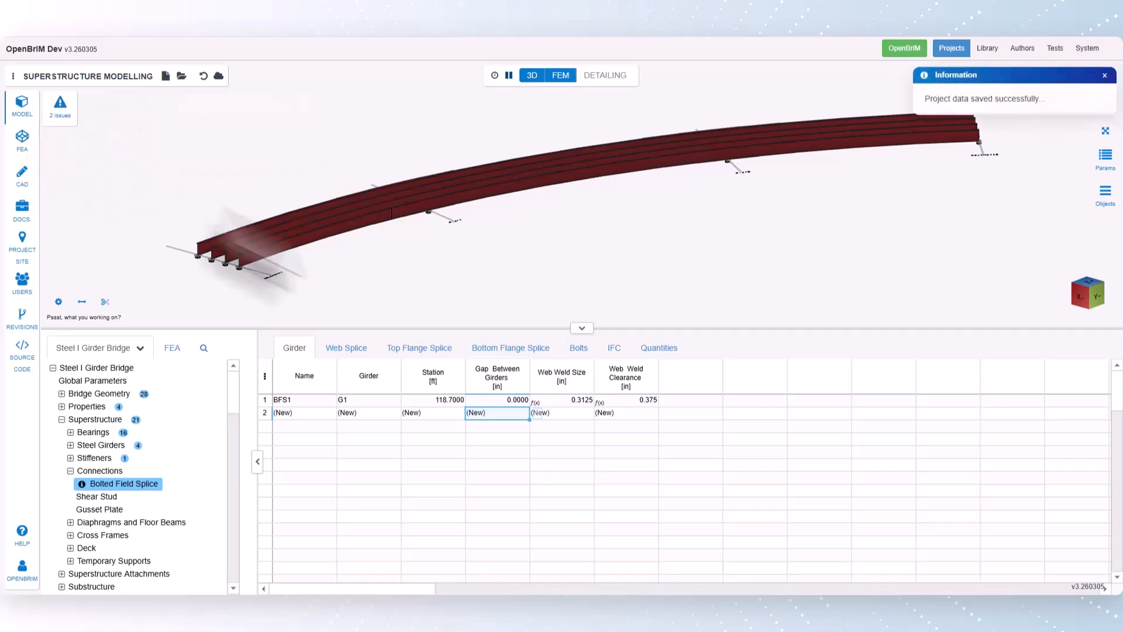
click(579, 349)
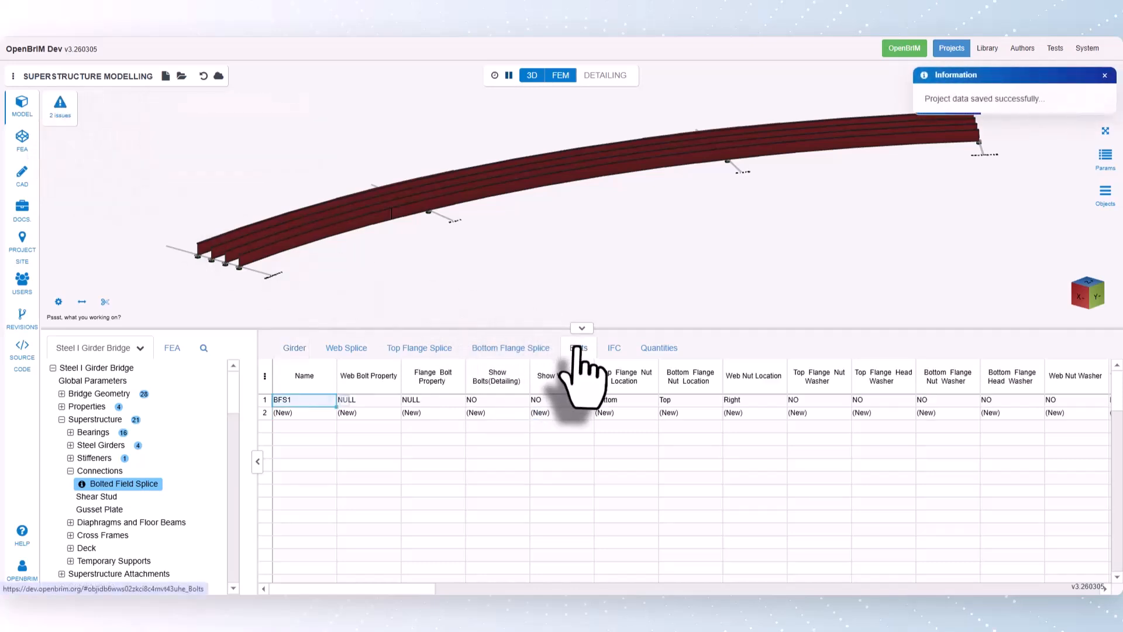
click(378, 401)
right_click(407, 401)
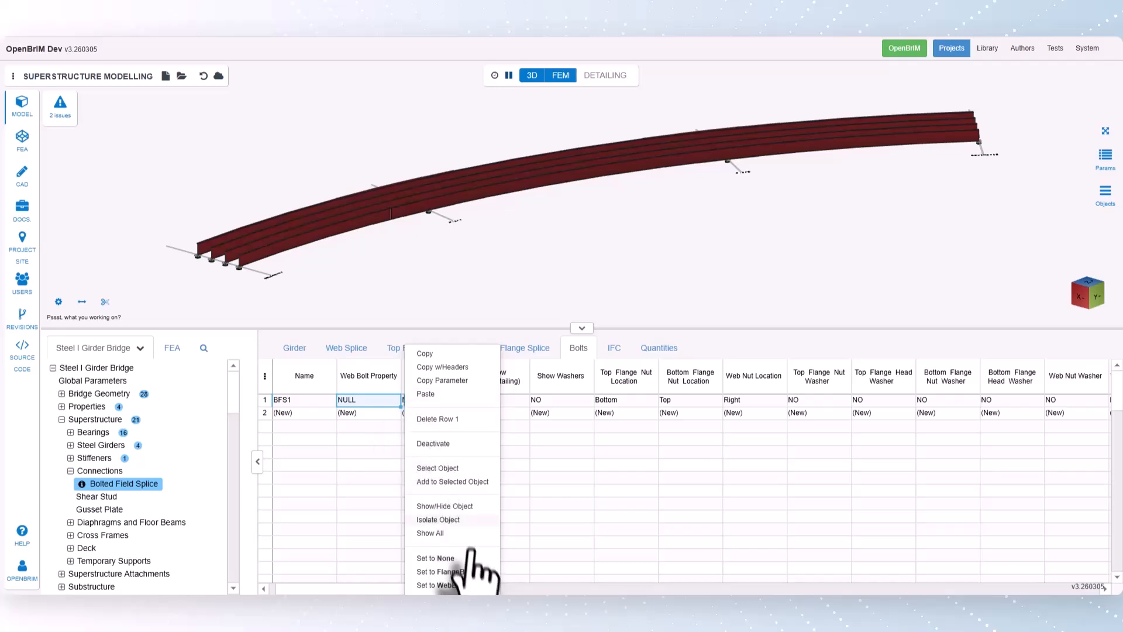
click(461, 585)
click(447, 403)
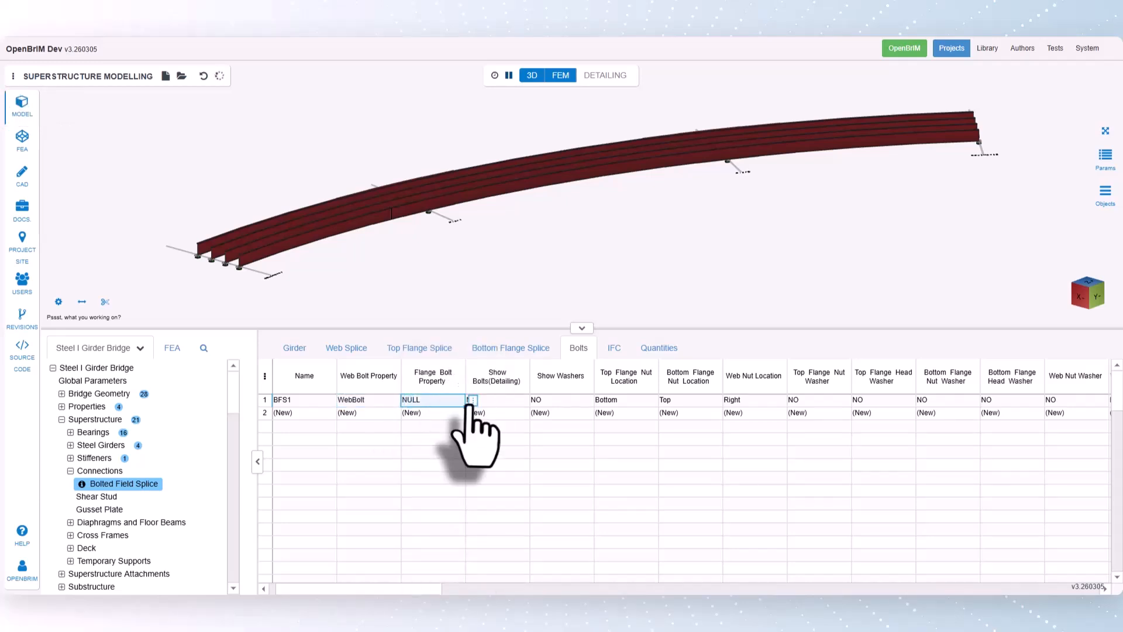
right_click(465, 403)
click(515, 572)
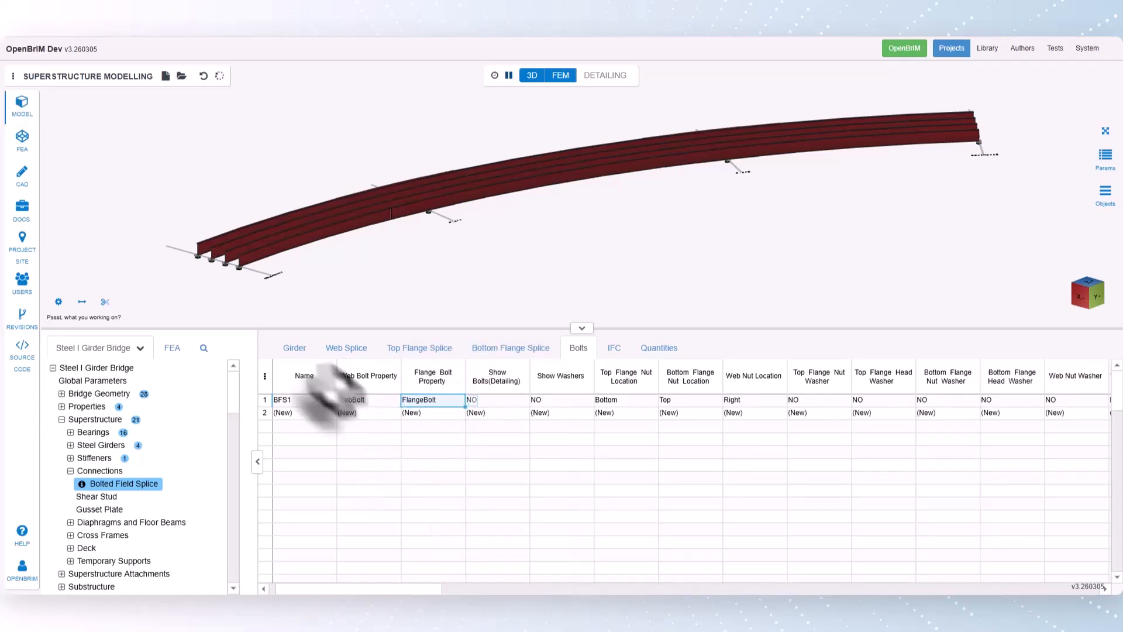
- Select the bolted field splice on girder G1 in the 3D model and view its plates up close
click(289, 351)
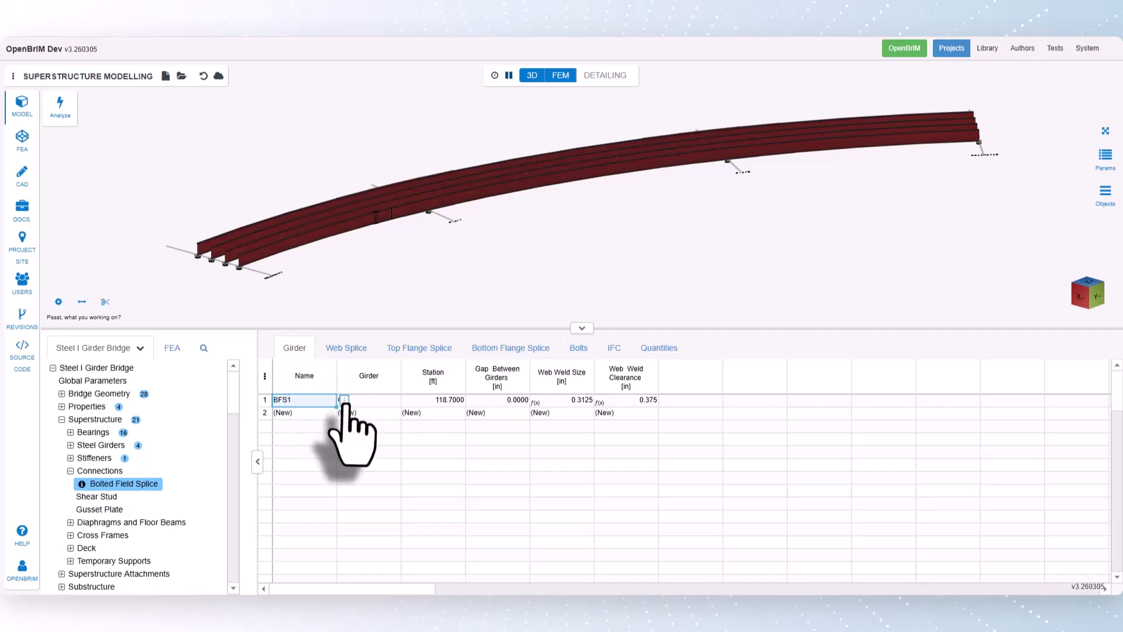
right_click(344, 402)
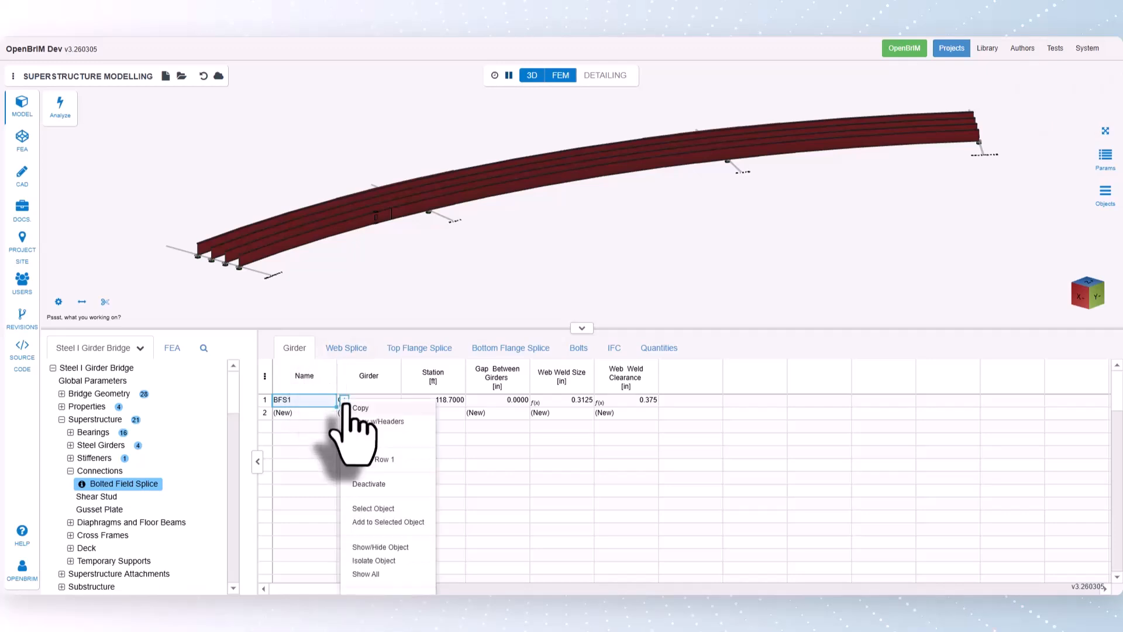
click(391, 508)
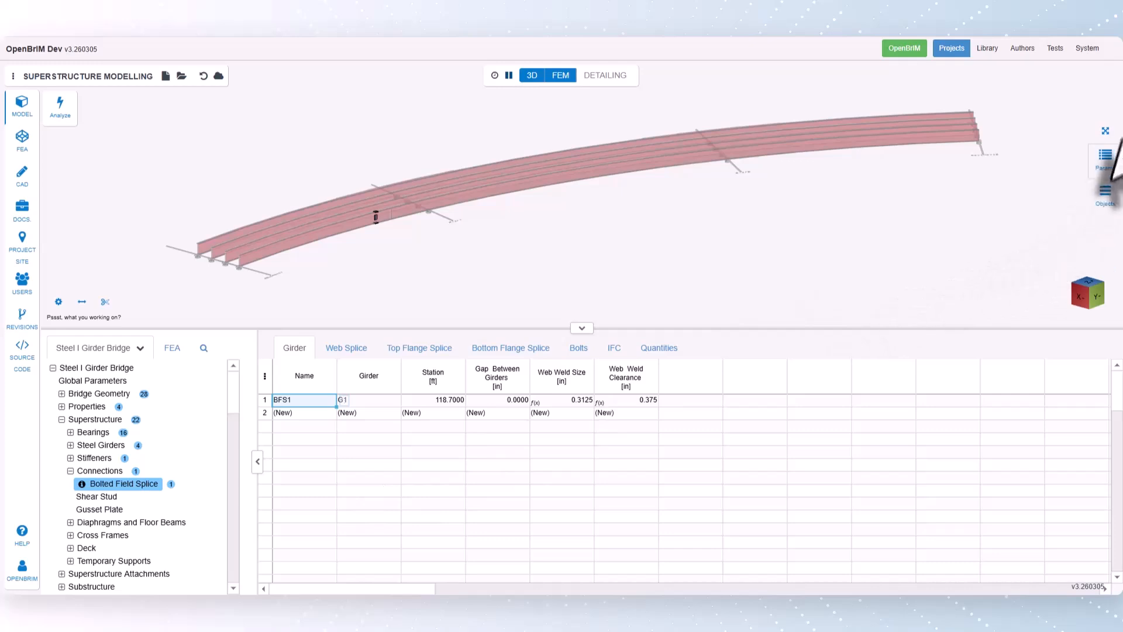
click(1106, 131)
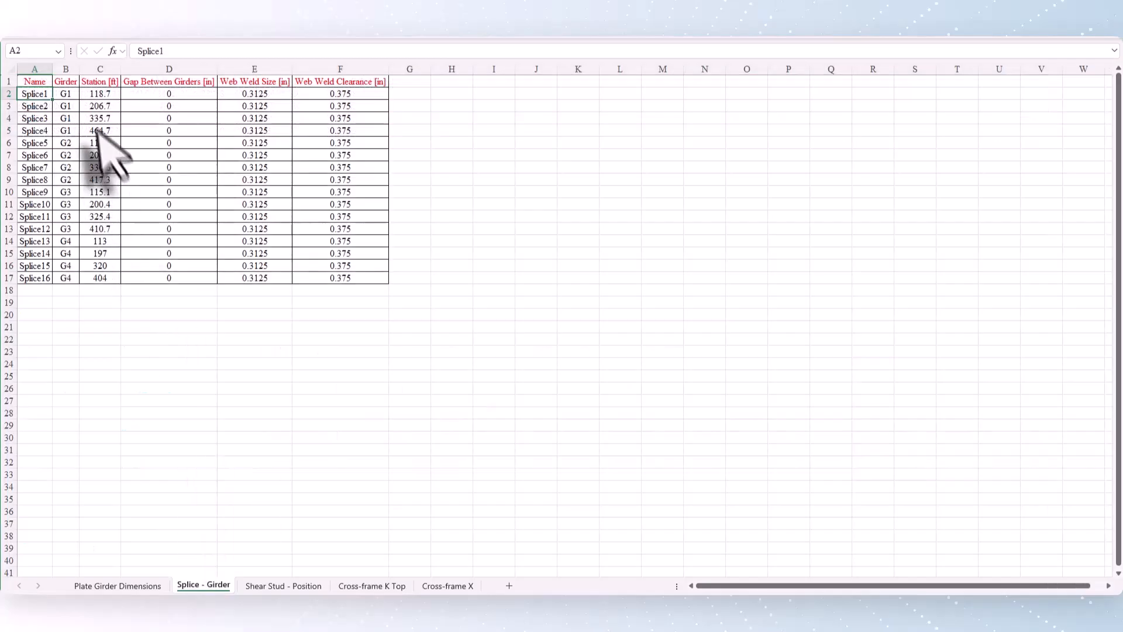
- Copy the Splice1 to Splice16 data from the spreadsheet's Splice - Girder sheet and paste it into OpenBrIM's bolted field splice table from the first row
drag(33, 93, 377, 267)
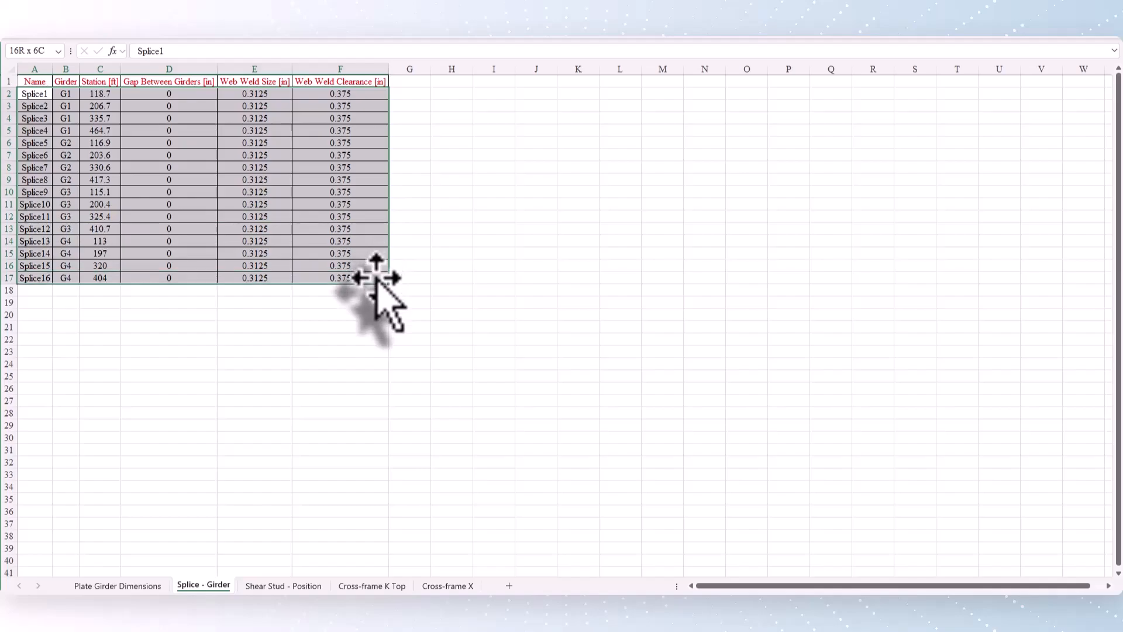
key(ctrl+c)
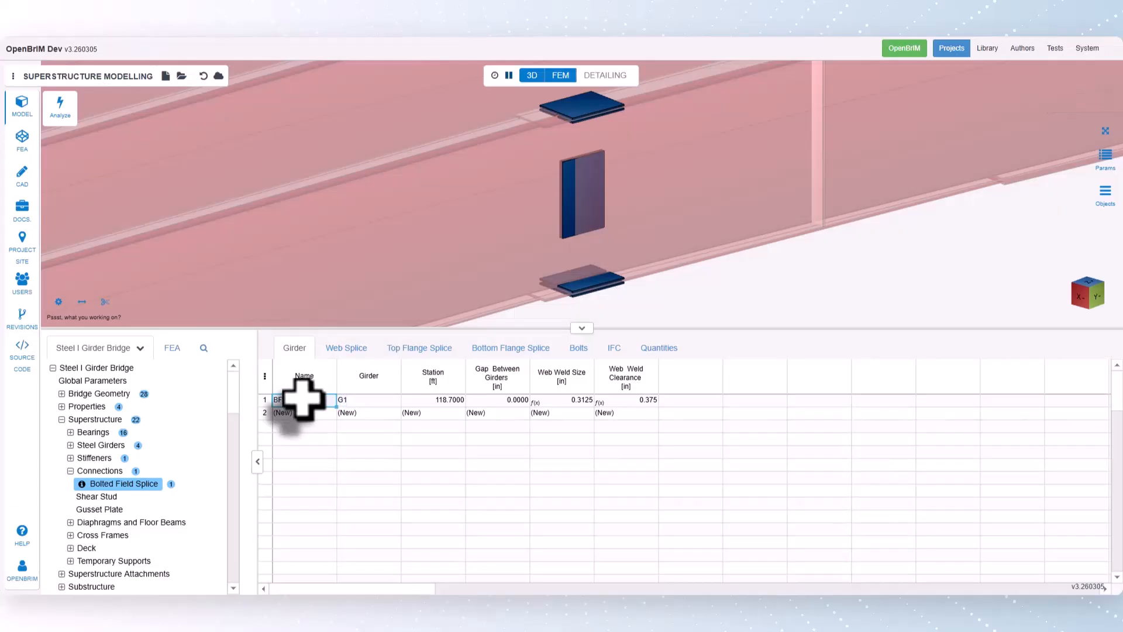
key(ctrl+v)
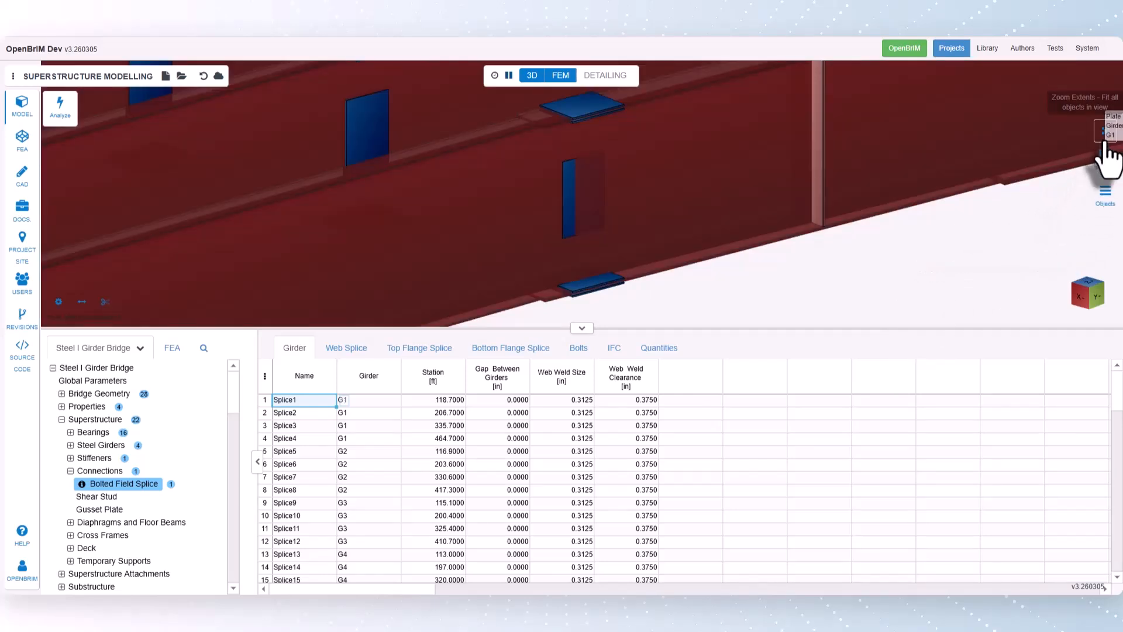
click(1106, 131)
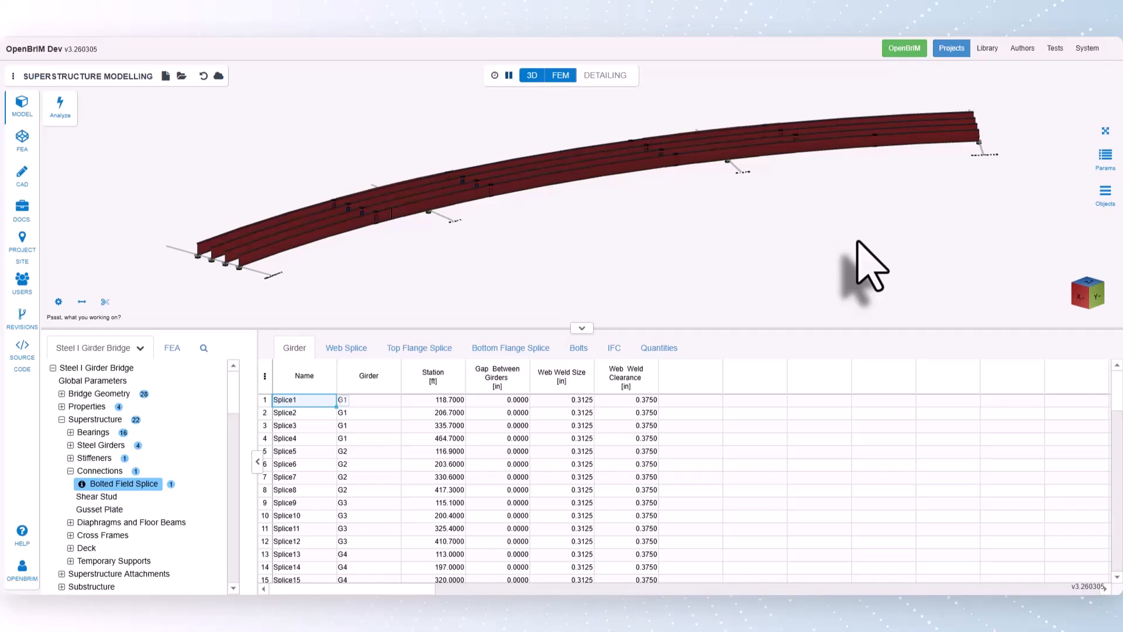
- Open the Shear Stud table under the connections and add a shear stud group on girder G1
click(97, 497)
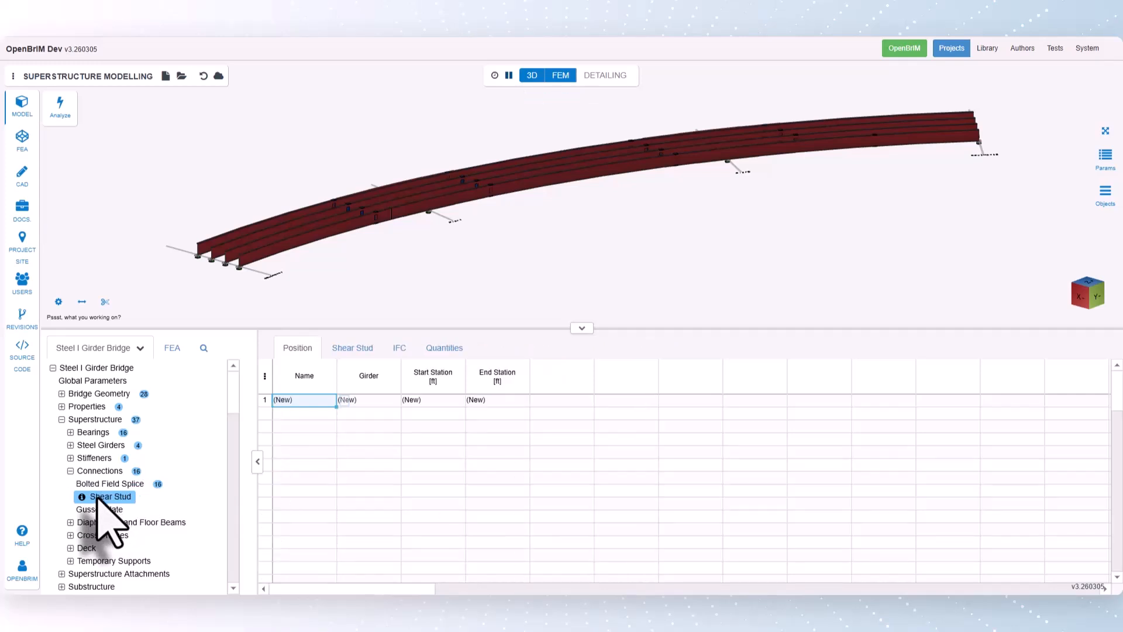
click(382, 402)
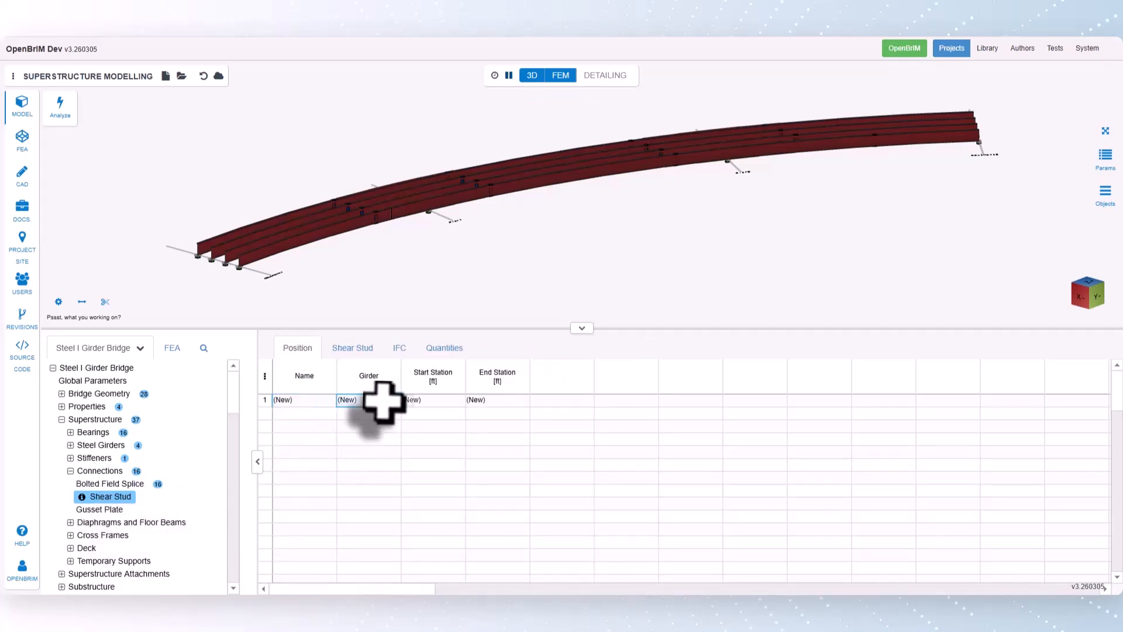
right_click(403, 403)
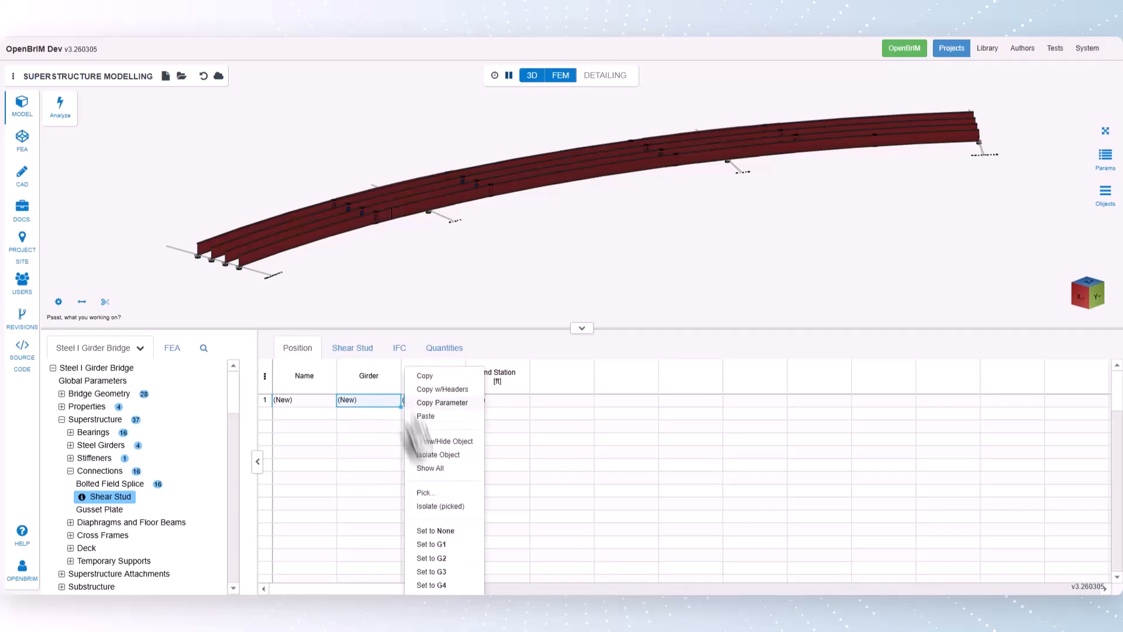
click(443, 544)
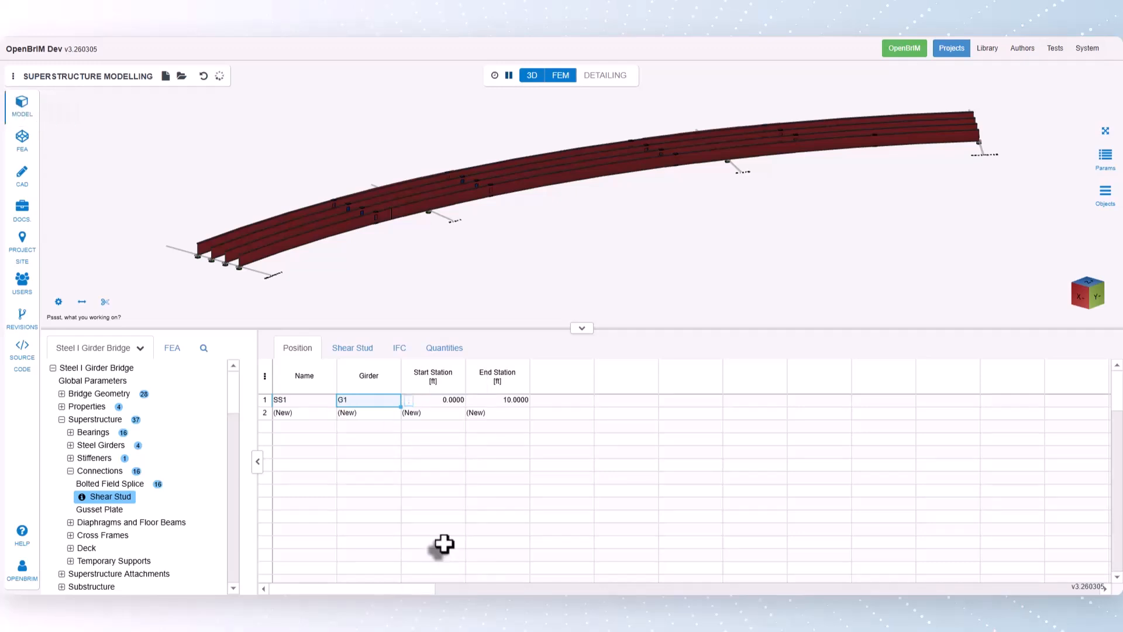
- Set the shear stud group's start station to 1.9375 ft and its end station to 73 ft
click(446, 400)
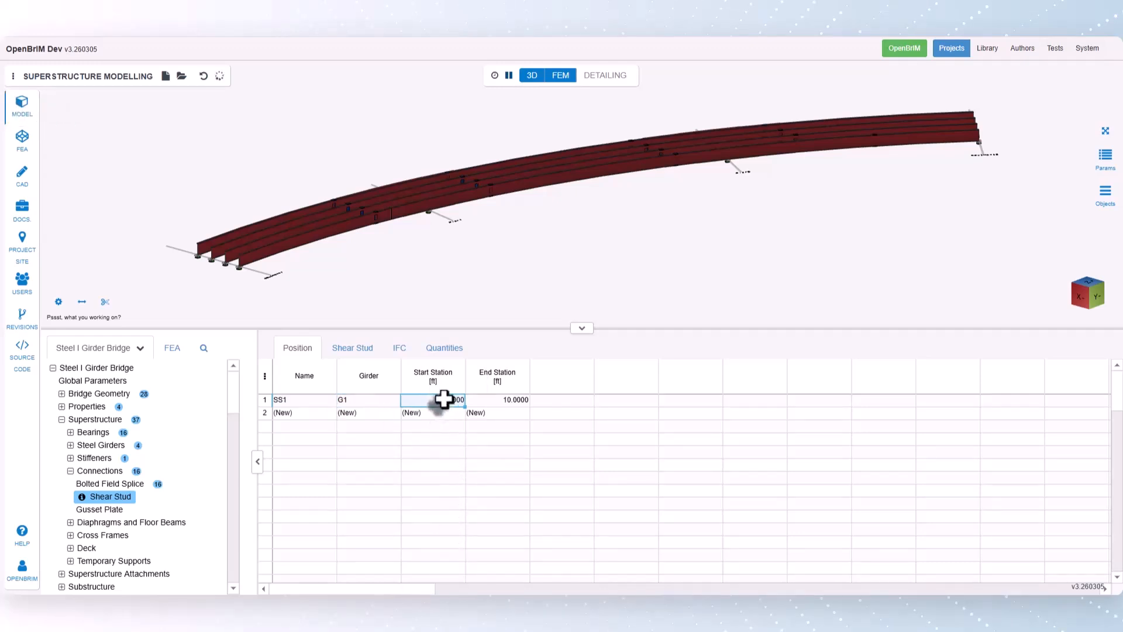
text(1.9375)
key(Return)
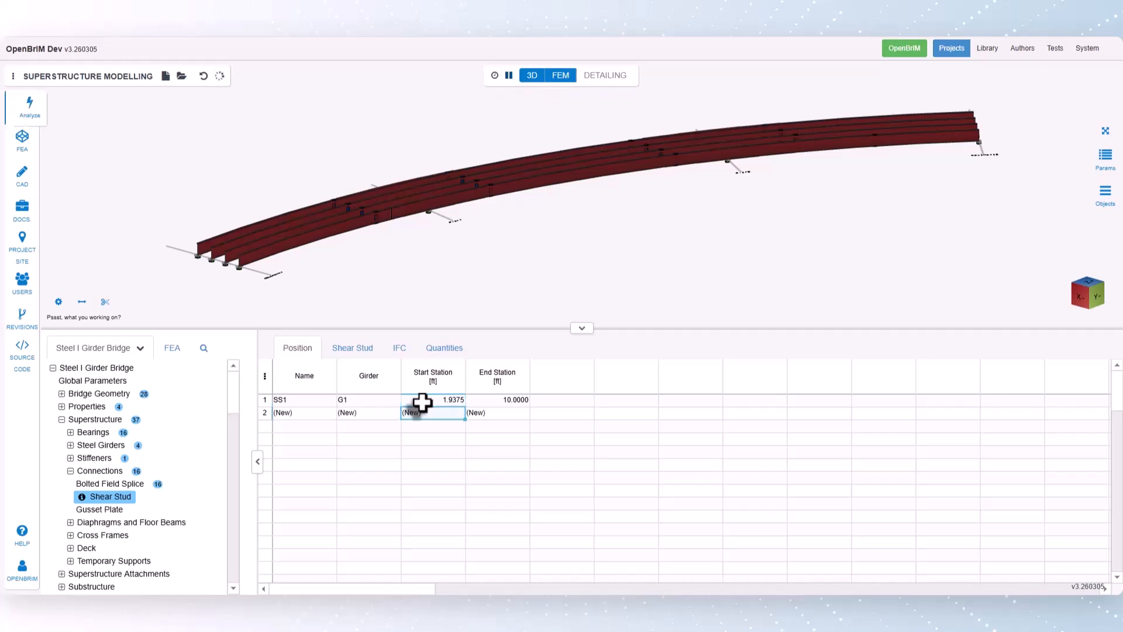
click(490, 398)
text(7)
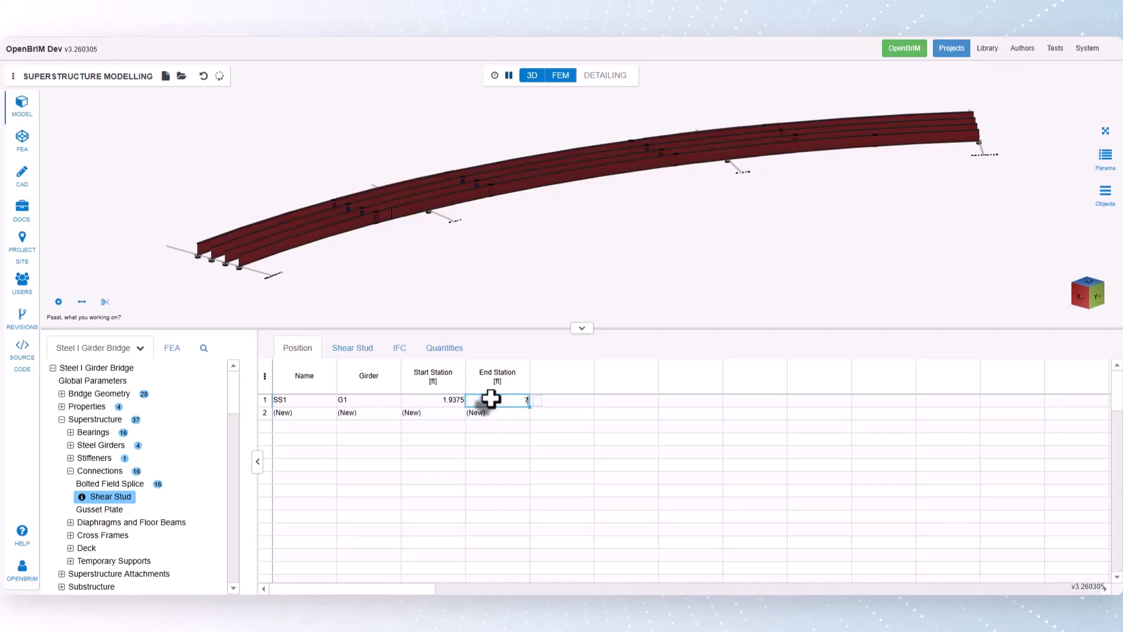
text(3)
key(Return)
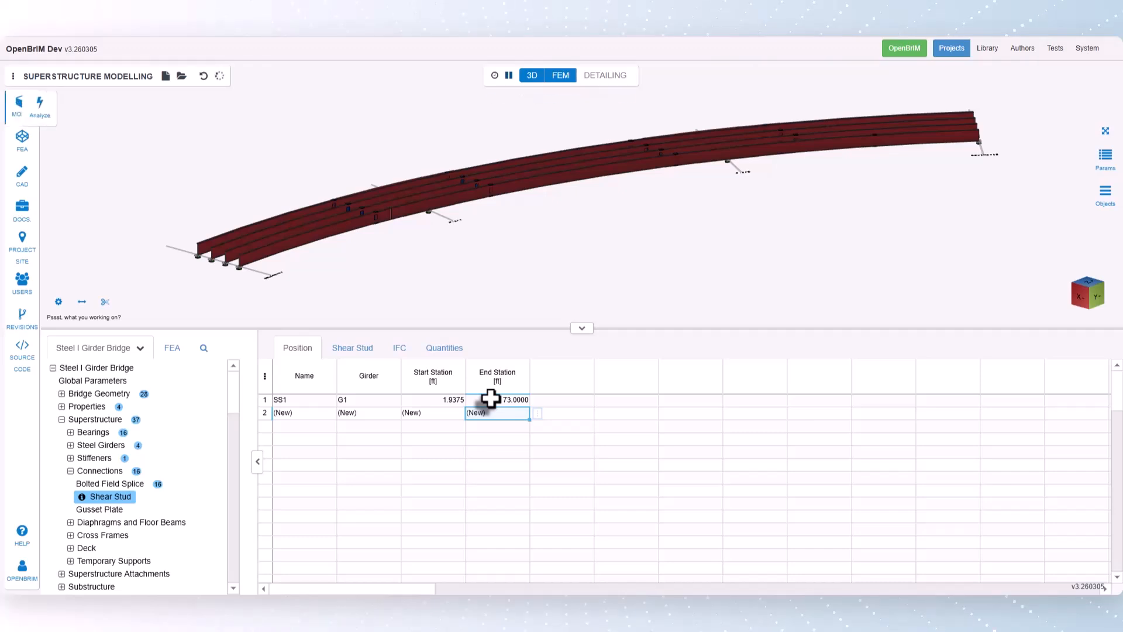
- Set Show Studs (Detailing) to YES for the G1 shear stud group
click(353, 349)
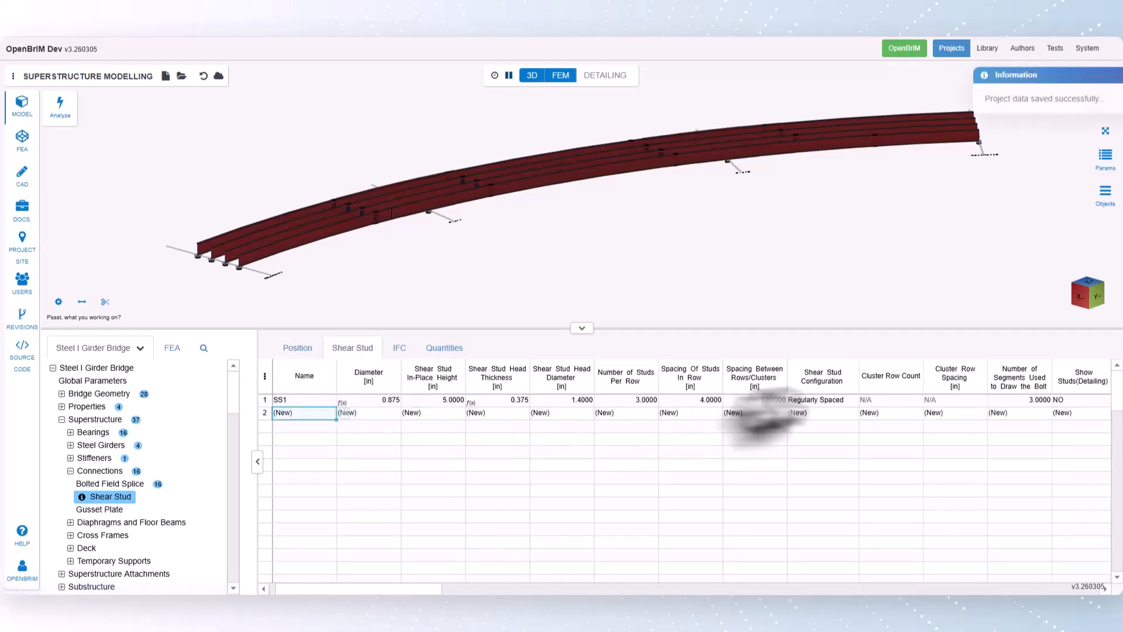
click(1047, 400)
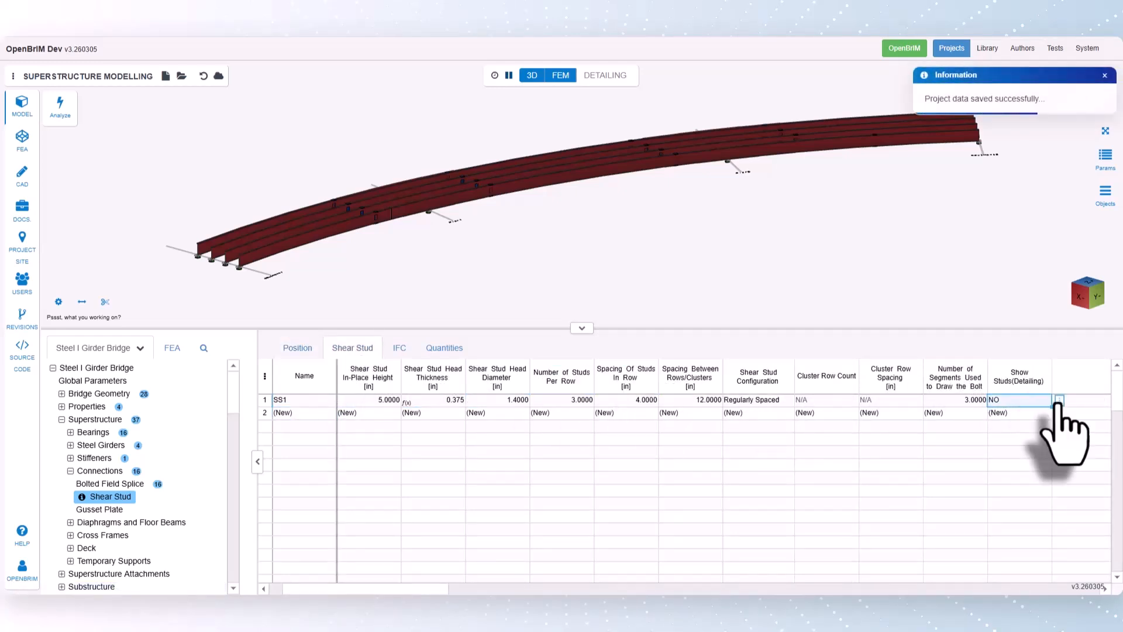
right_click(1051, 400)
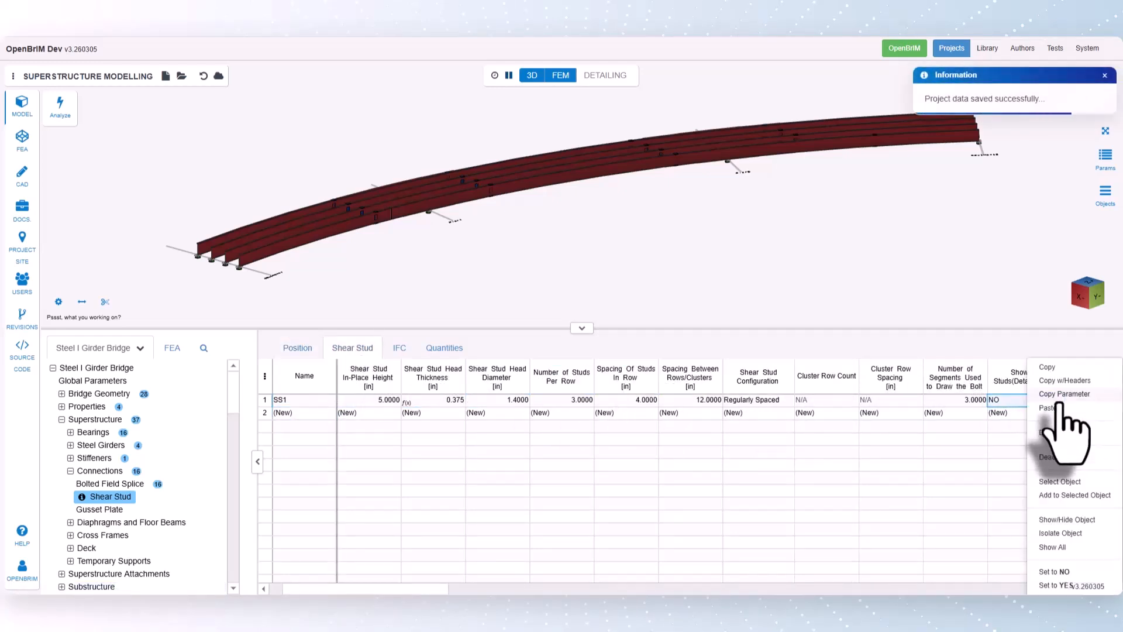
click(1060, 586)
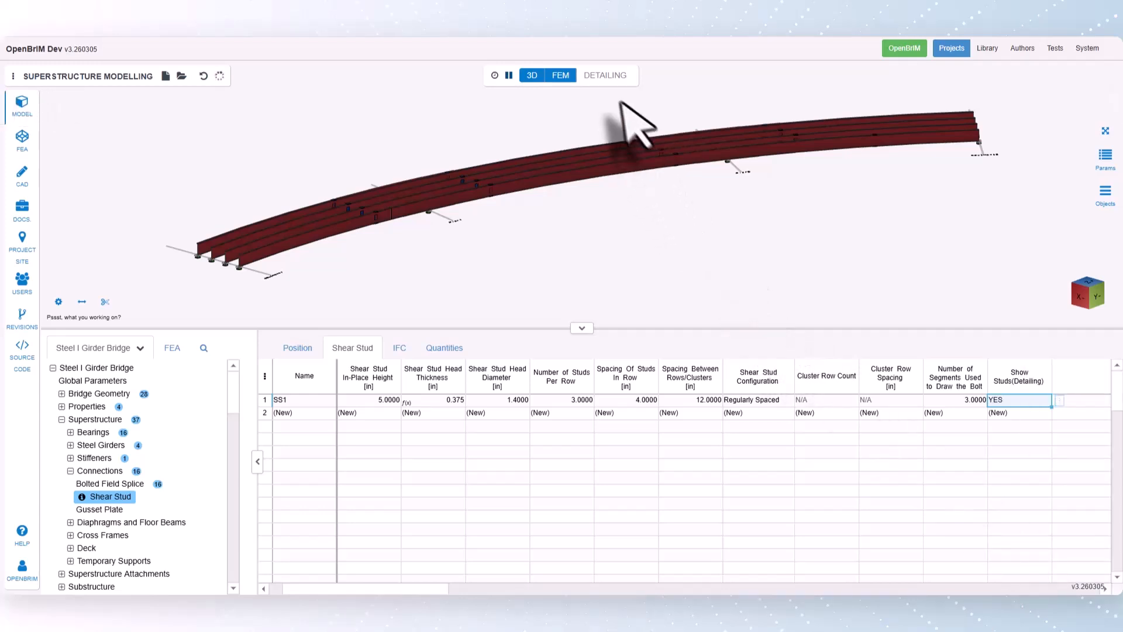
- Show the detailing view to examine the shear studs on girder G1 up close, and switch it off again
click(598, 76)
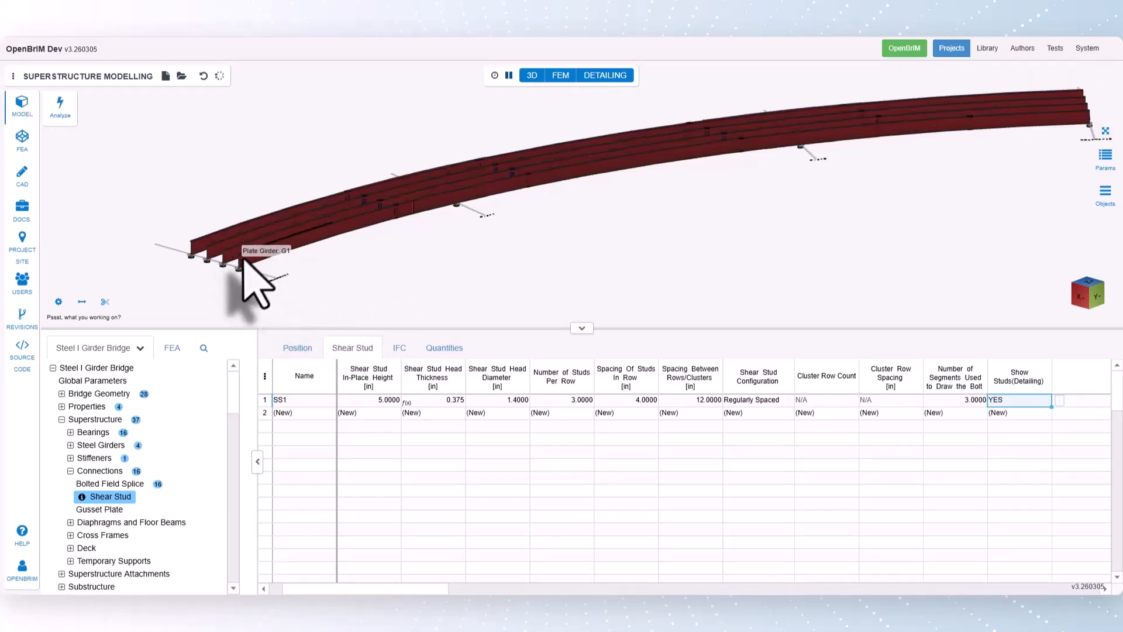
scroll(244, 260, up, 10)
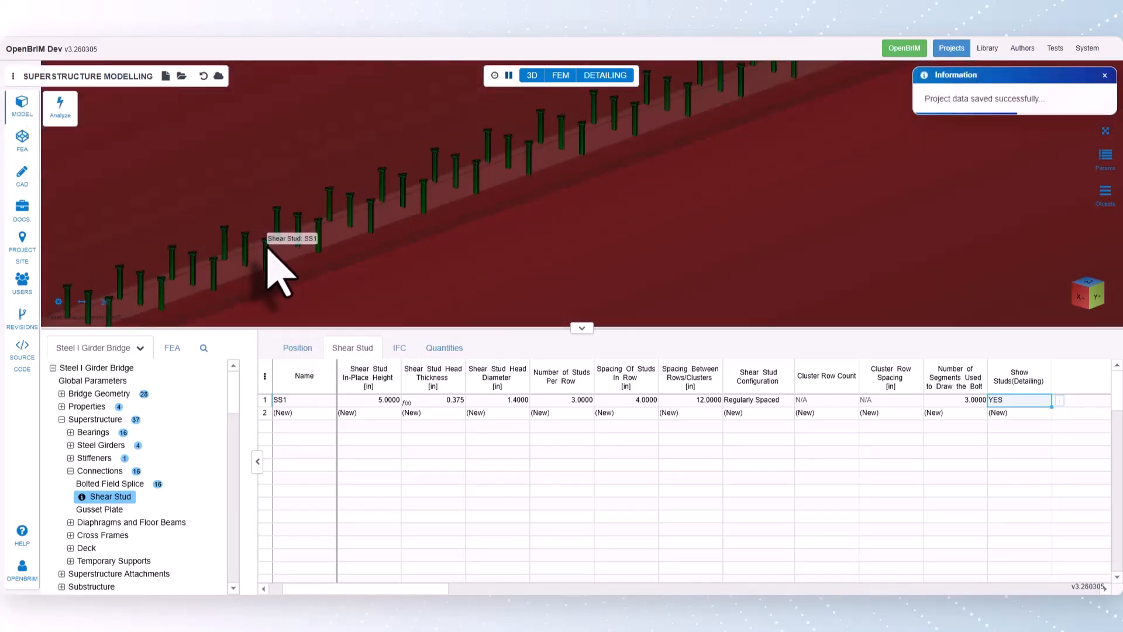
scroll(271, 263, down, 5)
click(1105, 131)
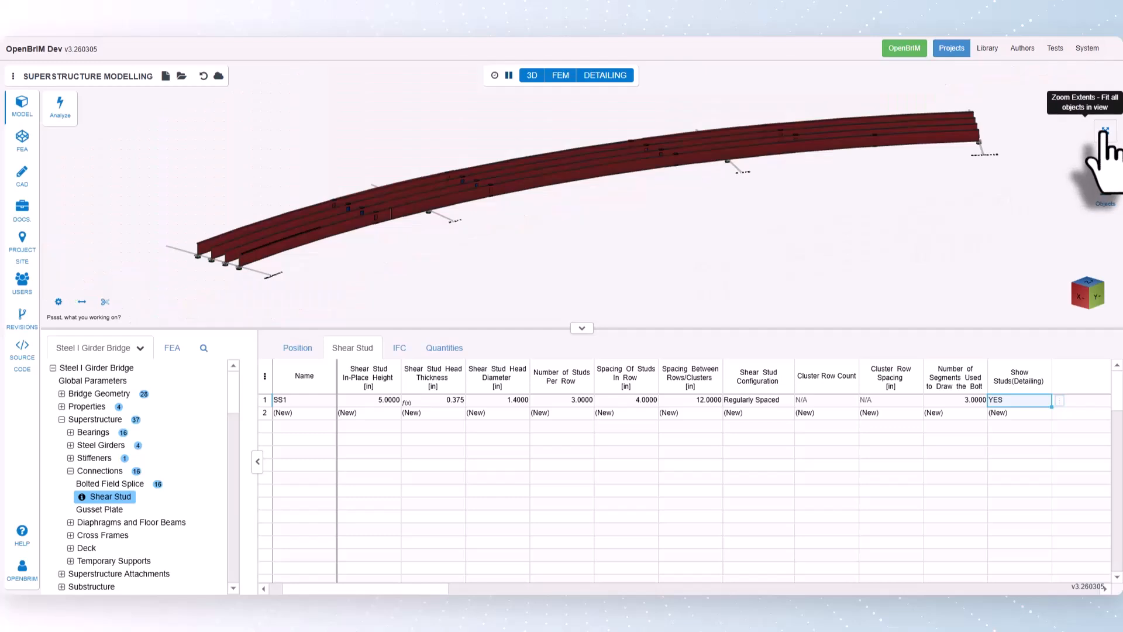
click(616, 77)
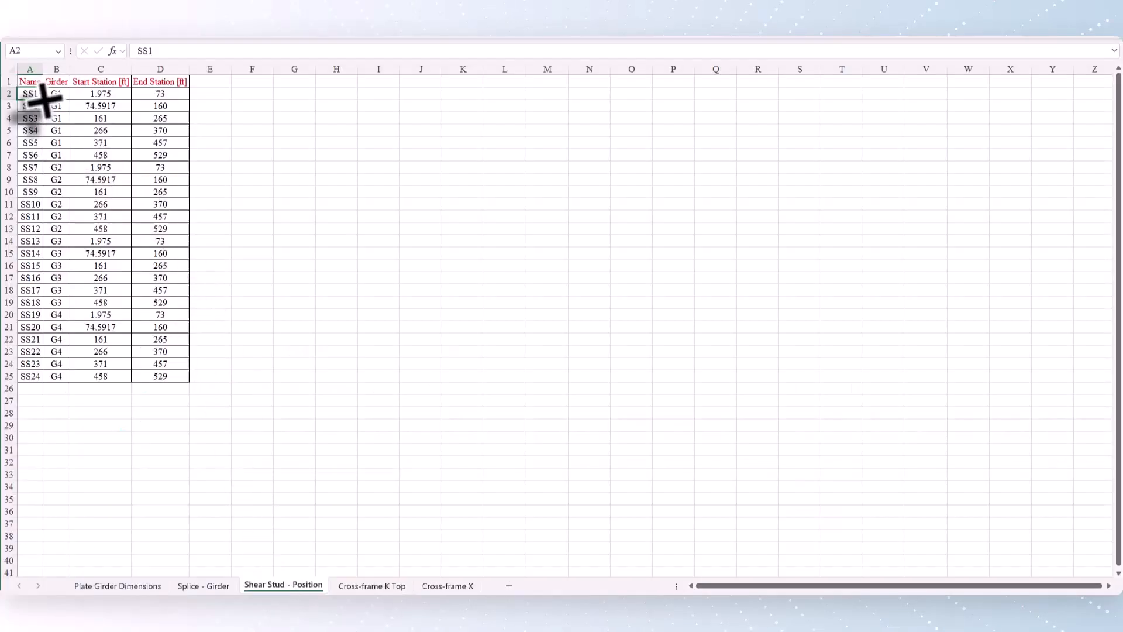
- Copy the shear stud group data from the spreadsheet and paste it into OpenBrIM's shear stud position table from the SS1 row
drag(44, 101, 168, 378)
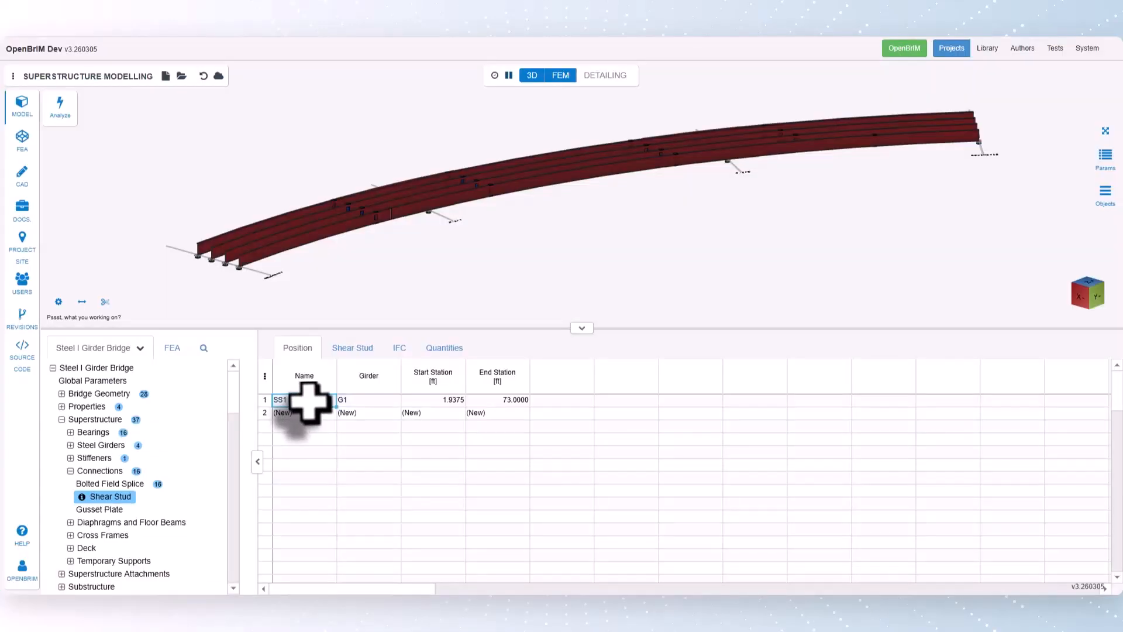
key(ctrl+v)
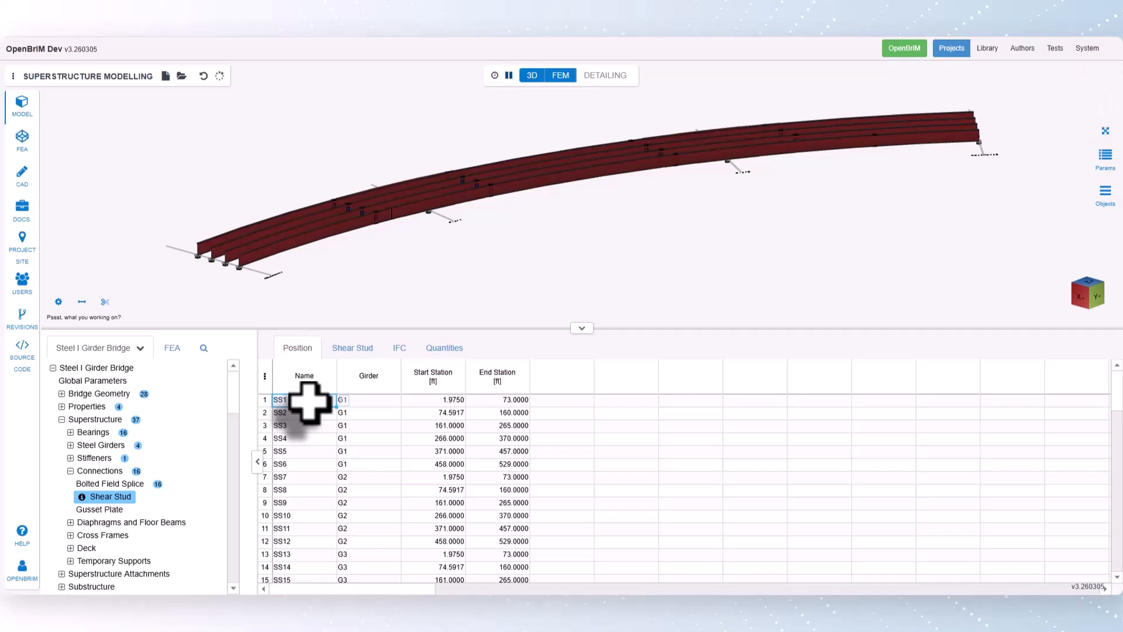
- Collapse the Connections group and open the Cross-frame K Top table under Cross Frames
click(70, 471)
click(70, 496)
scroll(108, 536, down, 2)
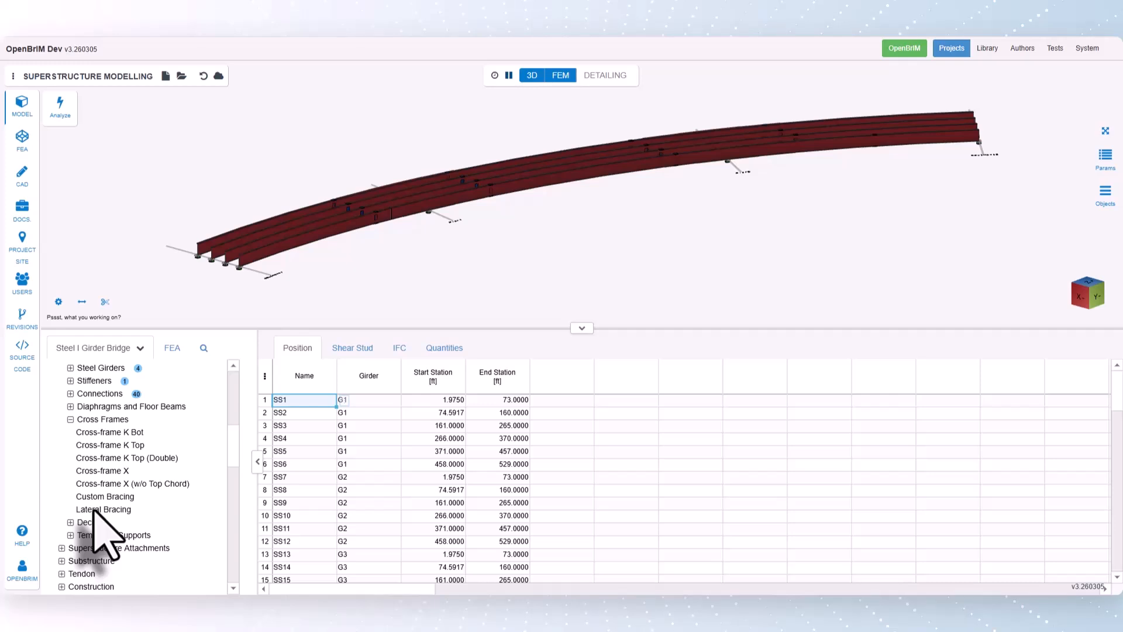
click(100, 446)
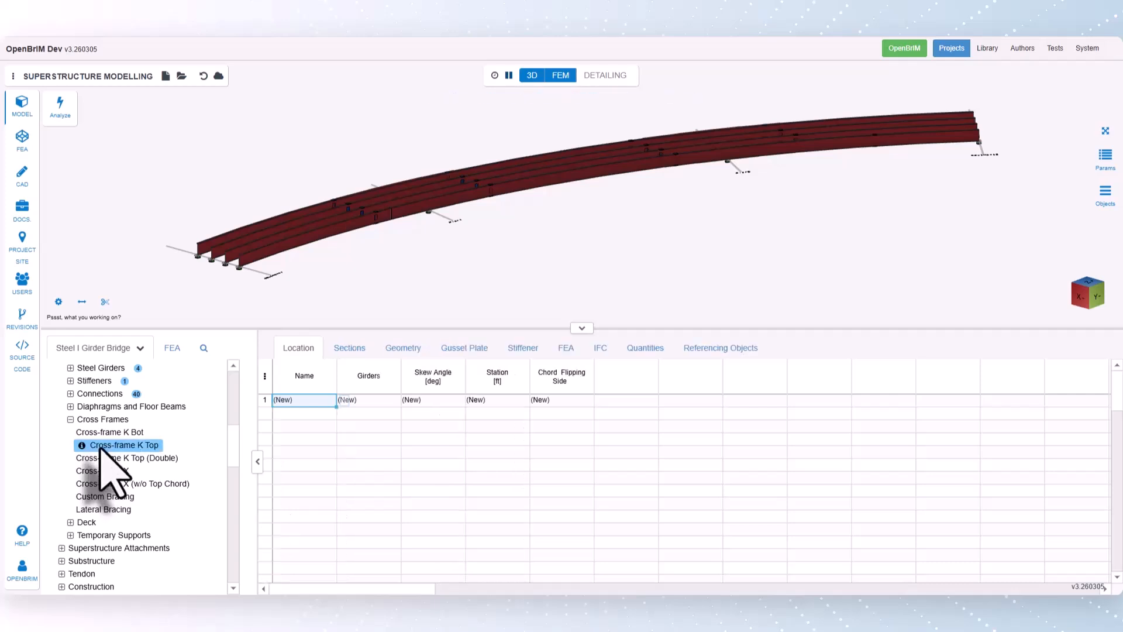
- Add a K Top cross-frame between girders G1 and G2 by picking both girders in the model, and check the reported issue
click(383, 403)
right_click(409, 406)
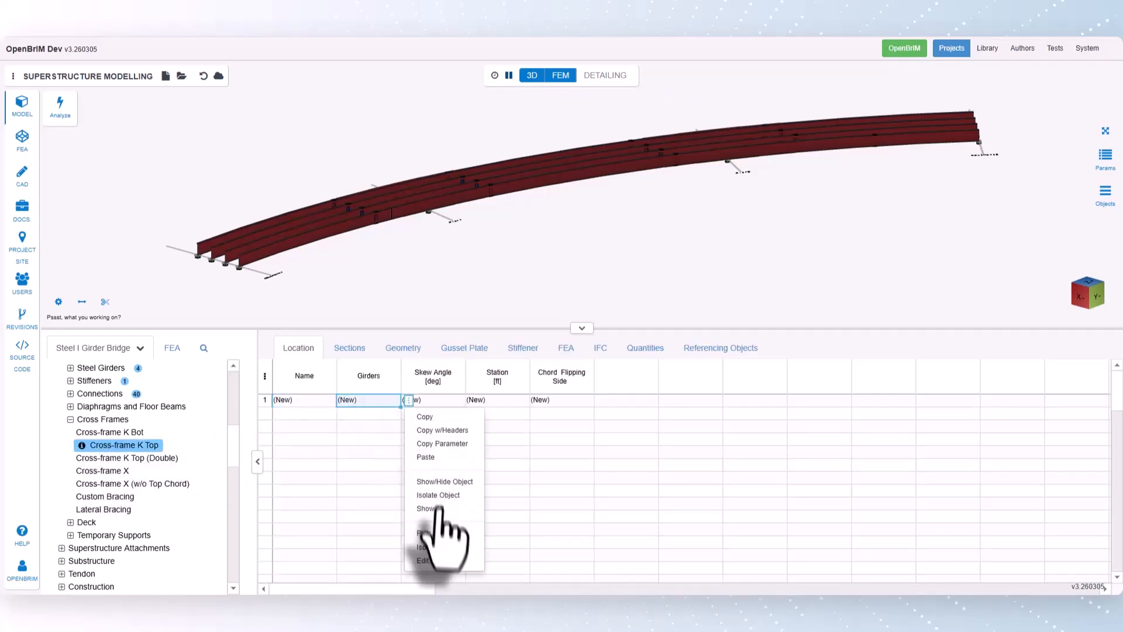
click(430, 536)
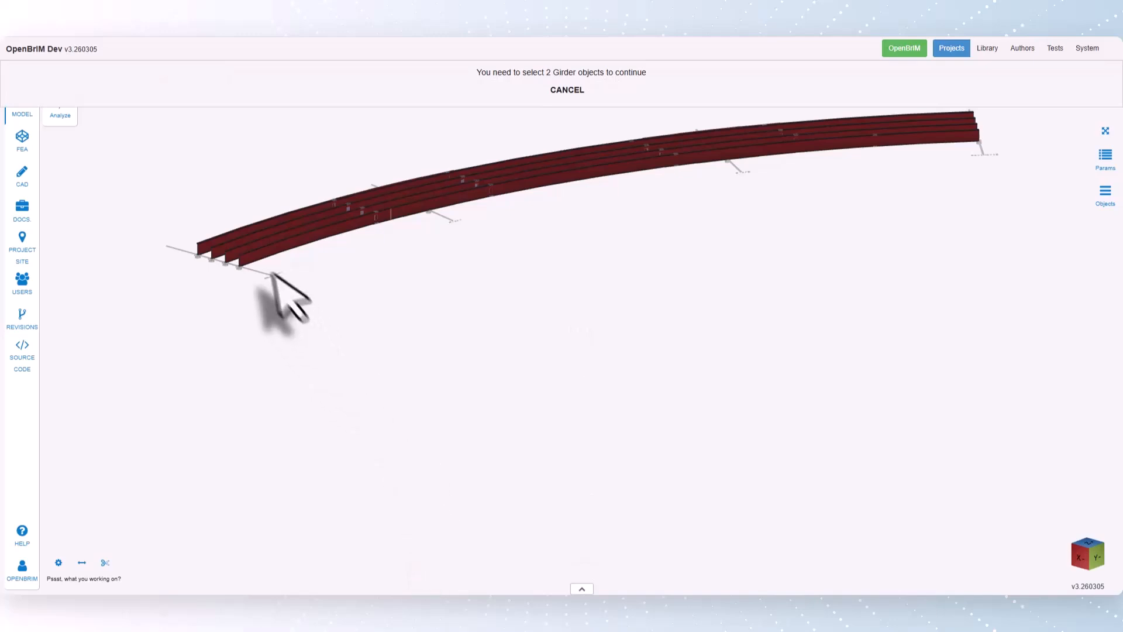
click(258, 256)
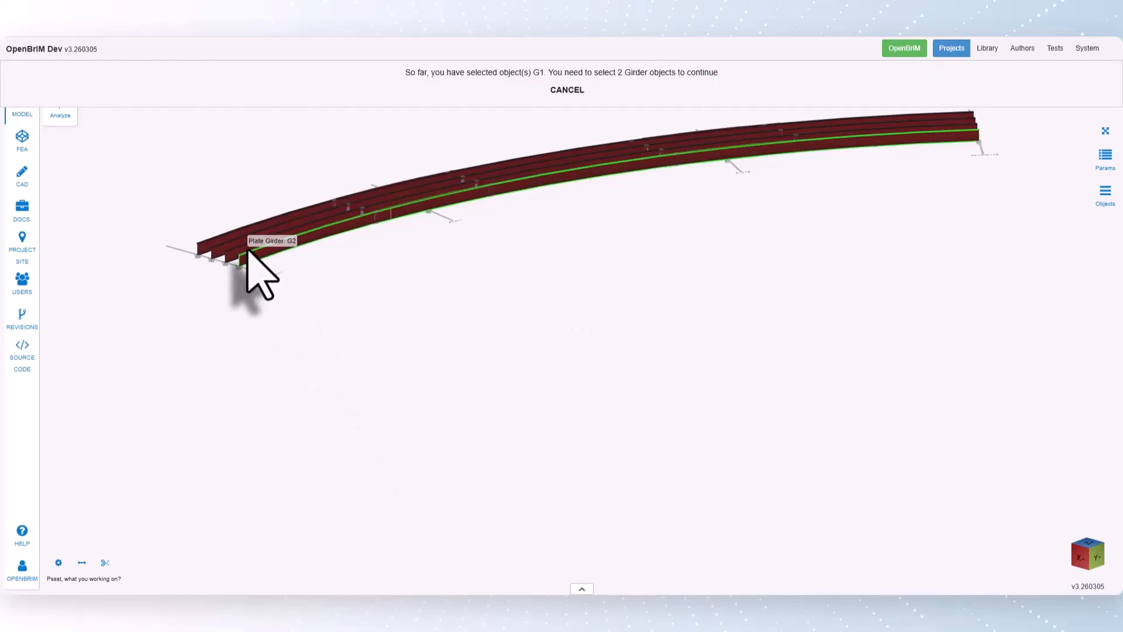
click(248, 252)
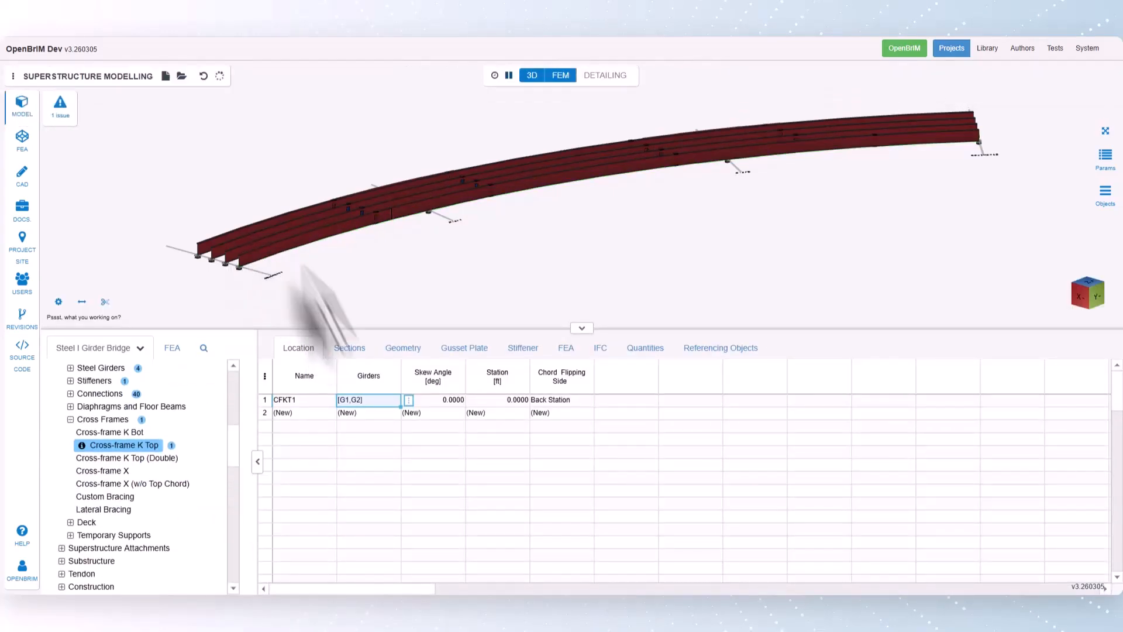
click(65, 111)
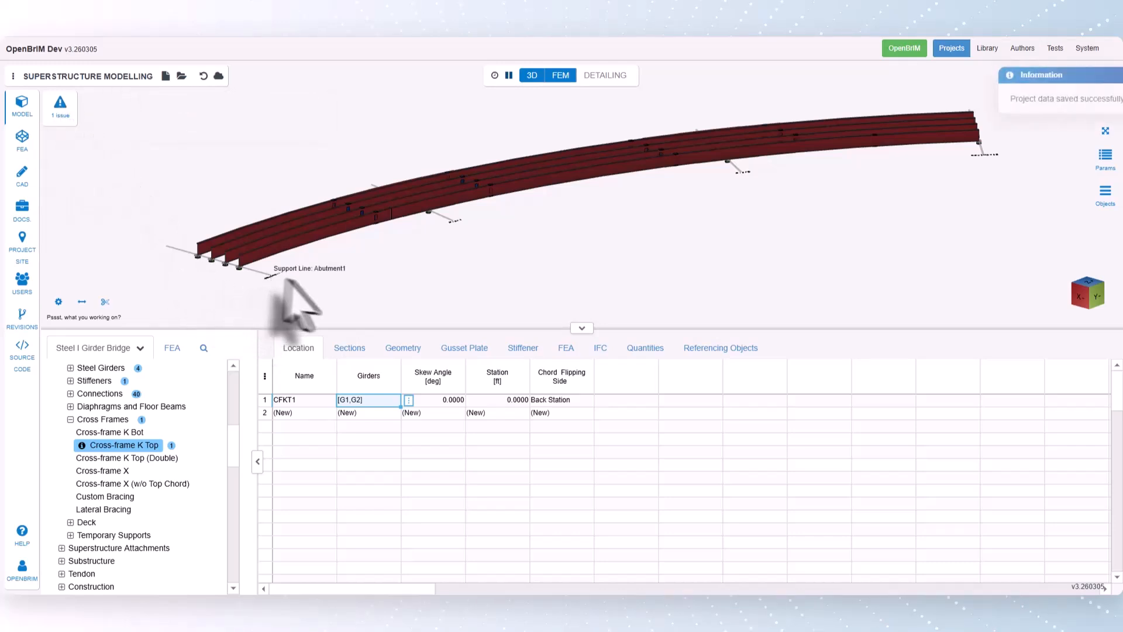
- Import the L Type shape AISCL8X8X3/4 from AISC Steel Shape Database v15.0 as the cross-frame's top chord section
click(350, 349)
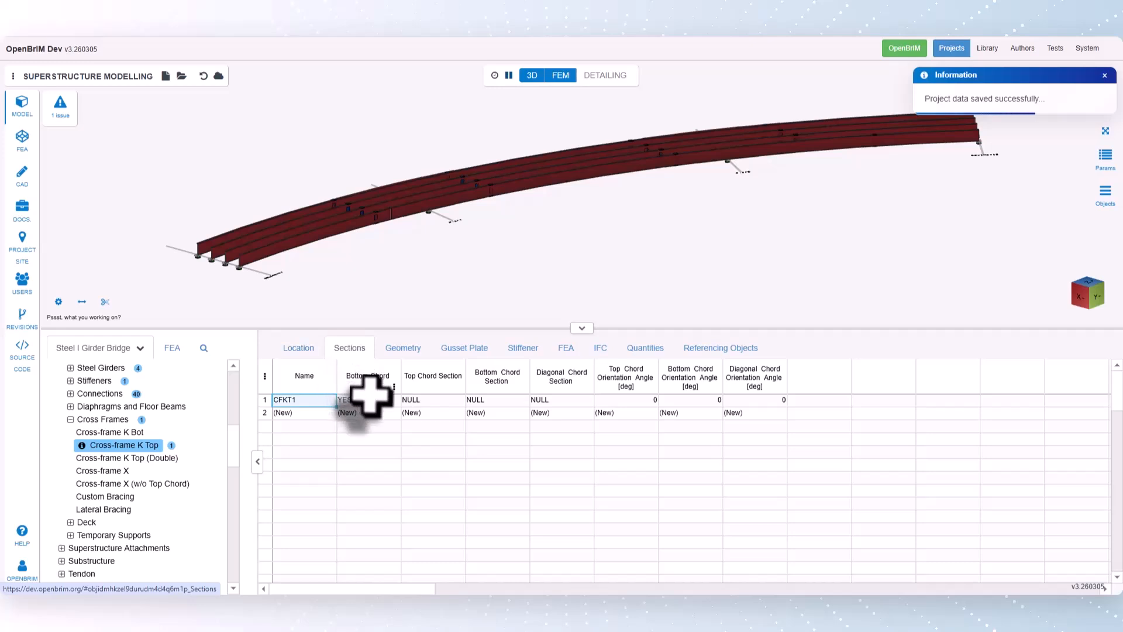
click(448, 403)
right_click(466, 403)
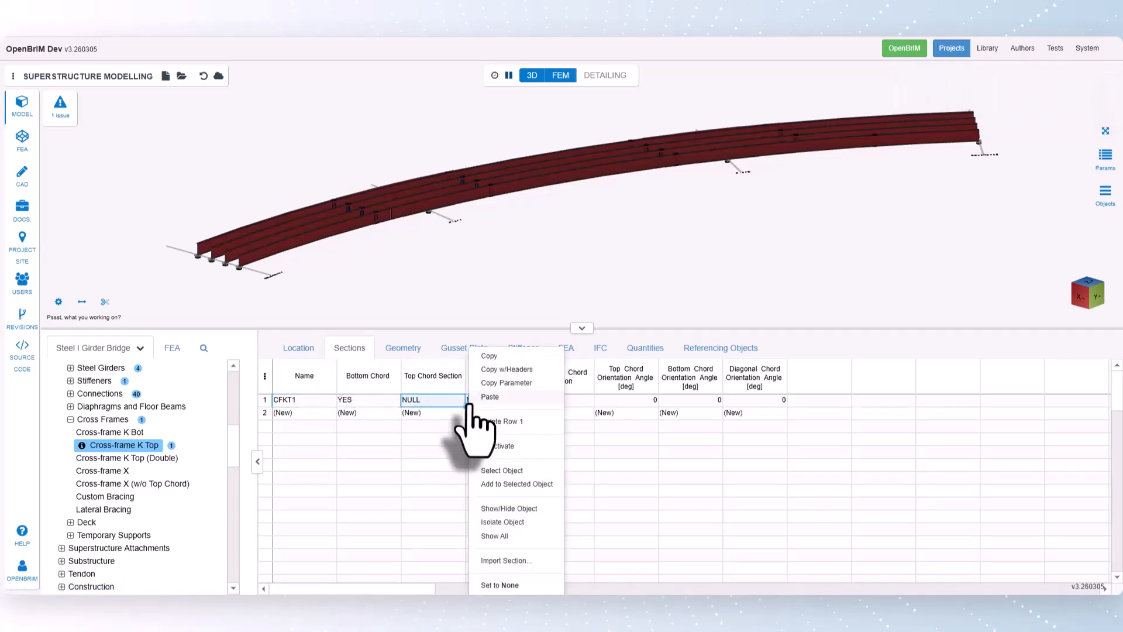
click(508, 562)
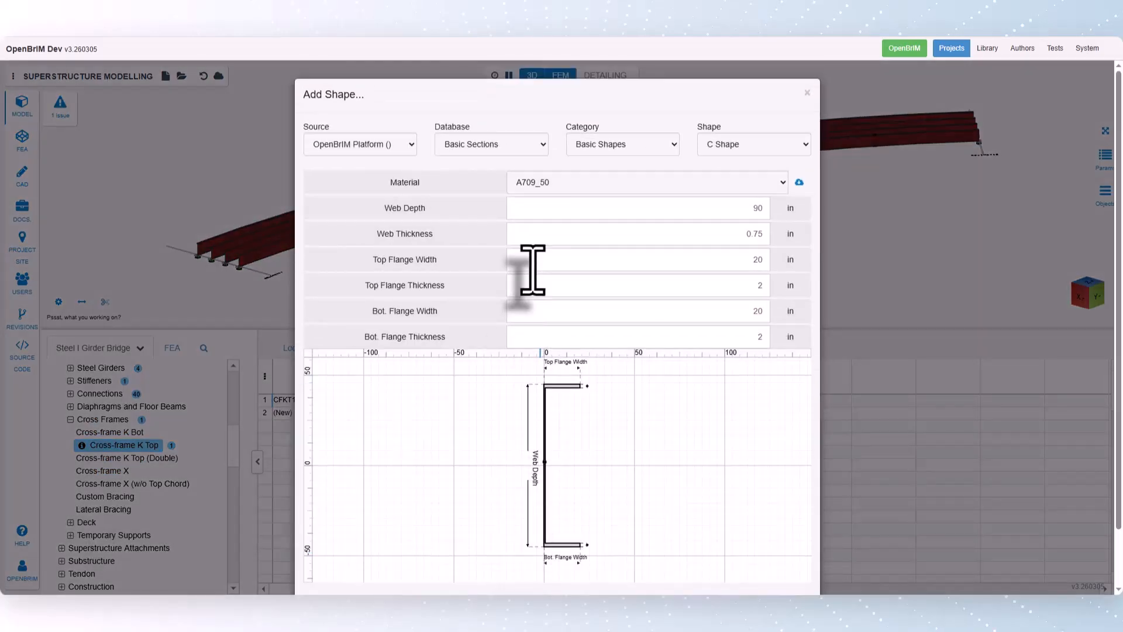
click(485, 146)
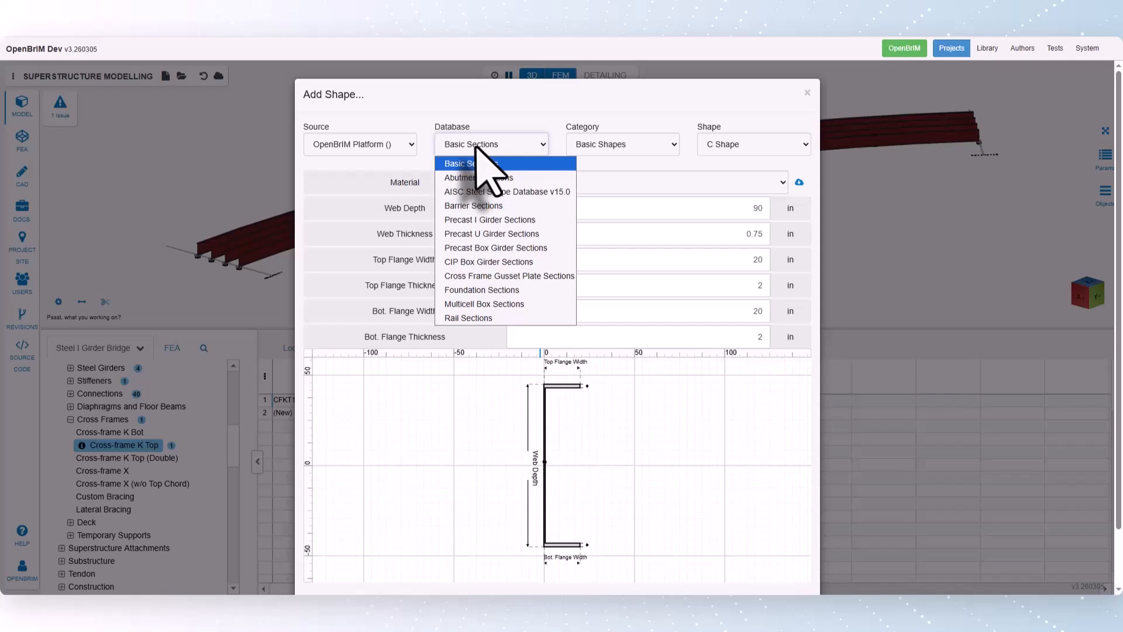
click(482, 192)
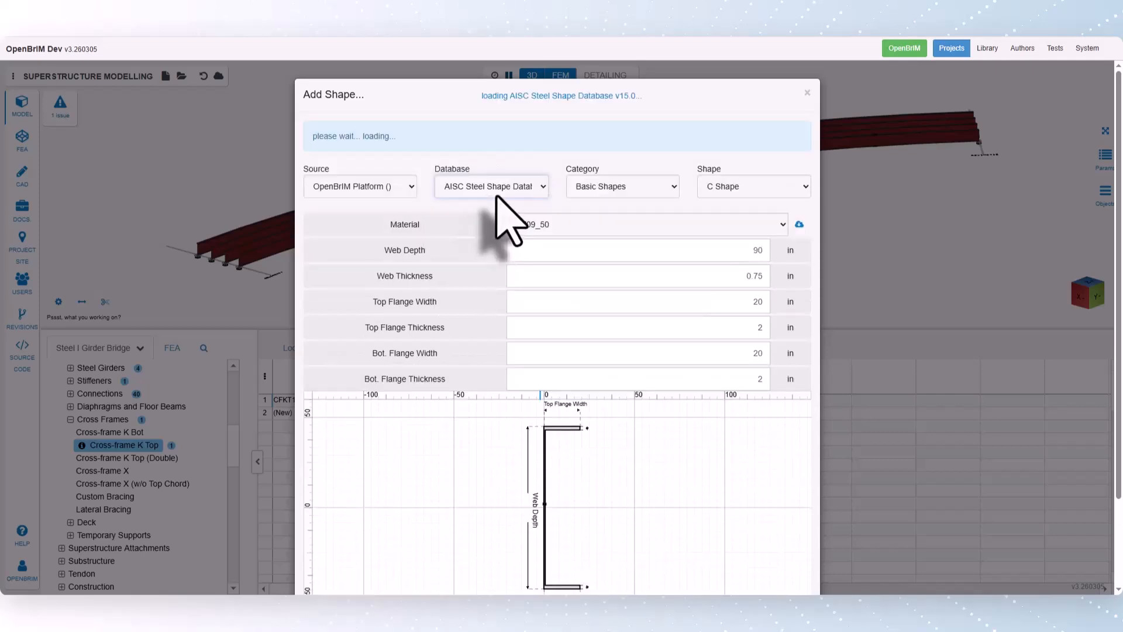
click(584, 144)
click(597, 243)
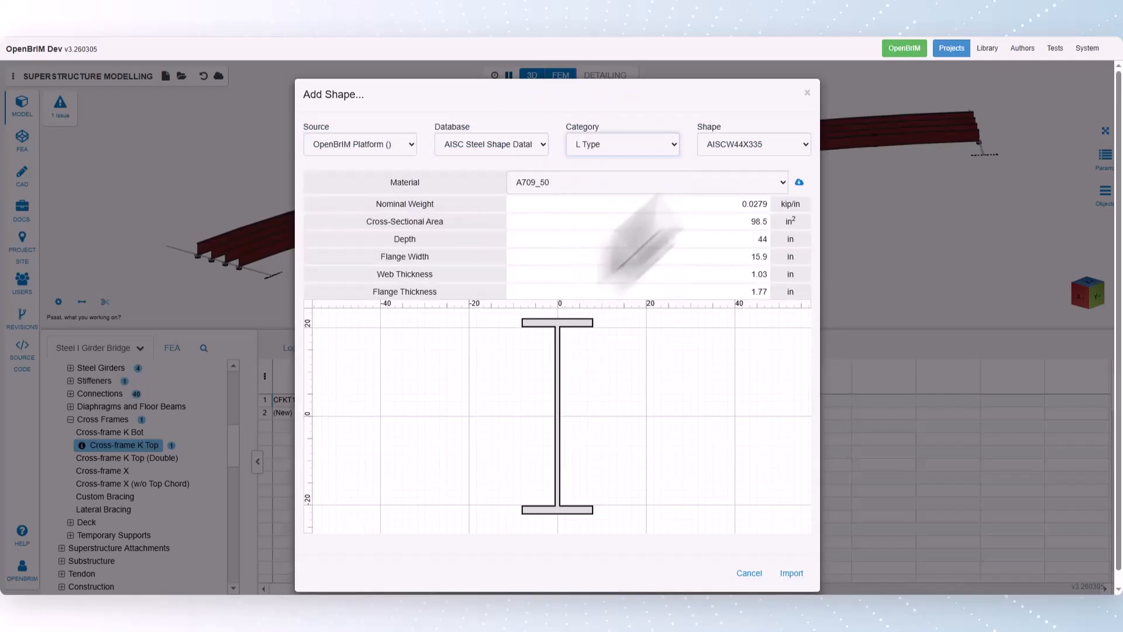
click(748, 148)
scroll(751, 243, down, 2)
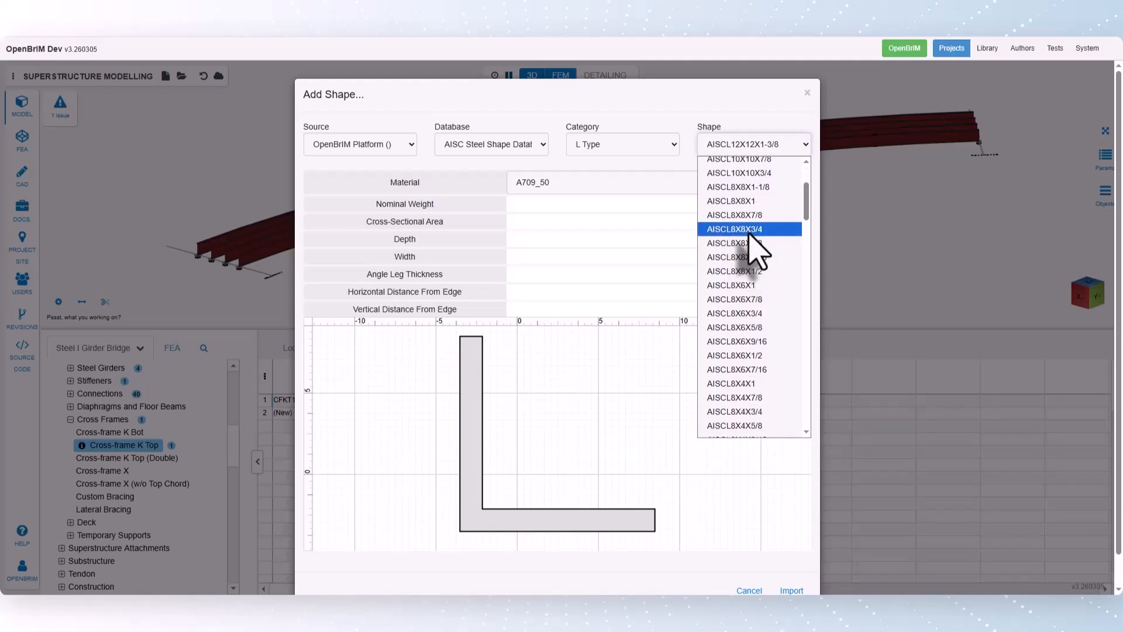
click(751, 231)
scroll(754, 252, down, 1)
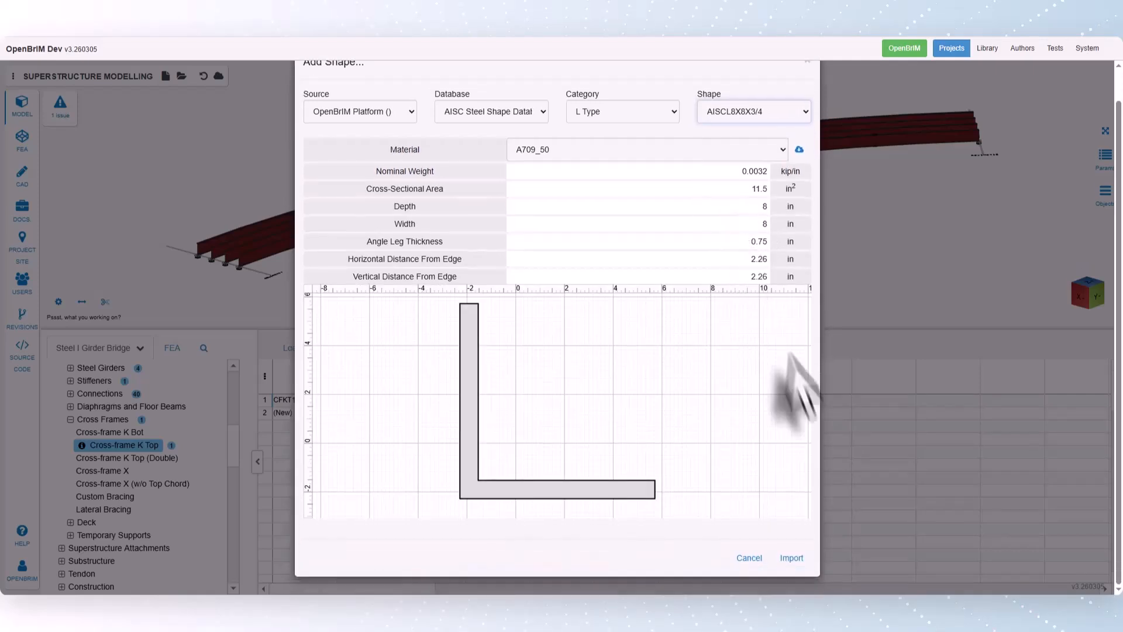
click(793, 558)
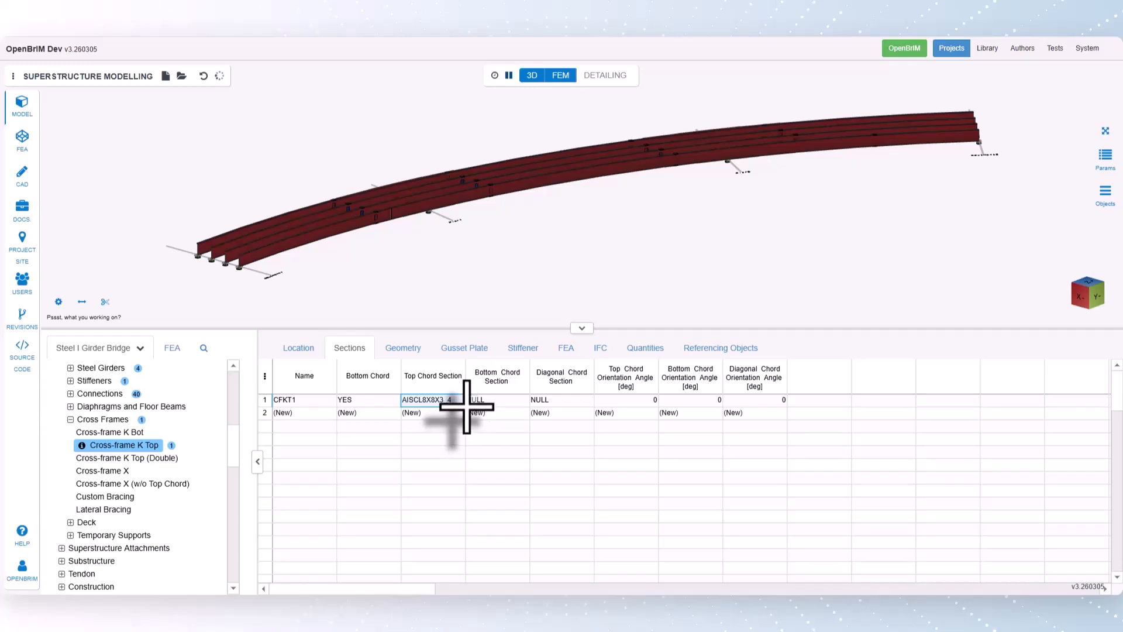
- Apply the AISCL8X8X3_4 section to the cross-frame's bottom chord and diagonal chord as well, and return to its location data
drag(461, 407, 541, 401)
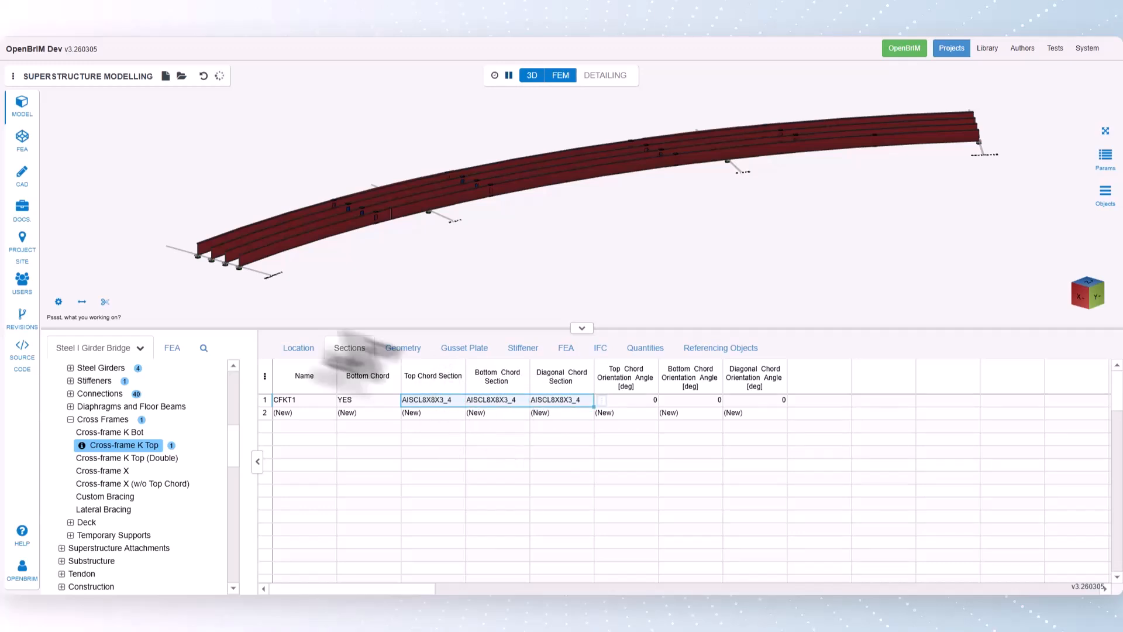
click(299, 348)
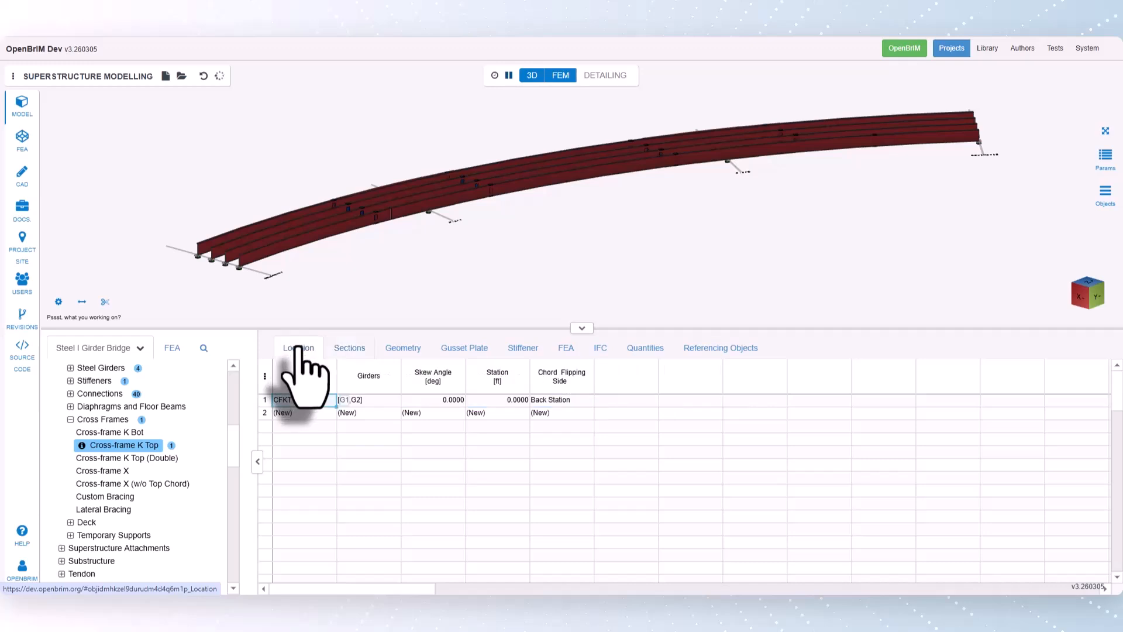
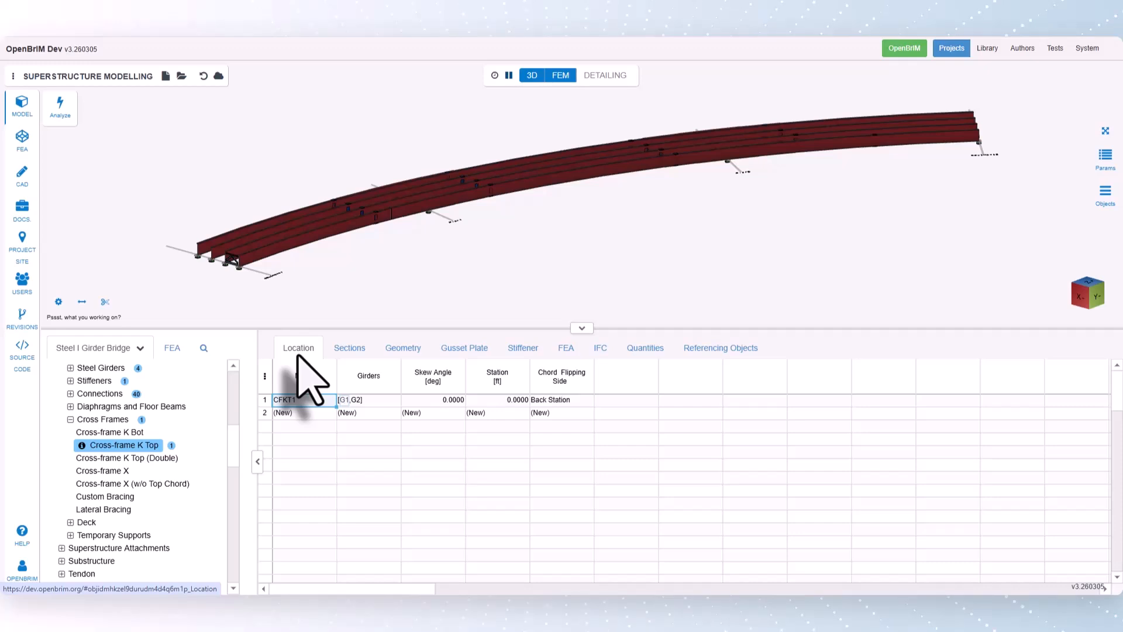
- Set the station of the K Top cross-frame between G1 and G2 to Start
click(461, 399)
click(493, 400)
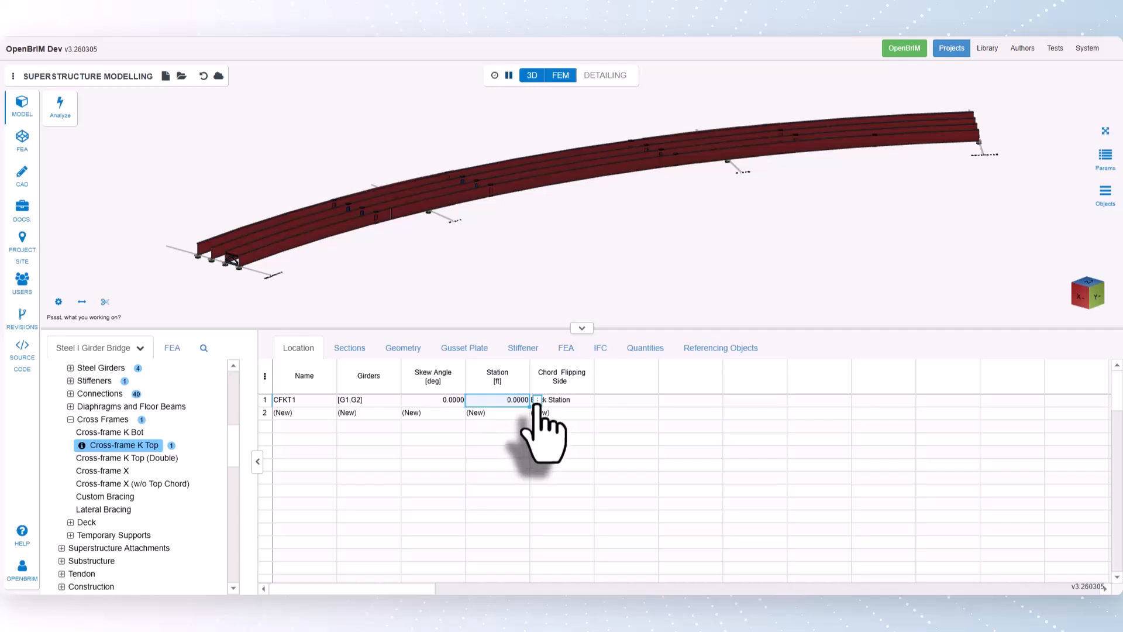
click(537, 401)
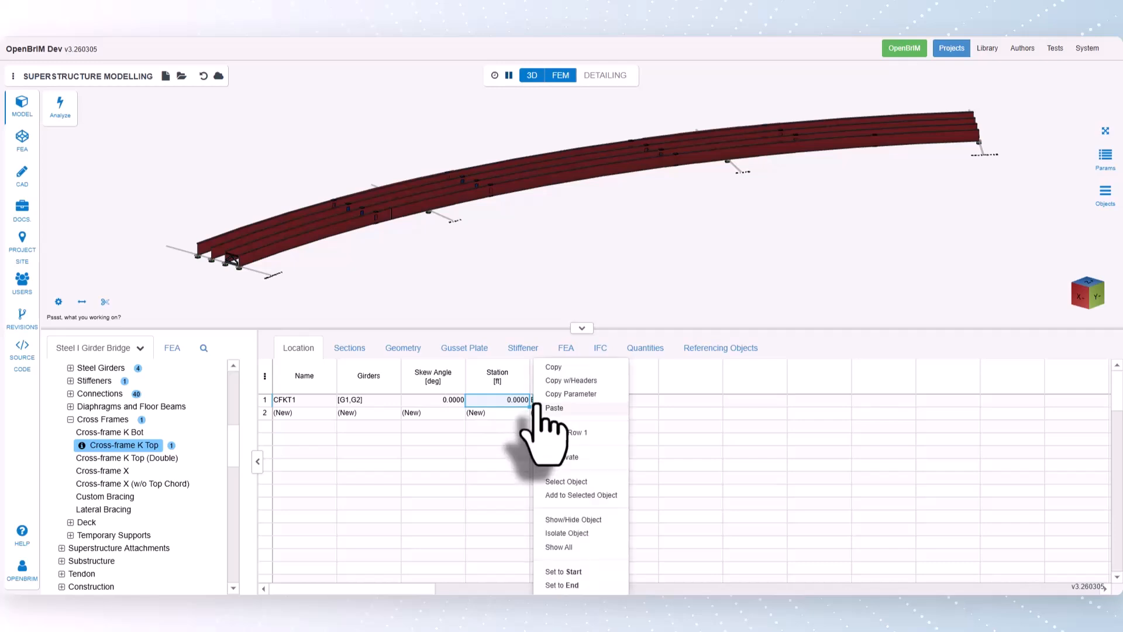
click(581, 572)
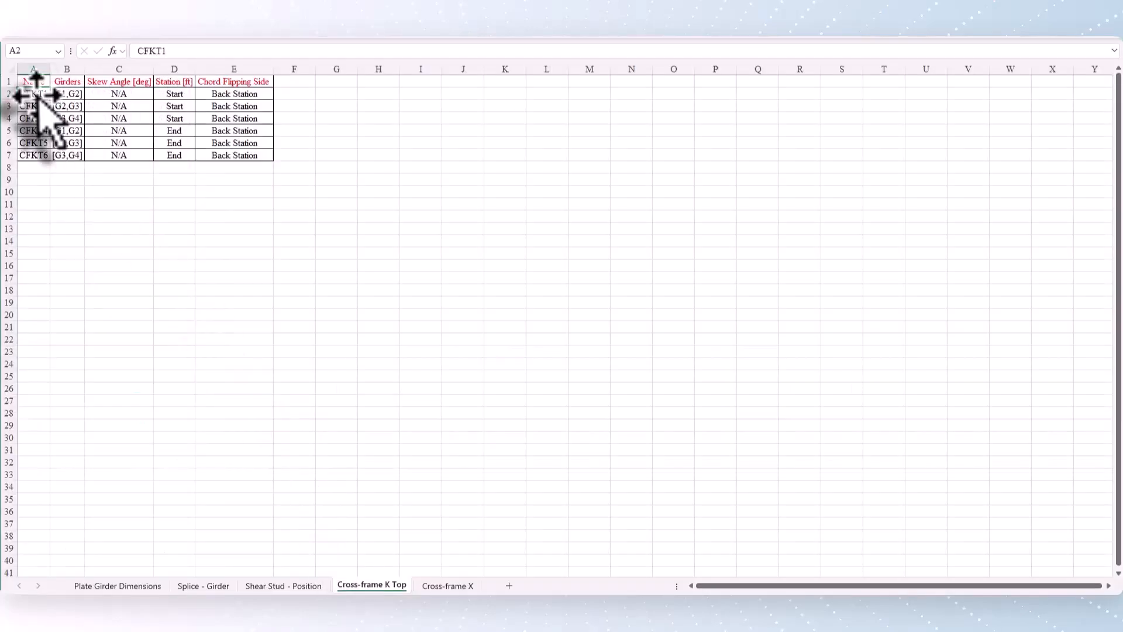
- Copy rows CFKT1 to CFKT6 from the Cross-frame K Top spreadsheet into the K Top location table and inspect the end frames
drag(27, 93, 258, 165)
key(ctrl+c)
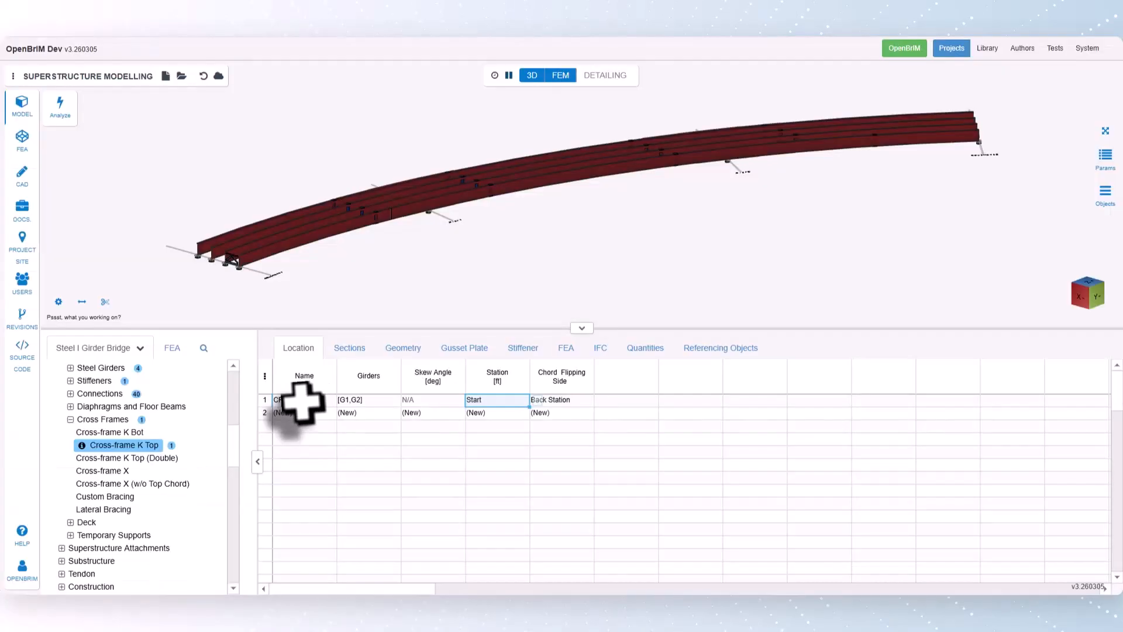
click(302, 400)
key(ctrl+v)
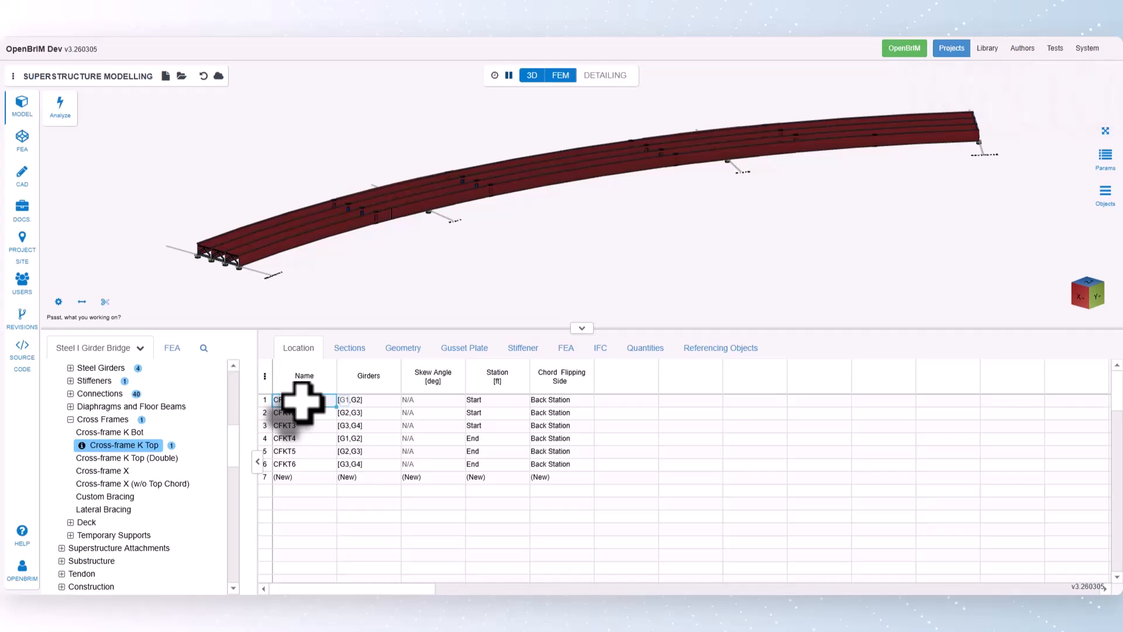
scroll(217, 275, up, 10)
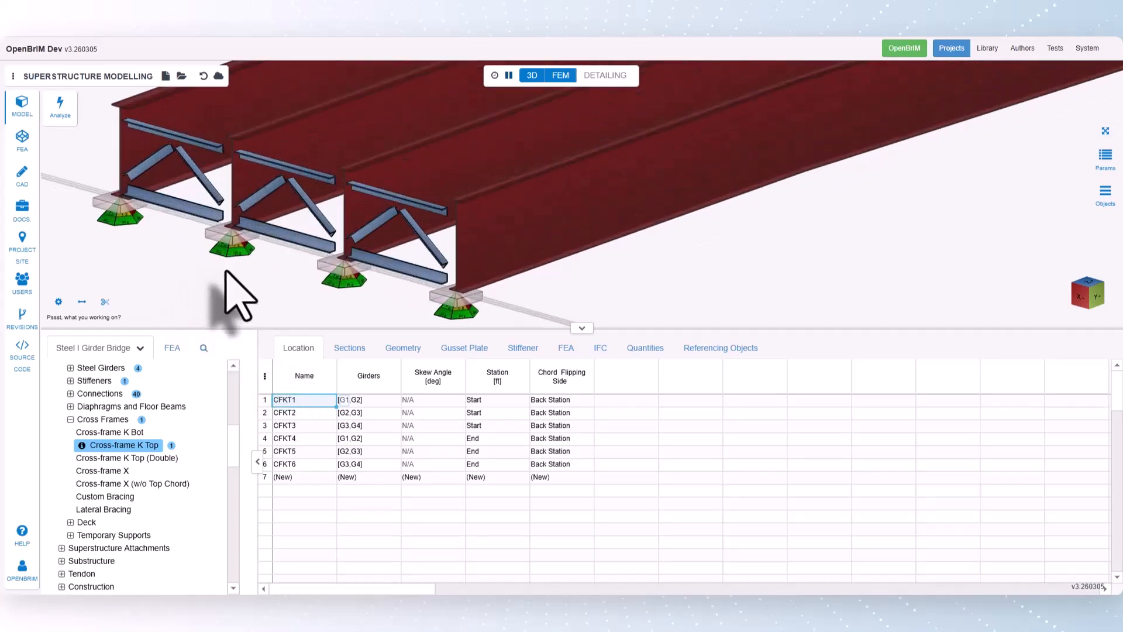
scroll(237, 293, down, 10)
click(1105, 130)
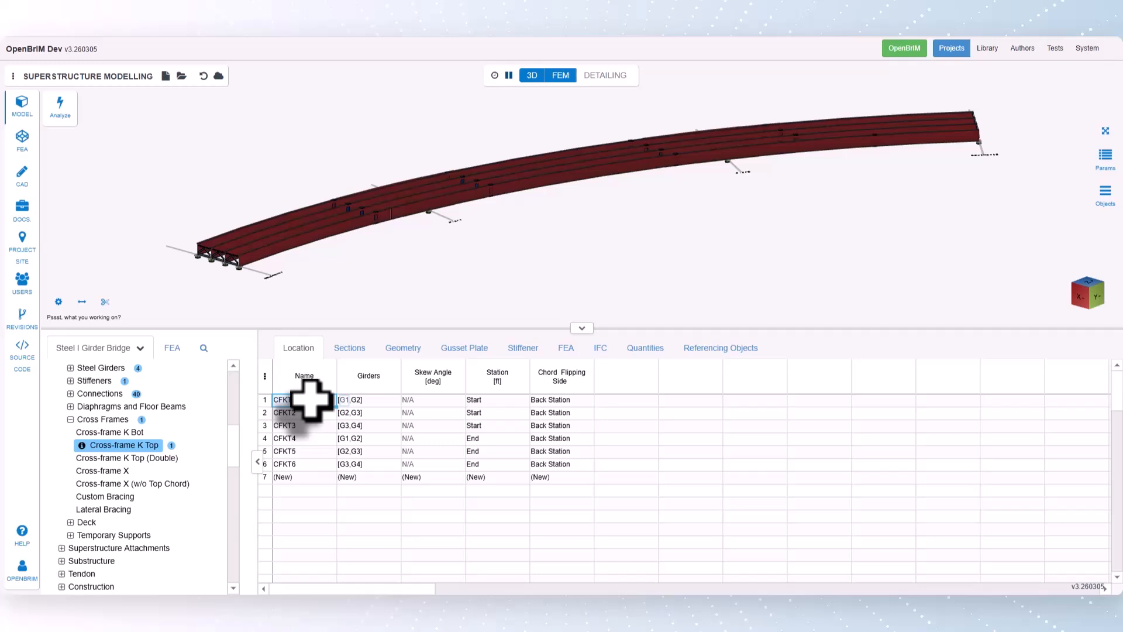
- Add a Cross-frame X between girders G1 and G2 by picking both girders in the model
click(115, 471)
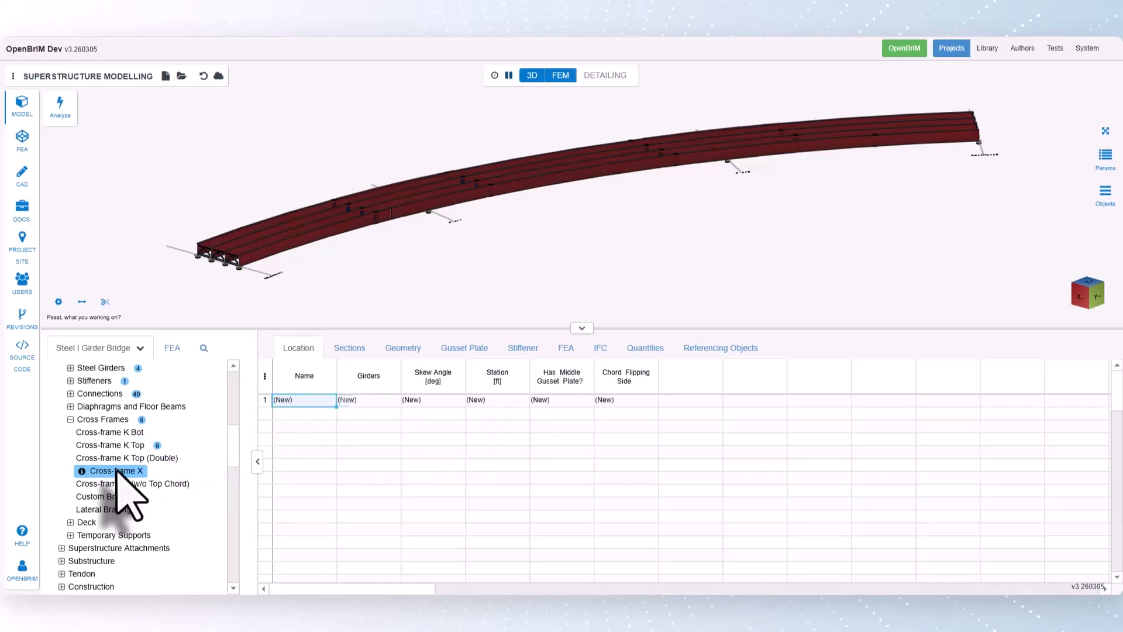
click(377, 400)
click(408, 400)
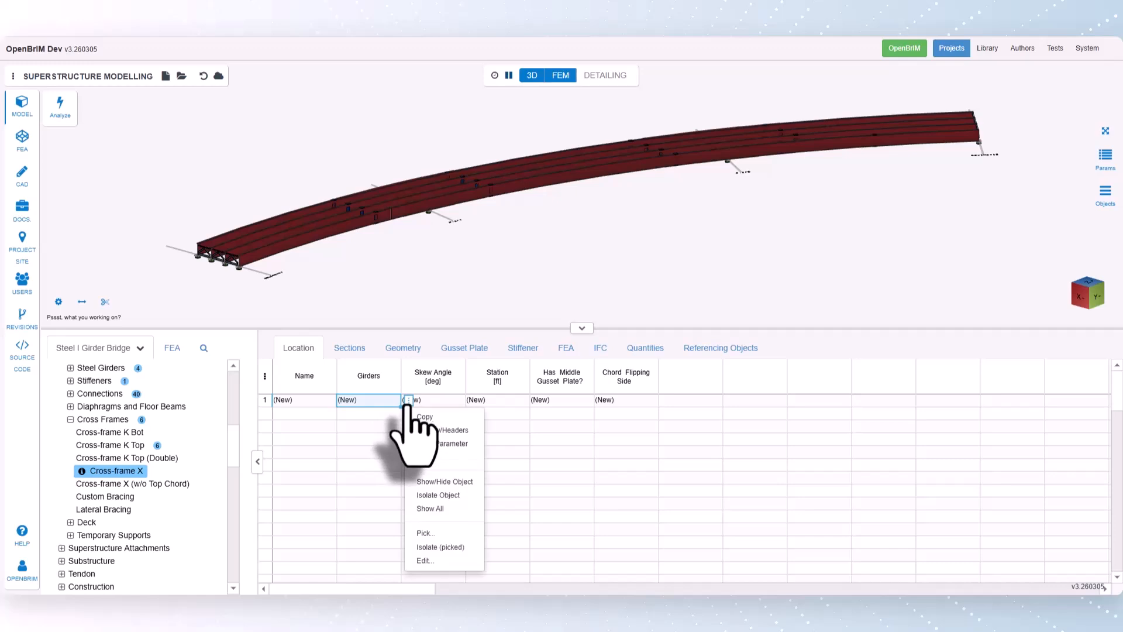
click(429, 538)
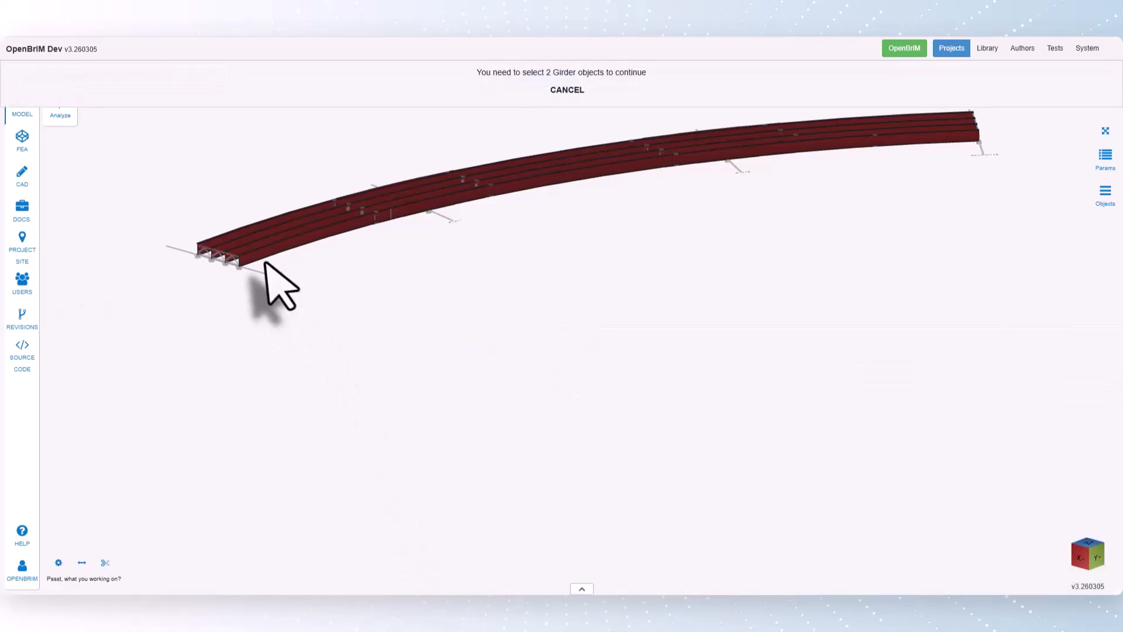
scroll(263, 275, up, 2)
click(255, 248)
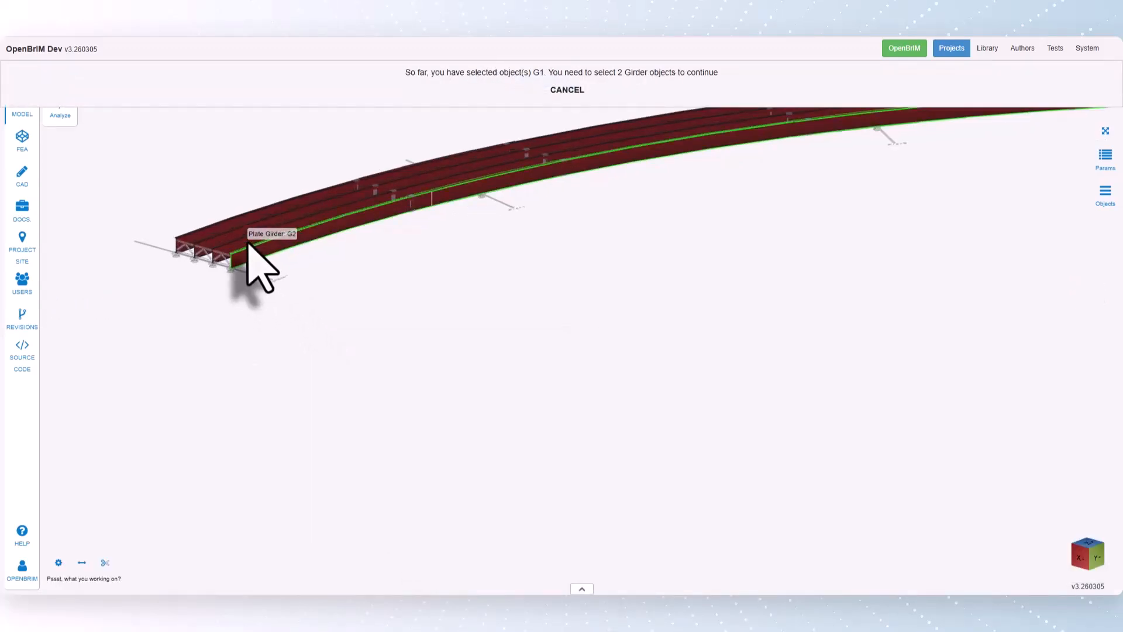
click(245, 252)
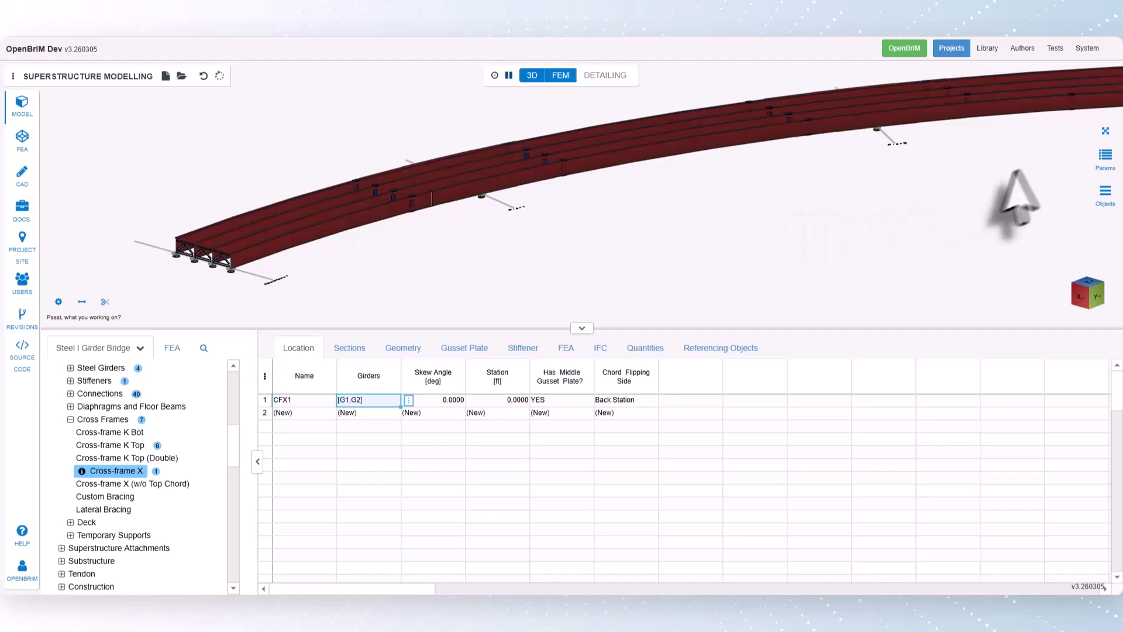
click(1106, 131)
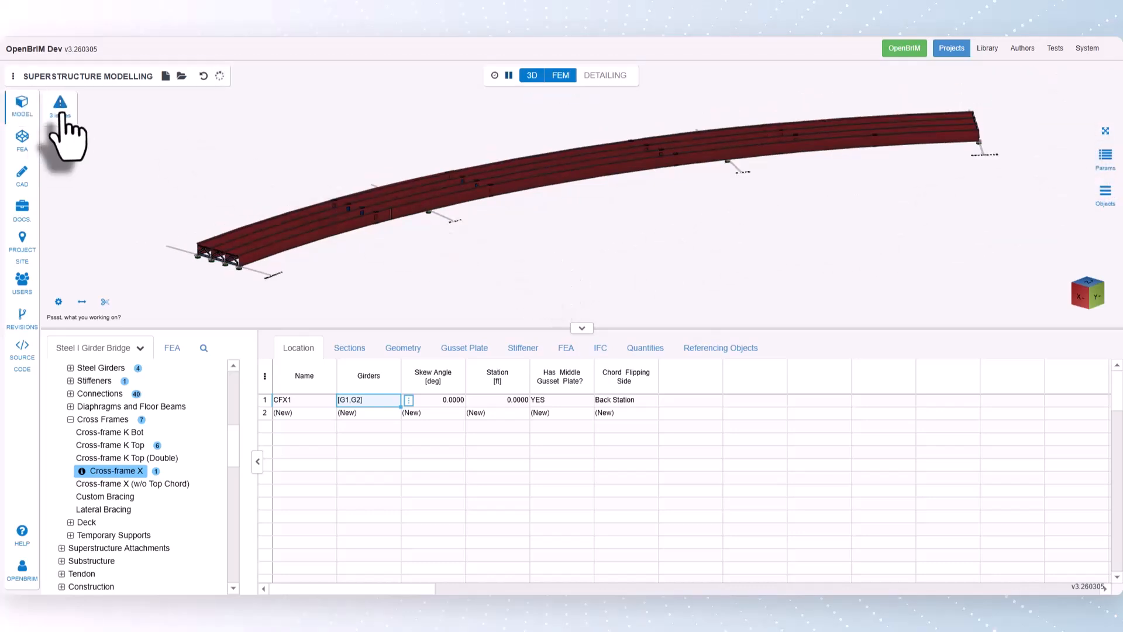
- Assign the AISCL8X8X3_4 section to the top, bottom and diagonal chords of cross-frame CFX1
click(343, 350)
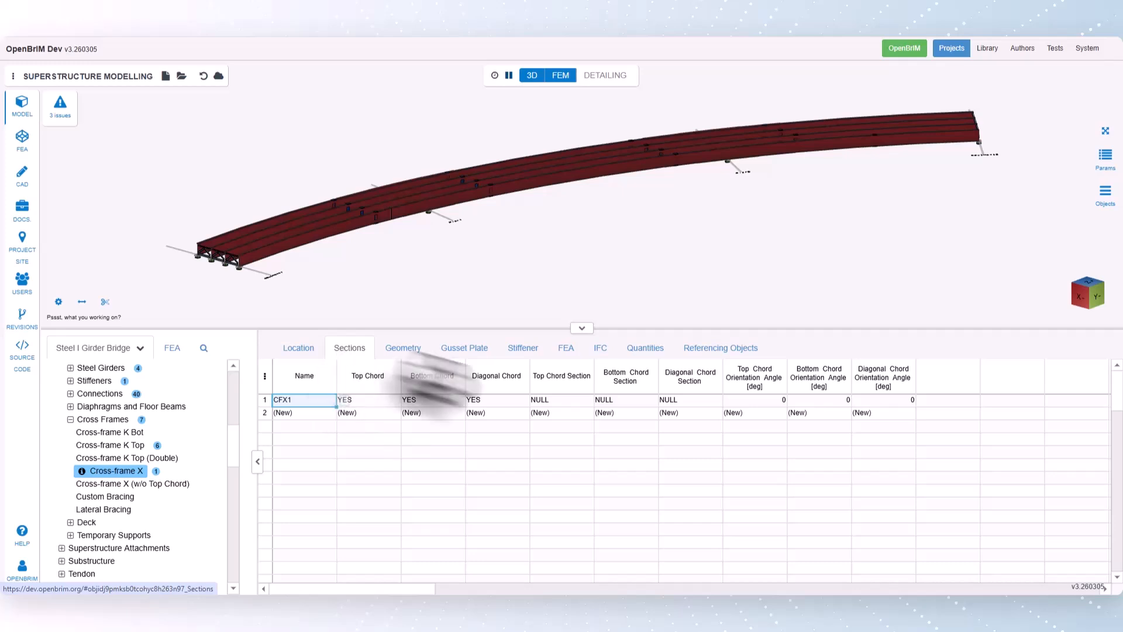
click(566, 402)
right_click(600, 403)
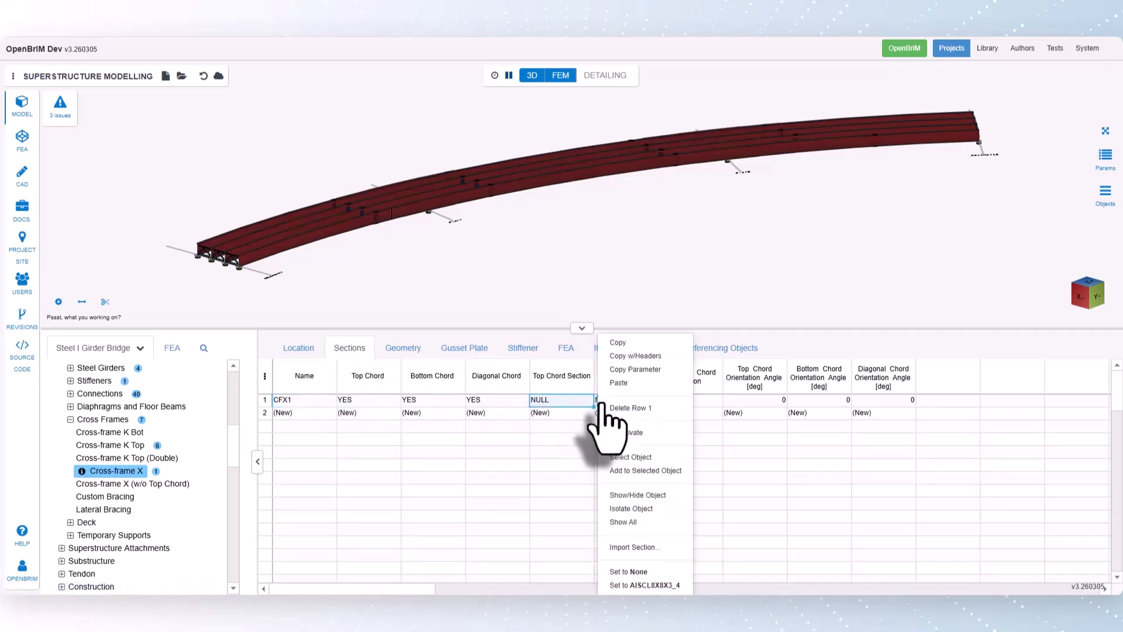
click(656, 585)
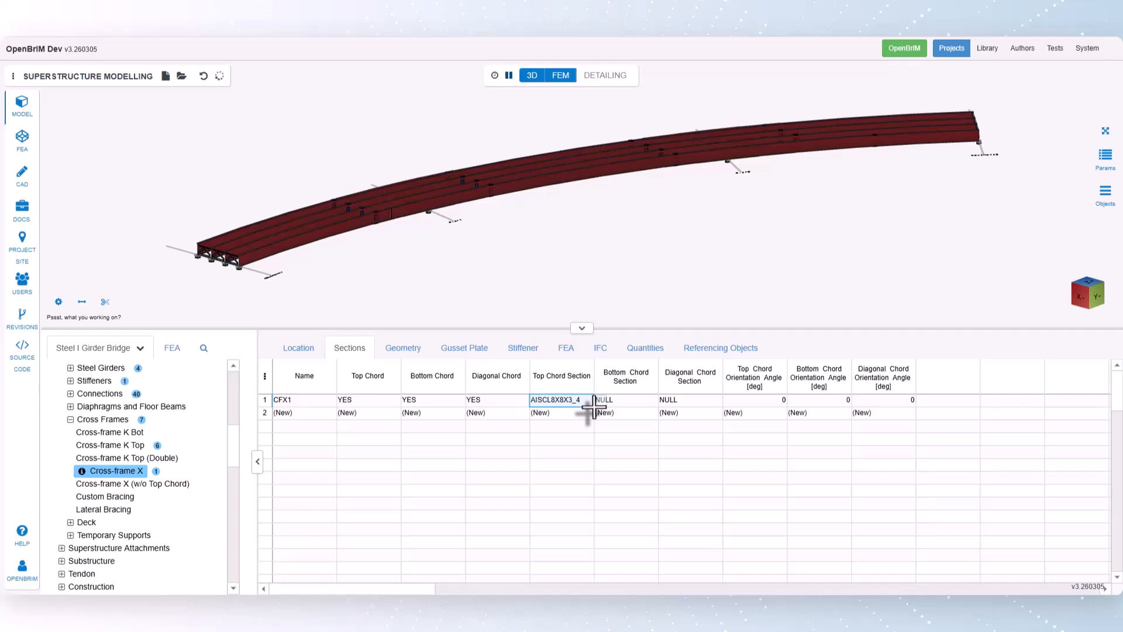
drag(594, 406, 690, 406)
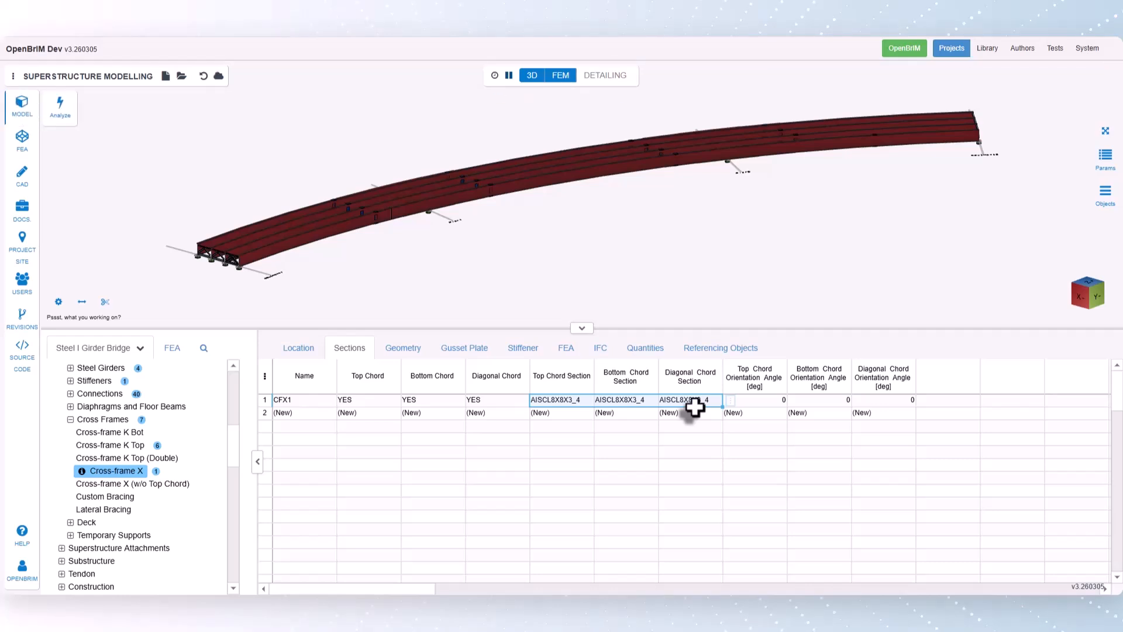
- Return to the X cross-frame's location data and set the station of CFX1 to 20 ft
click(303, 353)
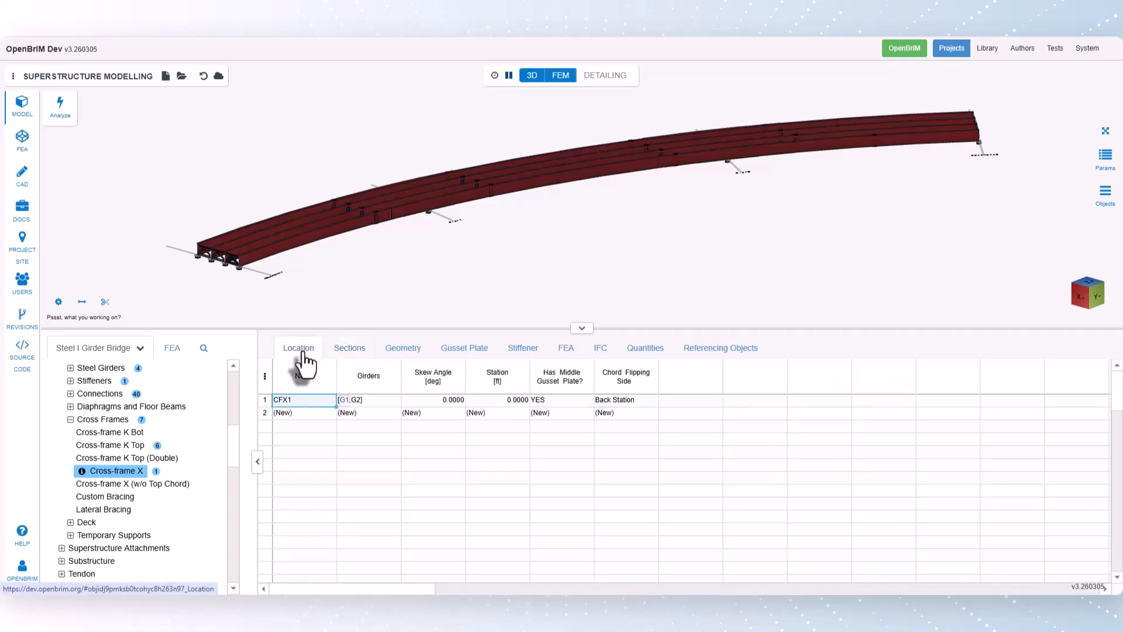
click(433, 402)
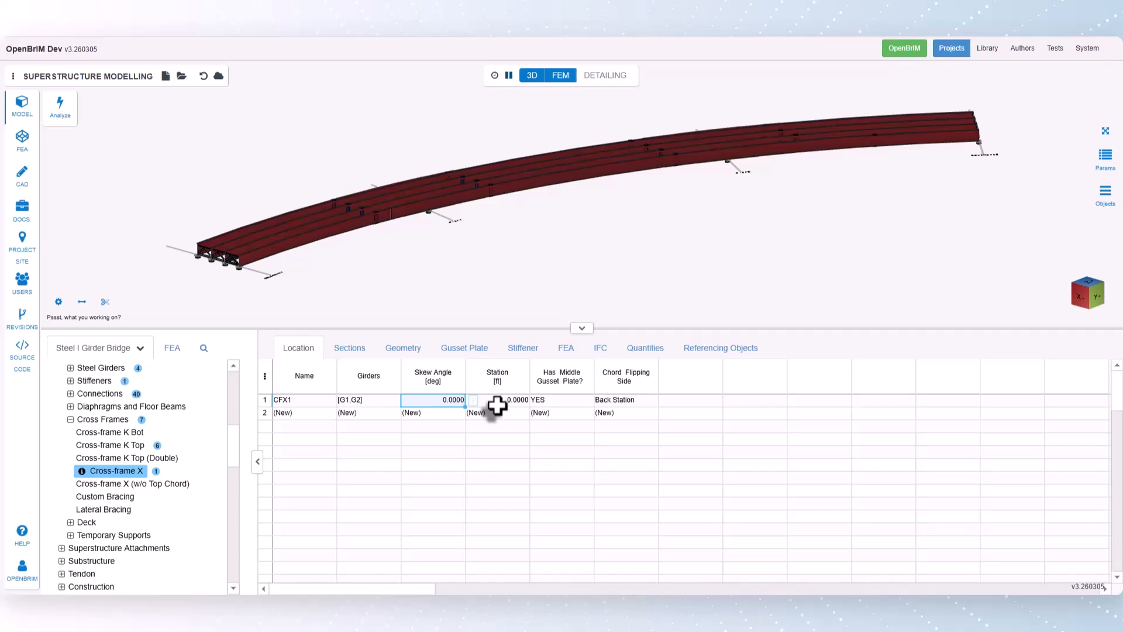
click(497, 405)
text(20)
key(Return)
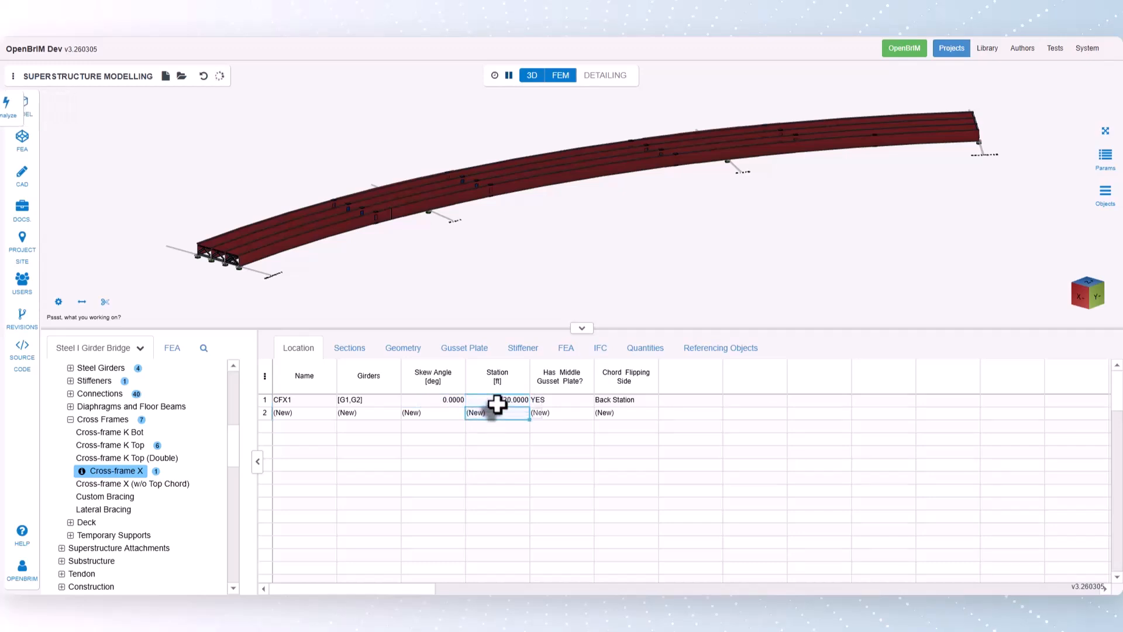
- Set the middle gusset plate option of cross-frame CFX1 to NO
click(556, 401)
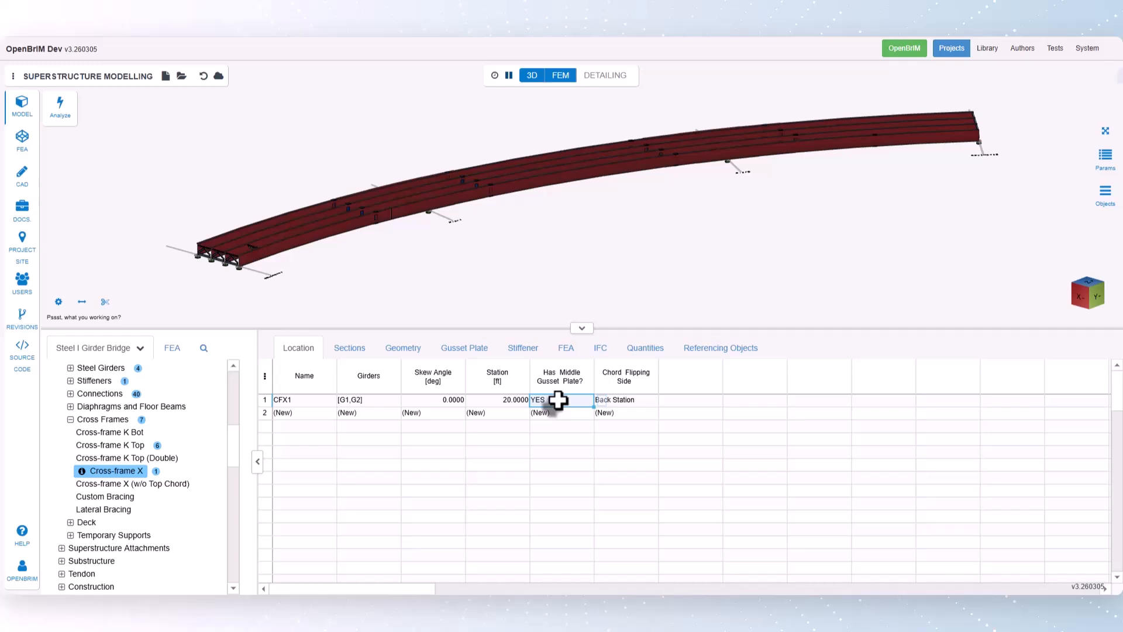
right_click(597, 403)
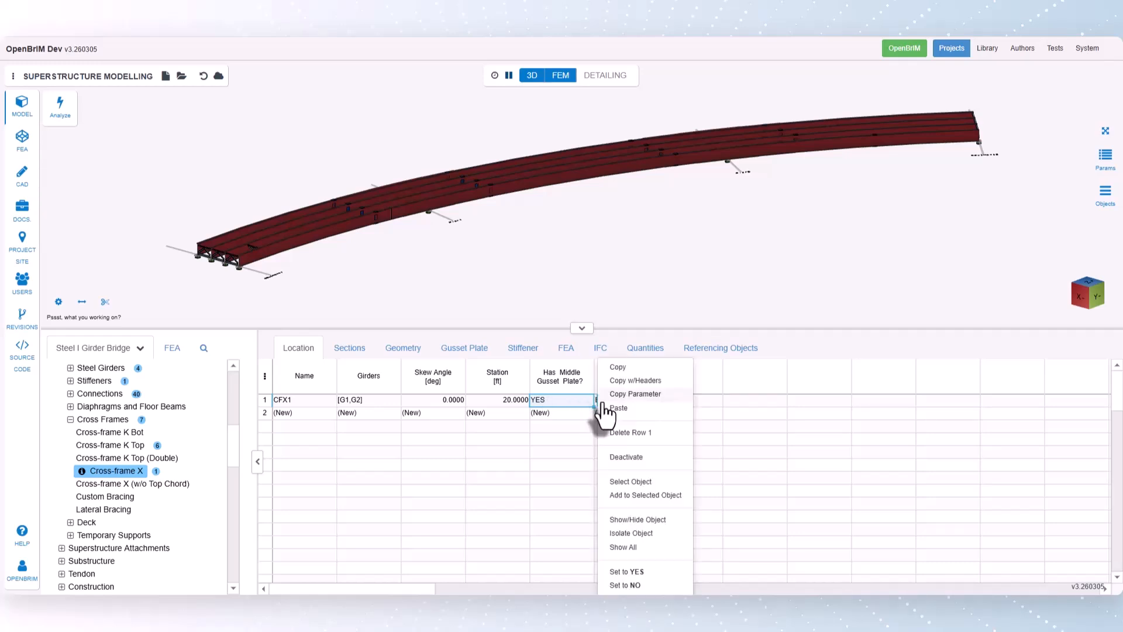
click(621, 585)
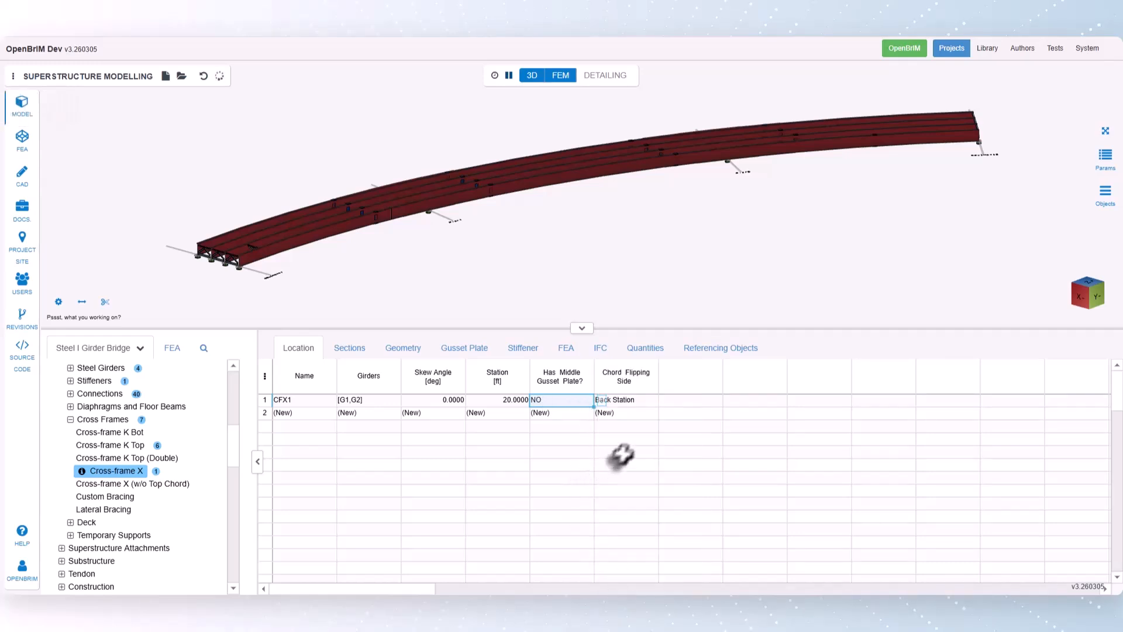
click(633, 402)
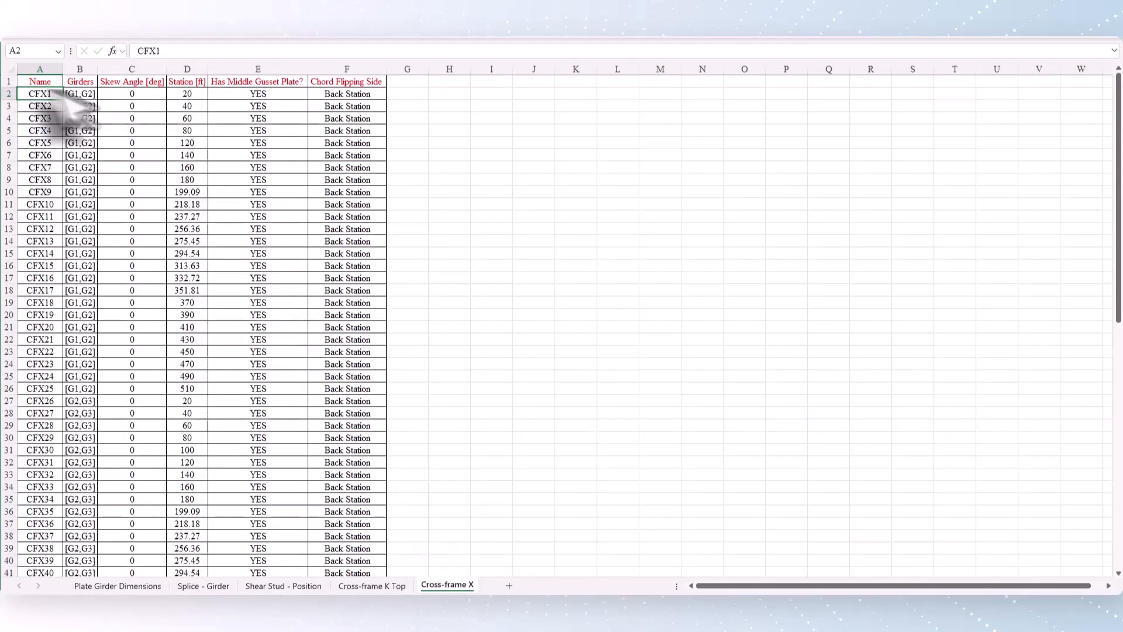
- Copy rows CFX1 to CFX78 from the Cross-frame X spreadsheet into the X cross-frame location table and inspect the frames in the model
drag(46, 96, 371, 555)
key(ctrl+c)
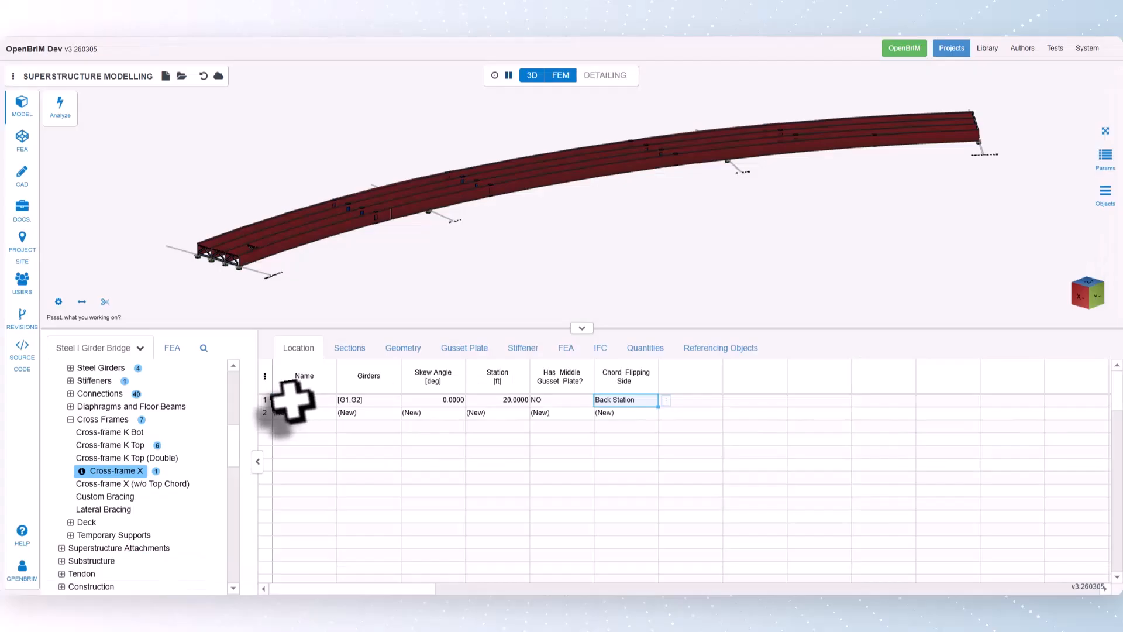
click(293, 400)
key(ctrl+v)
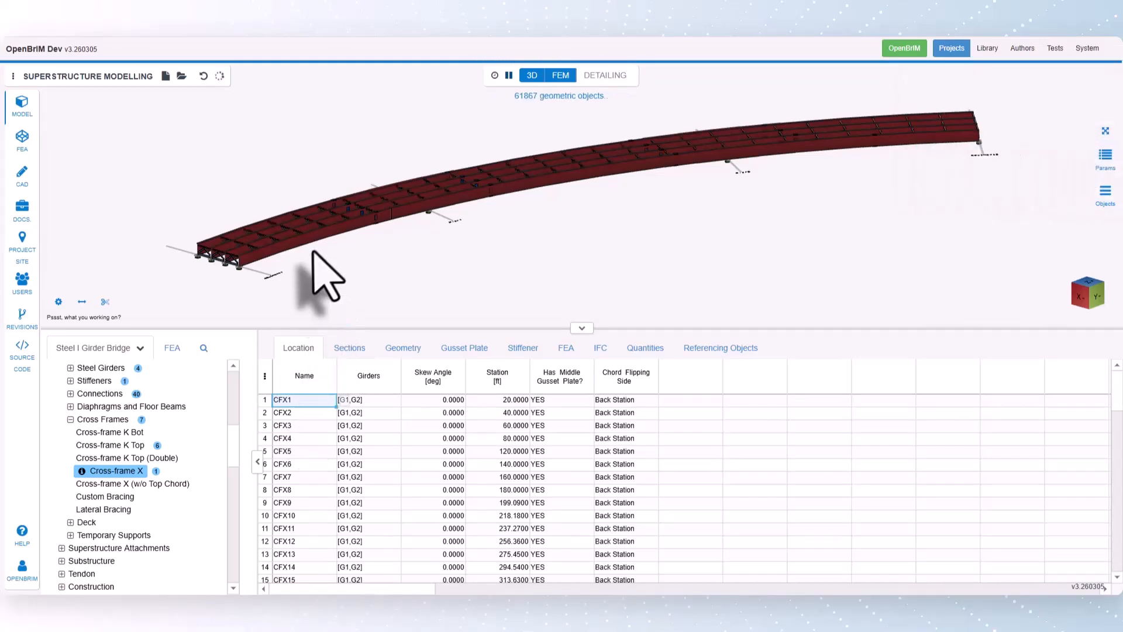
drag(321, 270, 490, 299)
scroll(486, 275, up, 10)
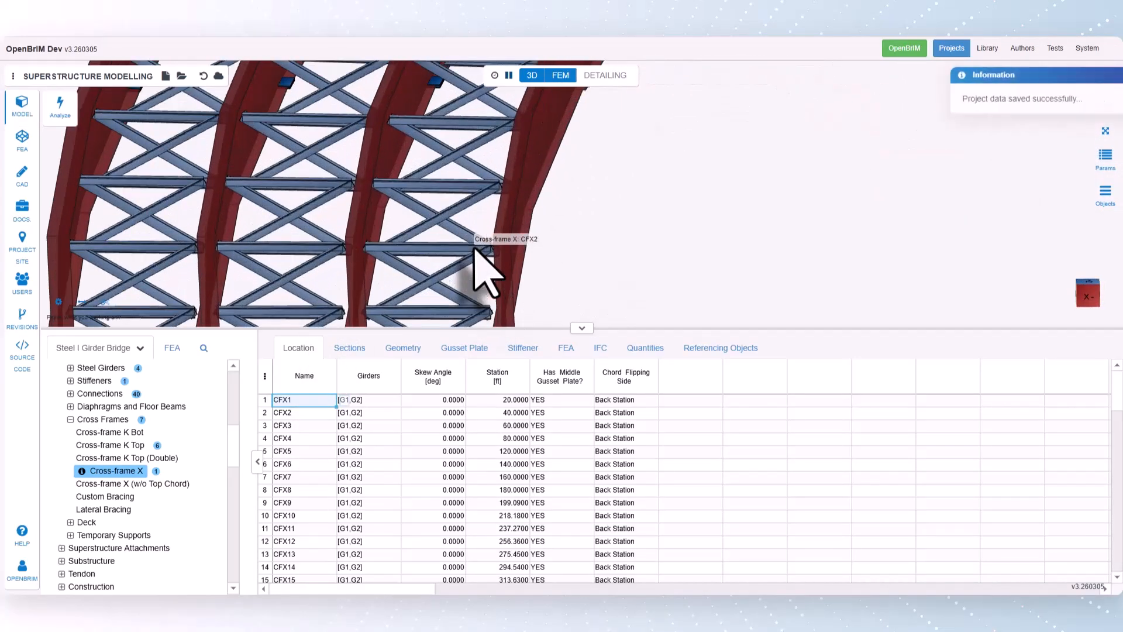
scroll(475, 248, down, 10)
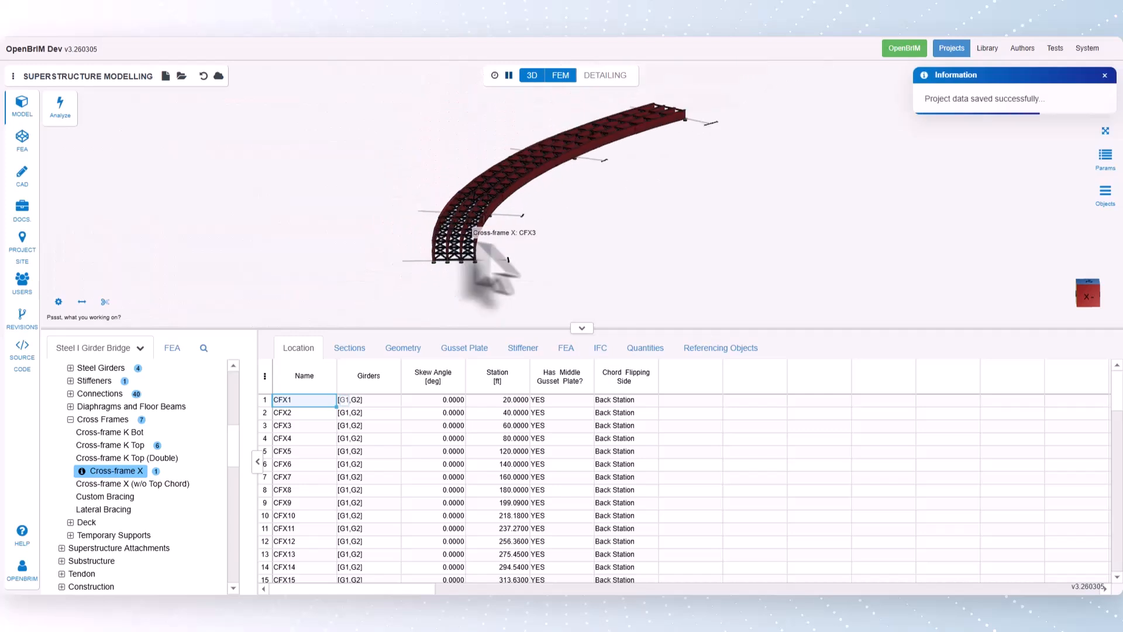
drag(574, 262, 554, 261)
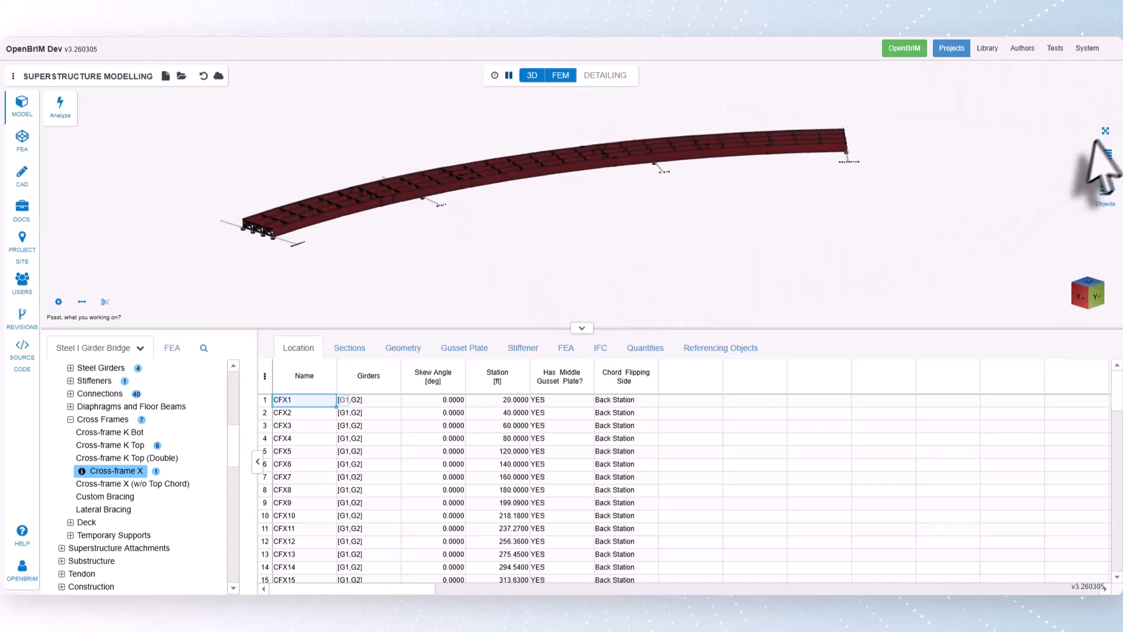
click(1104, 133)
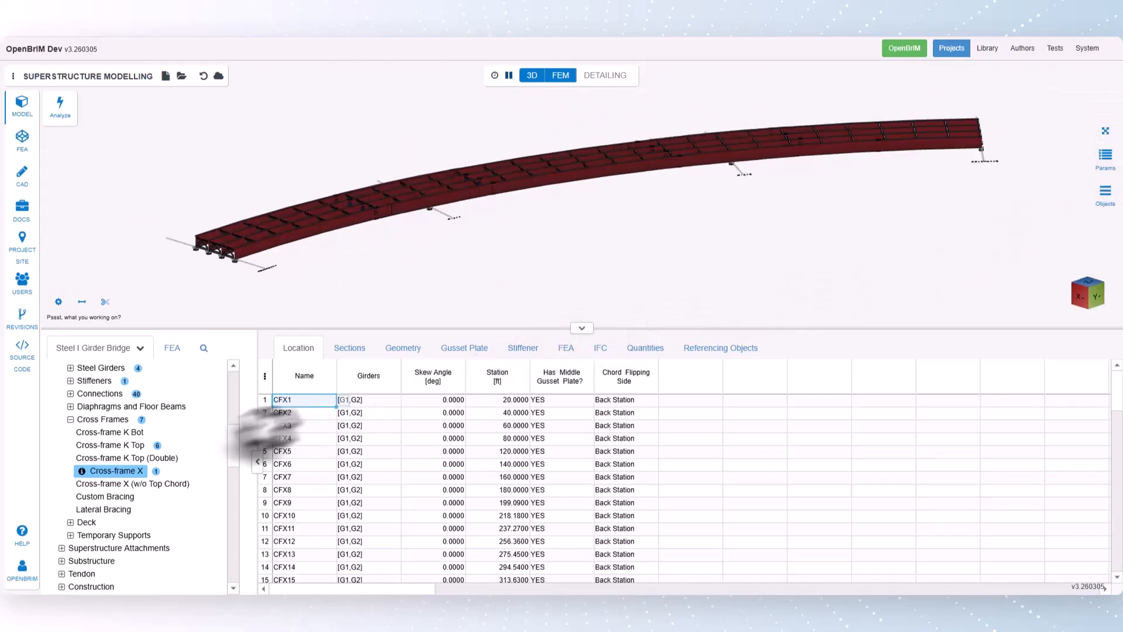
- Open the deck's Cross-Section table and add a cross-section with custom alignments for deck edges set to YES
click(71, 419)
click(70, 432)
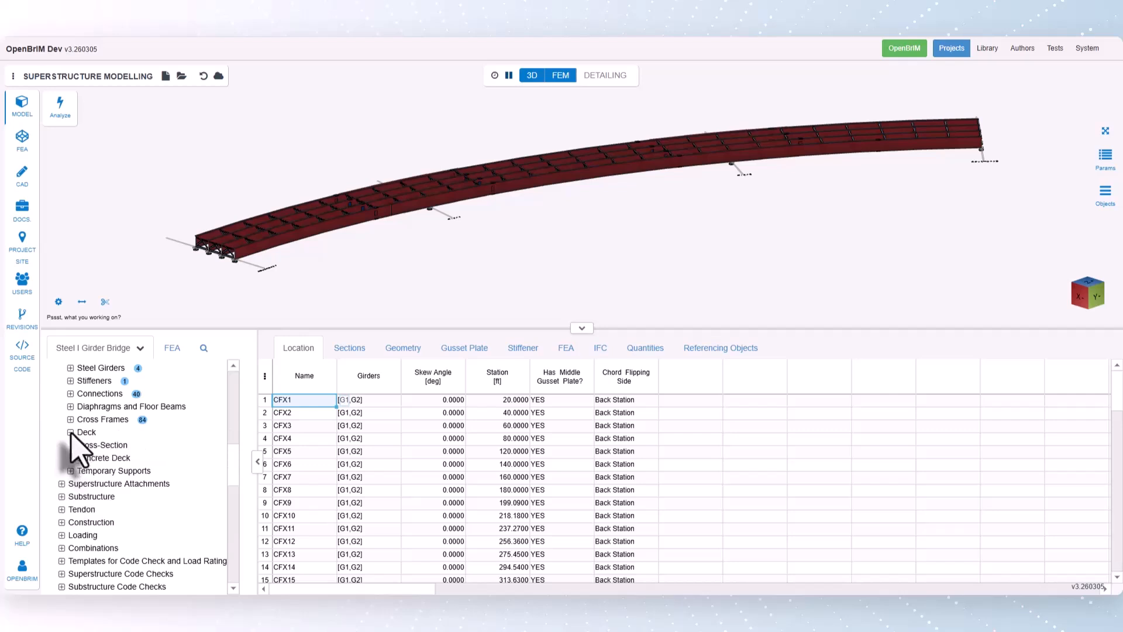
click(92, 446)
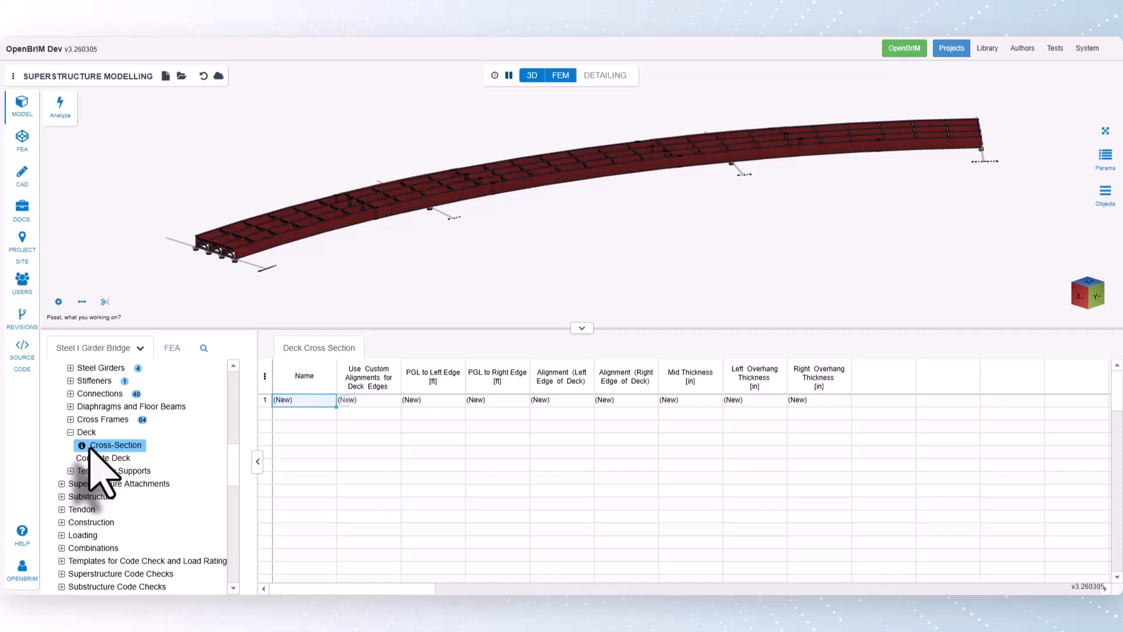
click(363, 399)
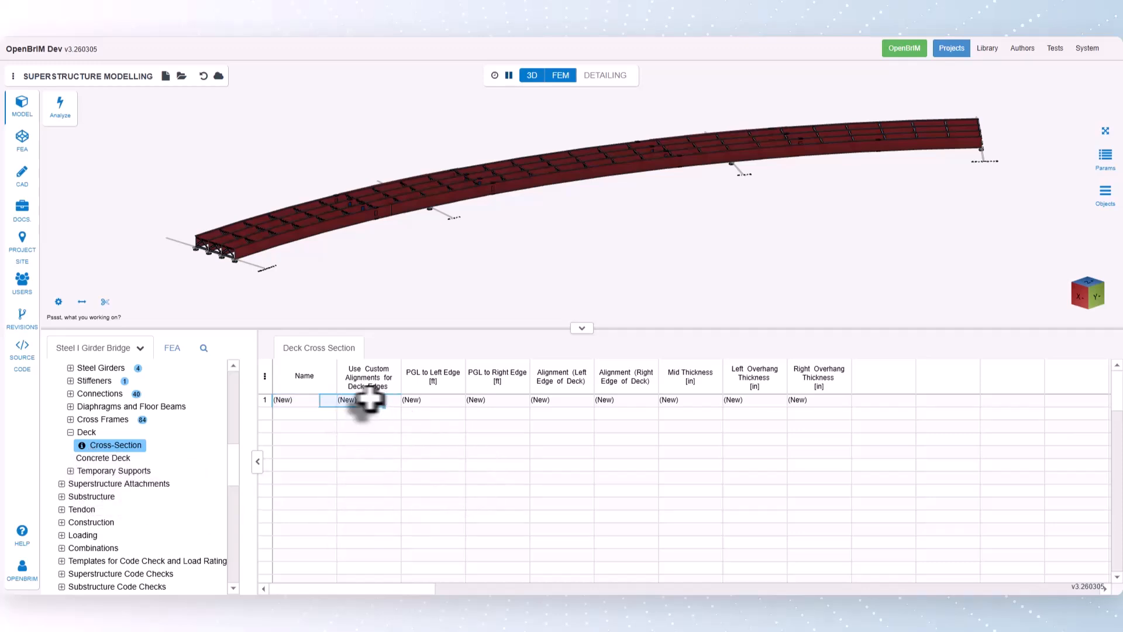
right_click(409, 400)
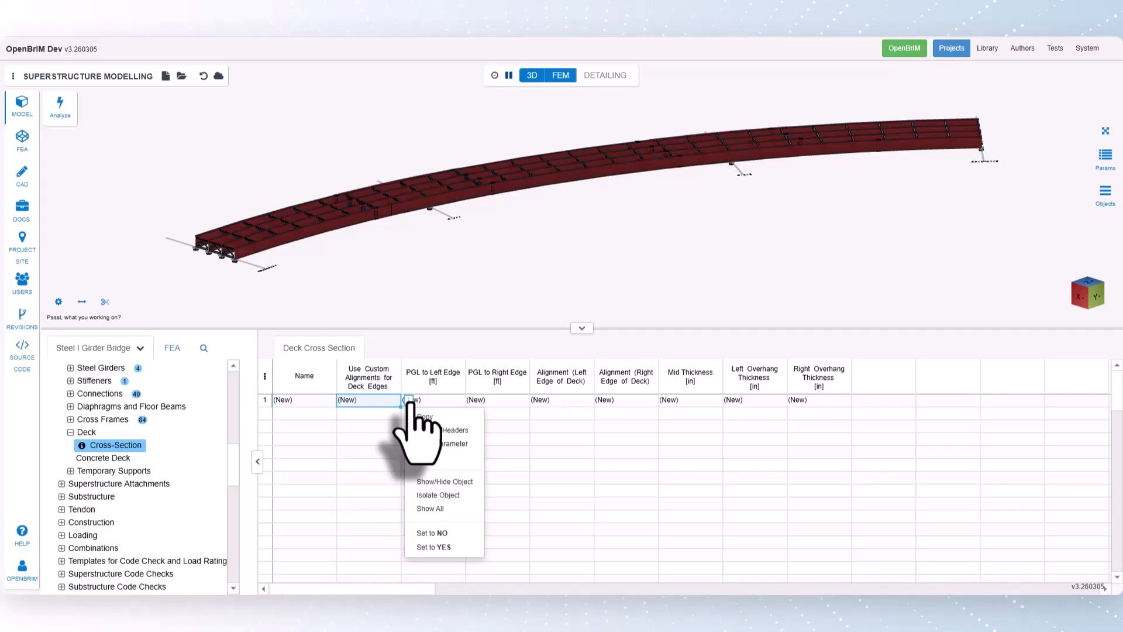
click(447, 547)
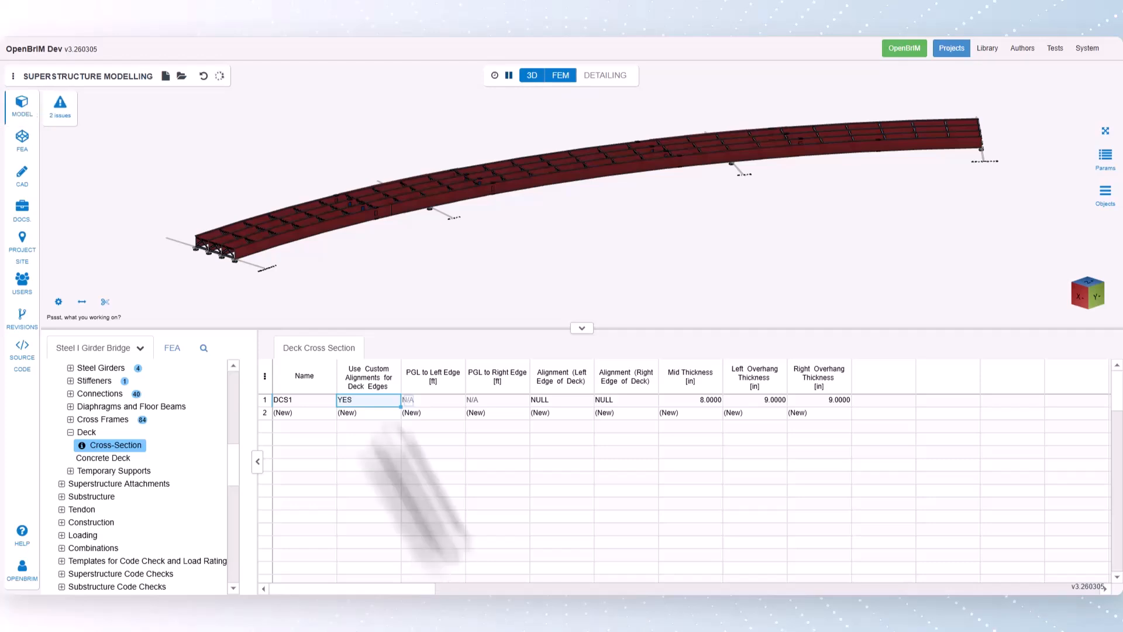
- Review the reported issues and set the left deck edge alignment of cross-section DCS1 to ALIGNMENT2
click(67, 111)
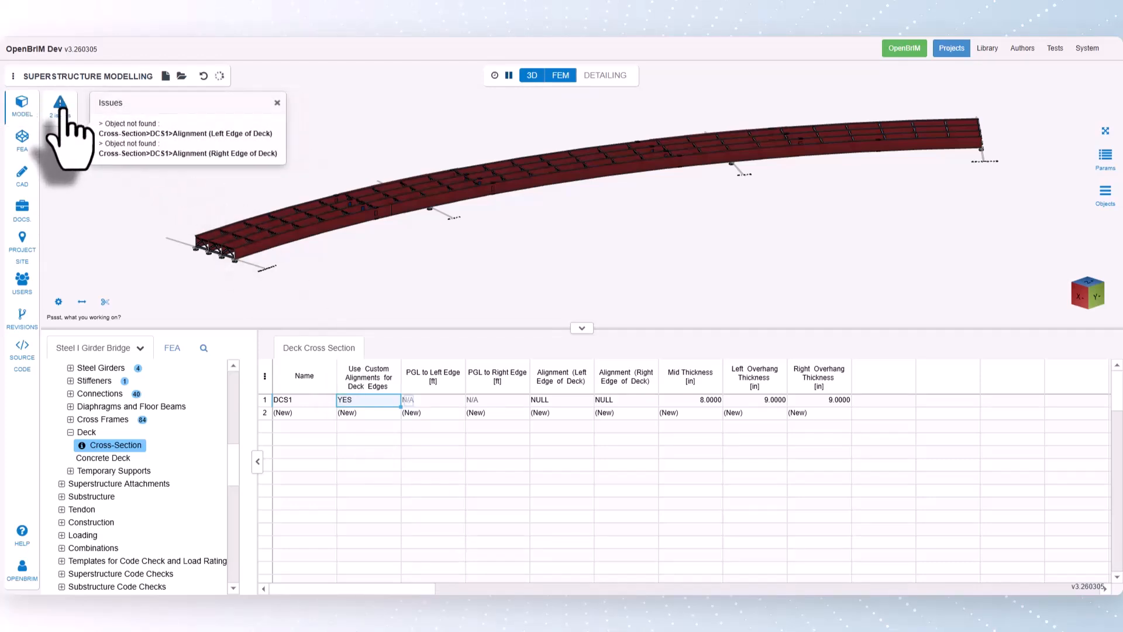
click(61, 109)
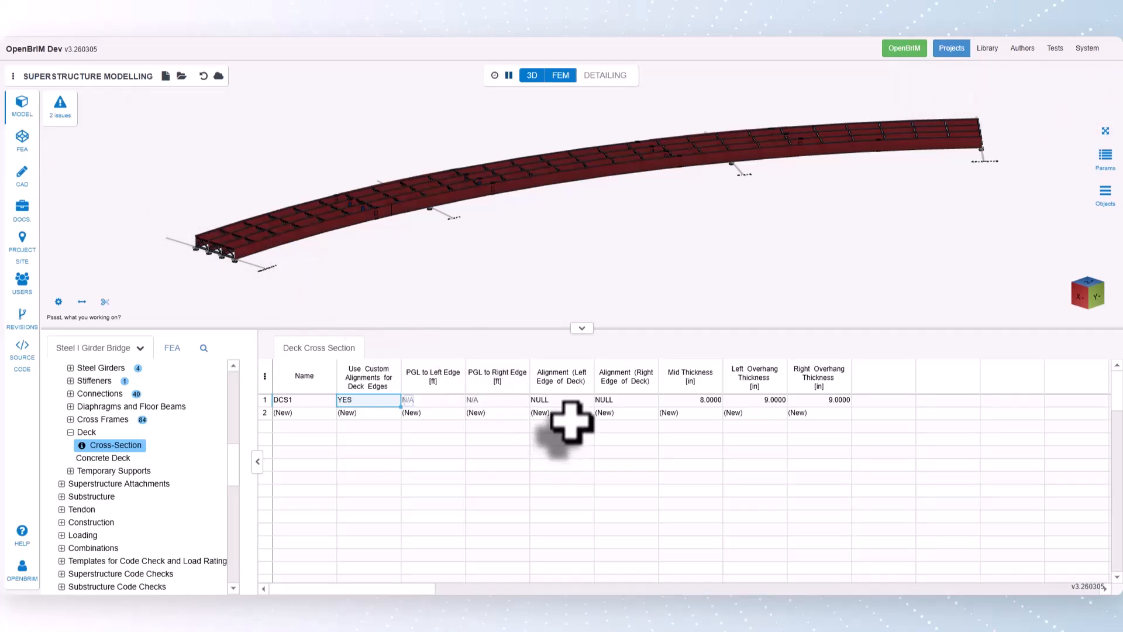
click(571, 401)
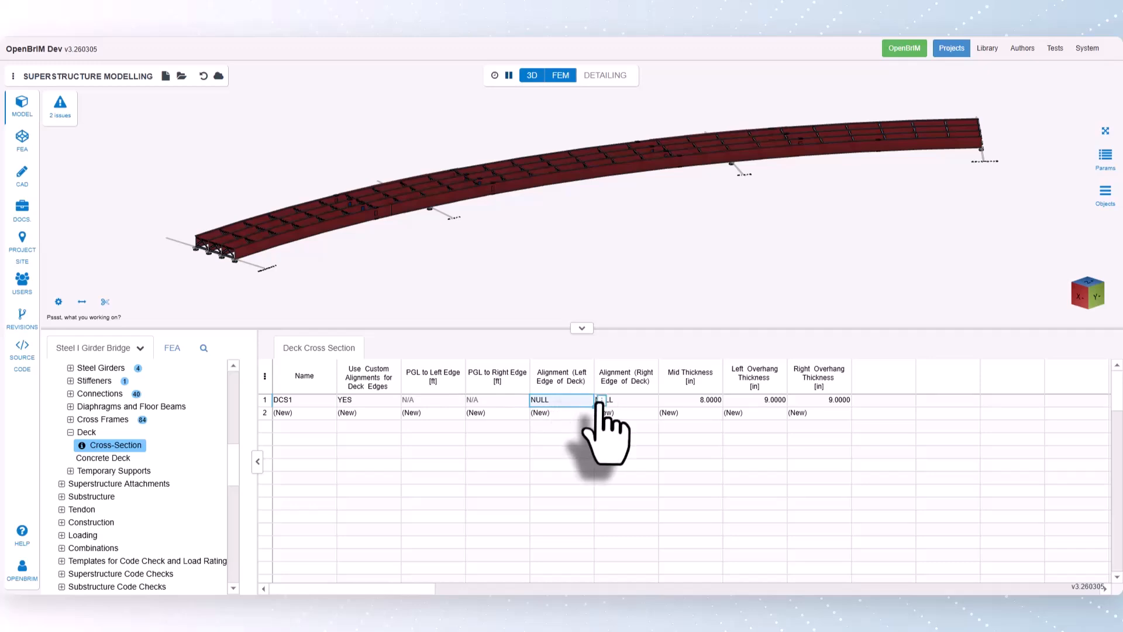
right_click(599, 404)
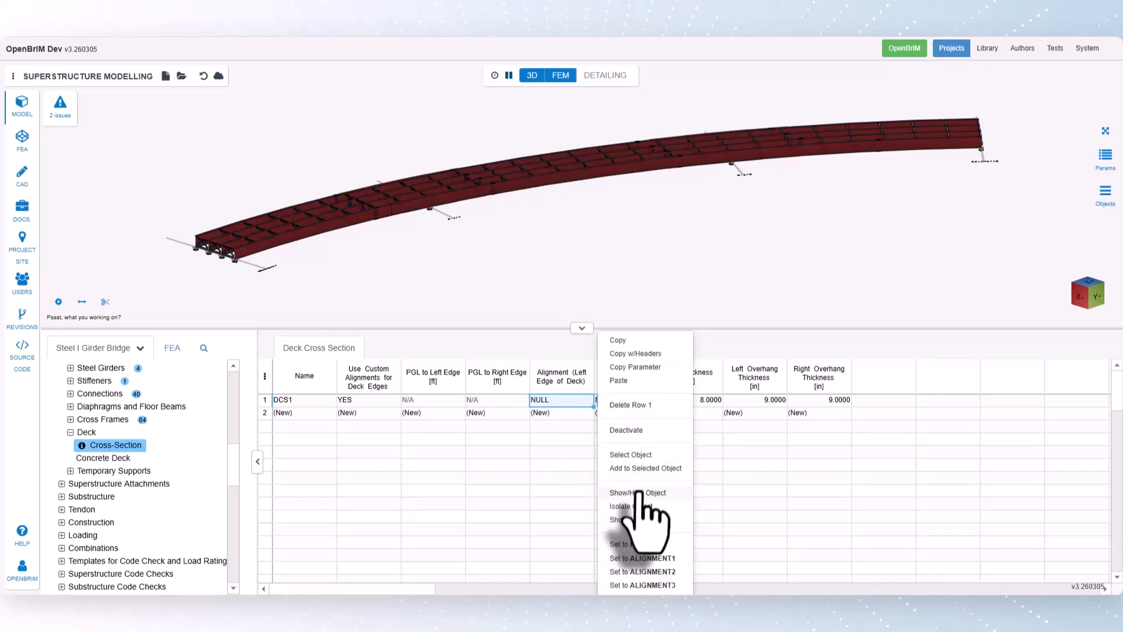
click(661, 572)
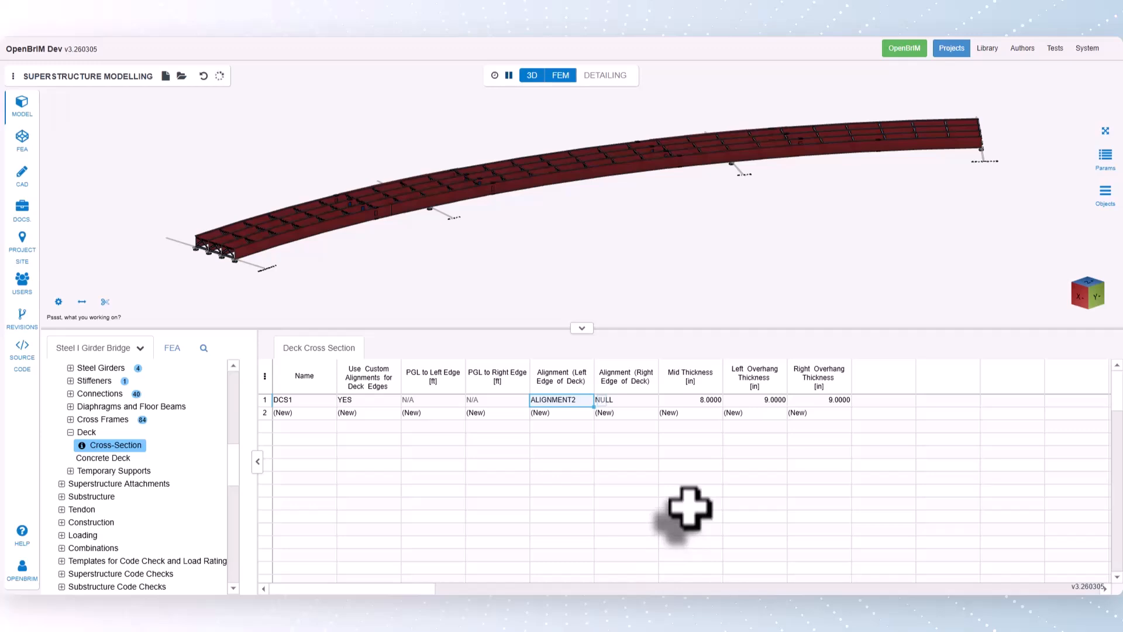
- Set DCS1's right deck edge alignment to ALIGNMENT3 and its mid thickness to 9 in
click(647, 403)
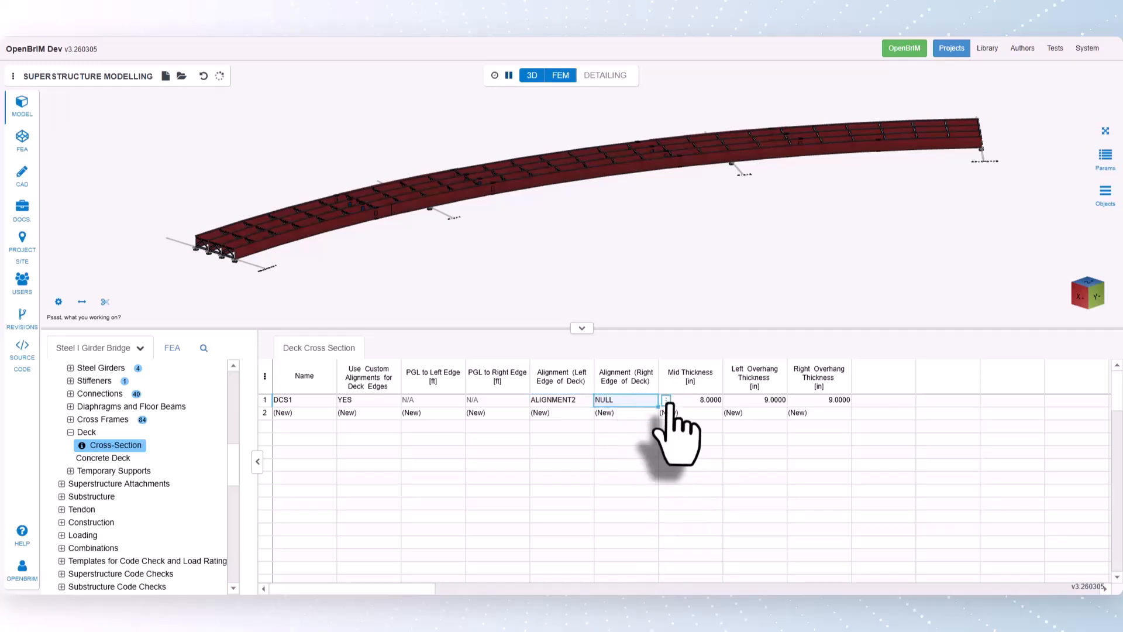
right_click(663, 404)
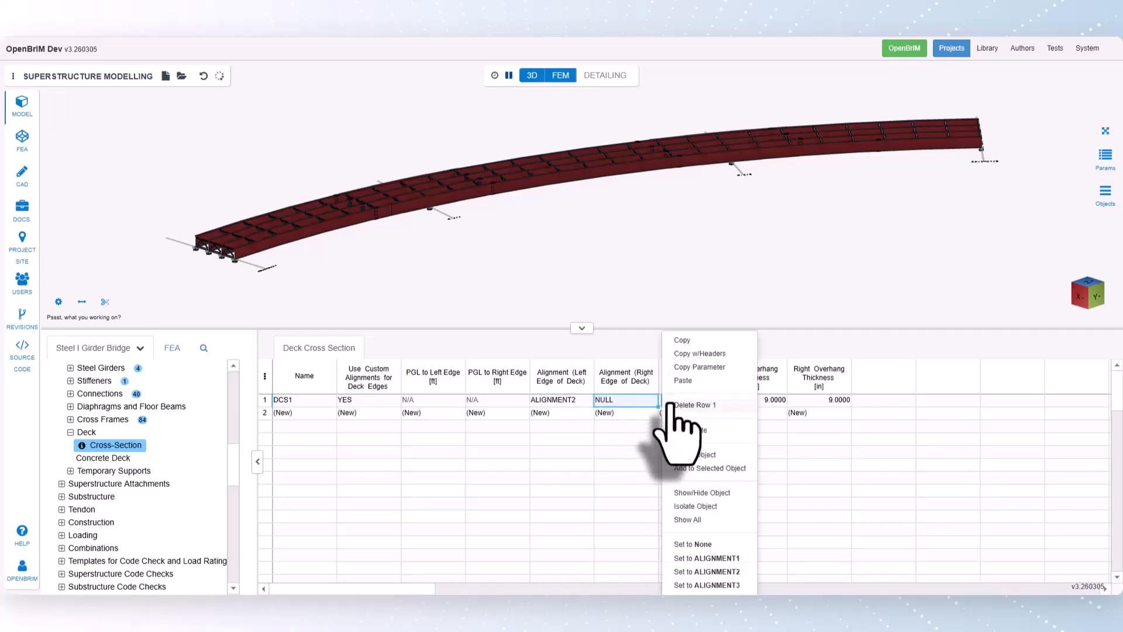
click(725, 585)
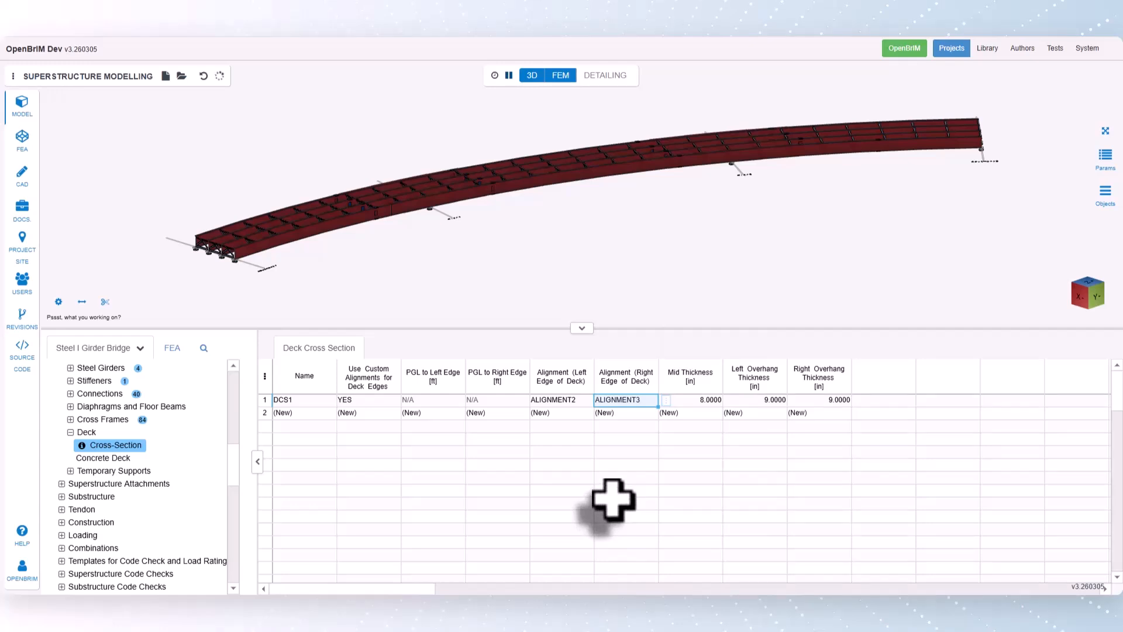
click(705, 402)
key(Down)
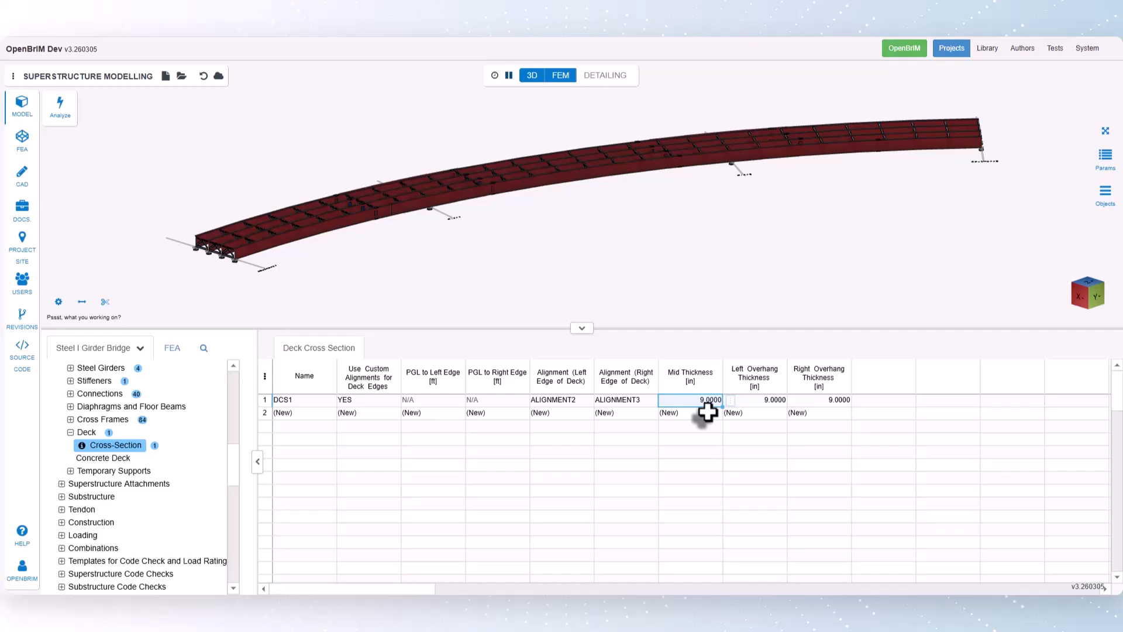
- Go to the Concrete Deck table and open the cross-section data of a new deck for editing
click(111, 457)
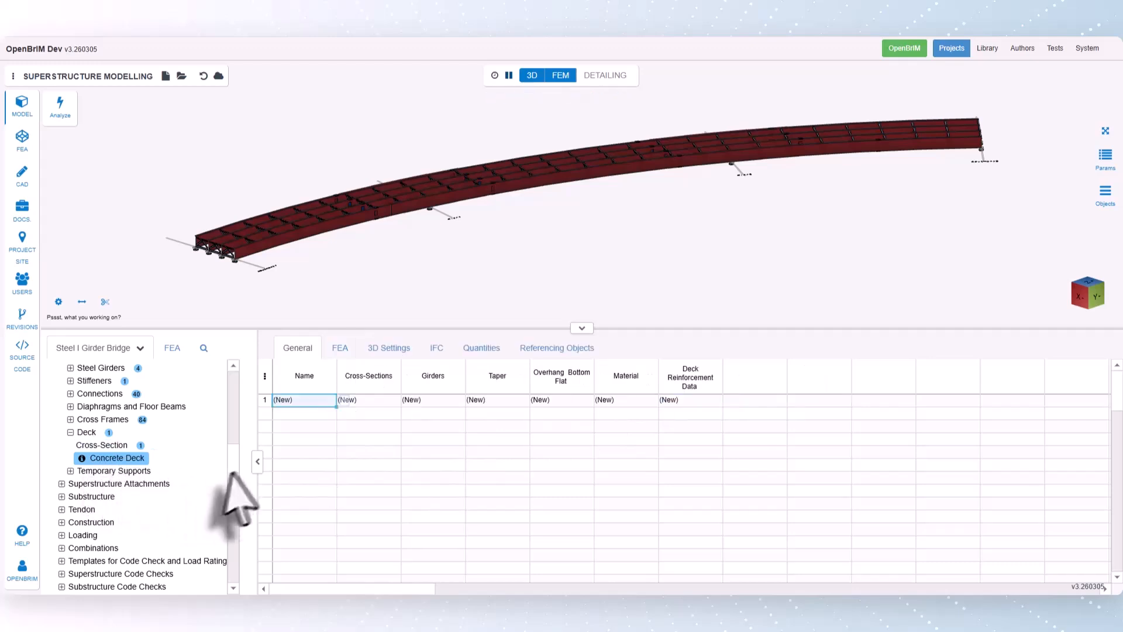
scroll(175, 474, down, 1)
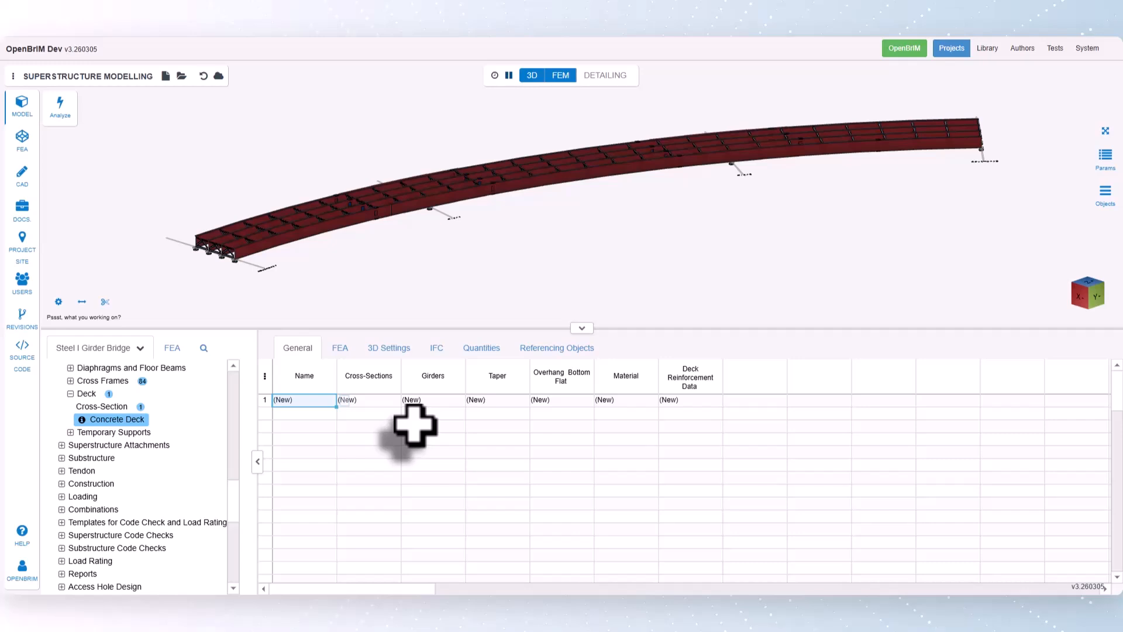
click(389, 401)
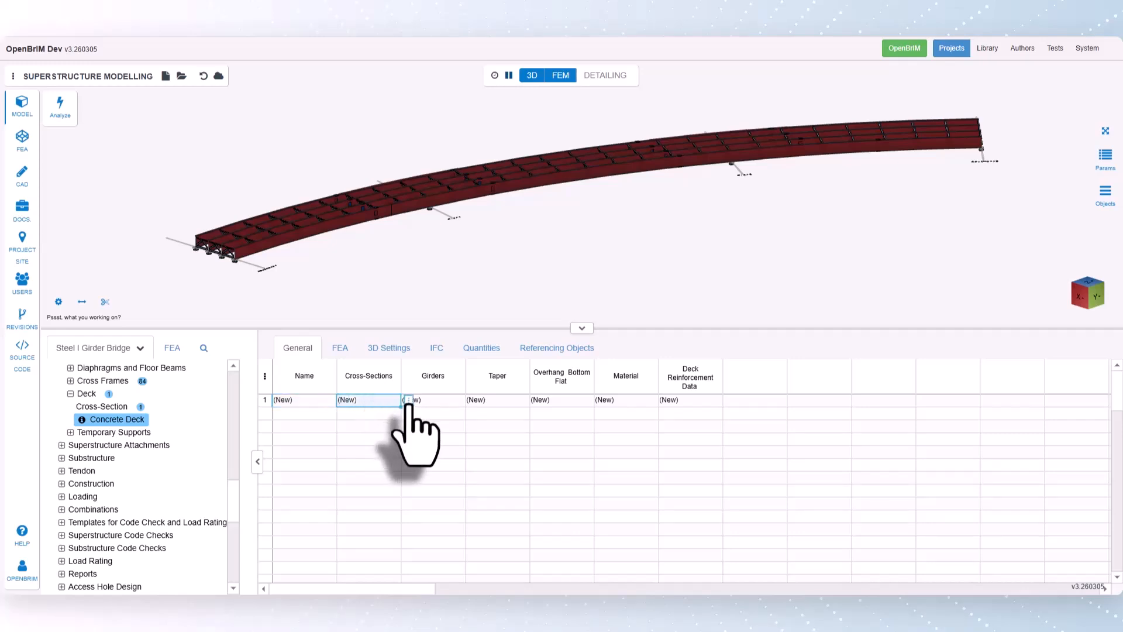
click(408, 400)
click(435, 485)
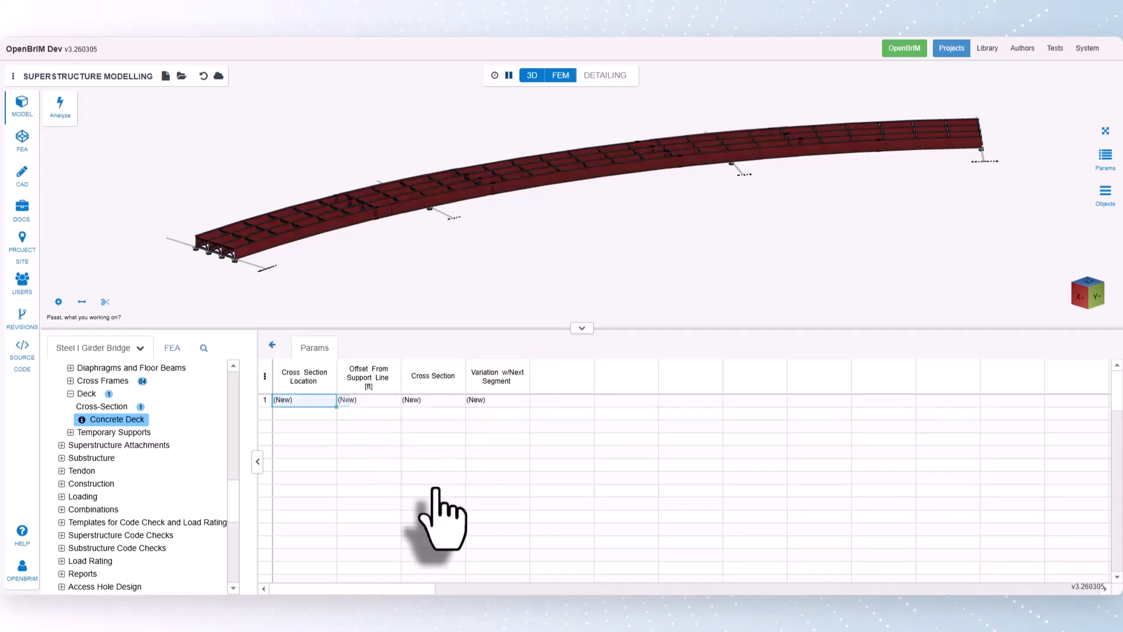
- Add the first deck cross-section location at Abutment1 and assign cross-section DCS1 to it
click(345, 402)
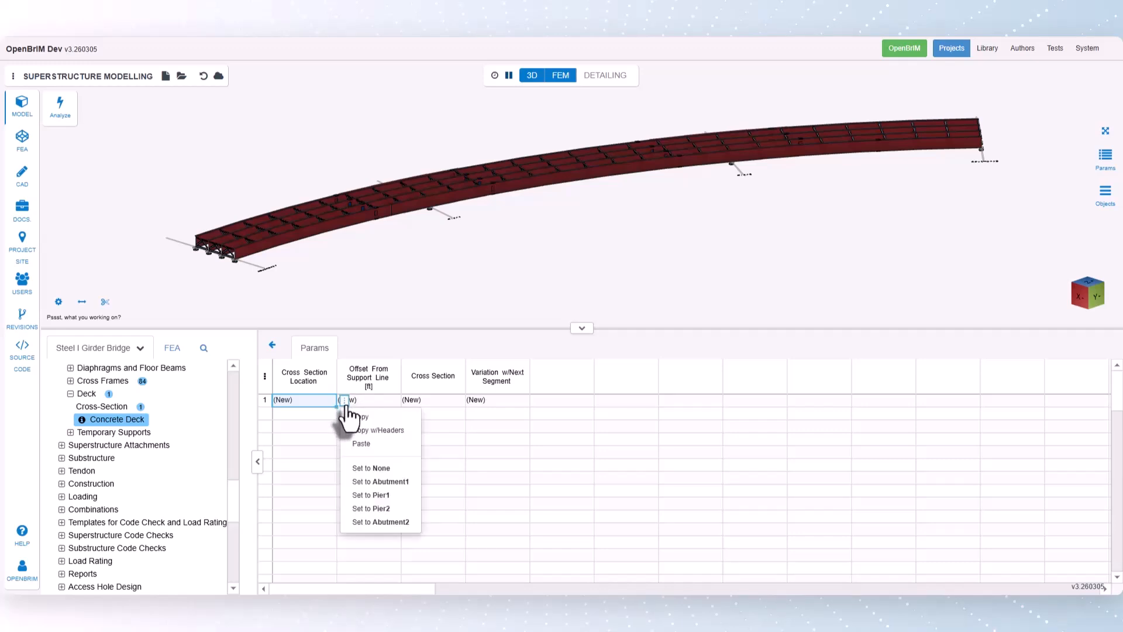
click(390, 481)
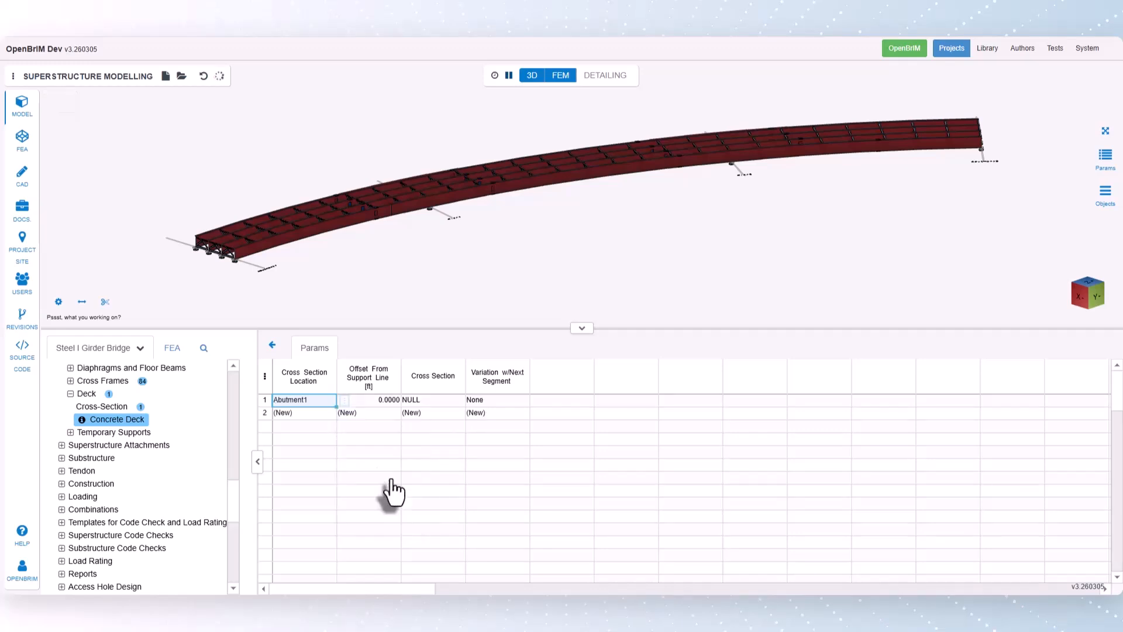
click(433, 402)
click(472, 401)
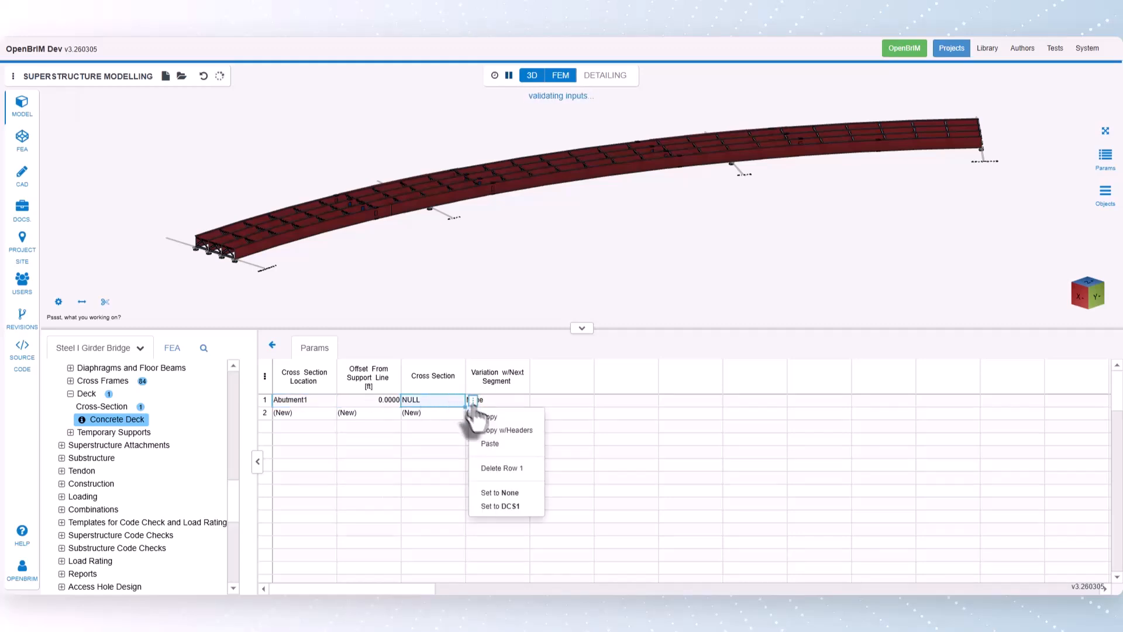
click(509, 507)
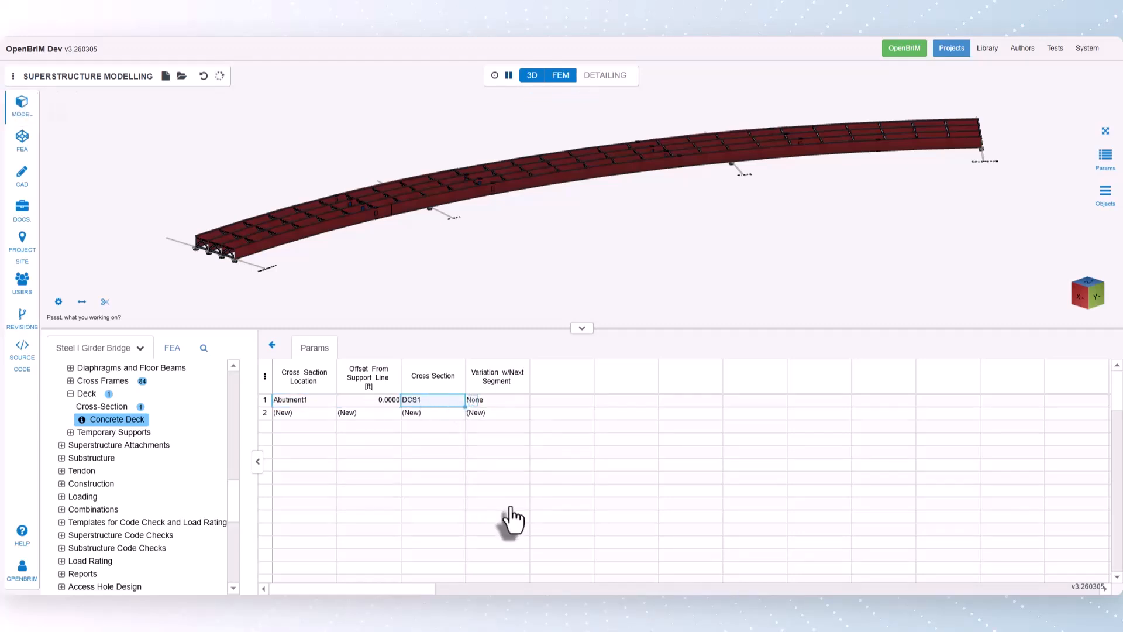
- Set the Abutment1 row's variation with the next segment to Linear and check the reported issues
click(510, 403)
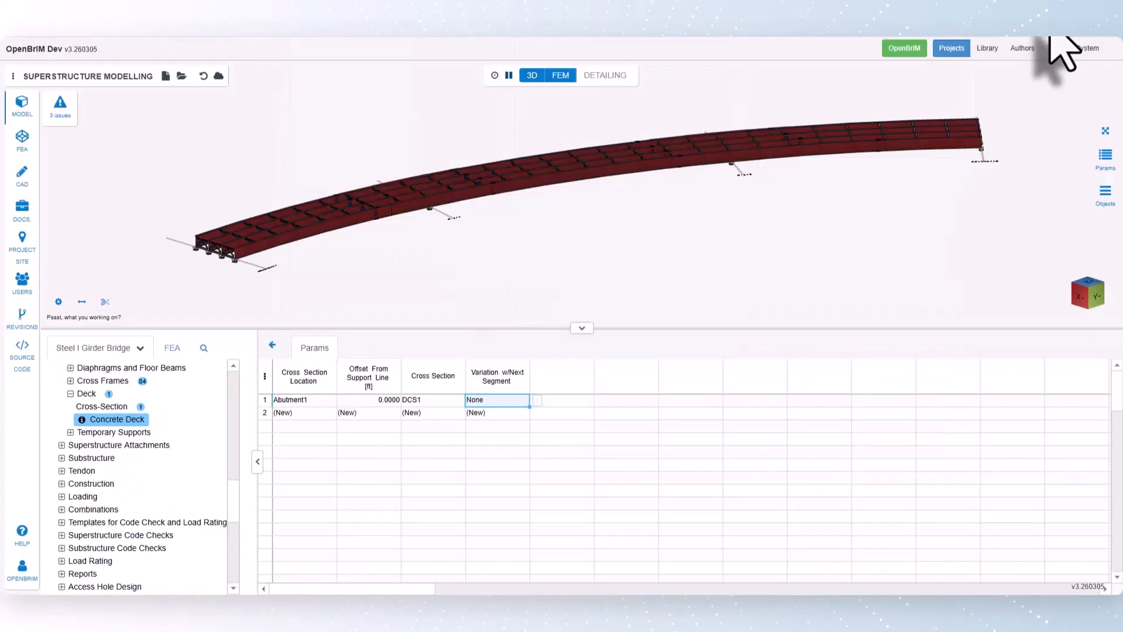
click(537, 401)
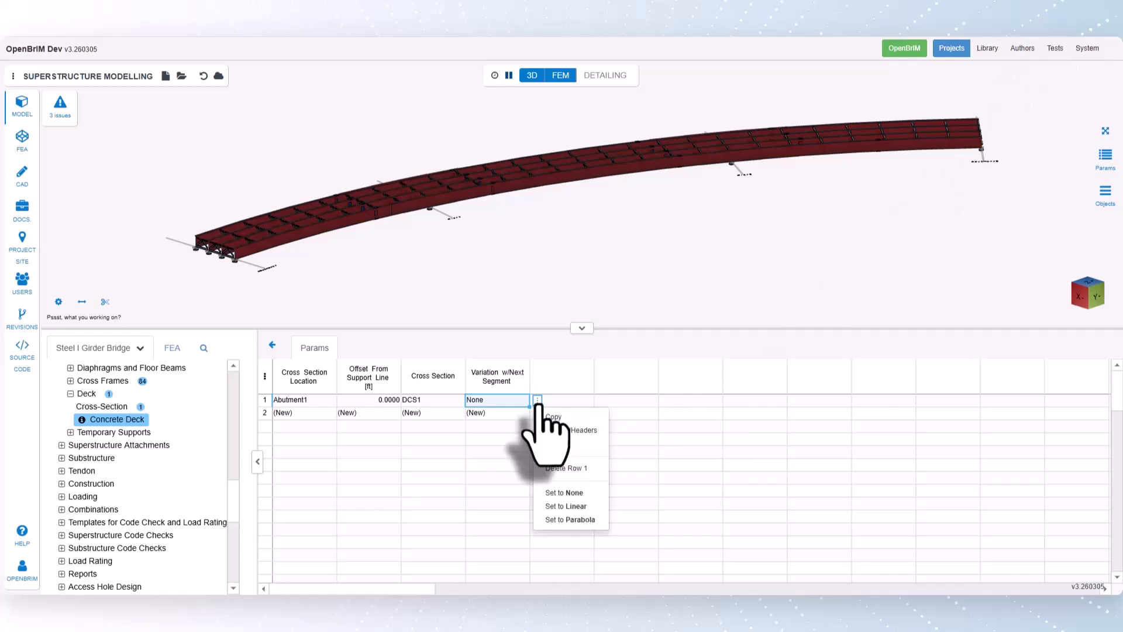
click(580, 507)
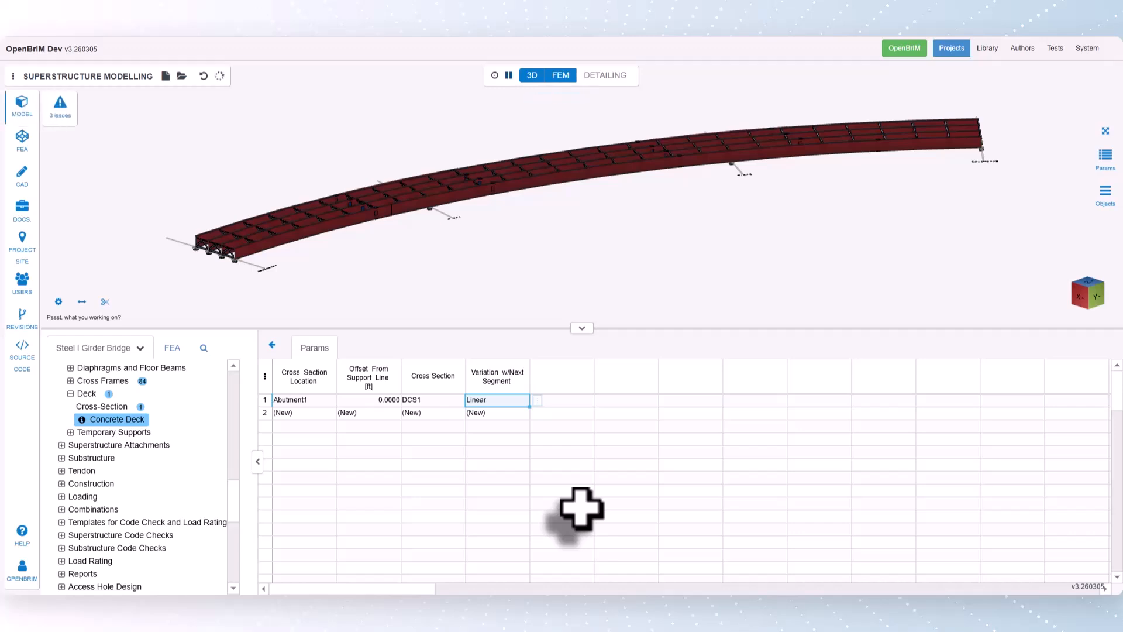
click(65, 112)
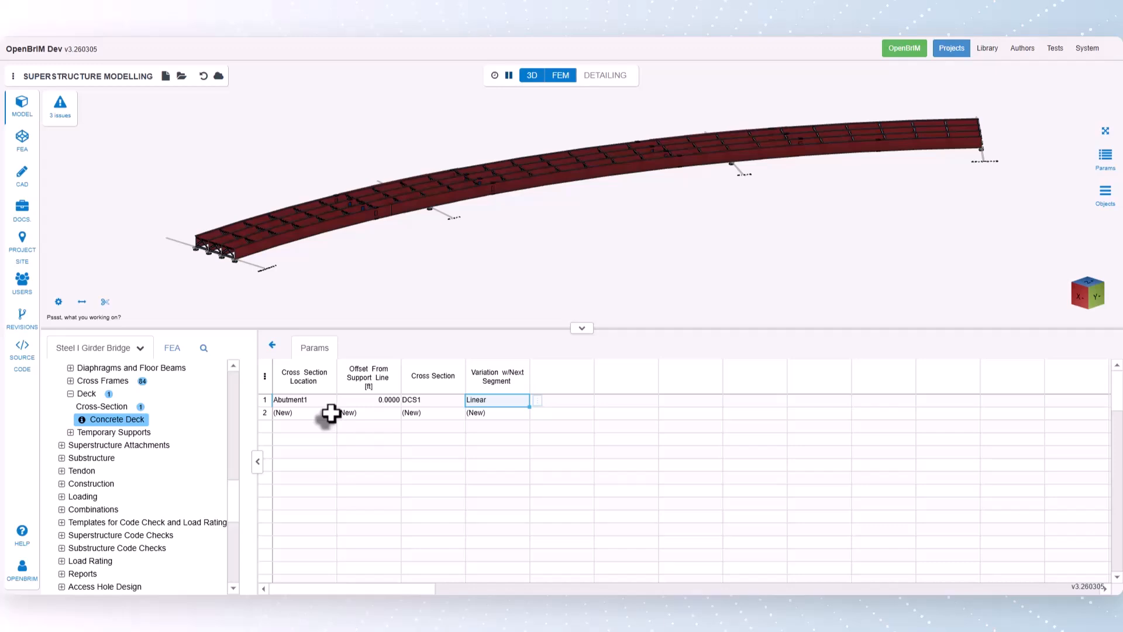
- Add a second deck cross-section location at Abutment2 and return to the concrete deck's general data
click(329, 413)
click(345, 414)
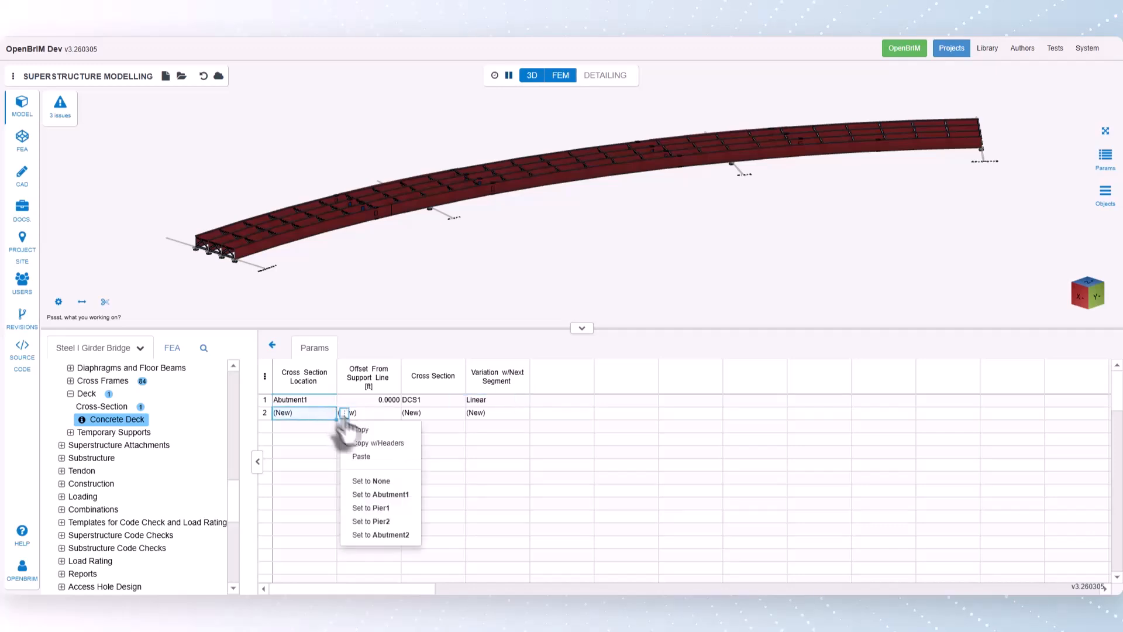
click(396, 534)
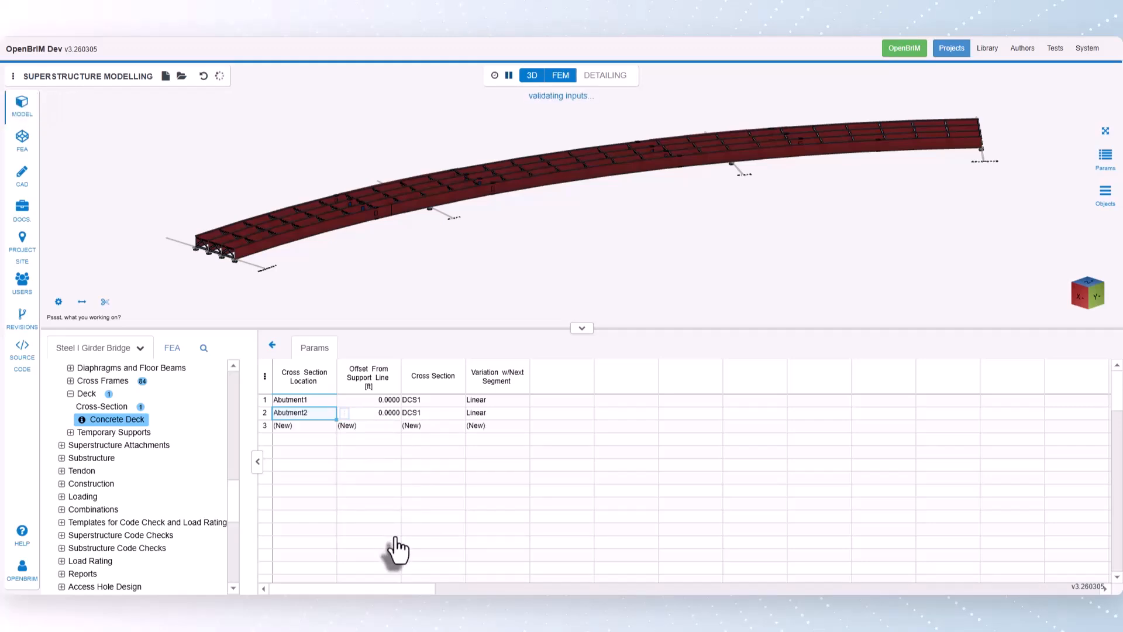
click(272, 345)
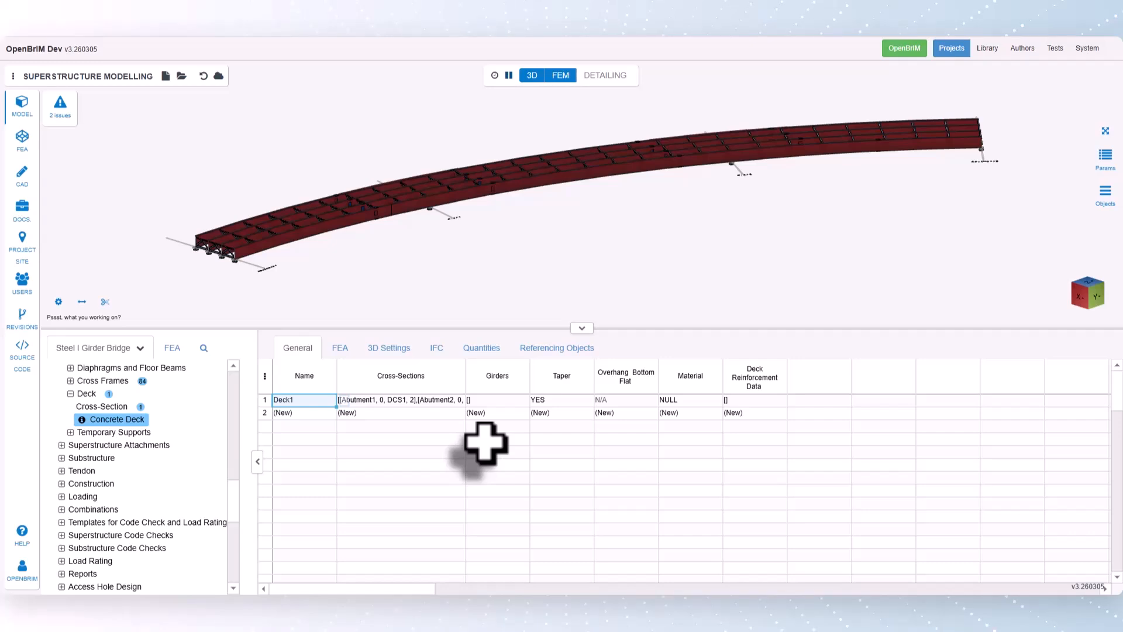
- Assign plate girders G1, G2, G3 and G4 to Deck1 by picking them in the 3D model
click(497, 400)
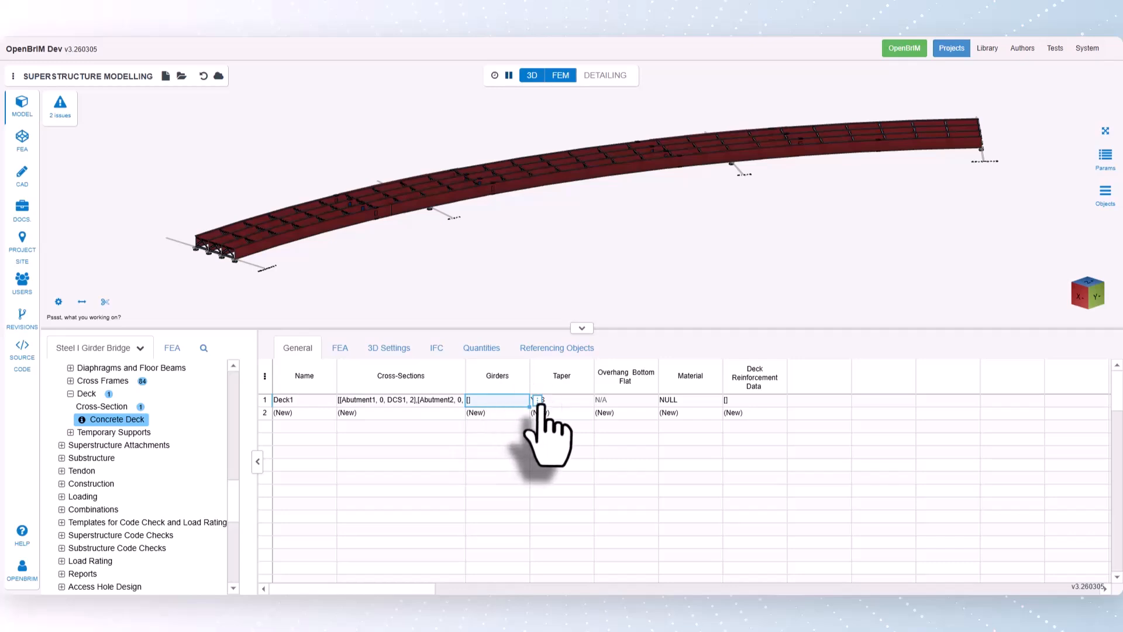
click(536, 401)
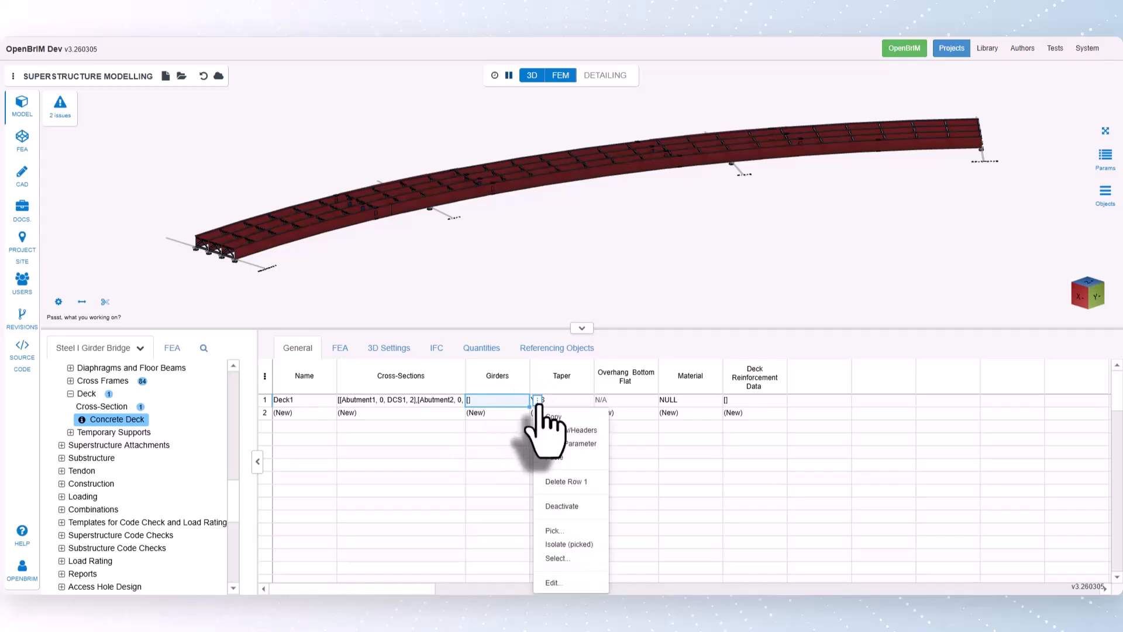
click(553, 531)
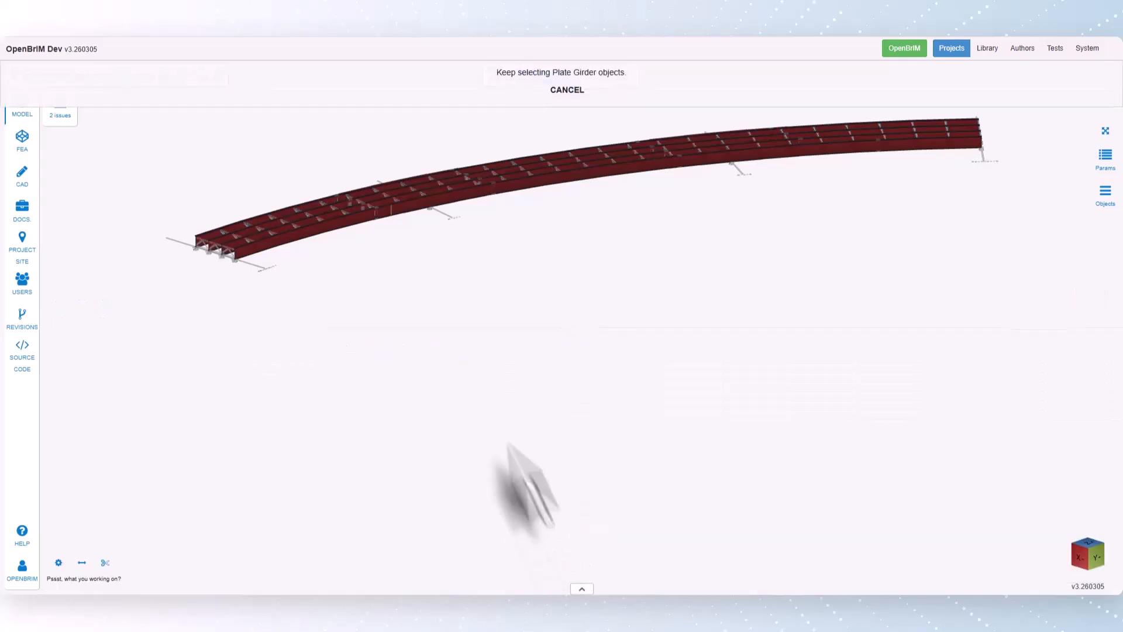
click(302, 236)
click(284, 236)
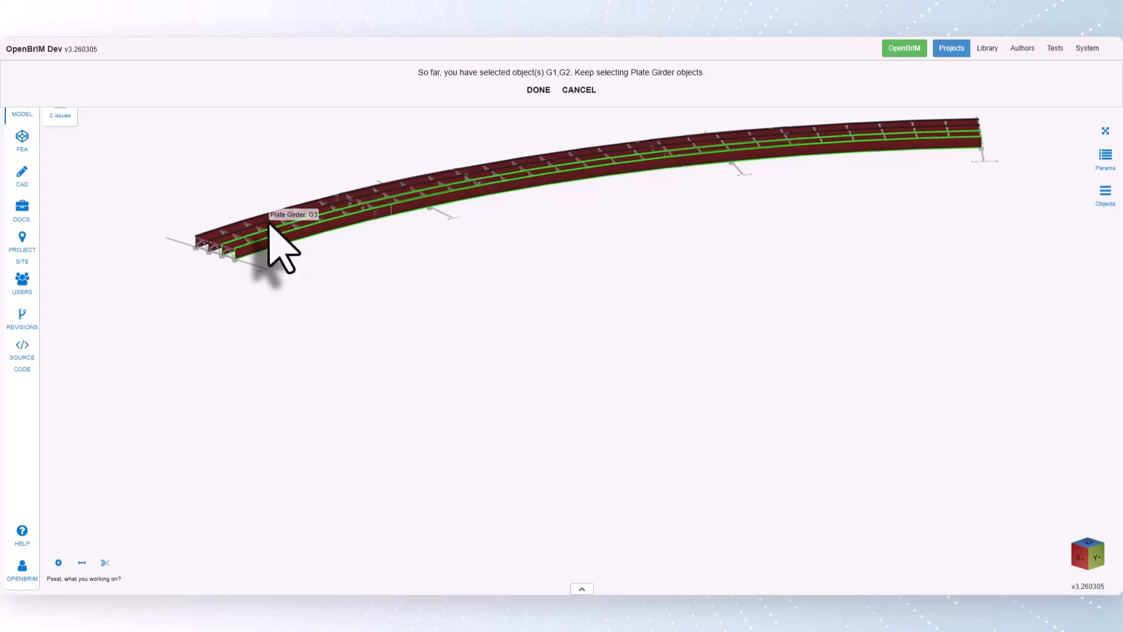
click(270, 231)
click(263, 223)
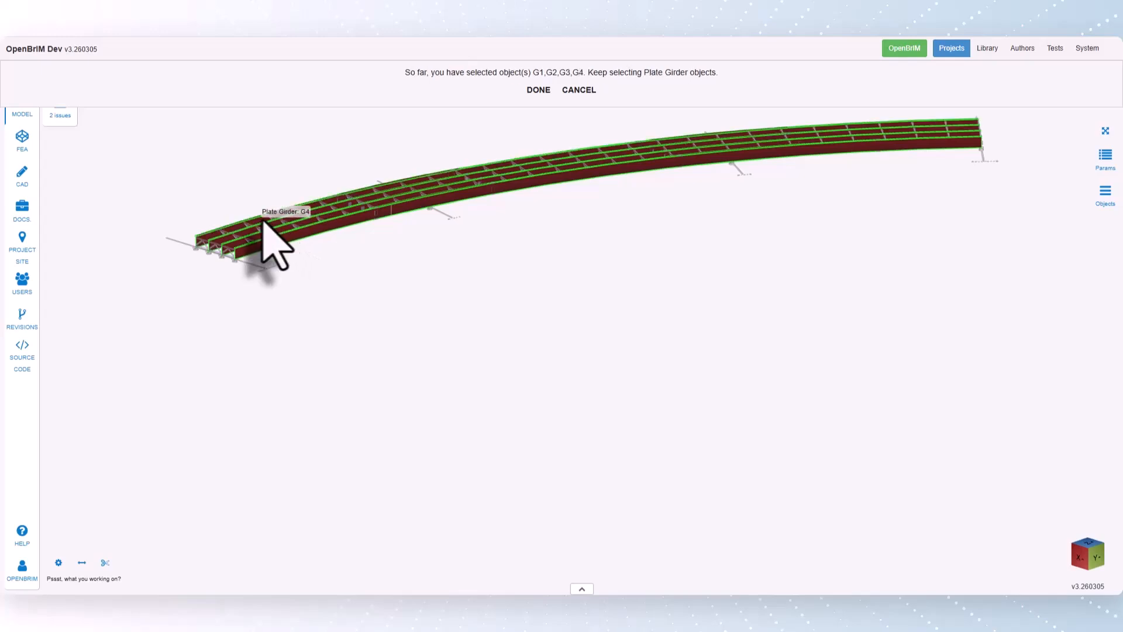
click(538, 90)
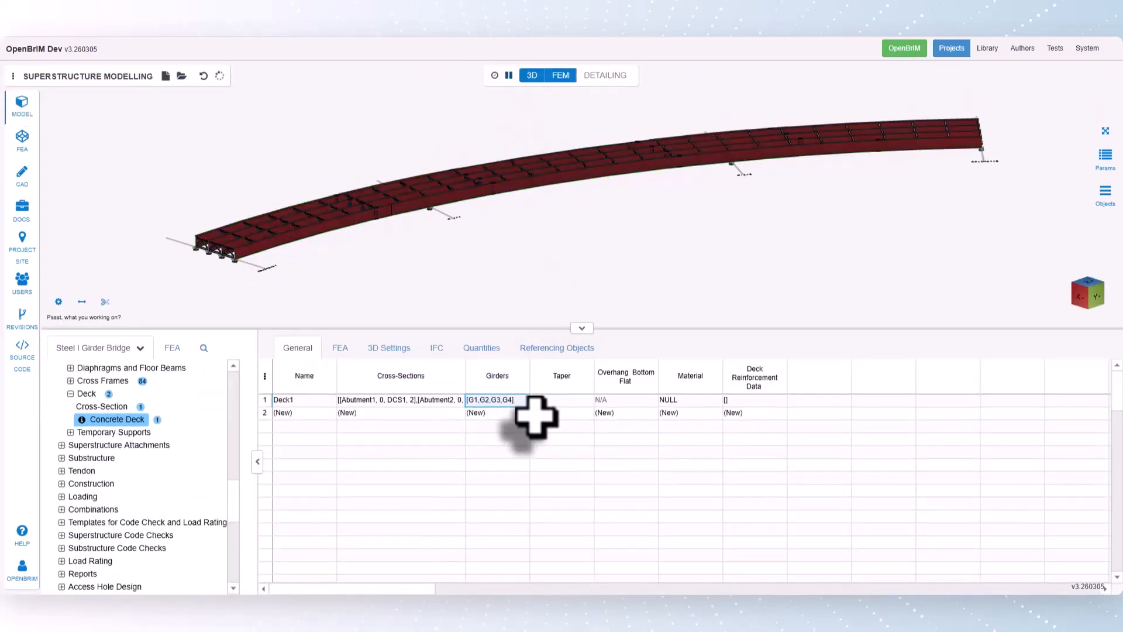
- Import Fc_4ksi from the US concrete material database's US AASHTO category as Deck1's material
click(571, 401)
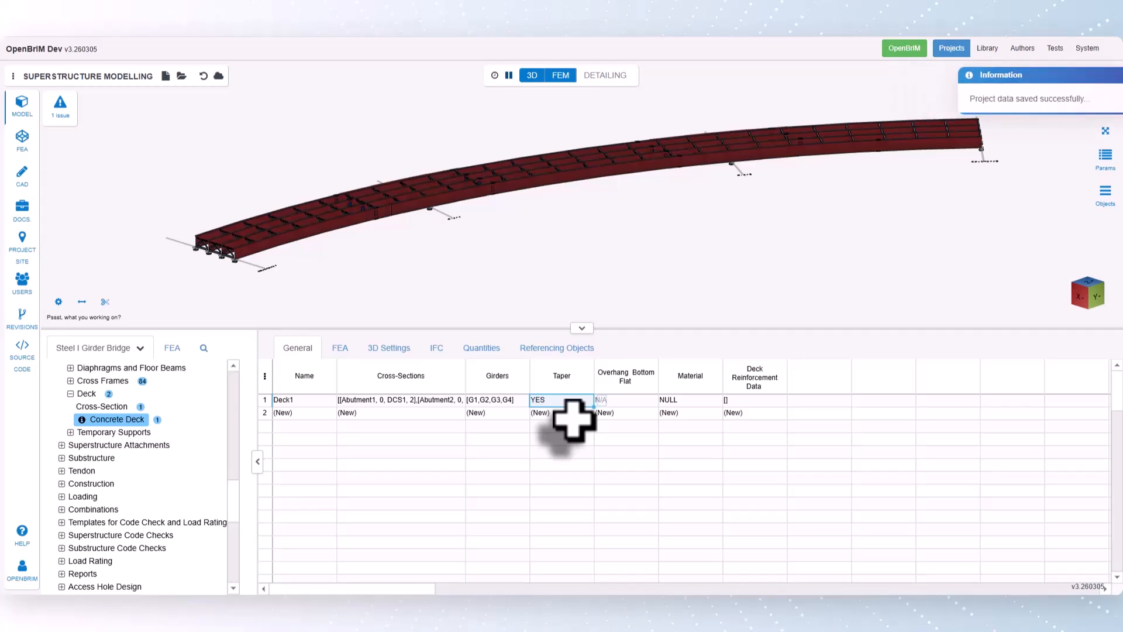
click(637, 400)
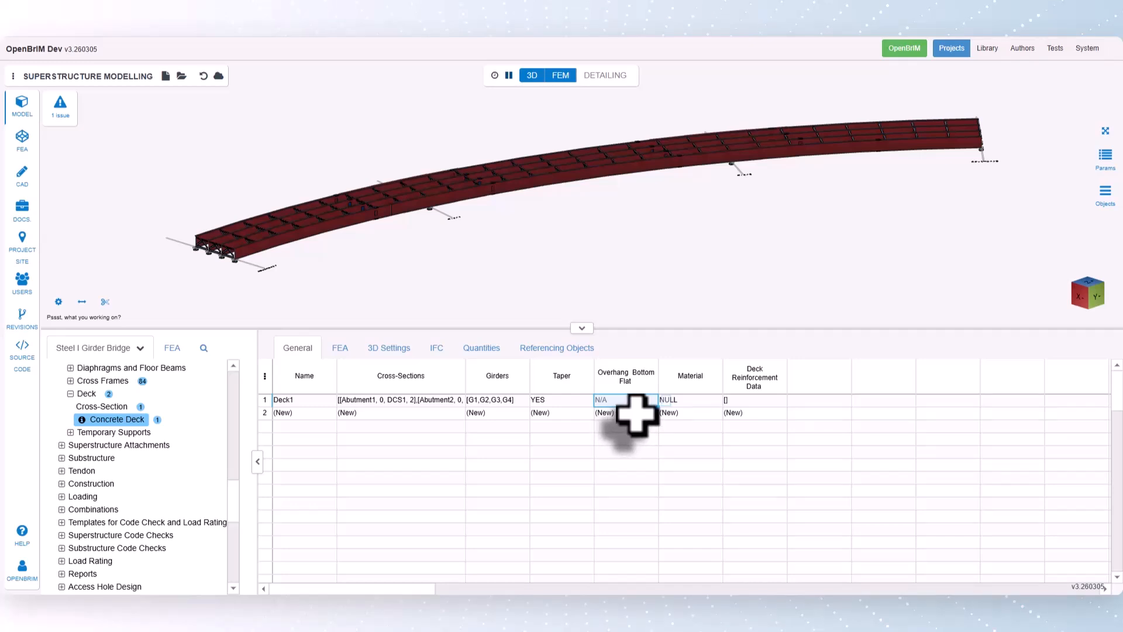
right_click(720, 400)
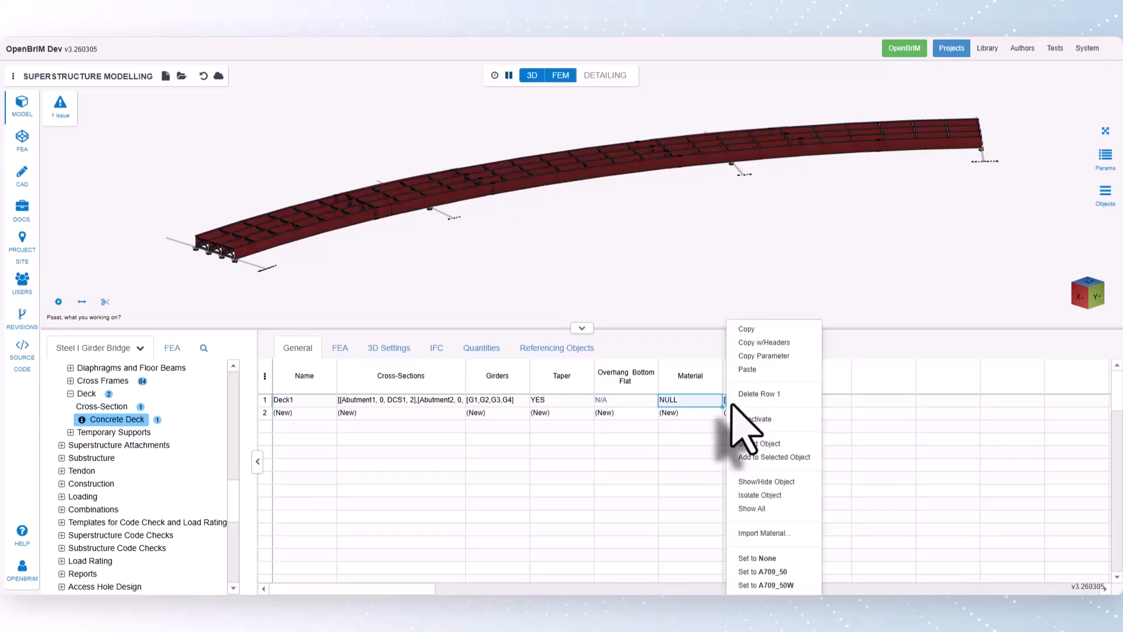
click(763, 533)
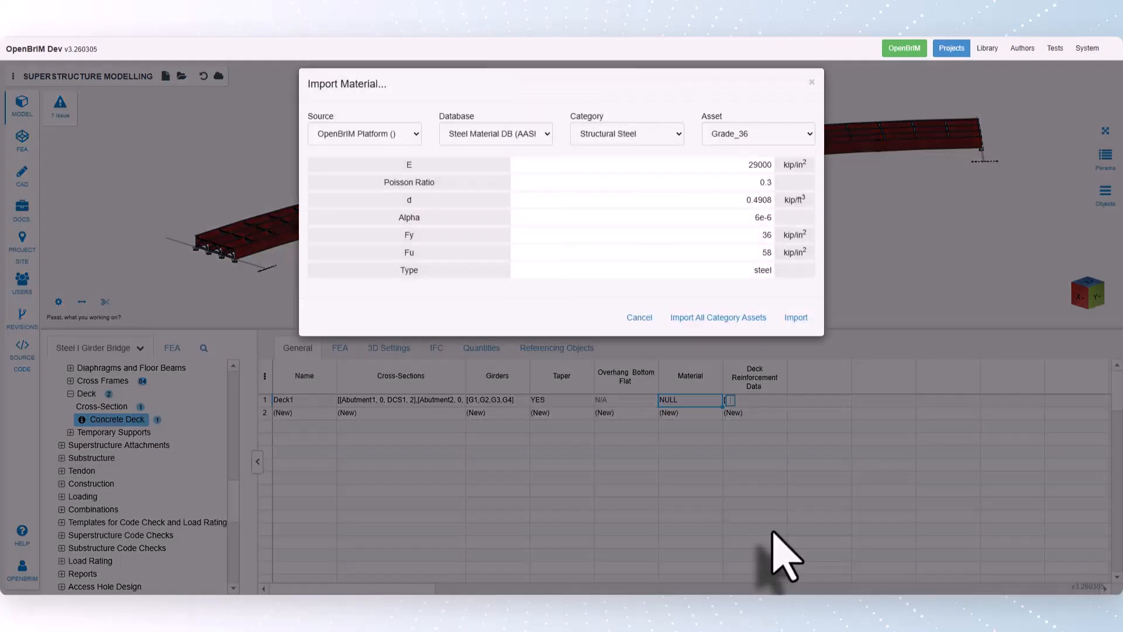
click(494, 148)
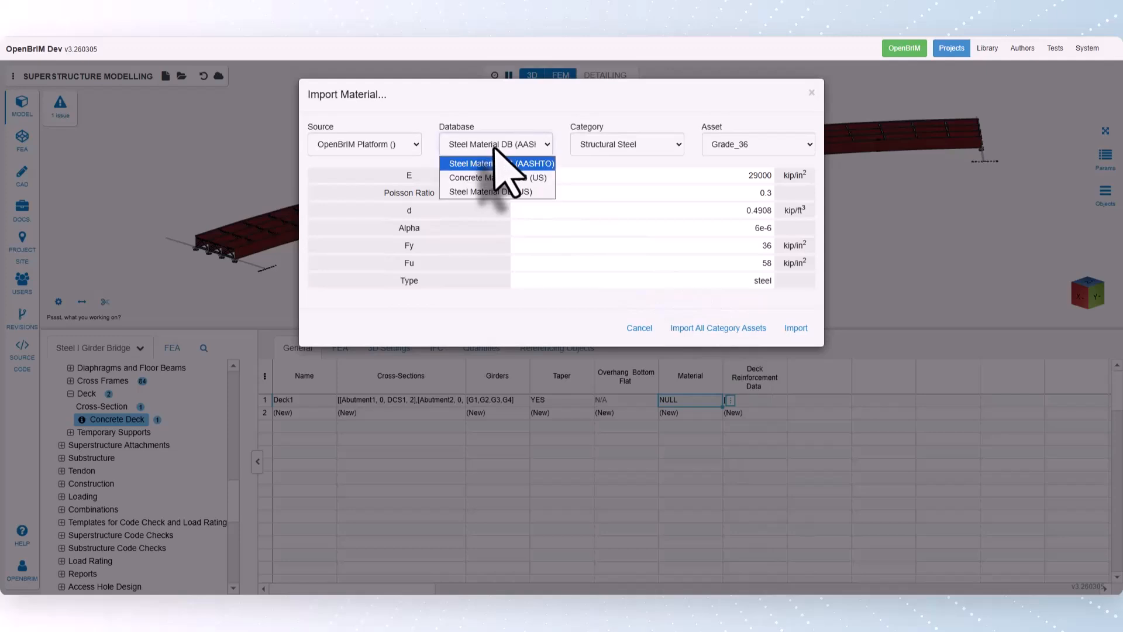
click(495, 179)
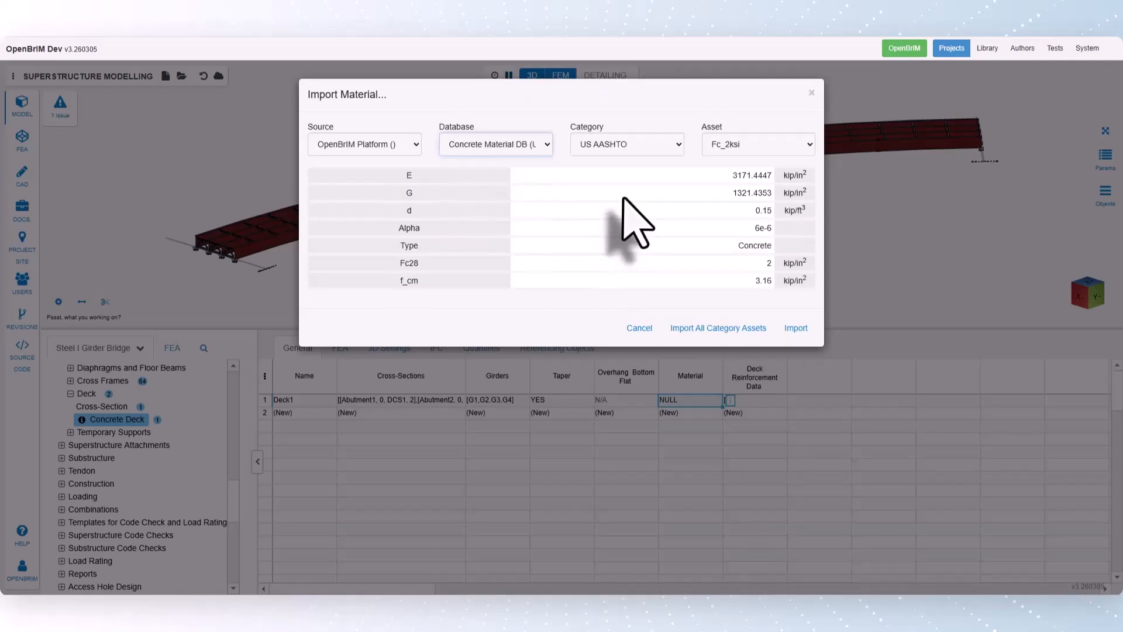
click(640, 151)
click(641, 164)
click(748, 151)
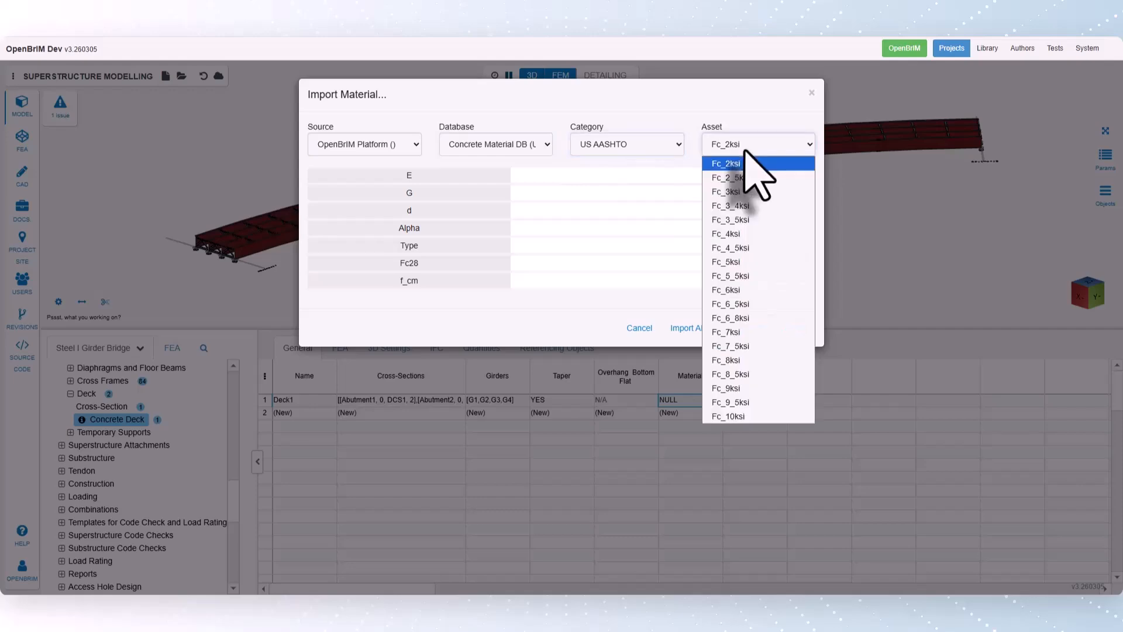
click(752, 237)
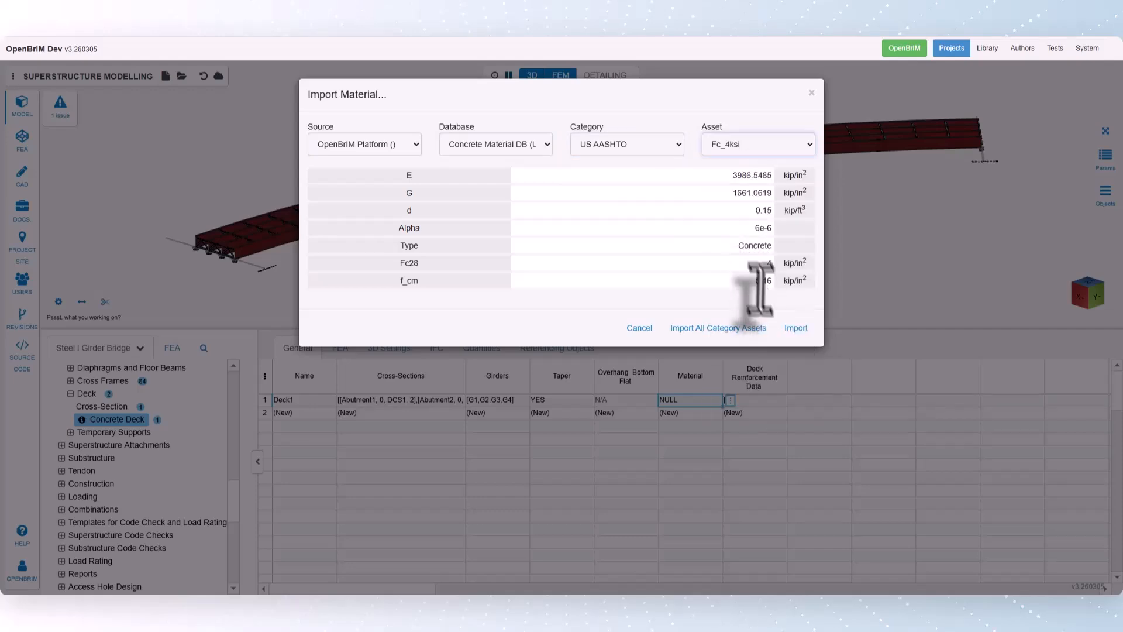
click(797, 329)
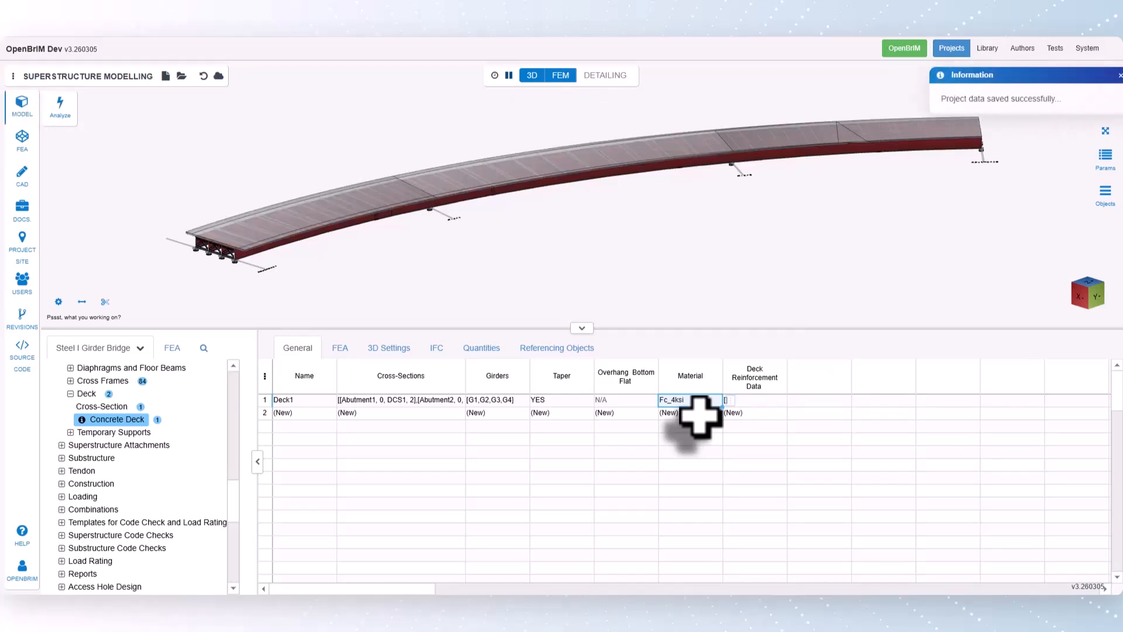
- Set the use of custom alignments for deck edges to NO for deck cross-section DCS1
click(111, 408)
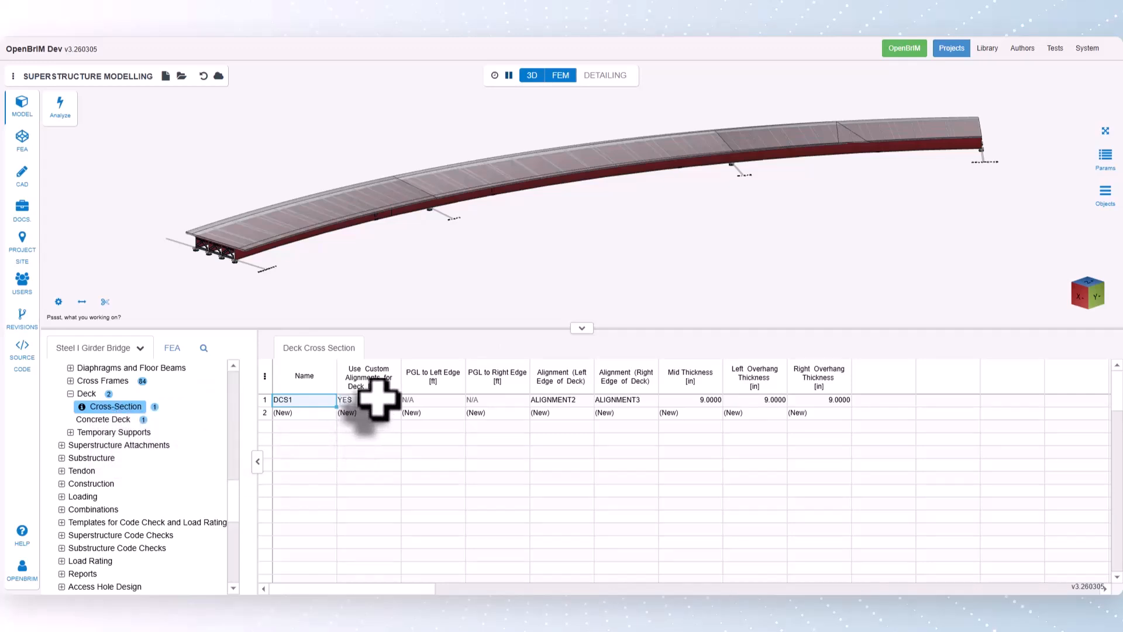
right_click(404, 402)
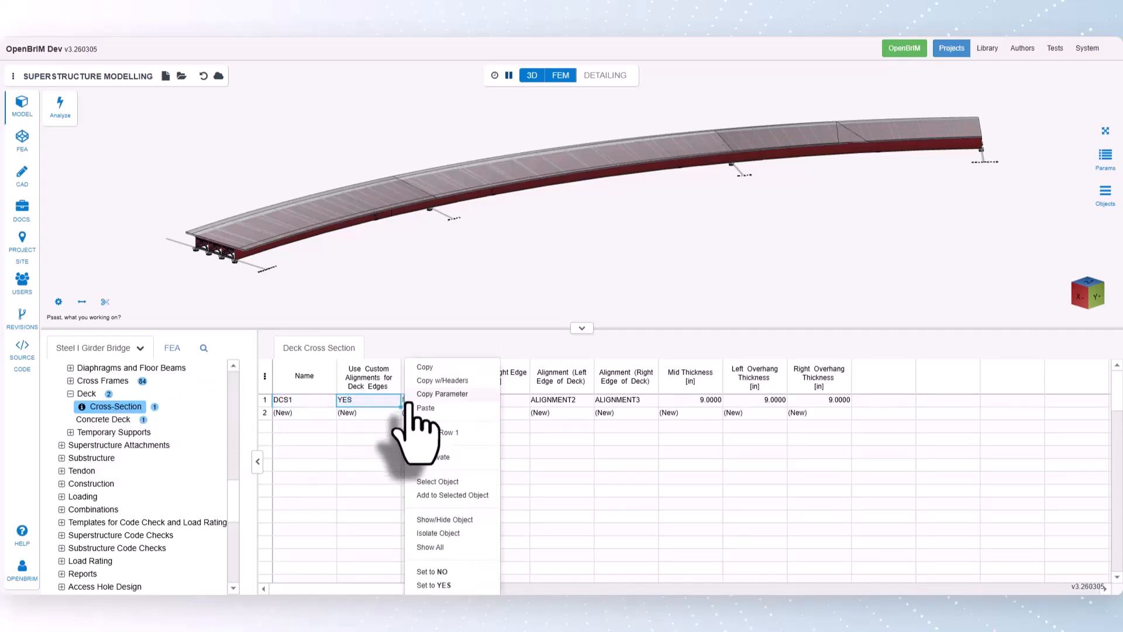
click(431, 571)
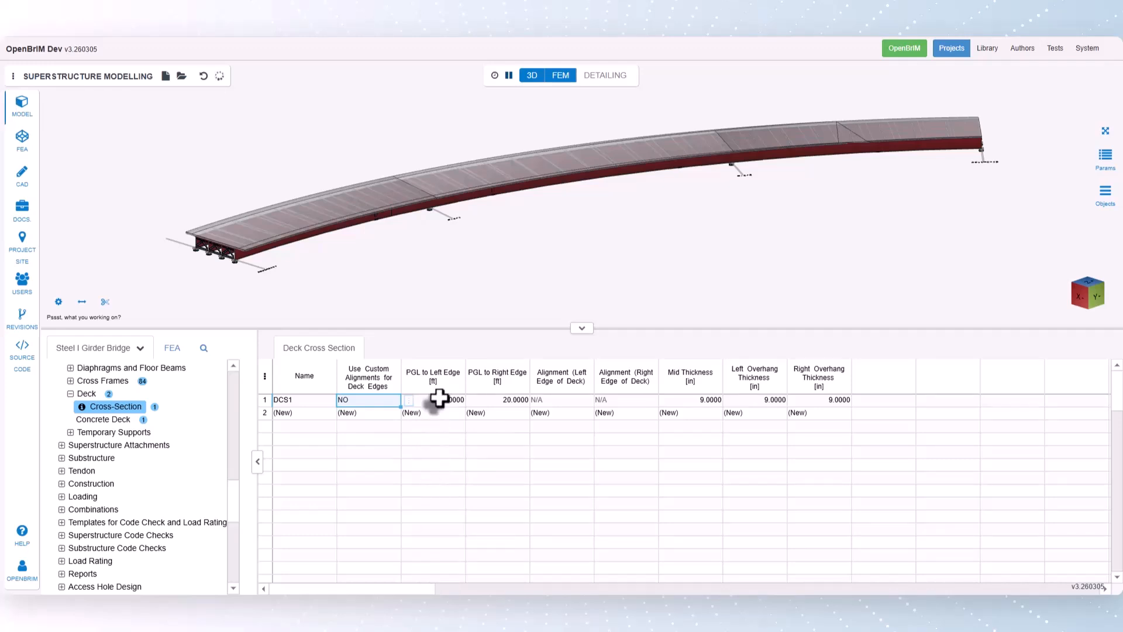
- Set DCS1's PGL to left edge and PGL to right edge distances to 20.25 ft each
click(439, 400)
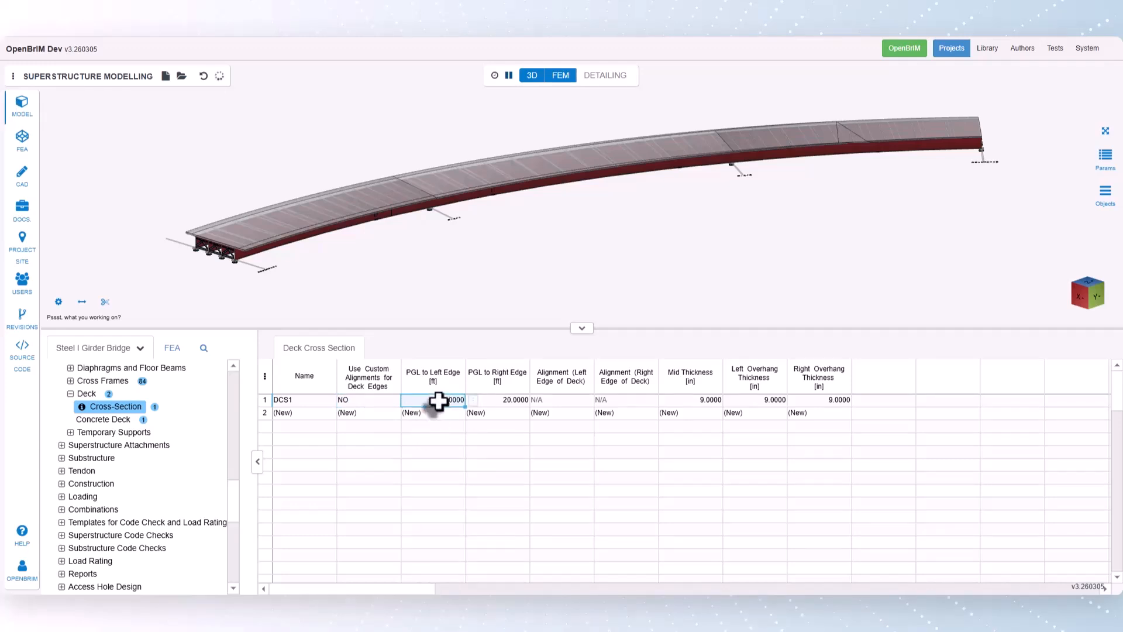
double_click(439, 402)
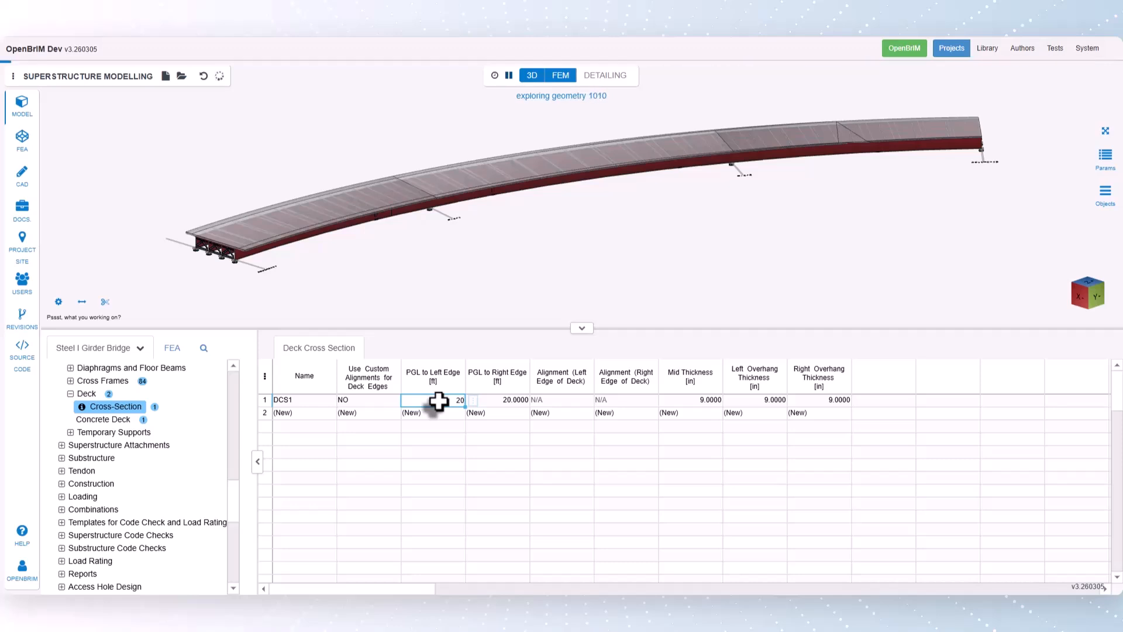
text(.25)
key(Return)
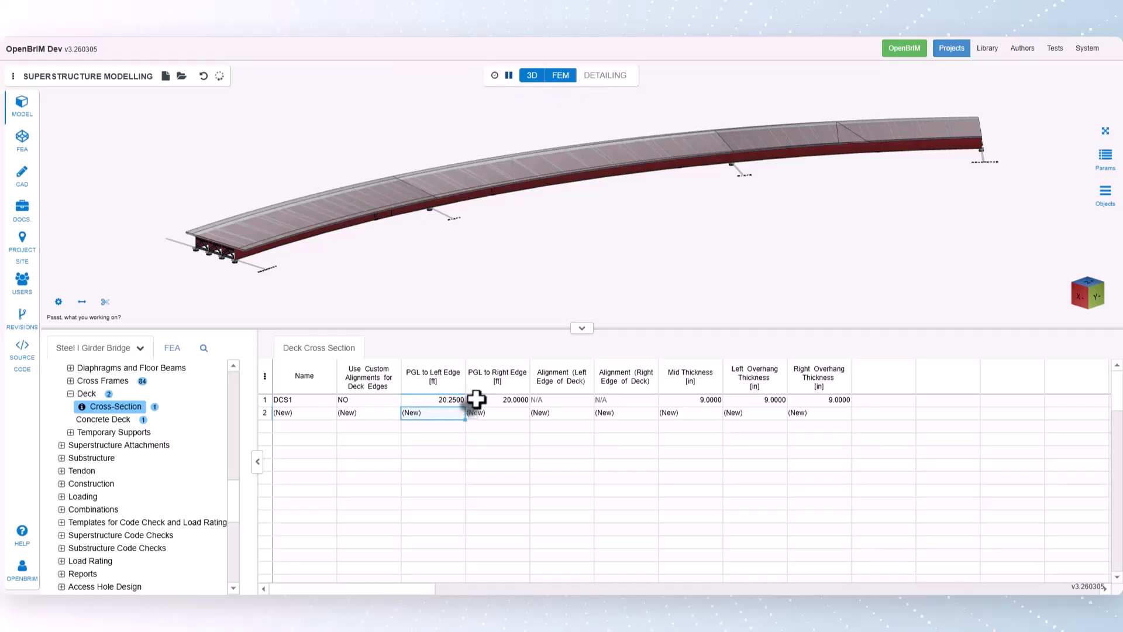
click(477, 399)
text(20.25)
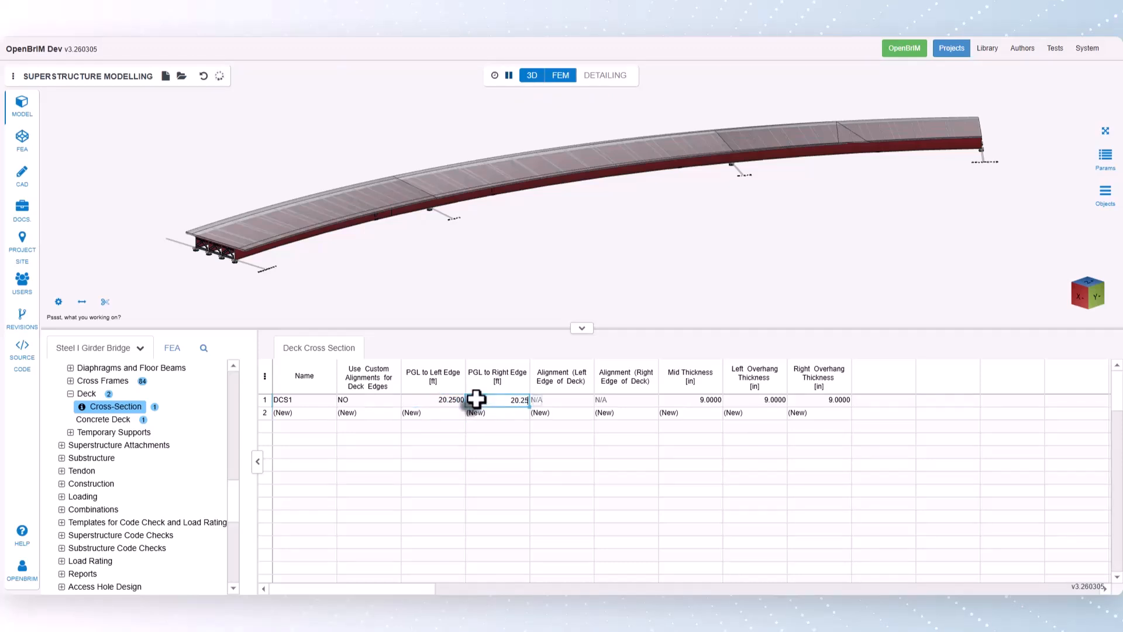
key(Return)
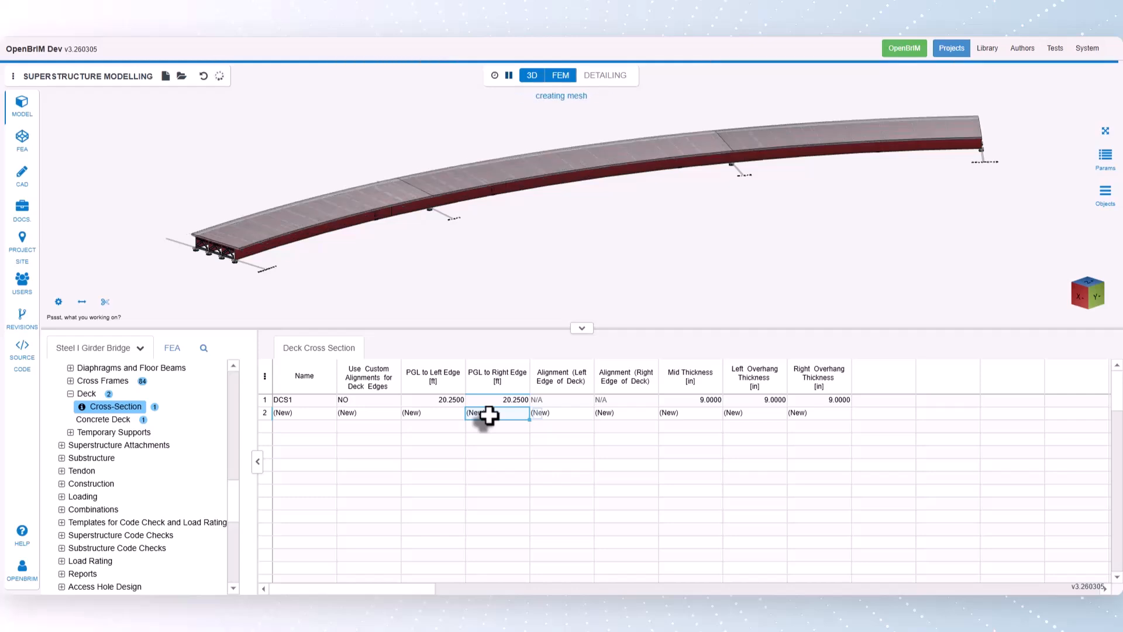
- Edit Deck1's deck reinforcement data and add a row with start station 0 ft and end station 530 ft
click(99, 420)
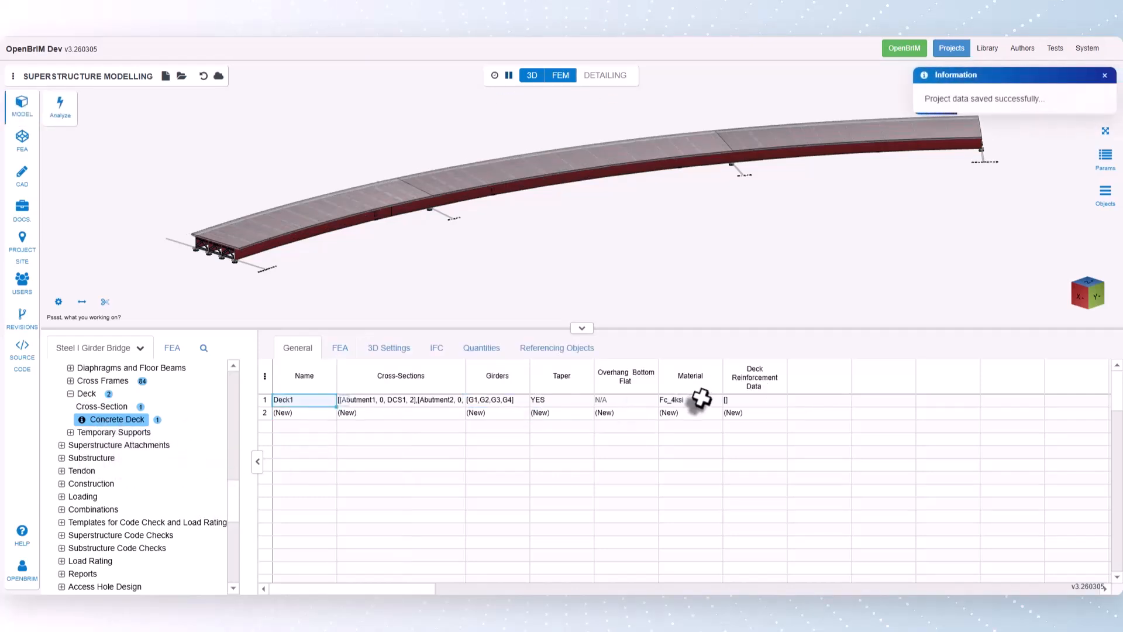
click(748, 403)
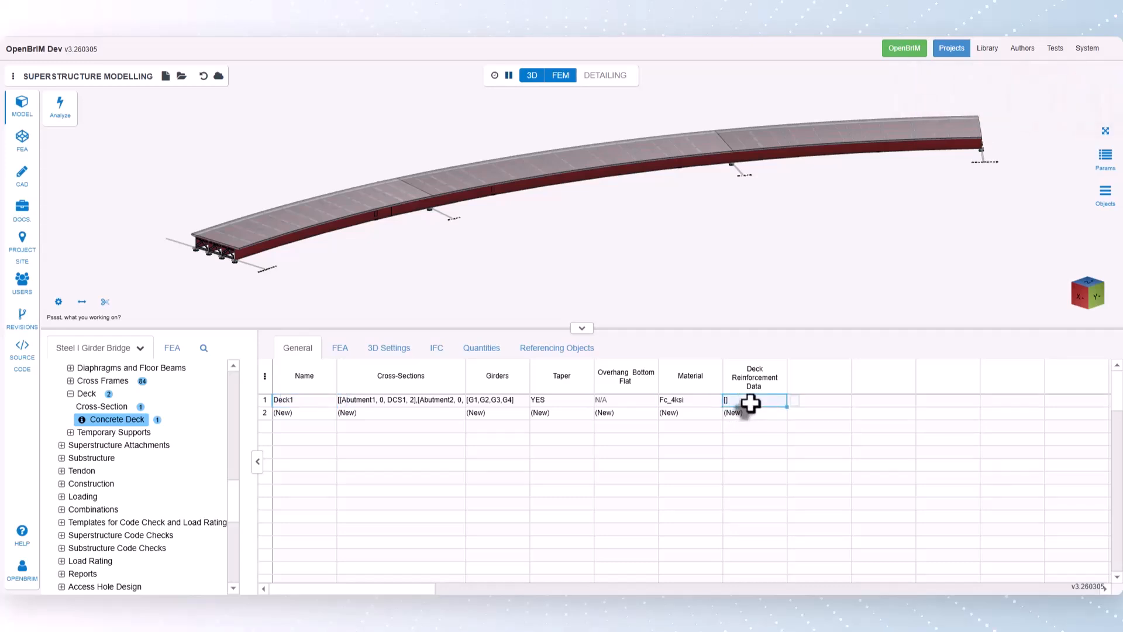
click(795, 401)
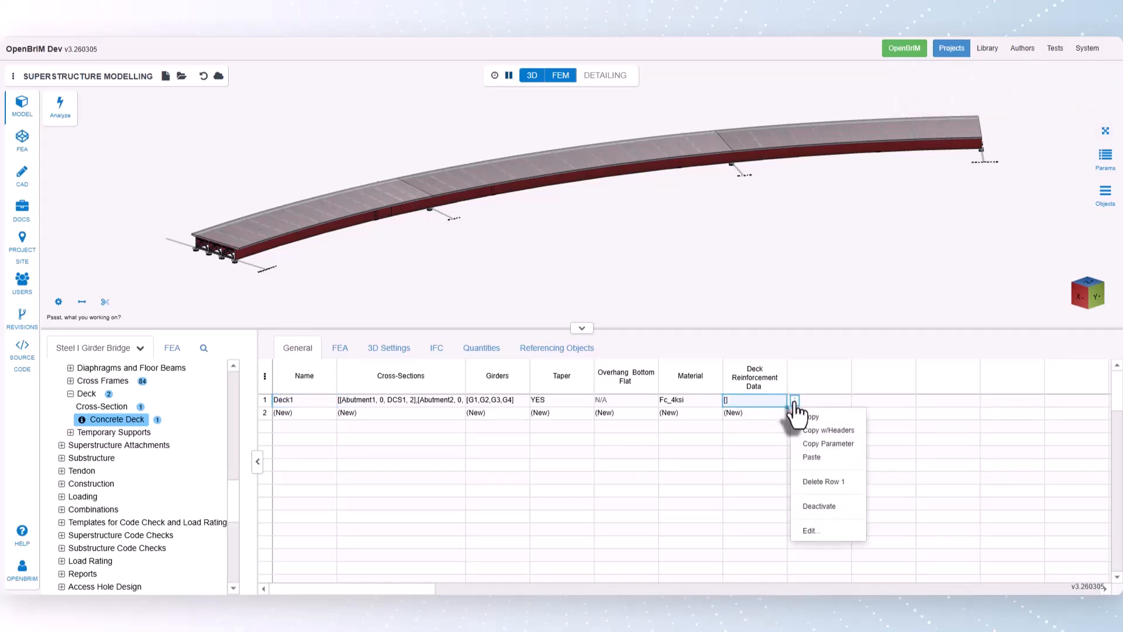
click(811, 530)
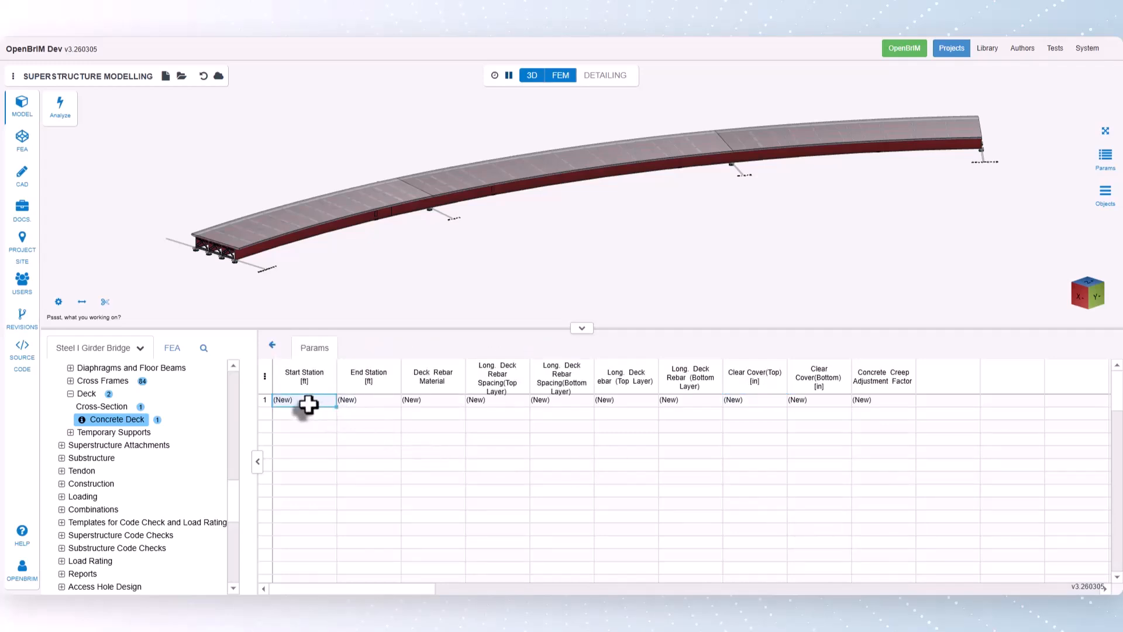
text(0)
click(364, 402)
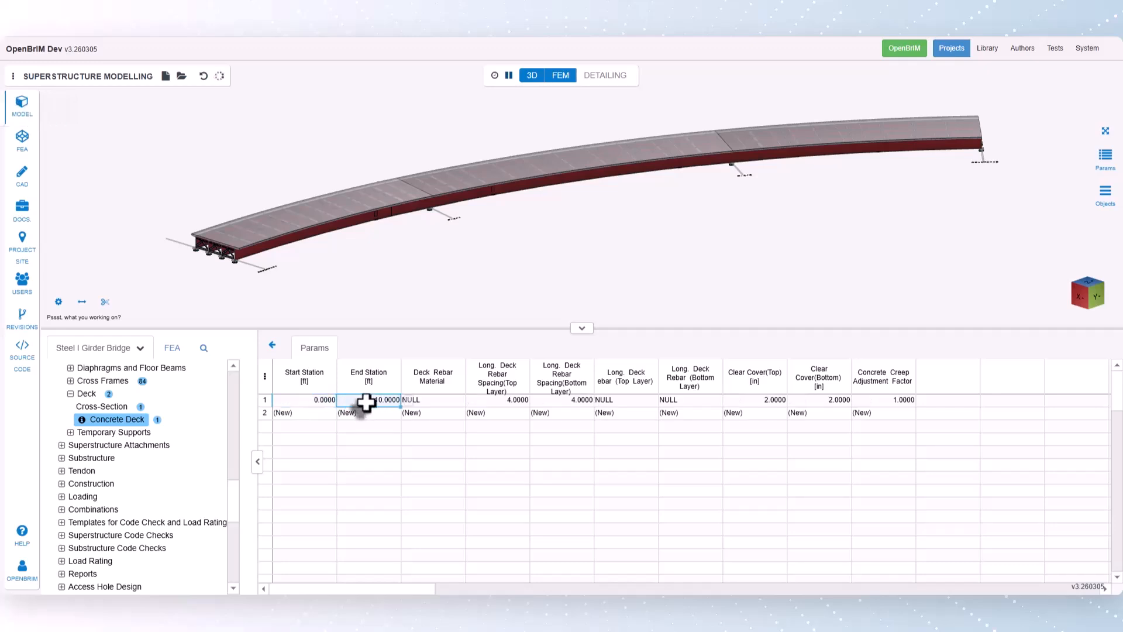
text(530)
click(378, 412)
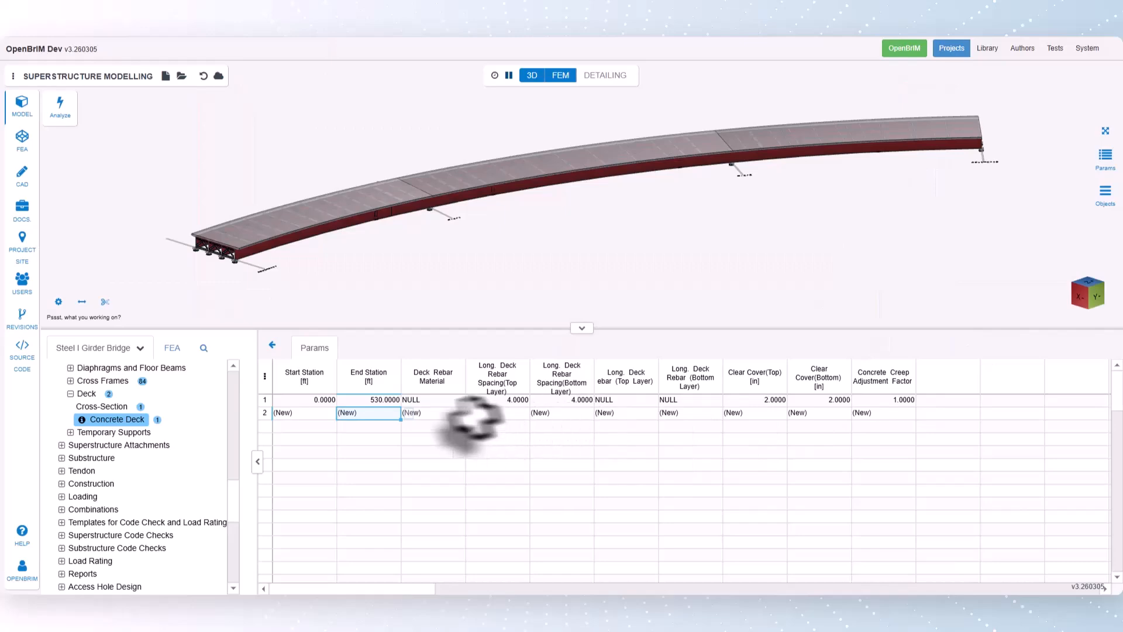
- Import A615_60 from Steel Material DB (US), category Reinforcement Steel, as the deck rebar material
click(448, 400)
click(473, 400)
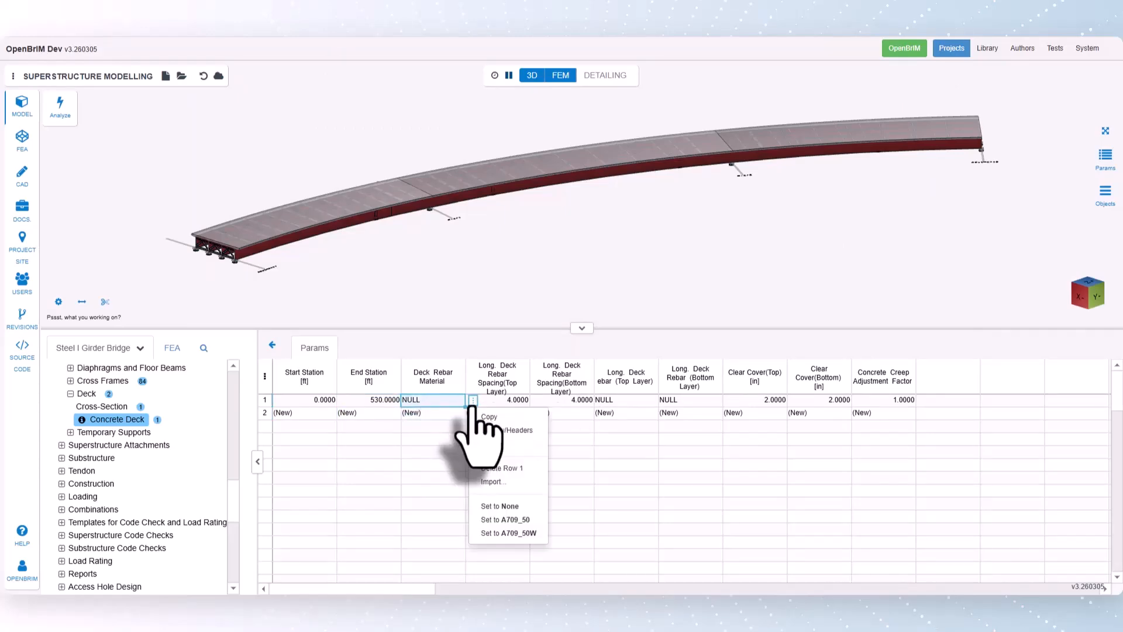
click(496, 481)
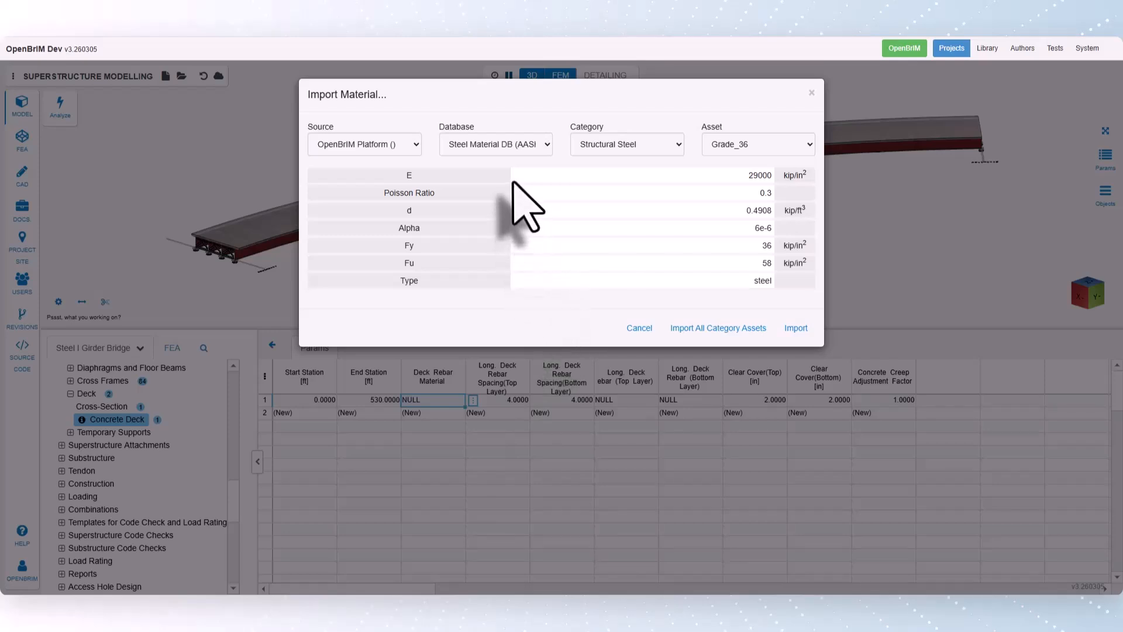
click(509, 150)
click(510, 191)
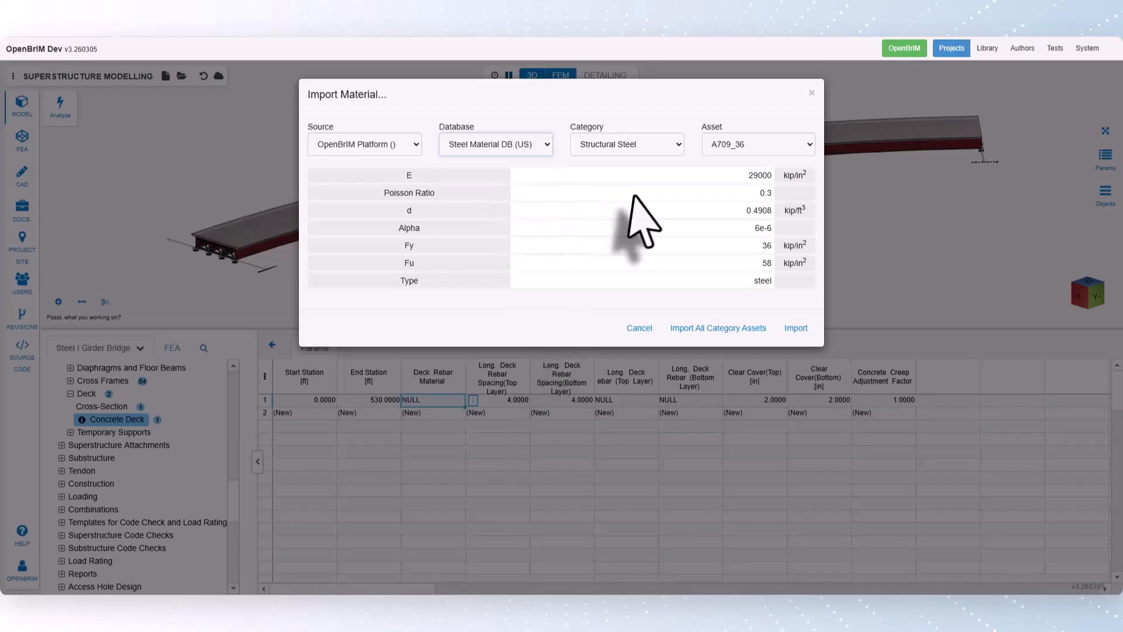
click(629, 146)
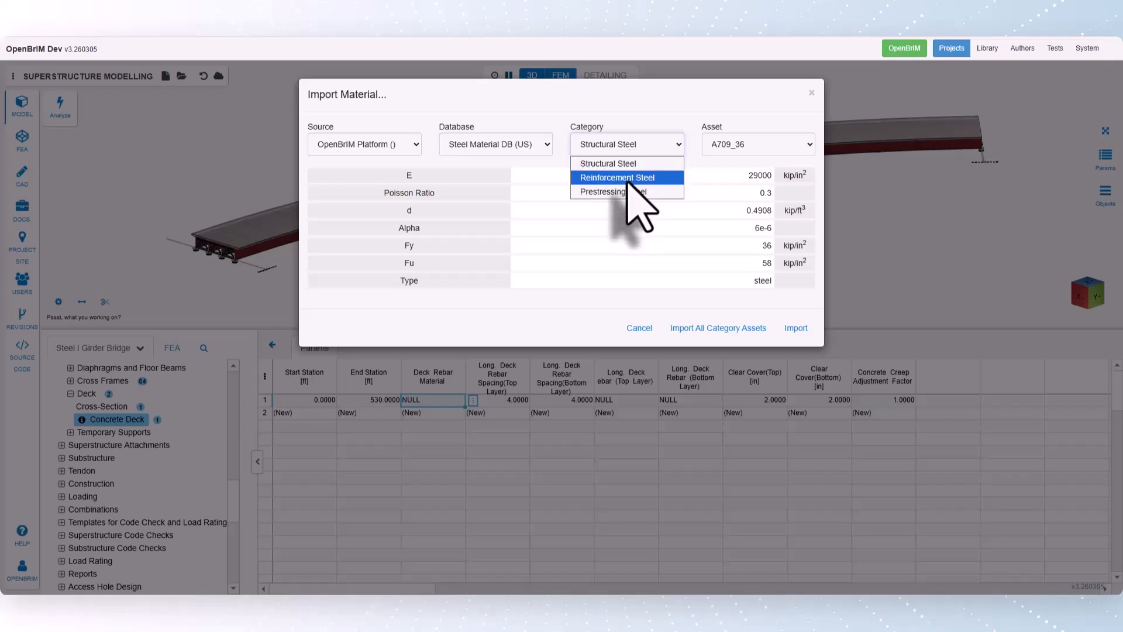
click(626, 175)
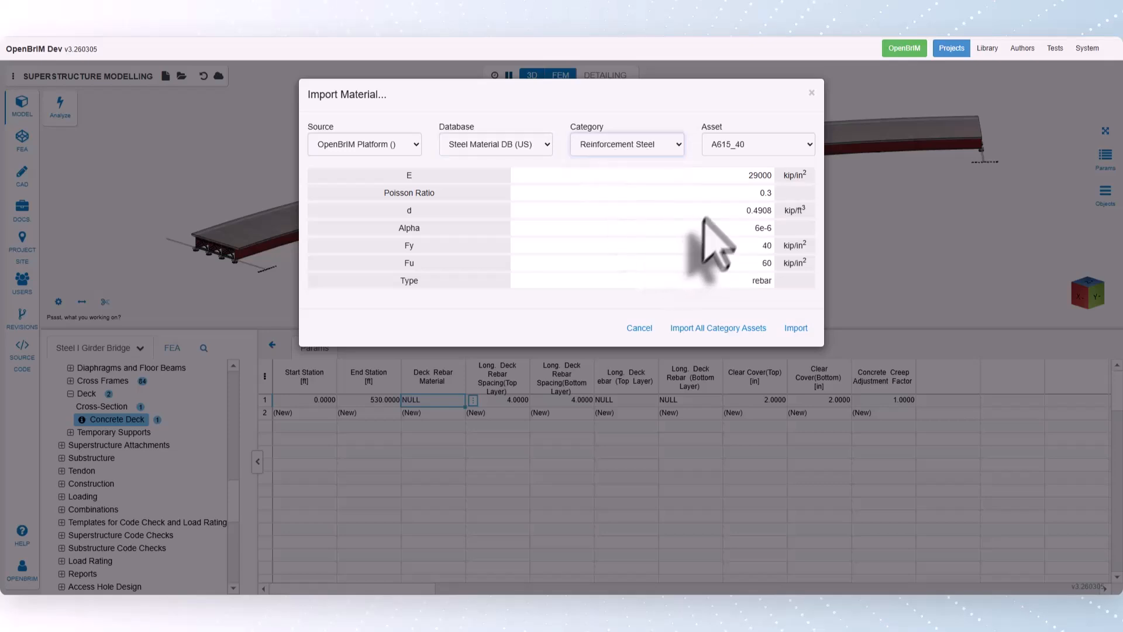
click(736, 147)
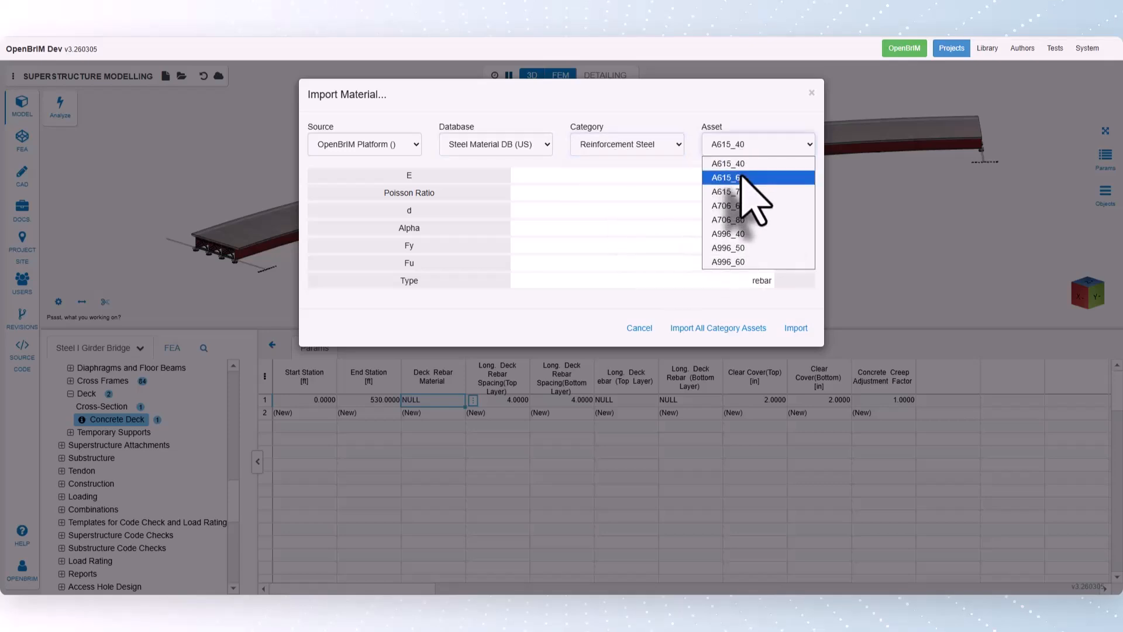
click(743, 179)
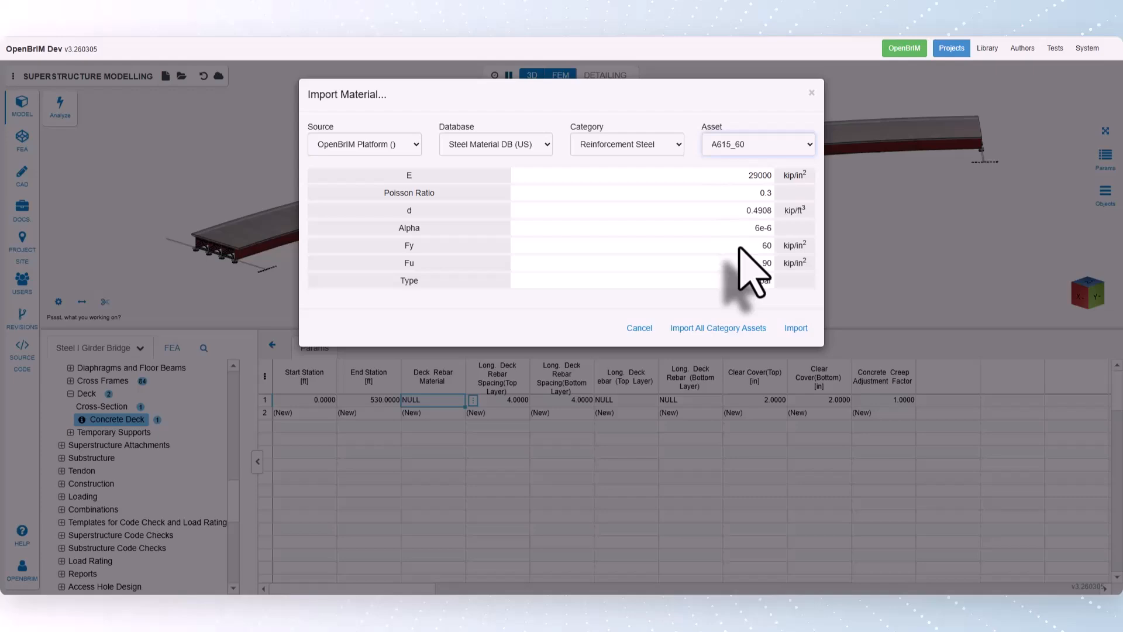
click(796, 329)
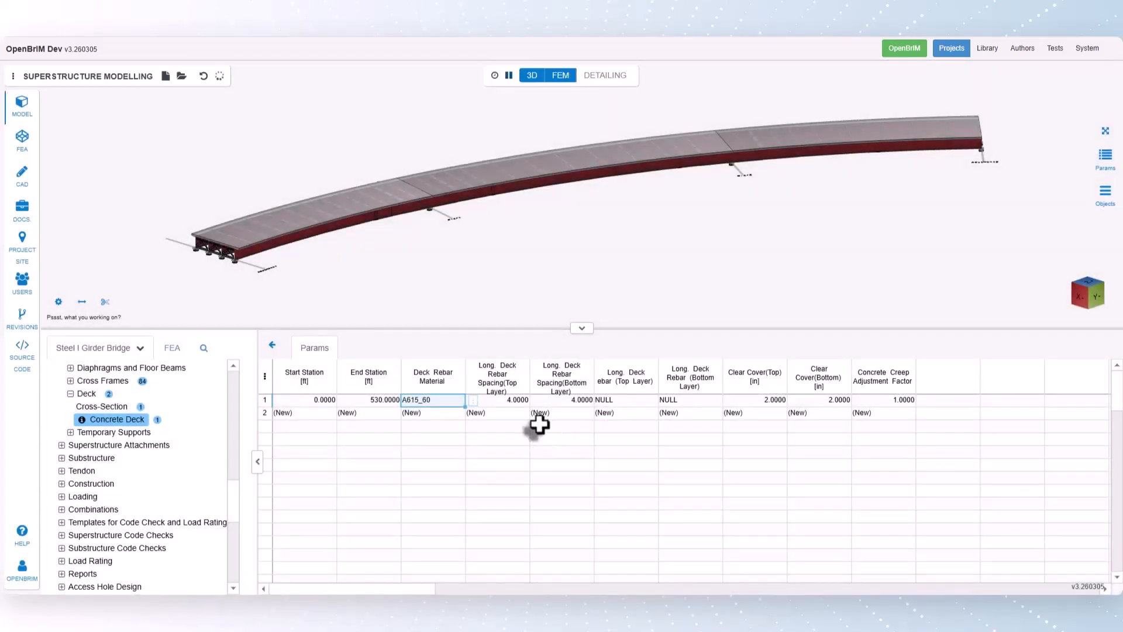
- Set the longitudinal deck rebar spacing to 5 for both the top and bottom layers
click(520, 412)
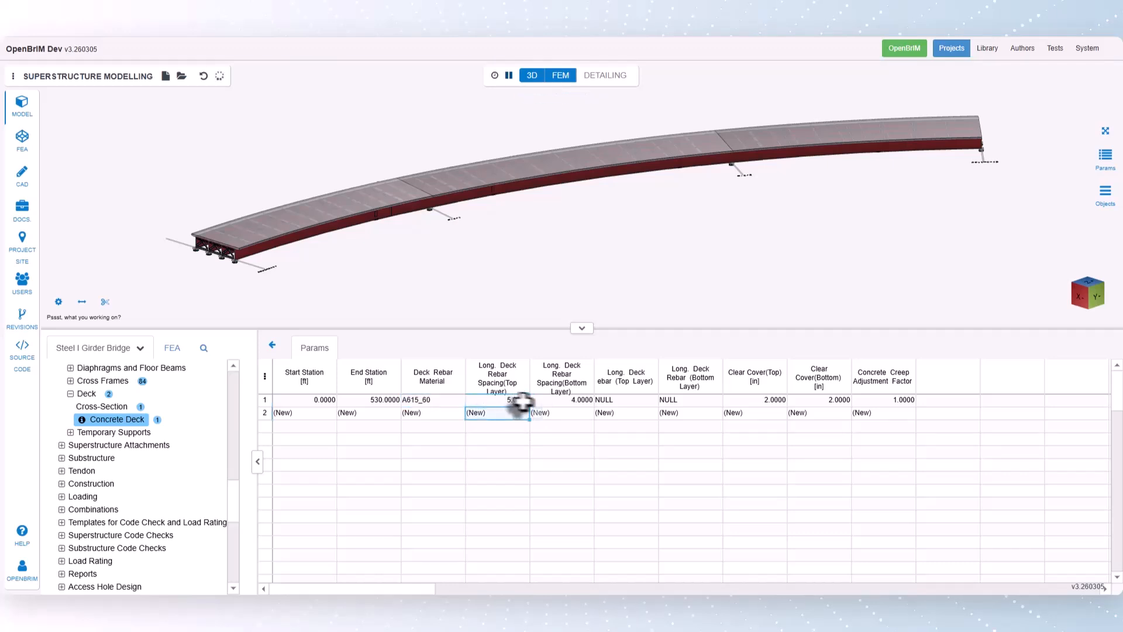
click(548, 399)
text(5)
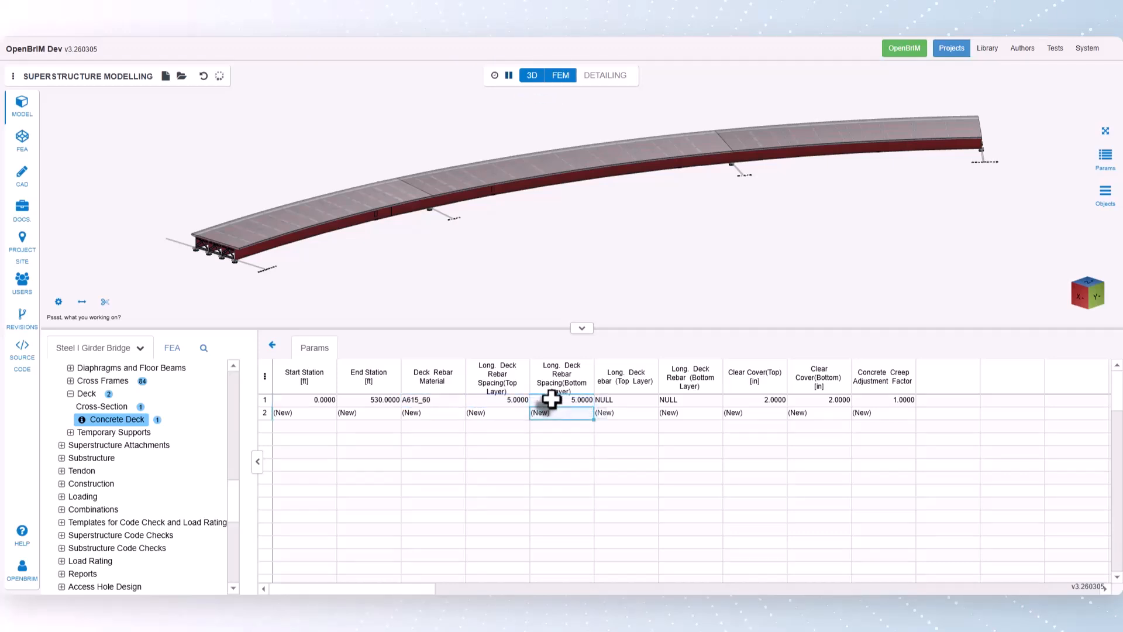
- Import ASTMA615No8 from the ASTM Rebar Sizes database, category ASTM A615, as the top-layer longitudinal deck rebar
click(616, 400)
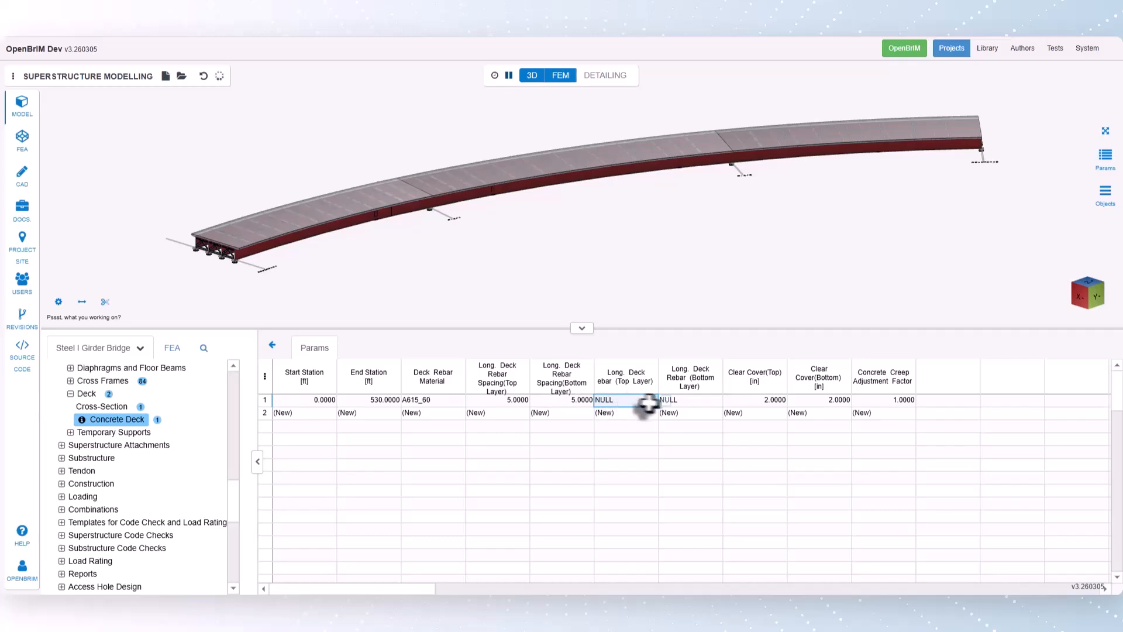
click(666, 401)
click(690, 481)
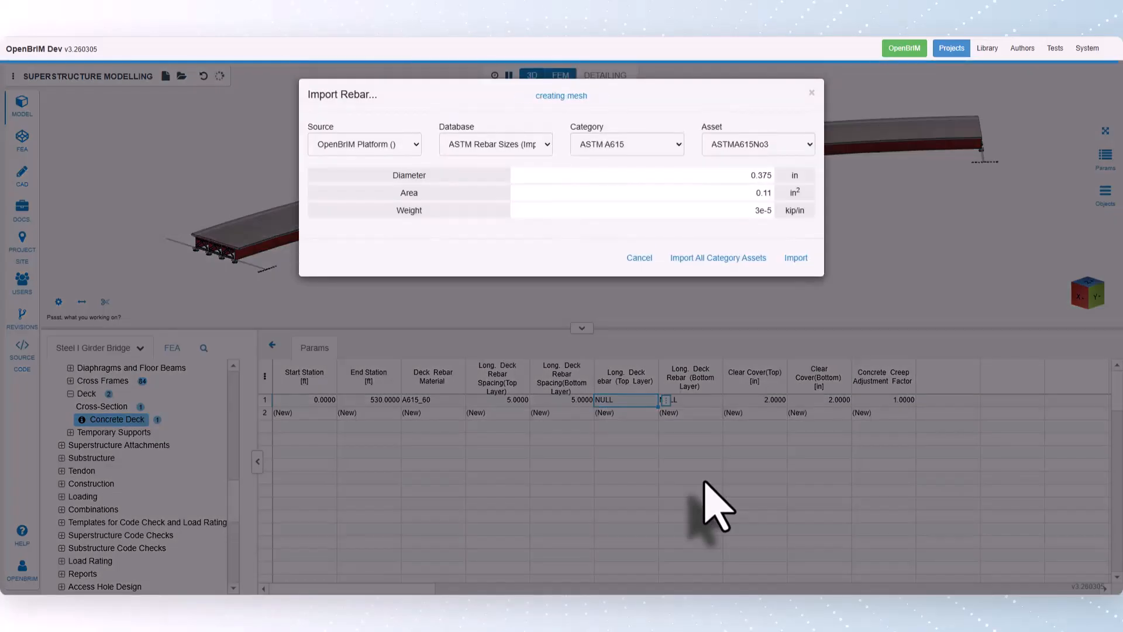
click(627, 145)
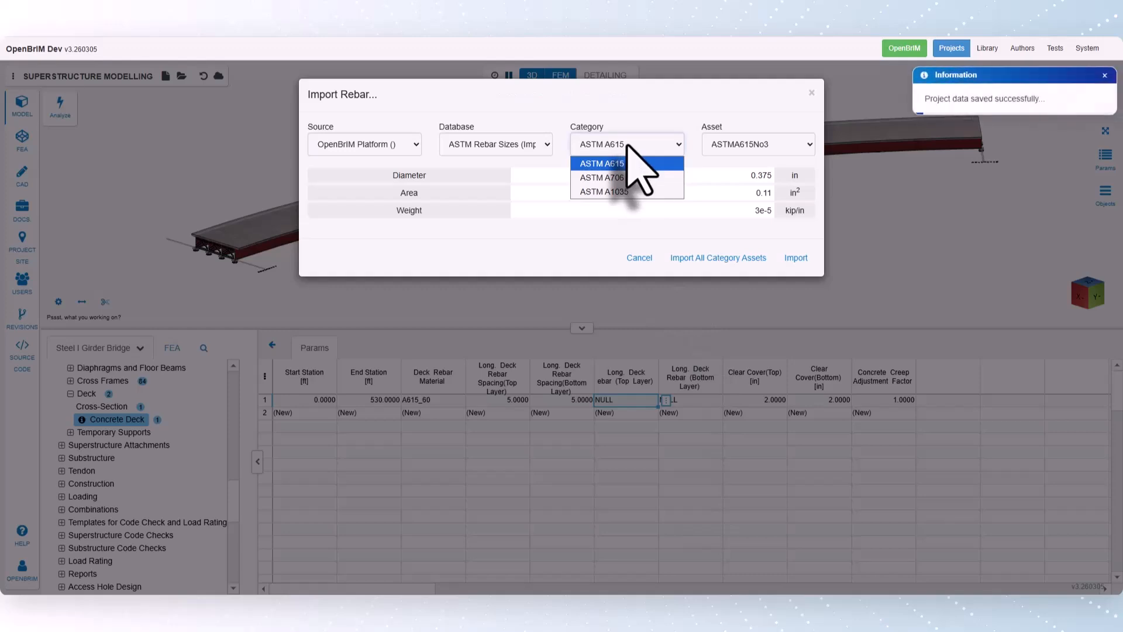
click(629, 163)
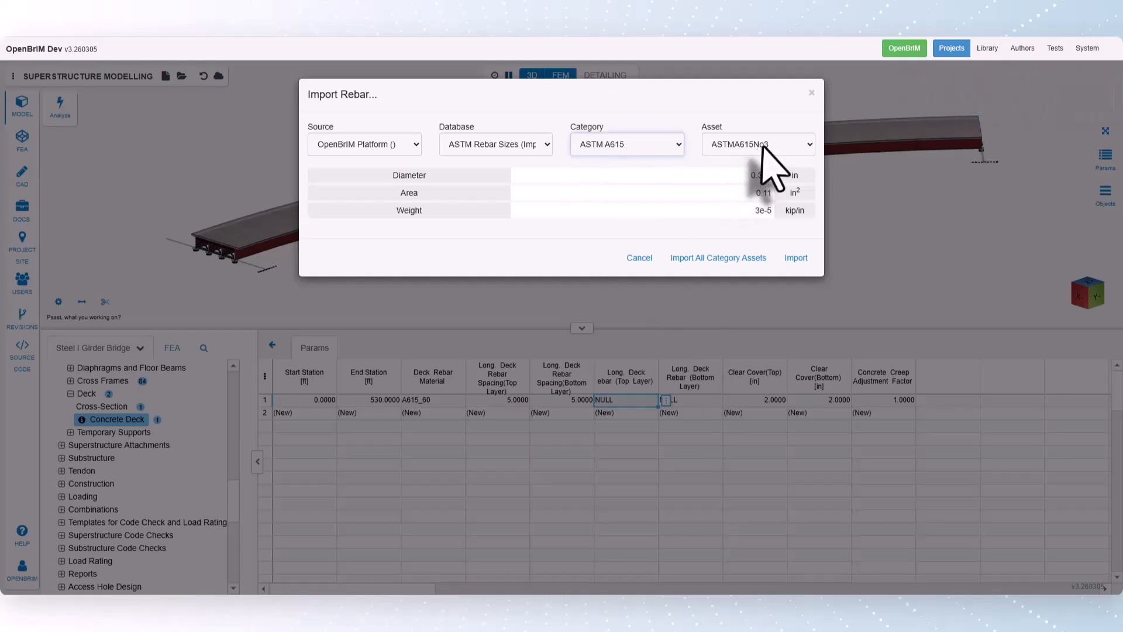
click(766, 146)
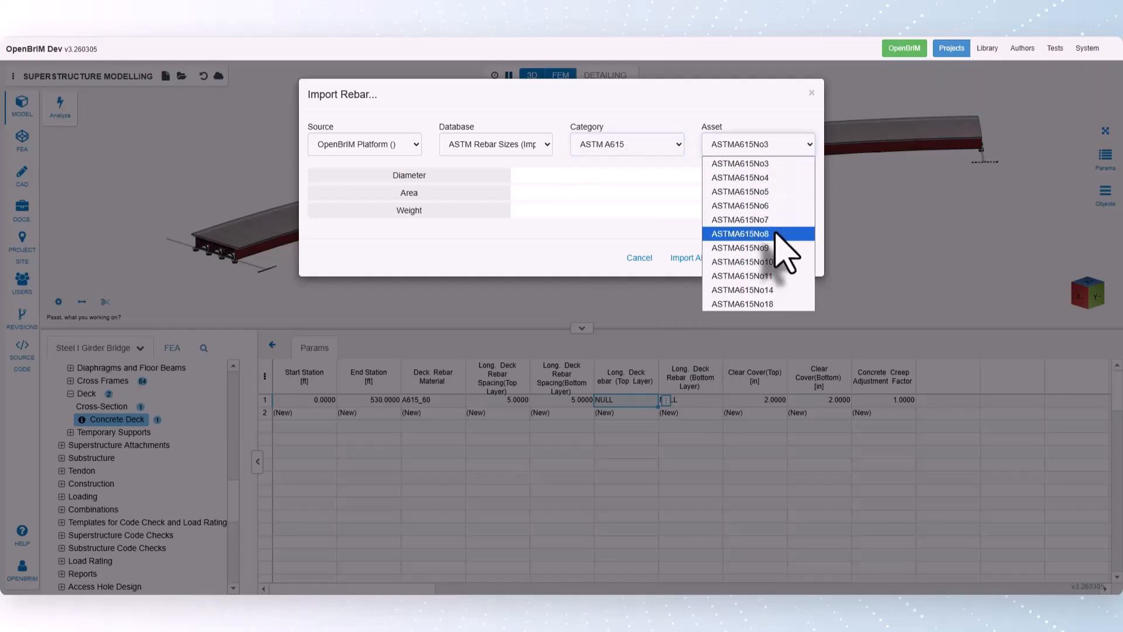
click(779, 233)
click(797, 259)
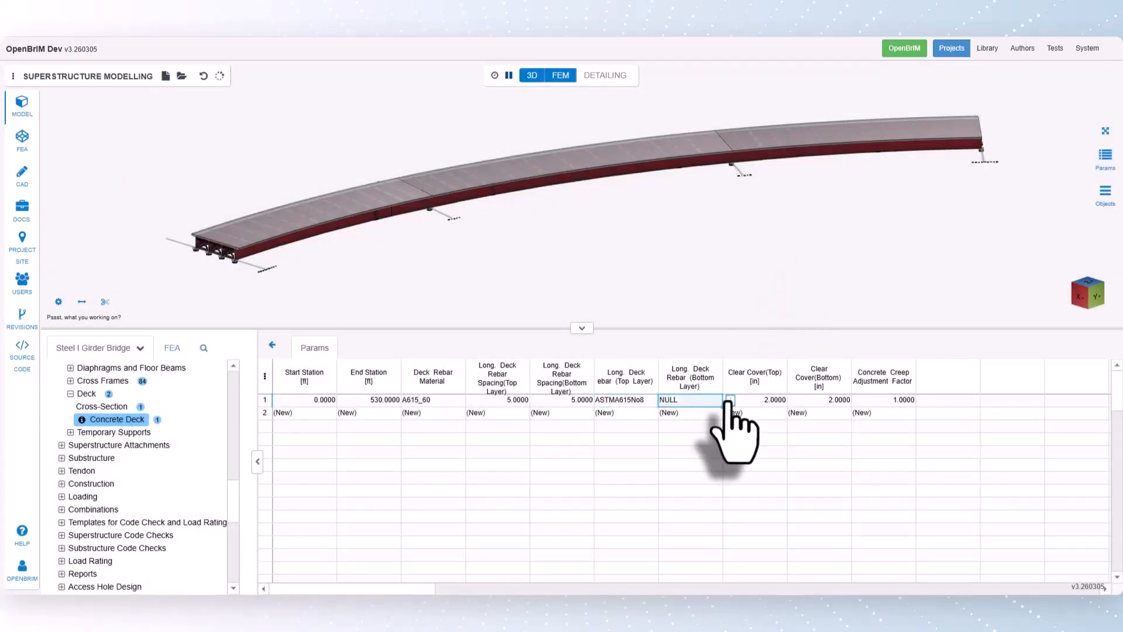
- Import ASTMA615No6, category ASTM A615, as the bottom-layer longitudinal deck rebar and return to the concrete deck table
click(729, 399)
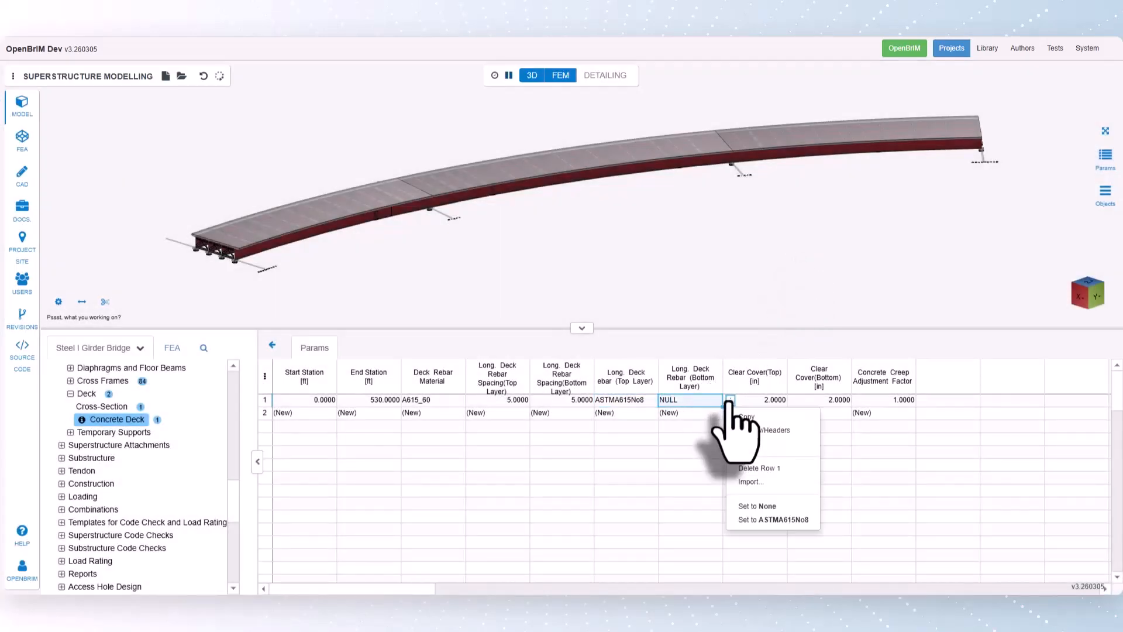
click(751, 482)
click(752, 145)
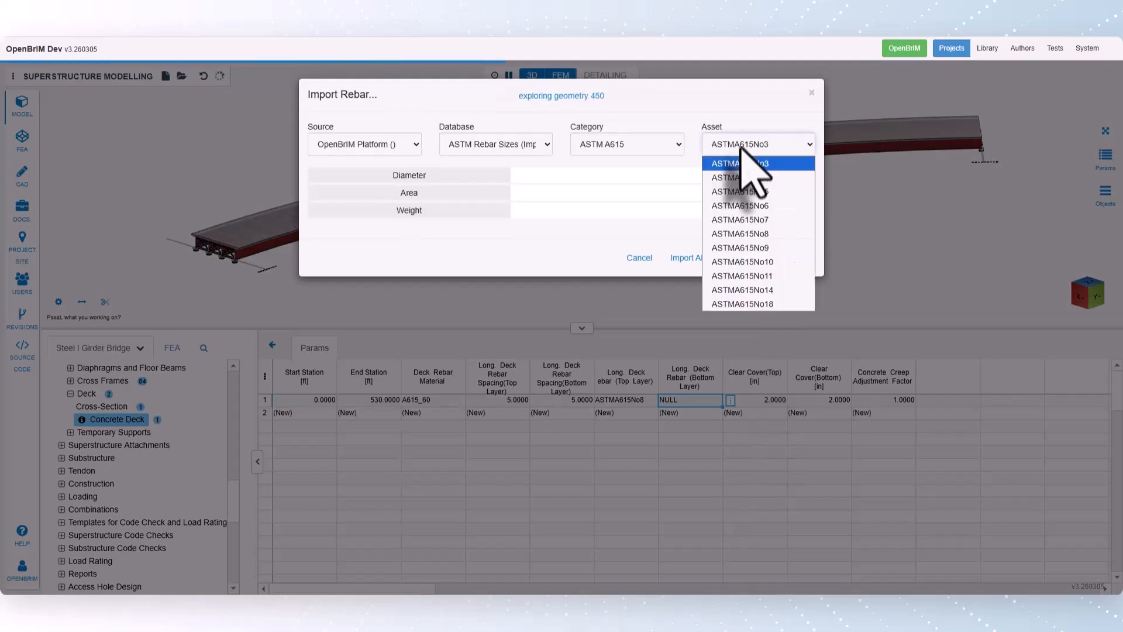
click(795, 261)
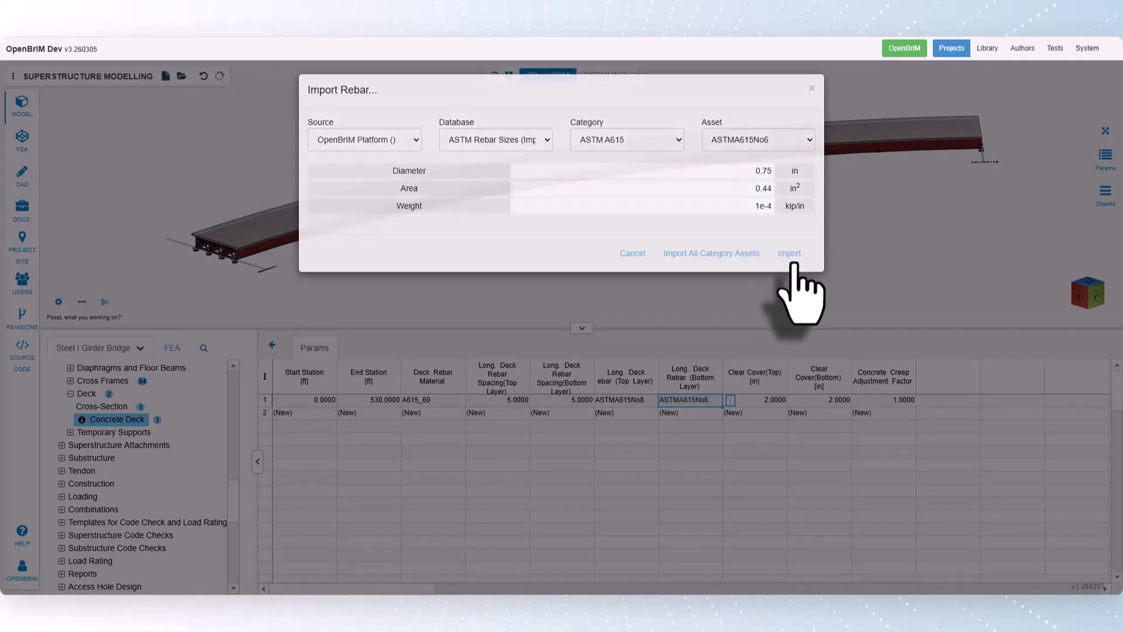
click(769, 400)
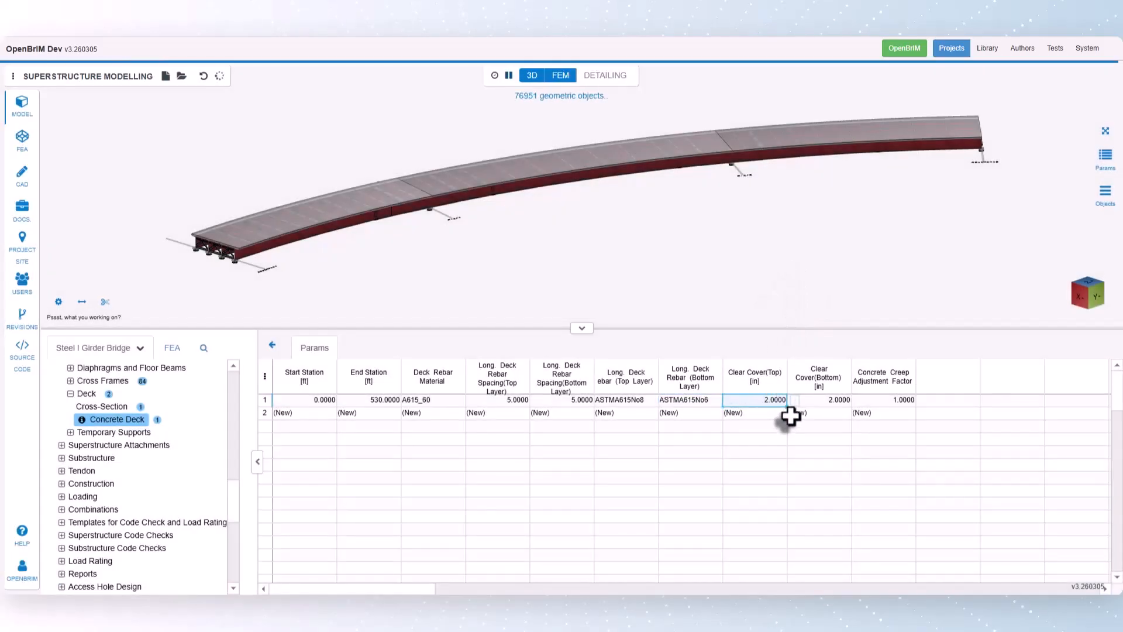
click(272, 348)
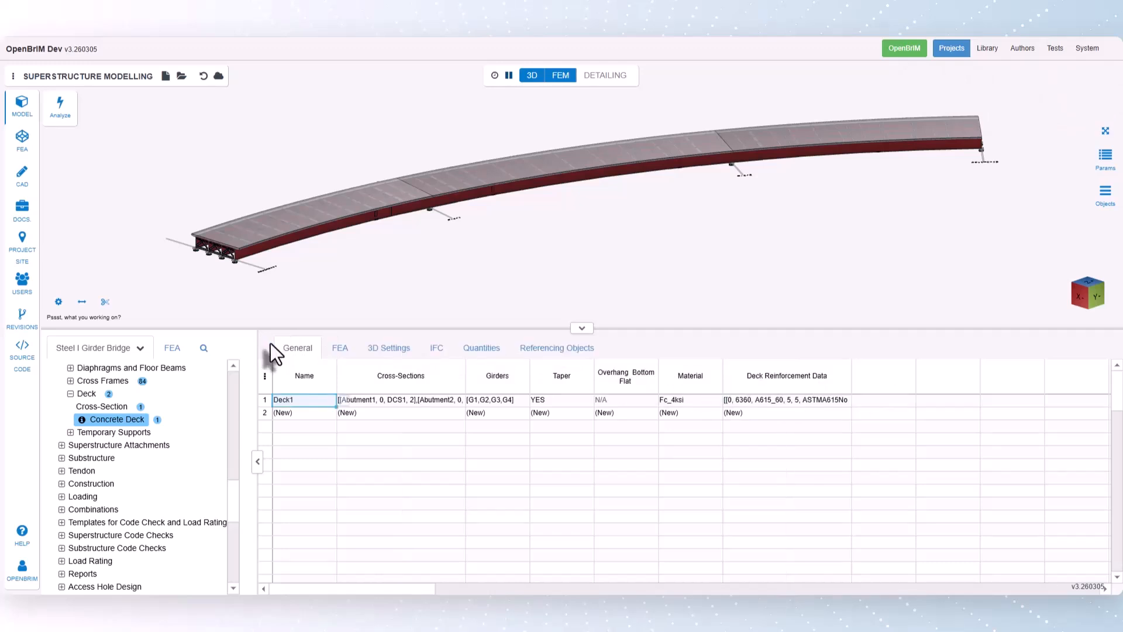
- Review Deck1's FEA settings, including the station and stiffness inputs of the expansion joint end releases
click(344, 361)
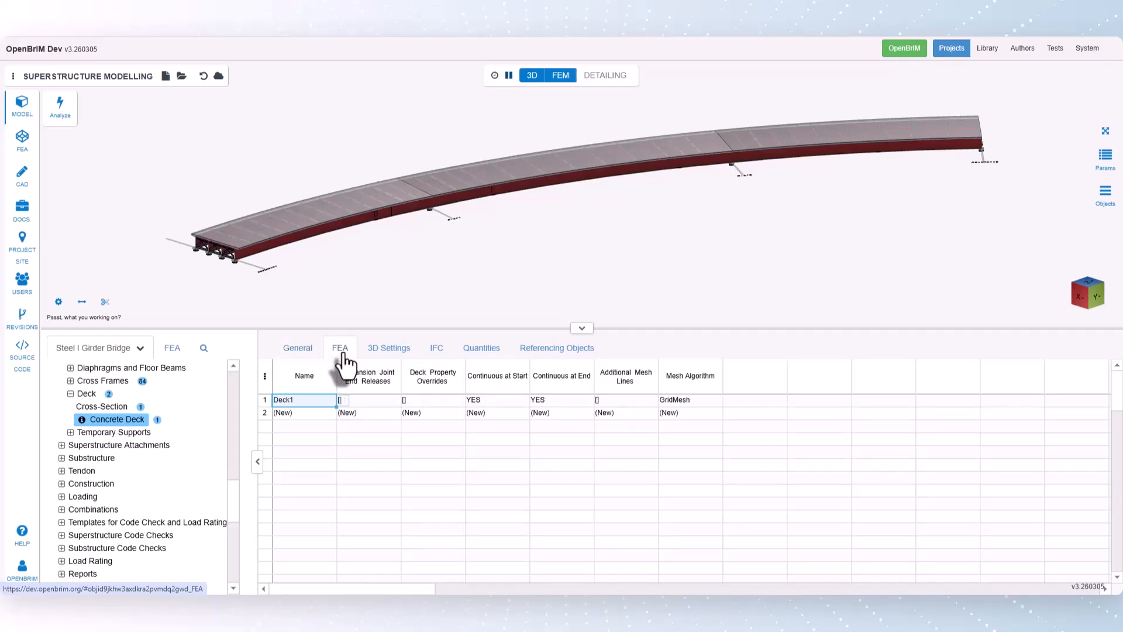
click(369, 402)
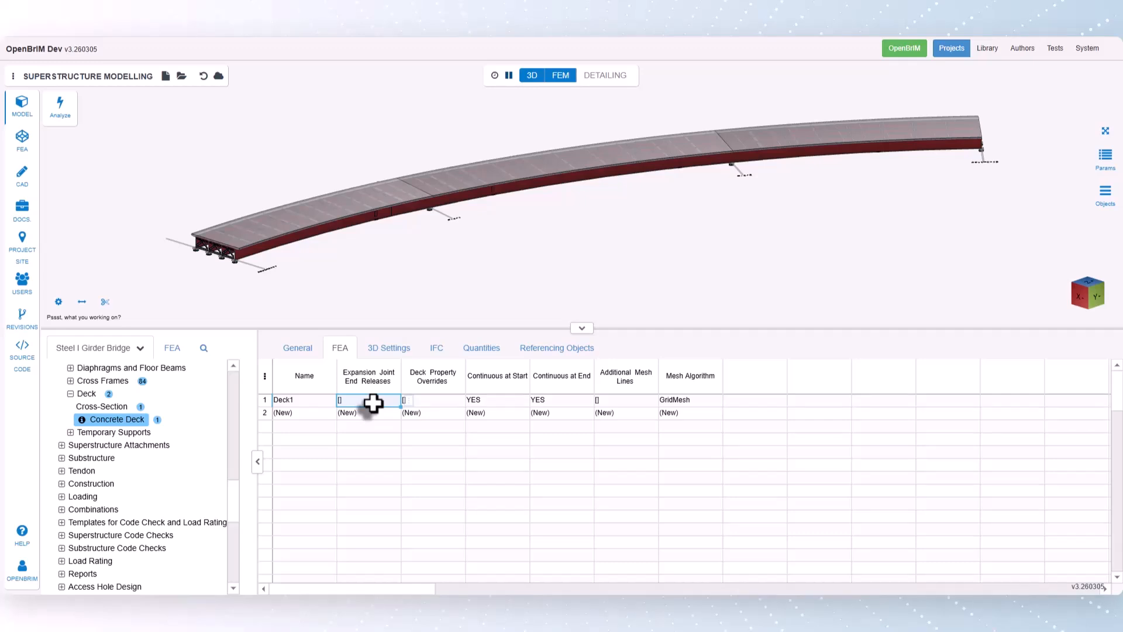
click(409, 403)
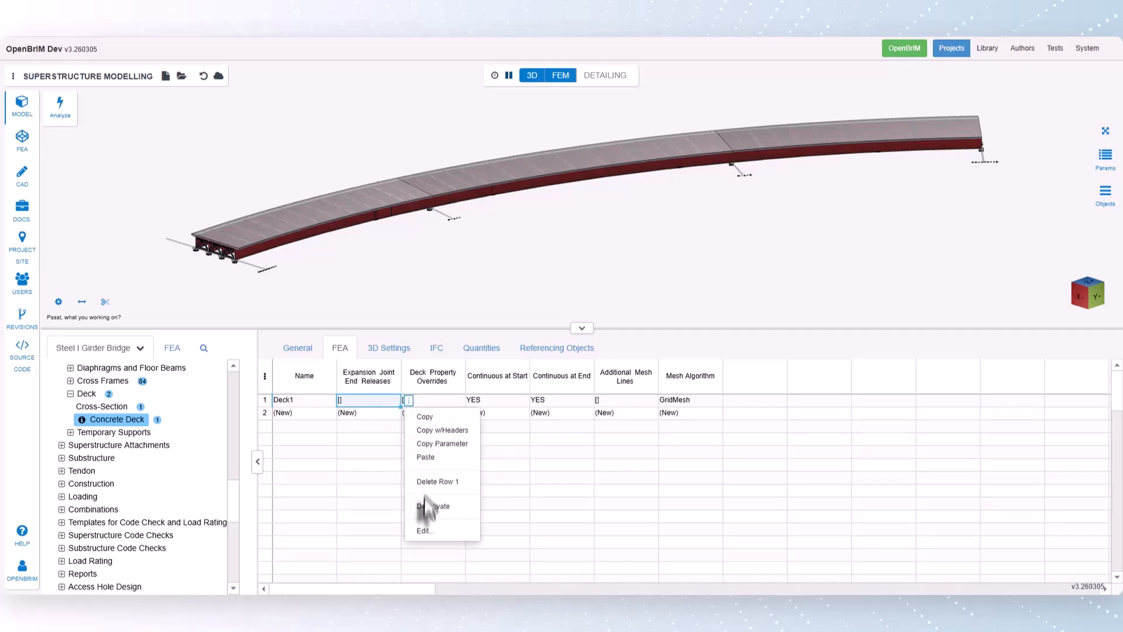
click(425, 530)
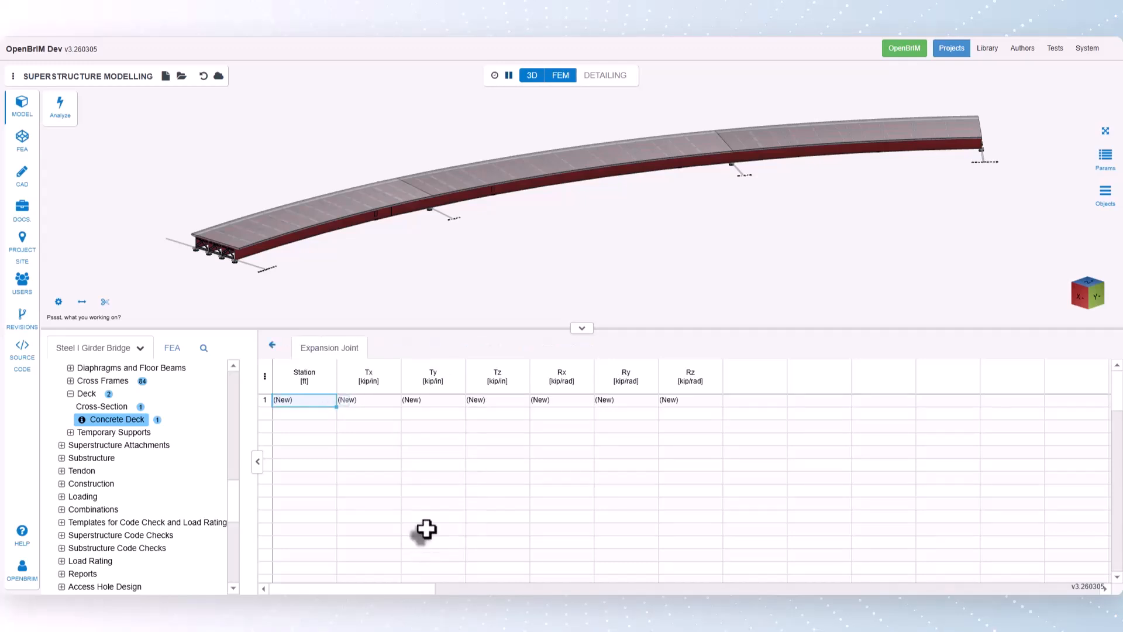
click(272, 345)
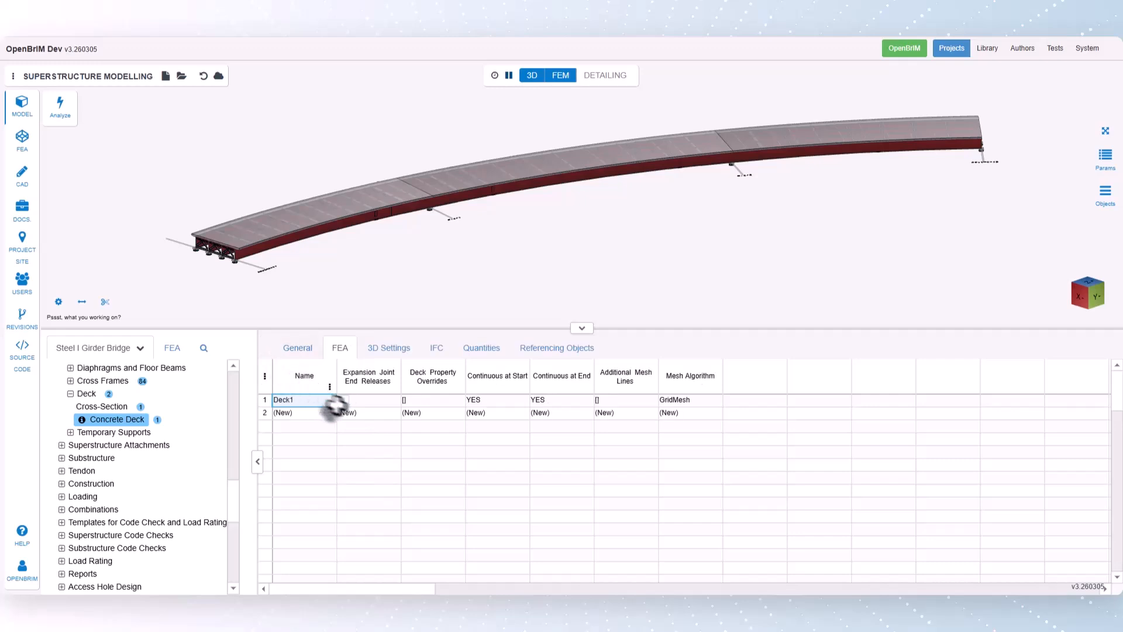
click(357, 402)
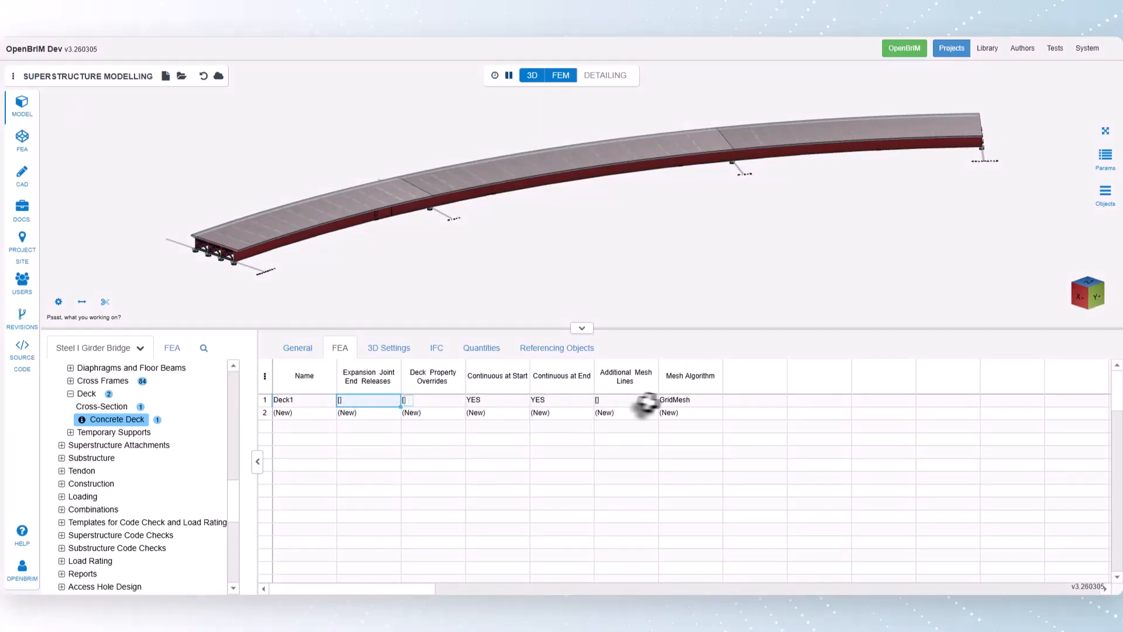
- Set Deck1's mesh algorithm to MeshAdapt in the MESH ALGORITHM project
click(674, 401)
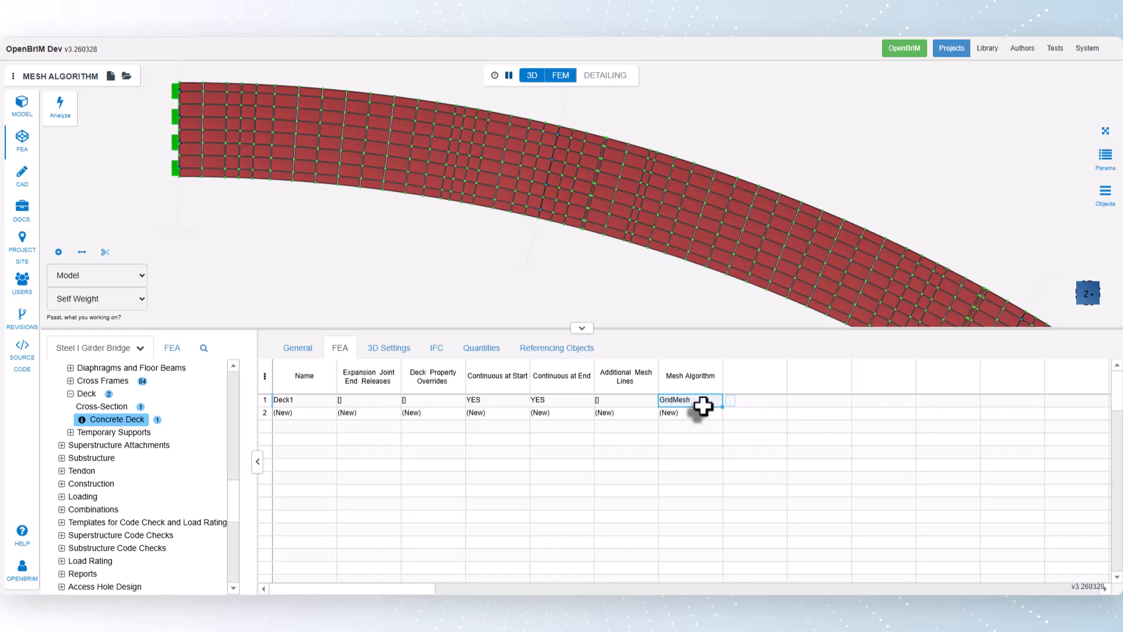
right_click(732, 420)
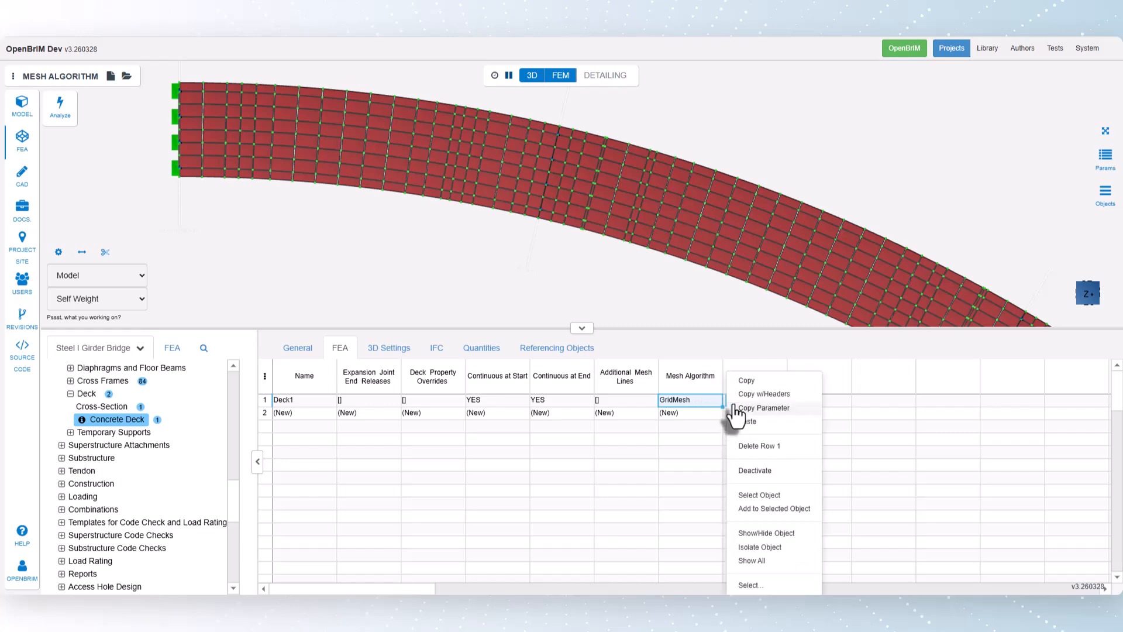
click(751, 583)
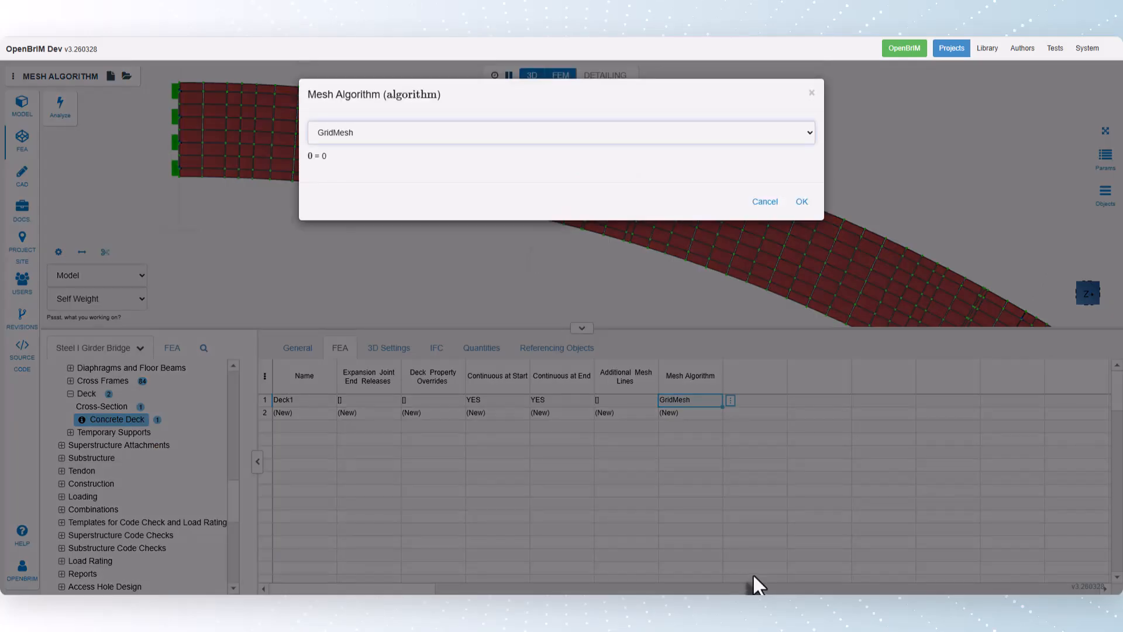
click(385, 136)
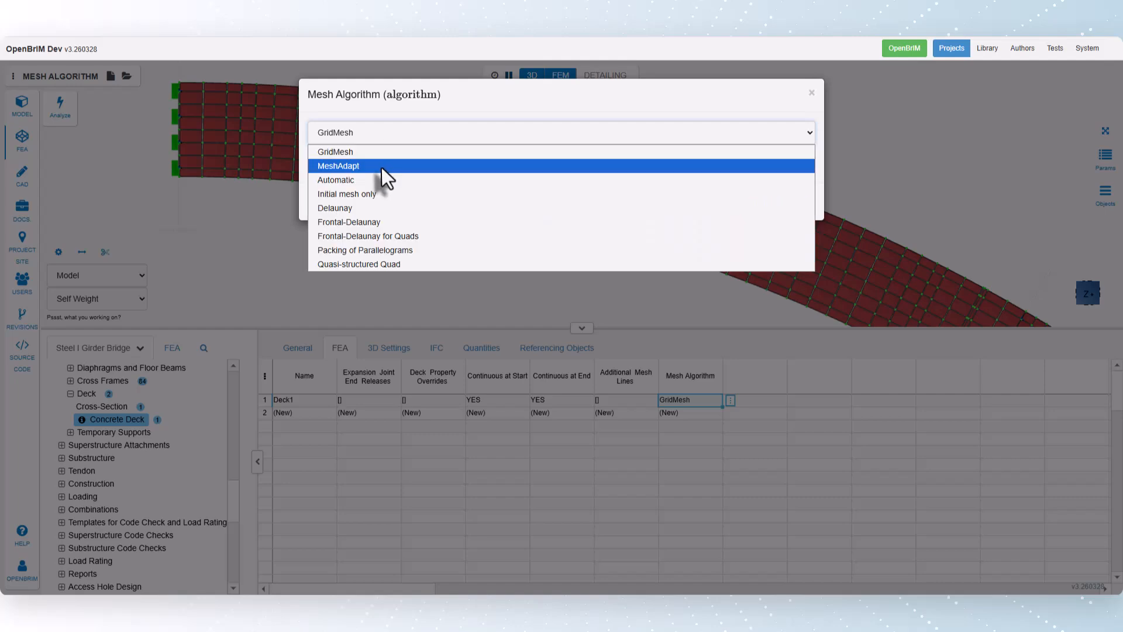
click(381, 166)
click(805, 204)
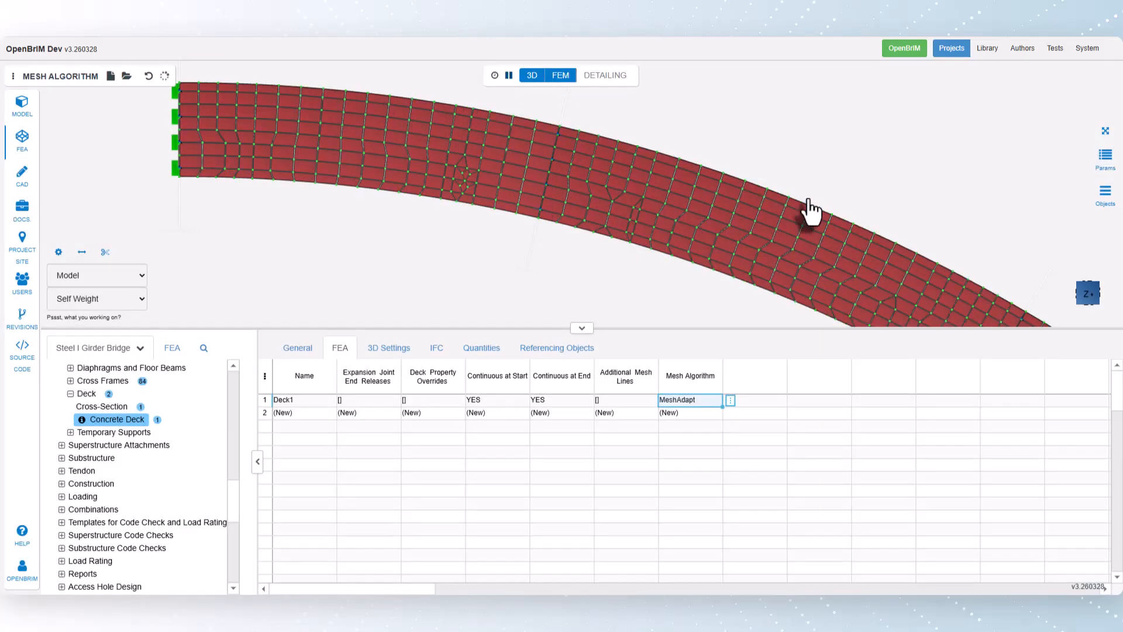
- Change Deck1's mesh algorithm to Automatic
click(730, 400)
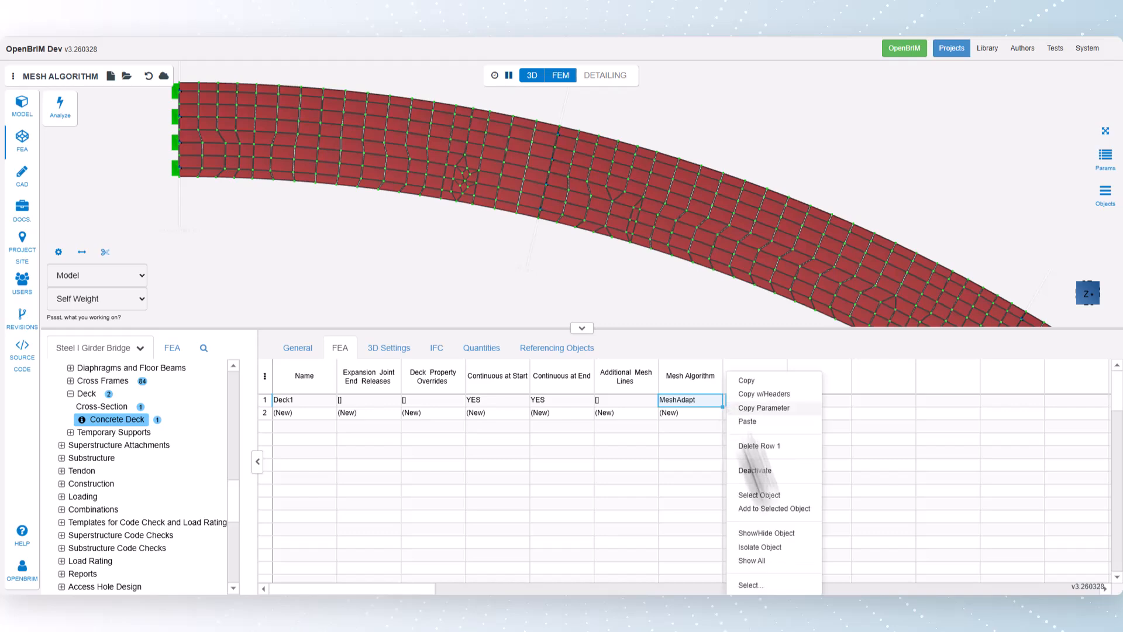
click(760, 586)
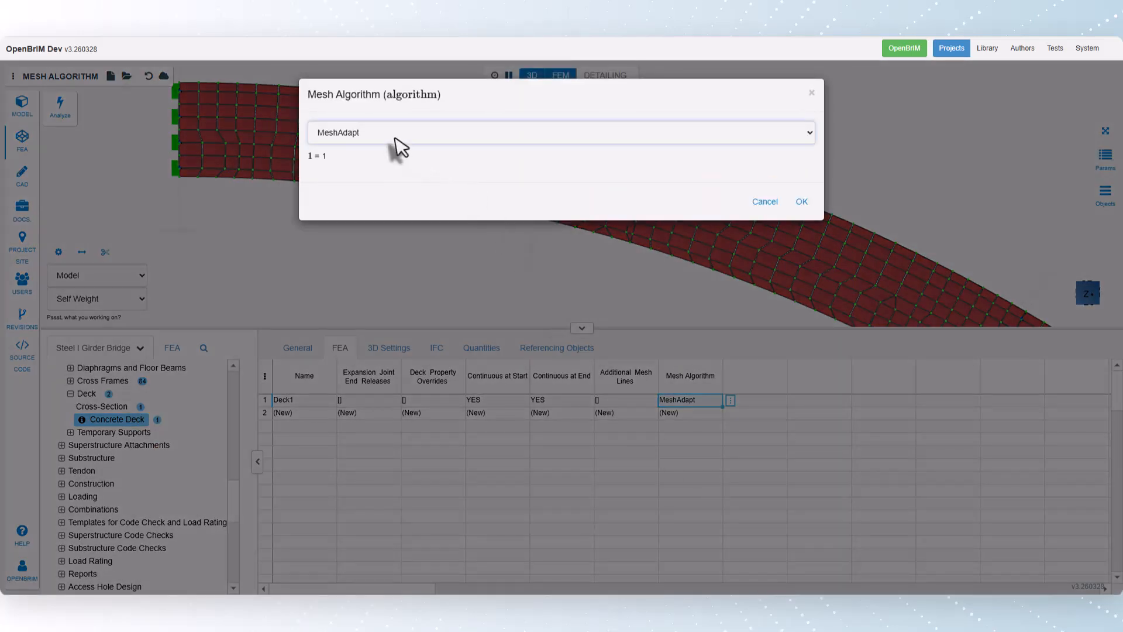
click(397, 139)
click(386, 176)
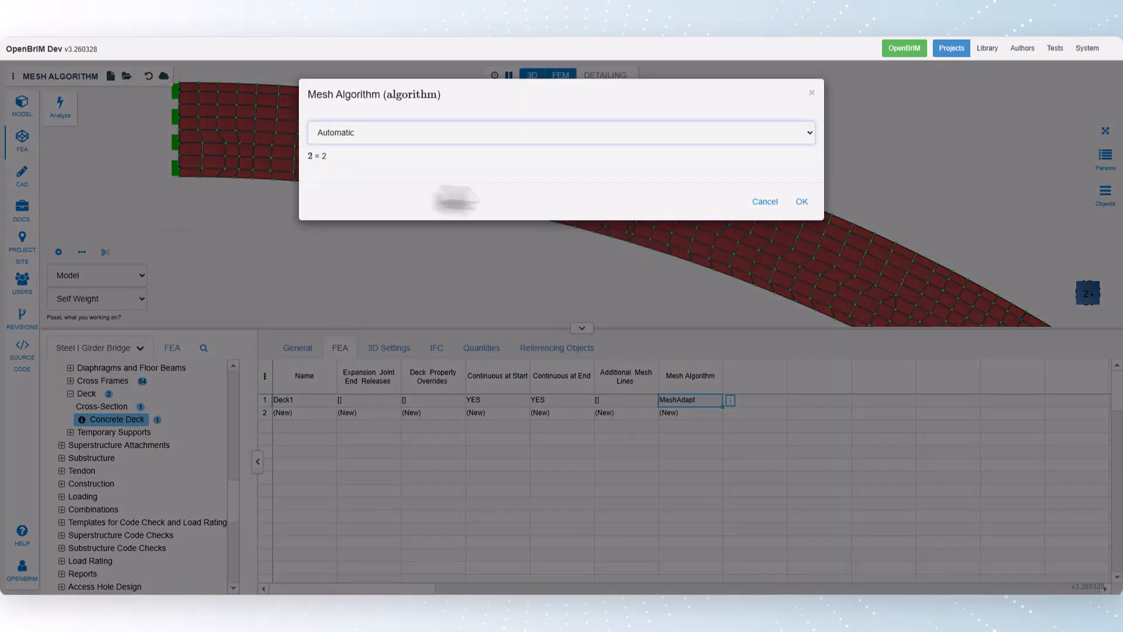
click(802, 203)
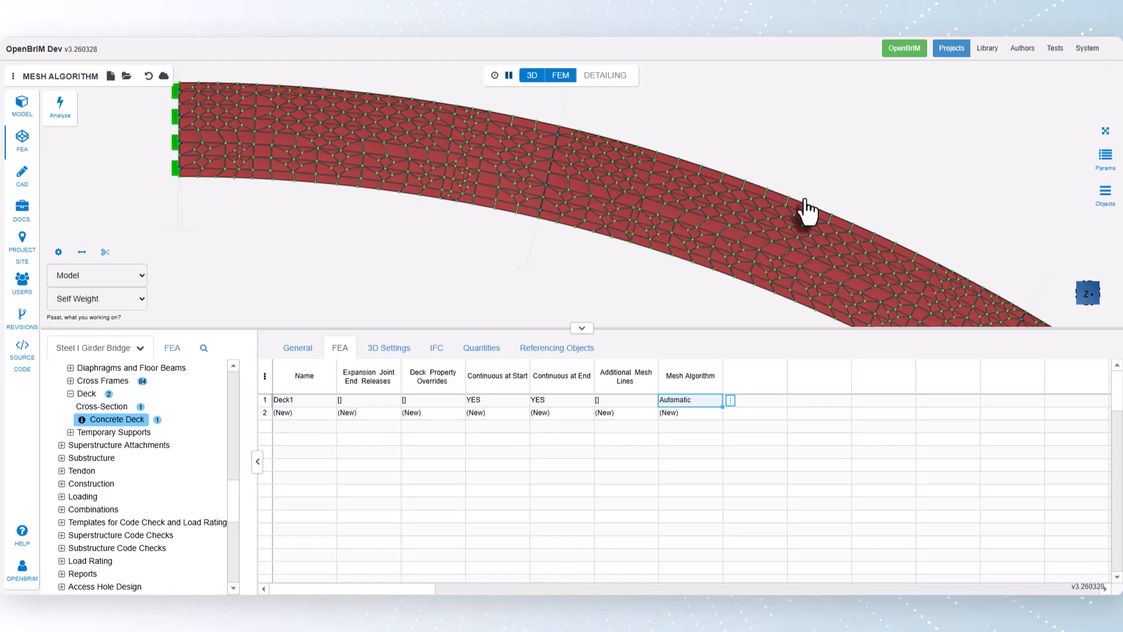
- Change Deck1's mesh algorithm to Initial mesh only
click(730, 401)
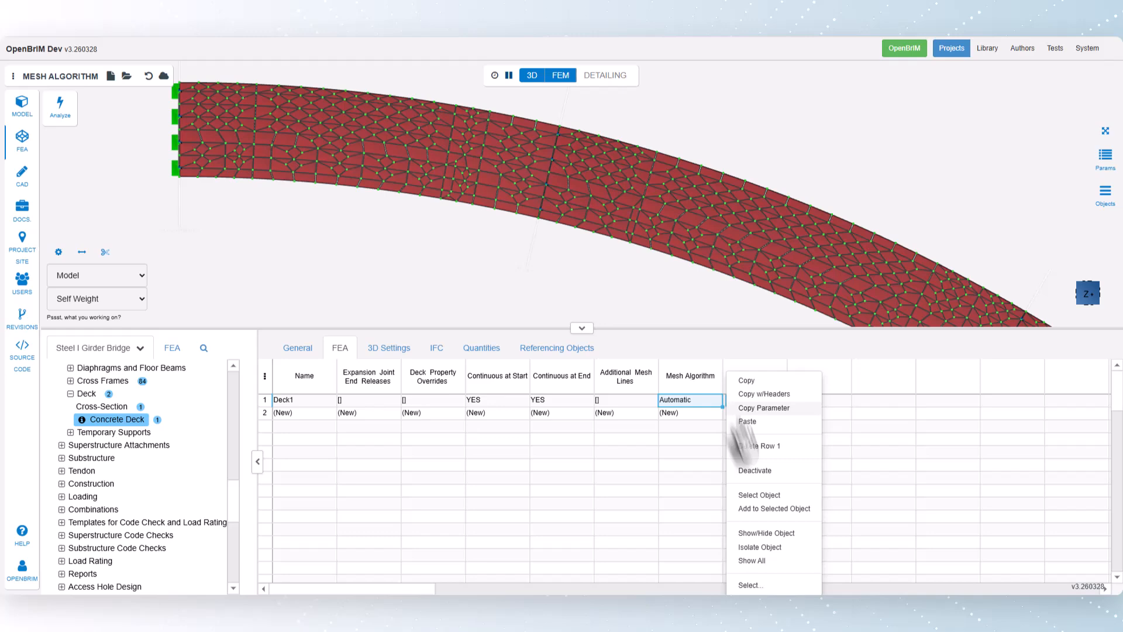
click(754, 584)
click(356, 138)
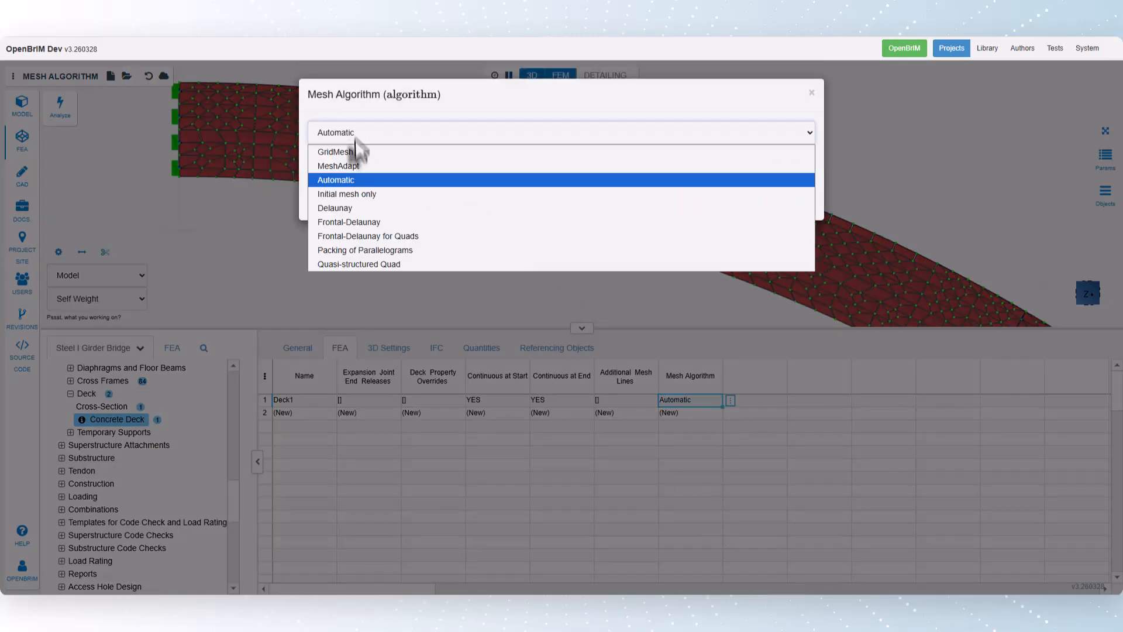
click(363, 195)
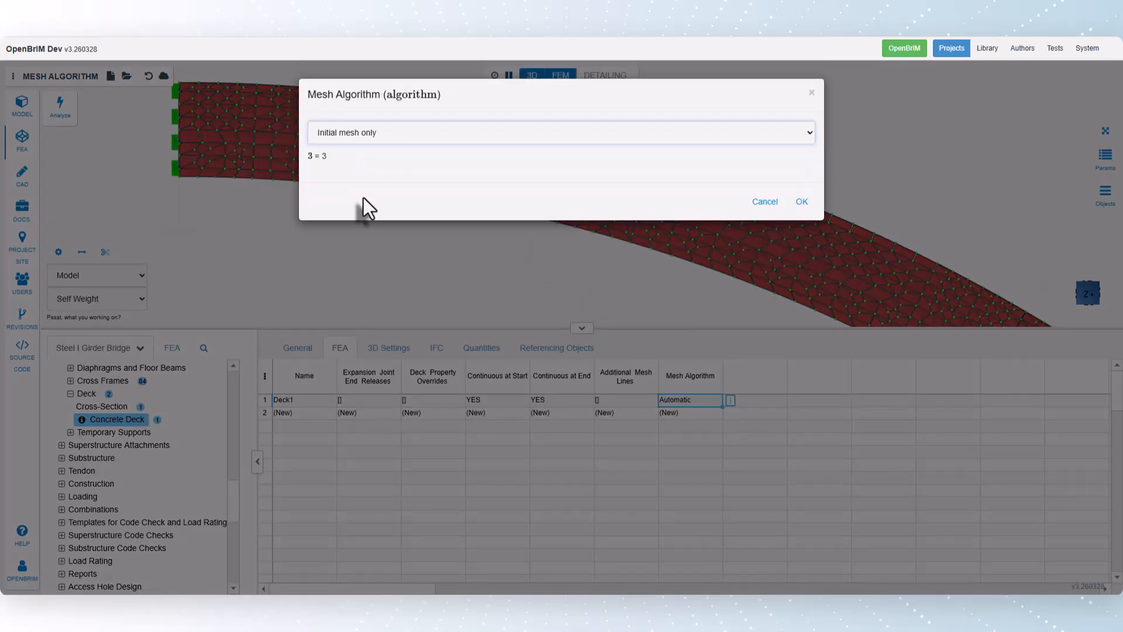
click(802, 202)
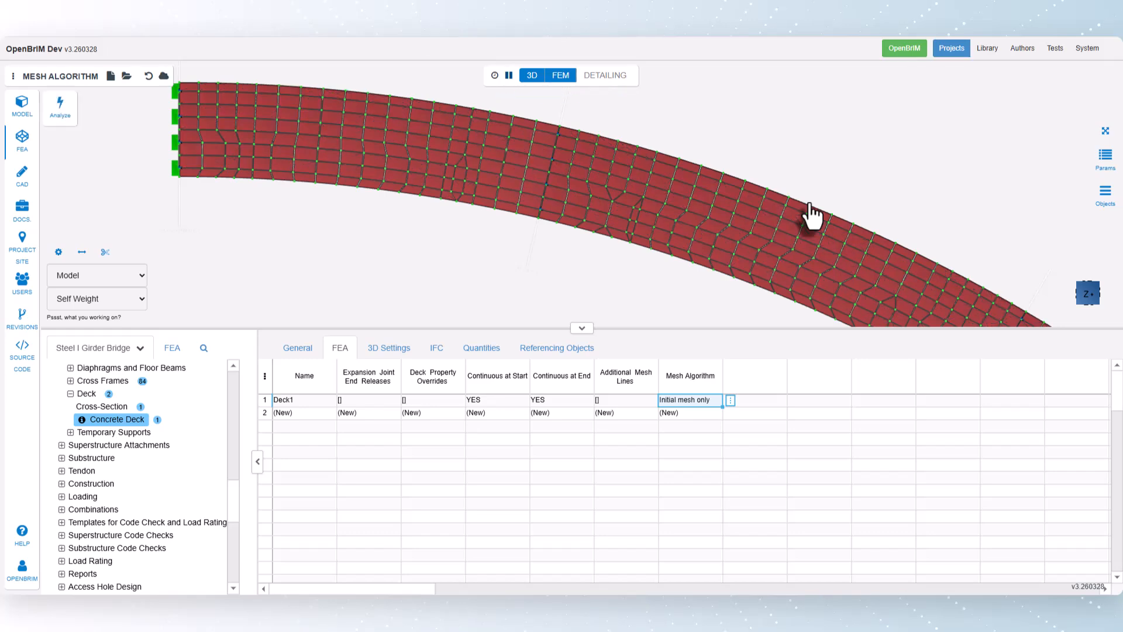
- Change Deck1's mesh algorithm to Delaunay
click(731, 402)
click(752, 585)
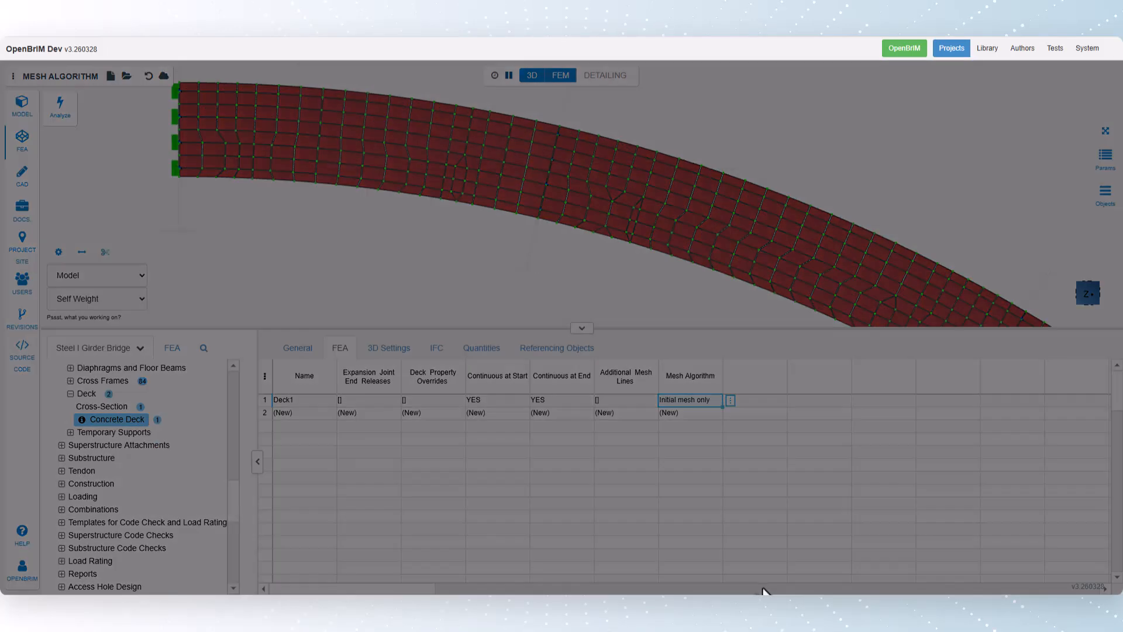
click(580, 127)
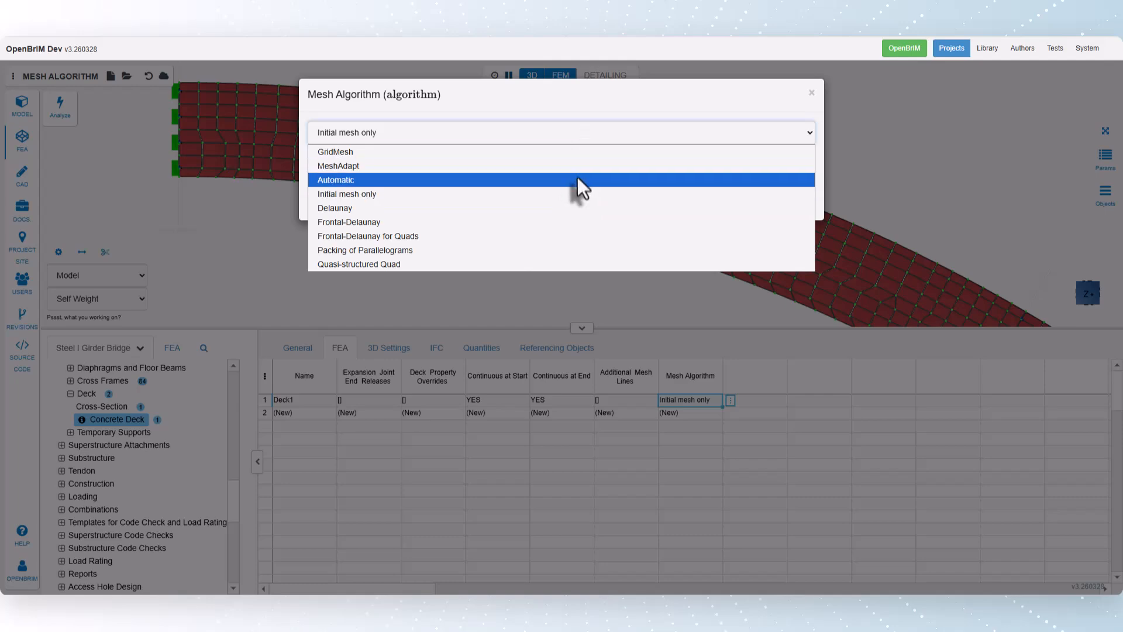
click(573, 207)
click(800, 203)
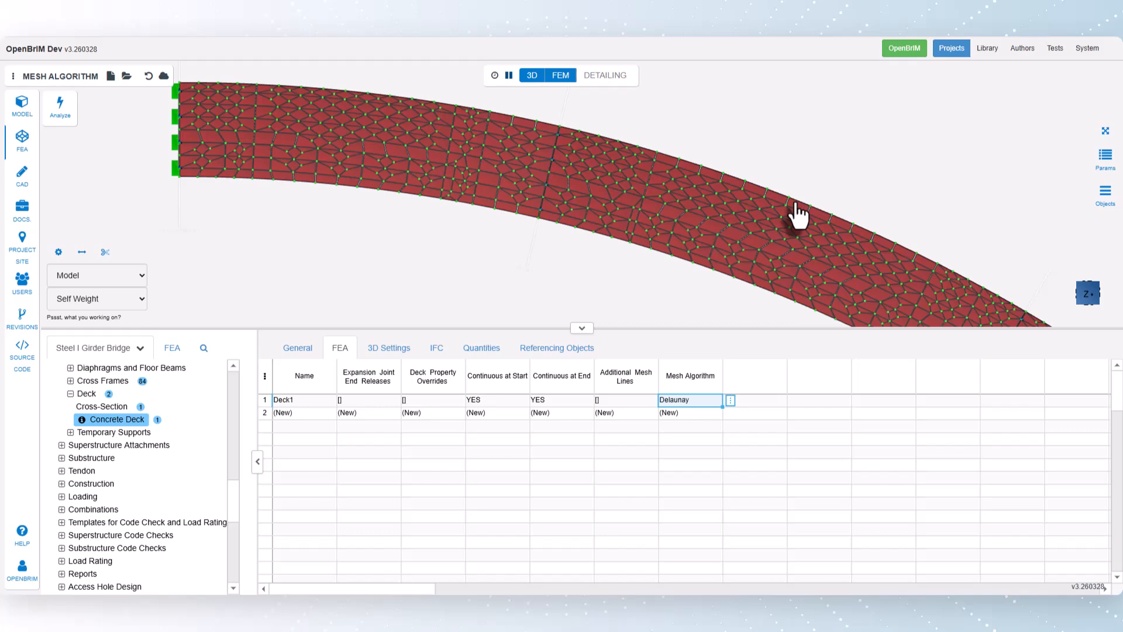
- Change Deck1's mesh algorithm to Frontal-Delaunay for Quads
click(730, 400)
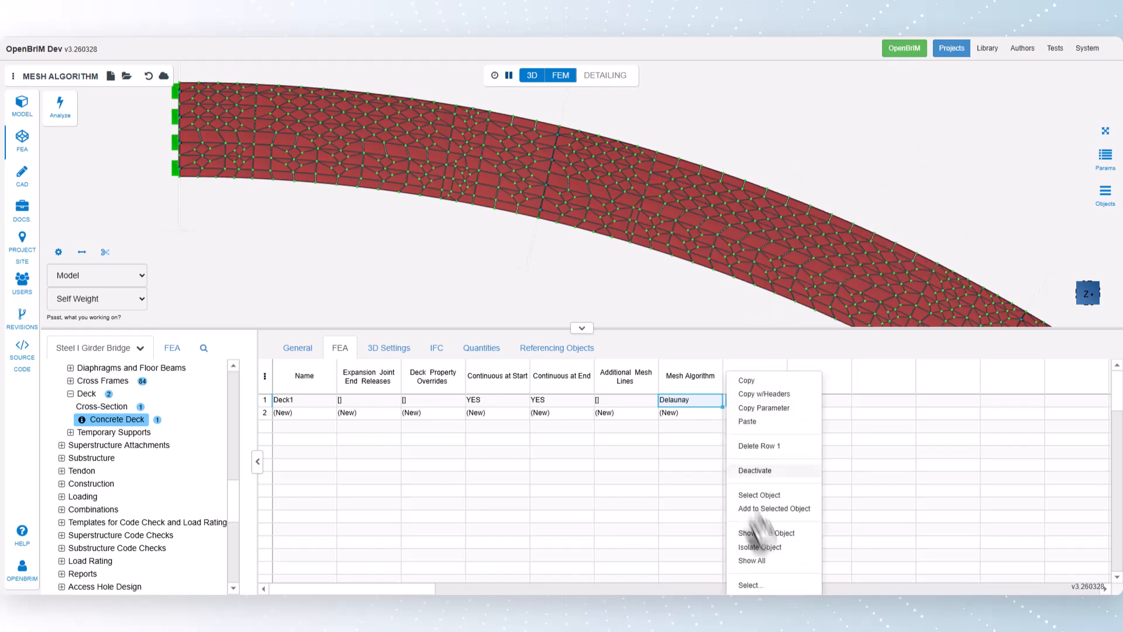
click(773, 586)
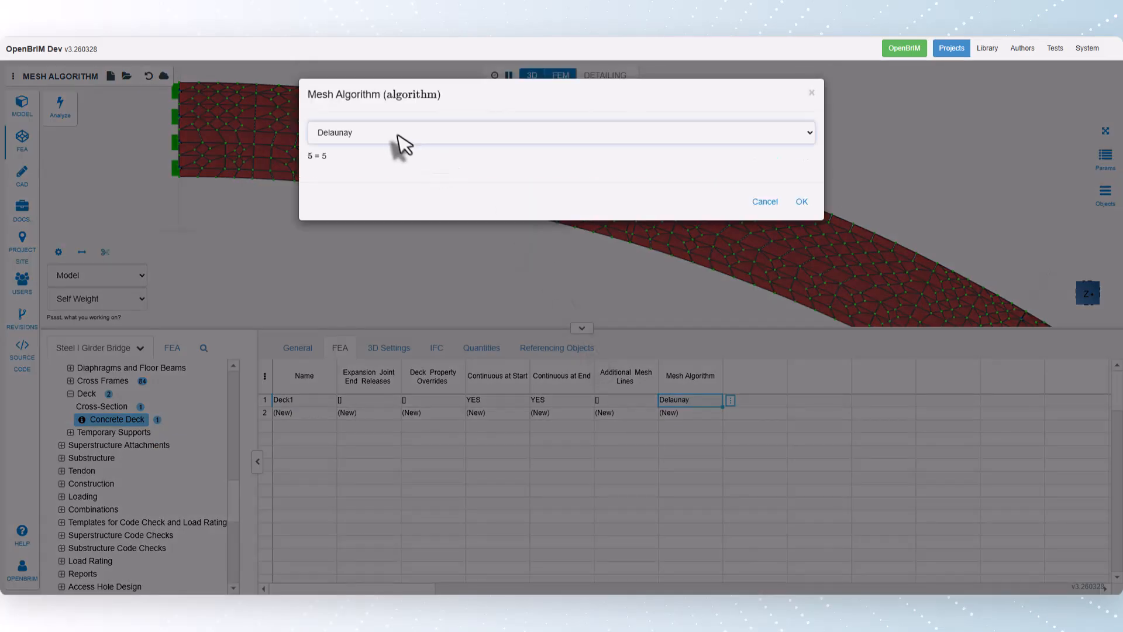
click(402, 135)
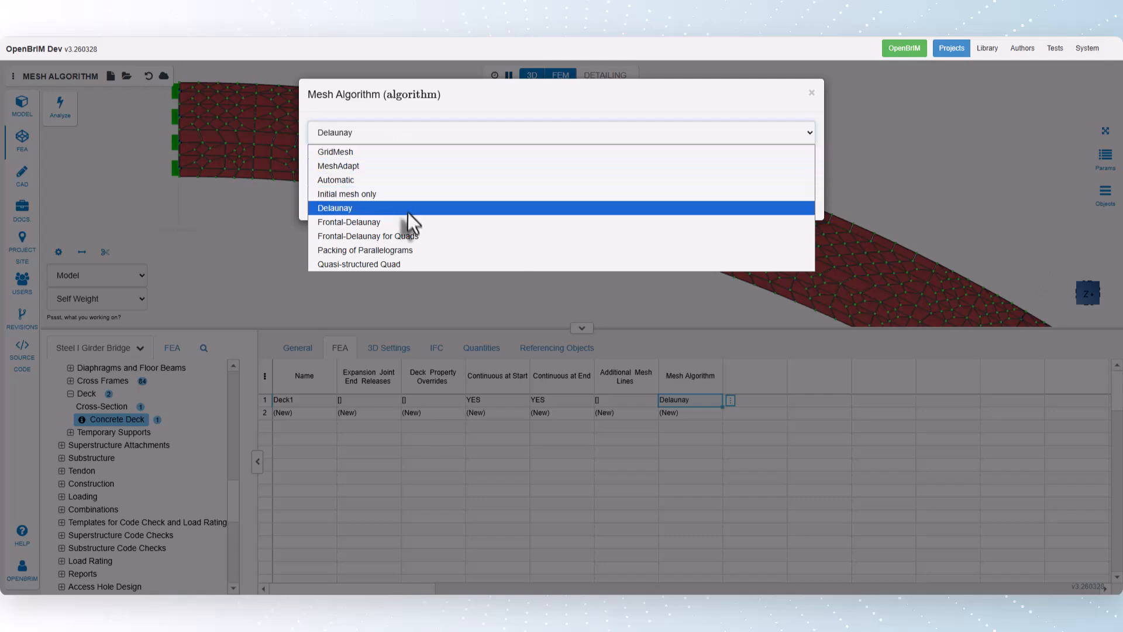
click(414, 239)
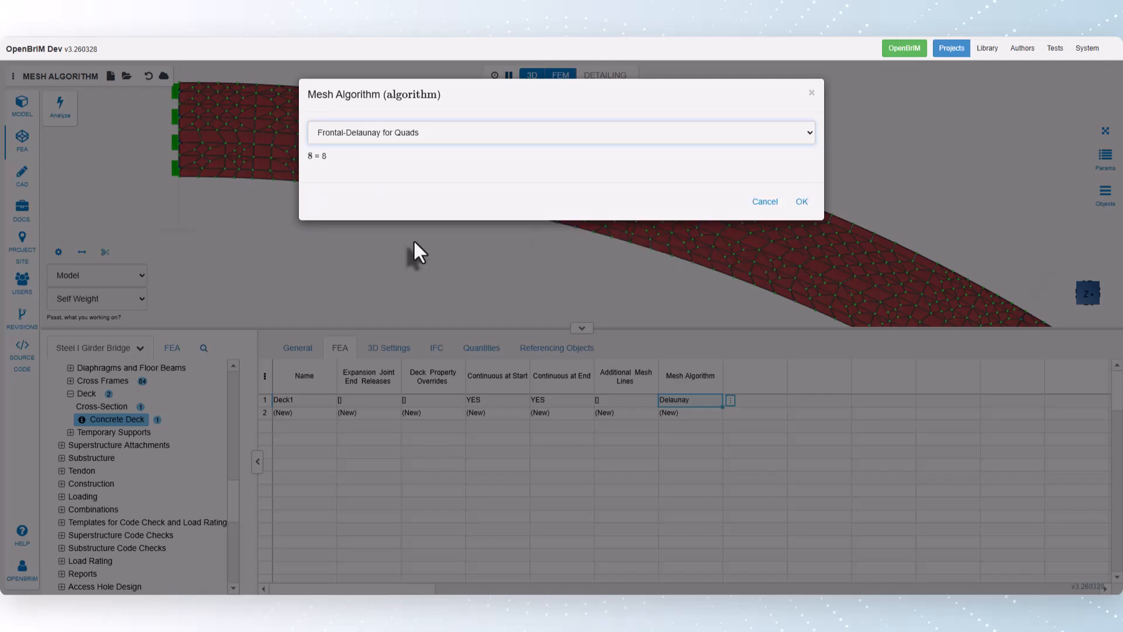
click(802, 202)
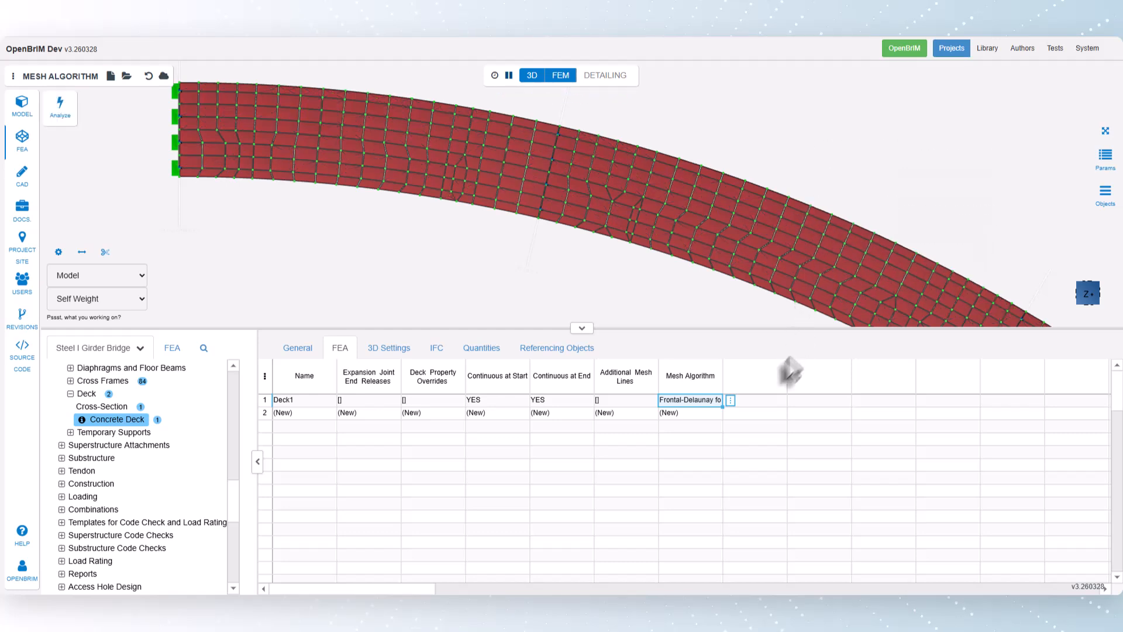
- Change Deck1's mesh algorithm to Quasi-structured Quad
click(730, 400)
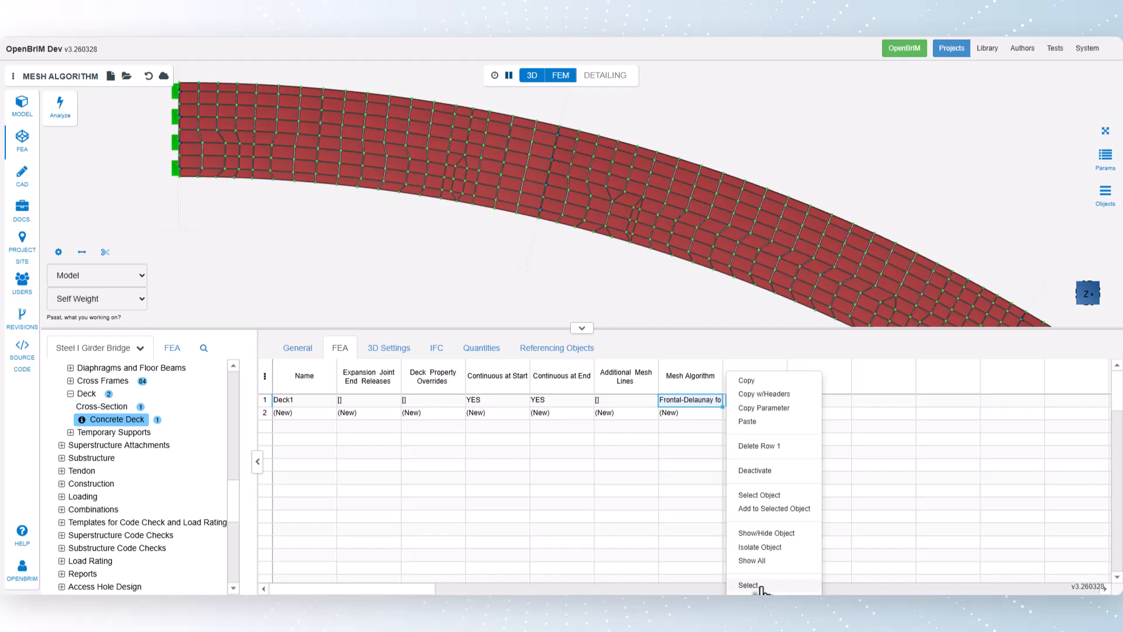
click(752, 585)
click(460, 136)
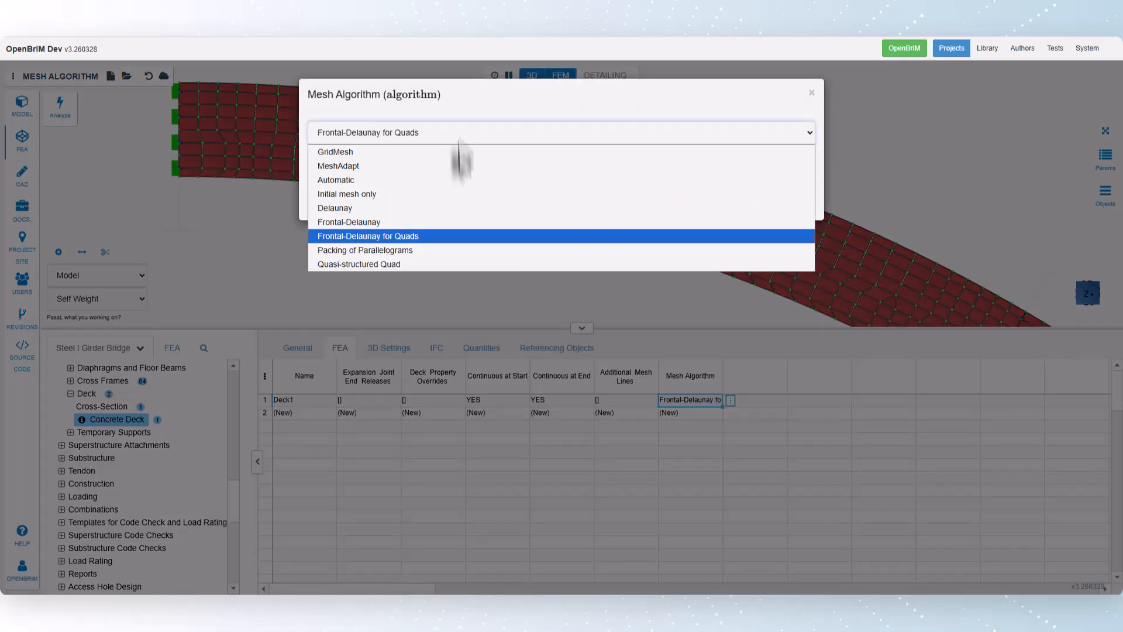
click(450, 264)
click(800, 200)
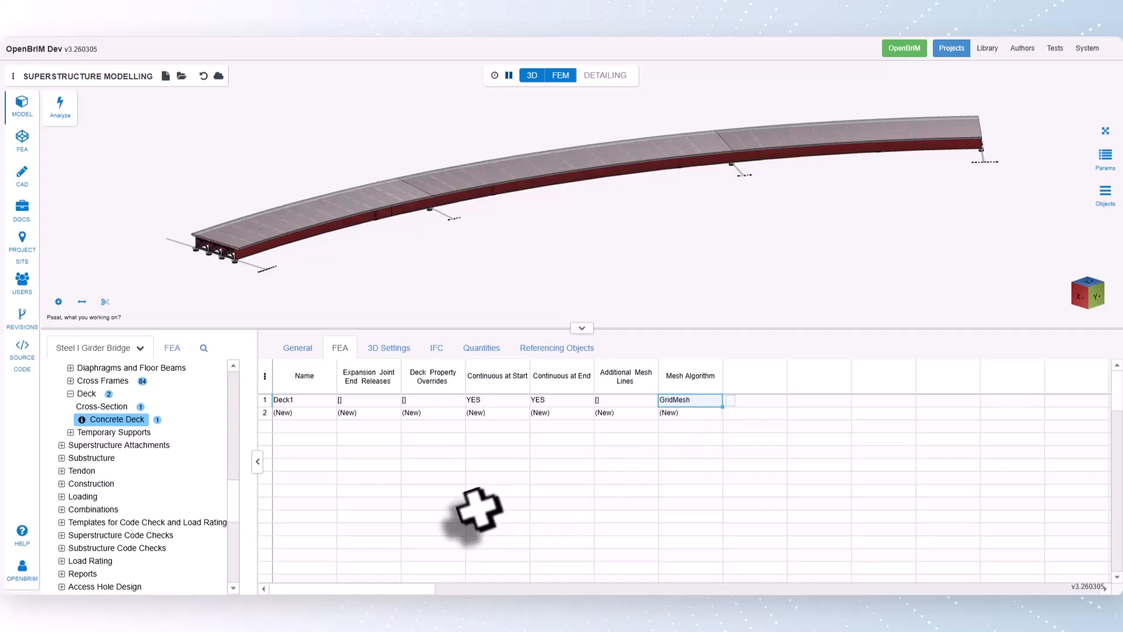
- In the SUPERSTRUCTURE MODELLING project, start importing a section for a new barrier under Superstructure Attachments
click(62, 444)
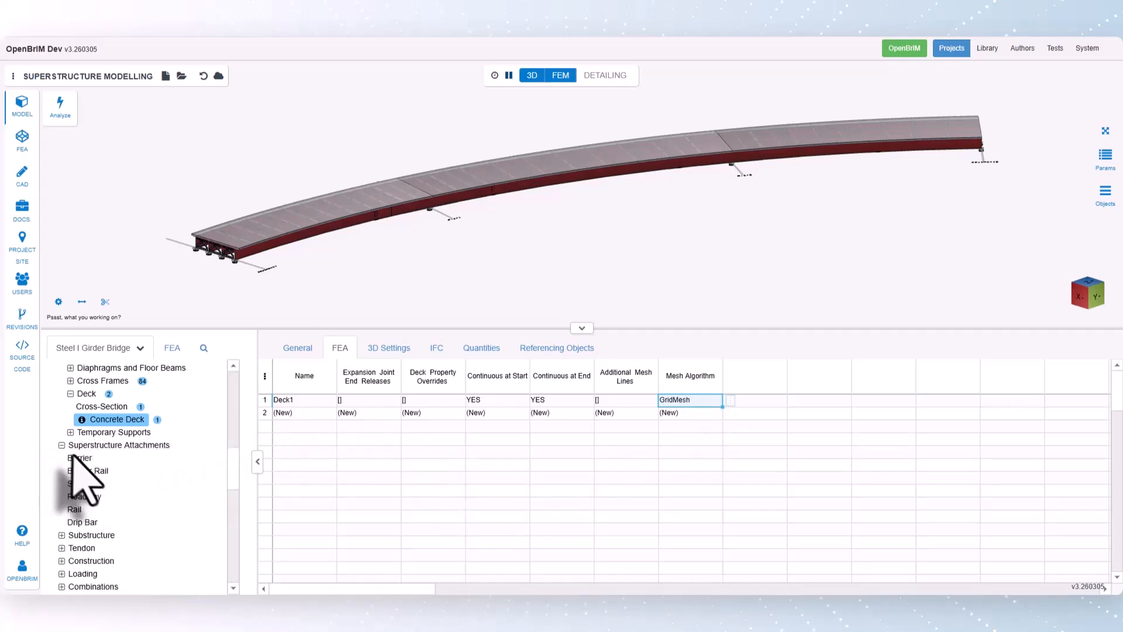
click(77, 459)
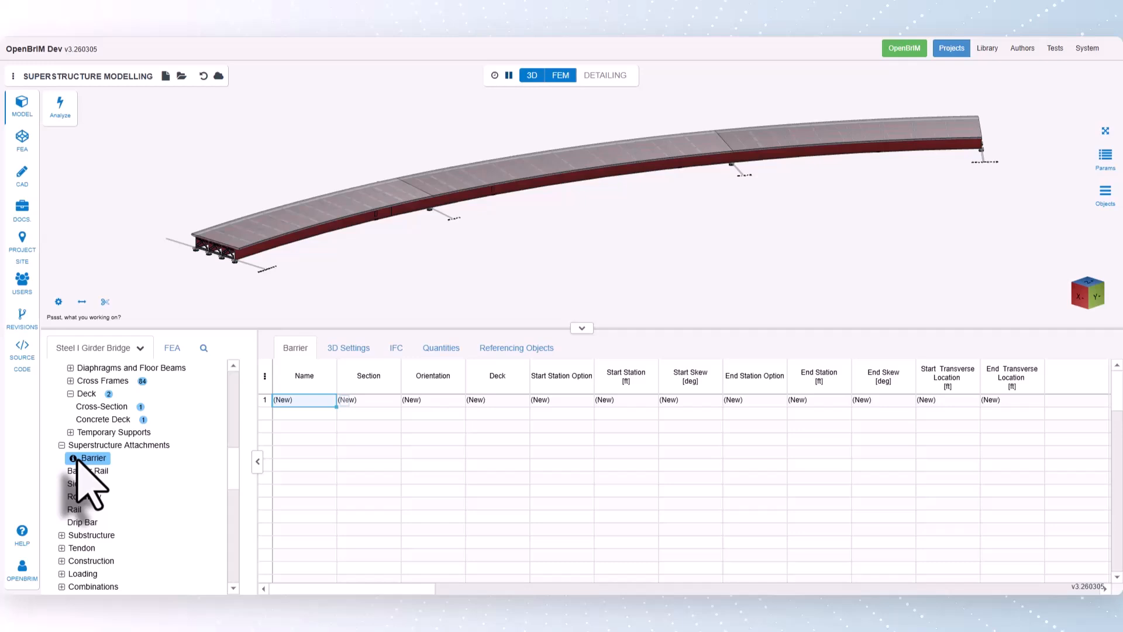
click(378, 401)
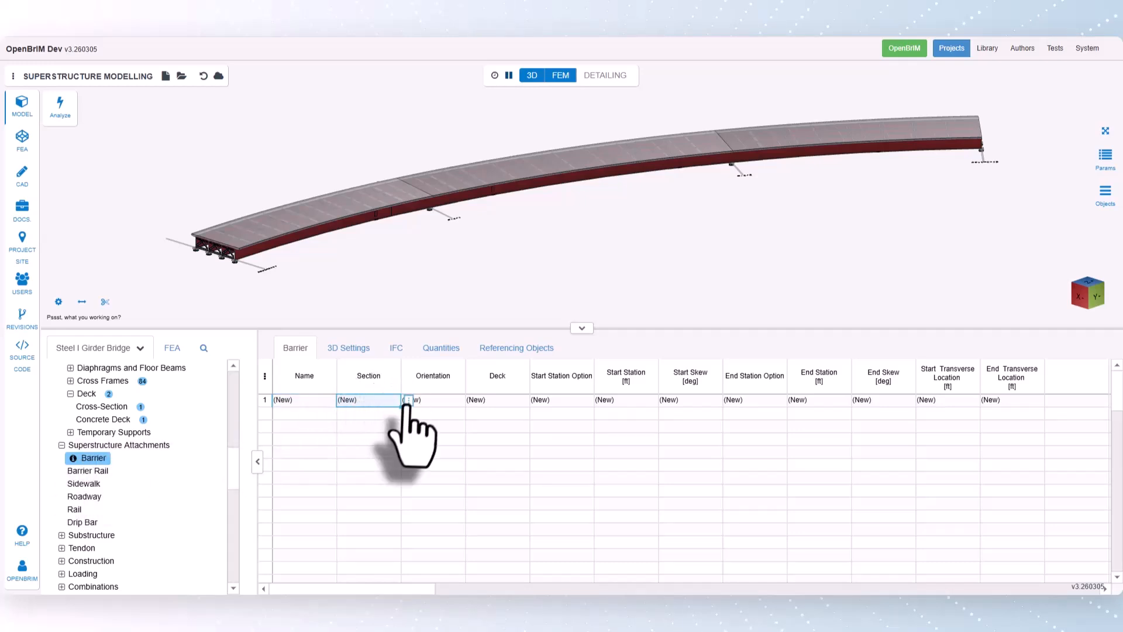
click(408, 400)
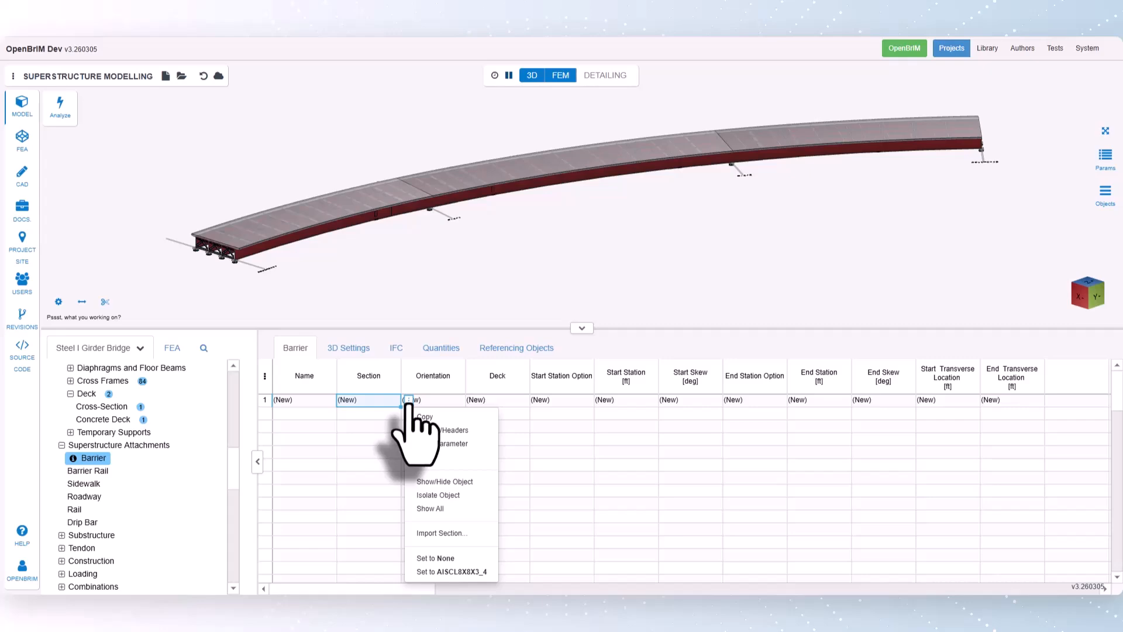
click(444, 533)
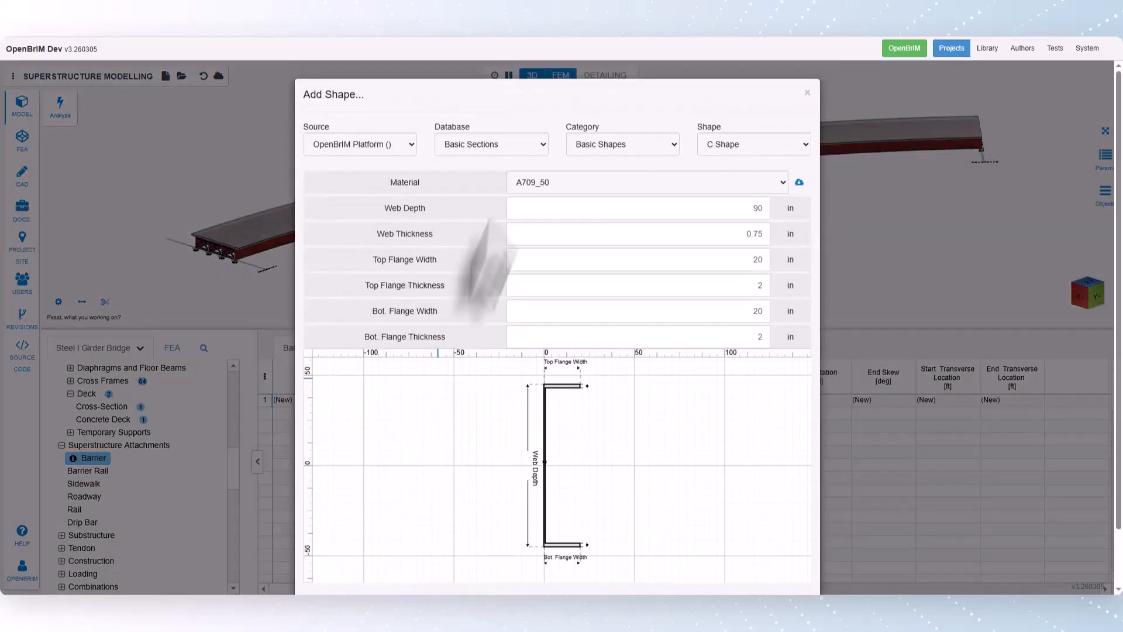
- Choose the FShape section from the Barrier Sections database, F Shape Barrier category
click(480, 150)
click(482, 205)
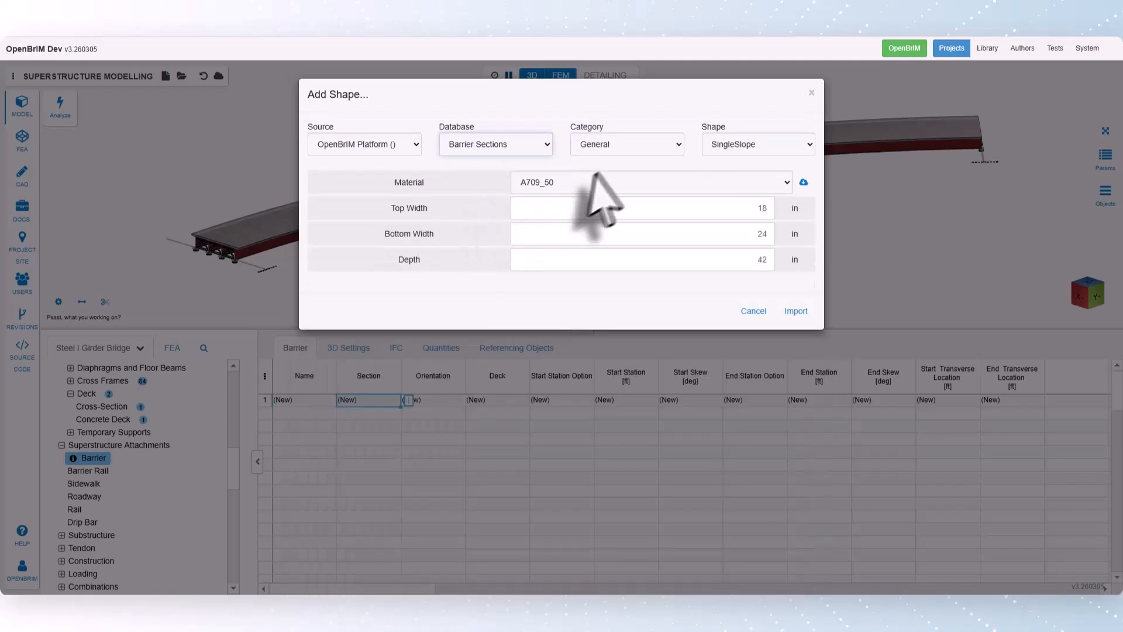
click(606, 151)
click(611, 181)
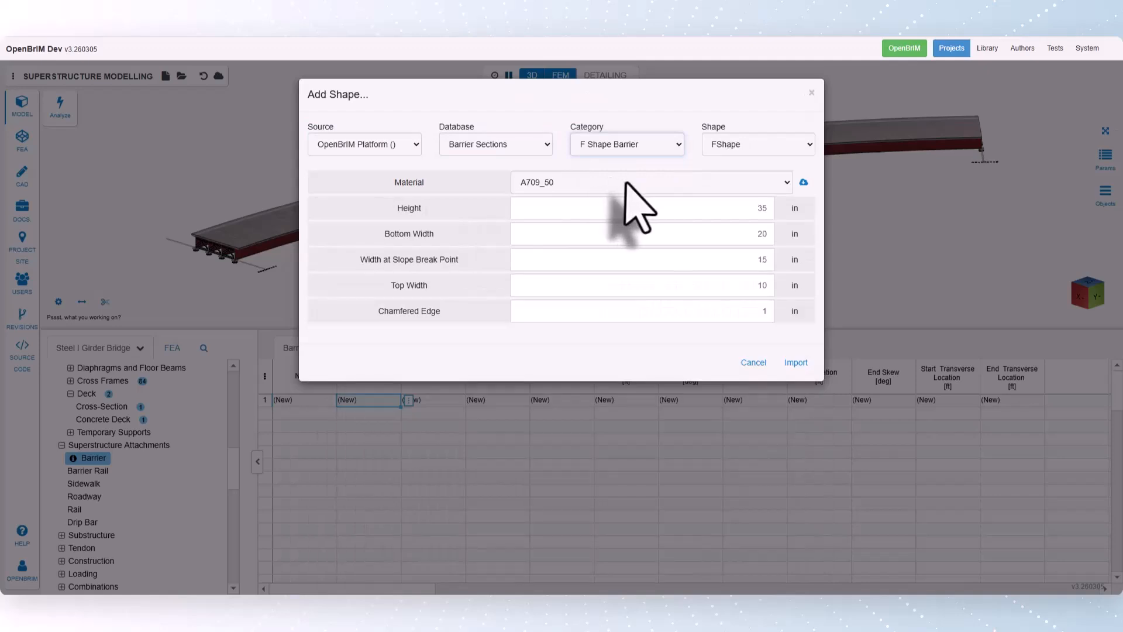
click(723, 151)
click(724, 164)
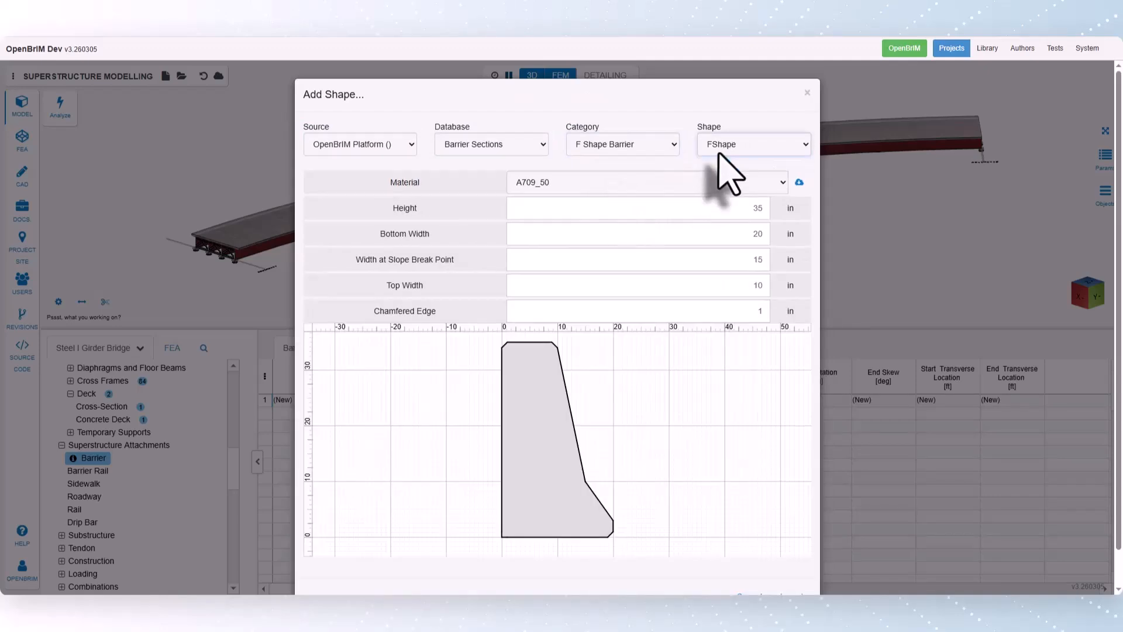
- Set the barrier section's material to Fc_4ksi and its chamfered edge to 0 in, and import it
click(682, 186)
click(657, 229)
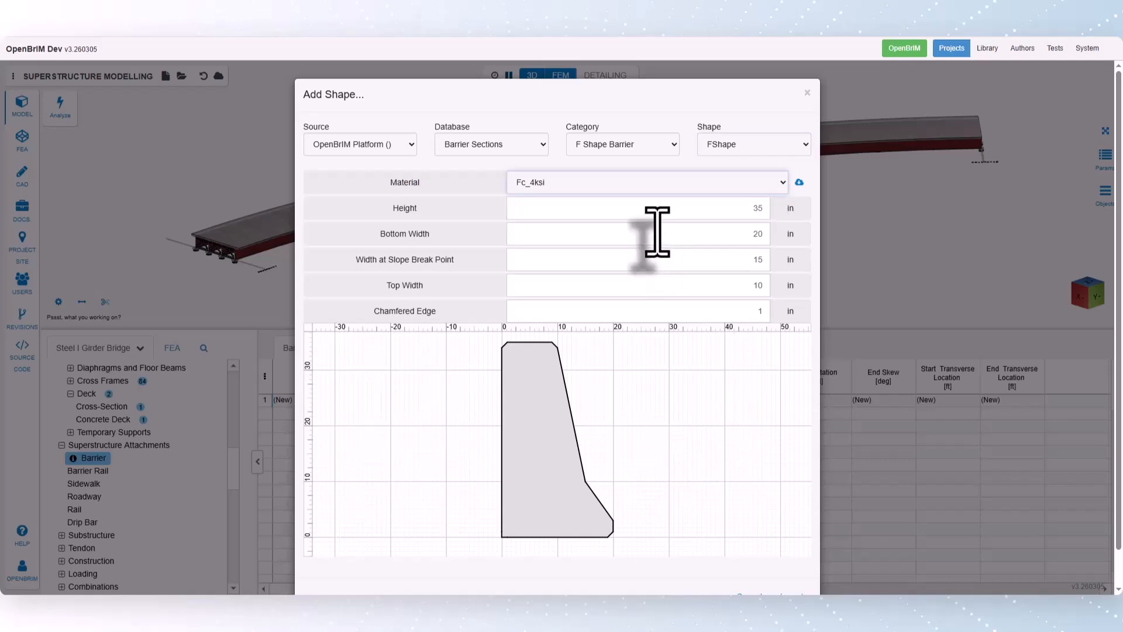
click(663, 209)
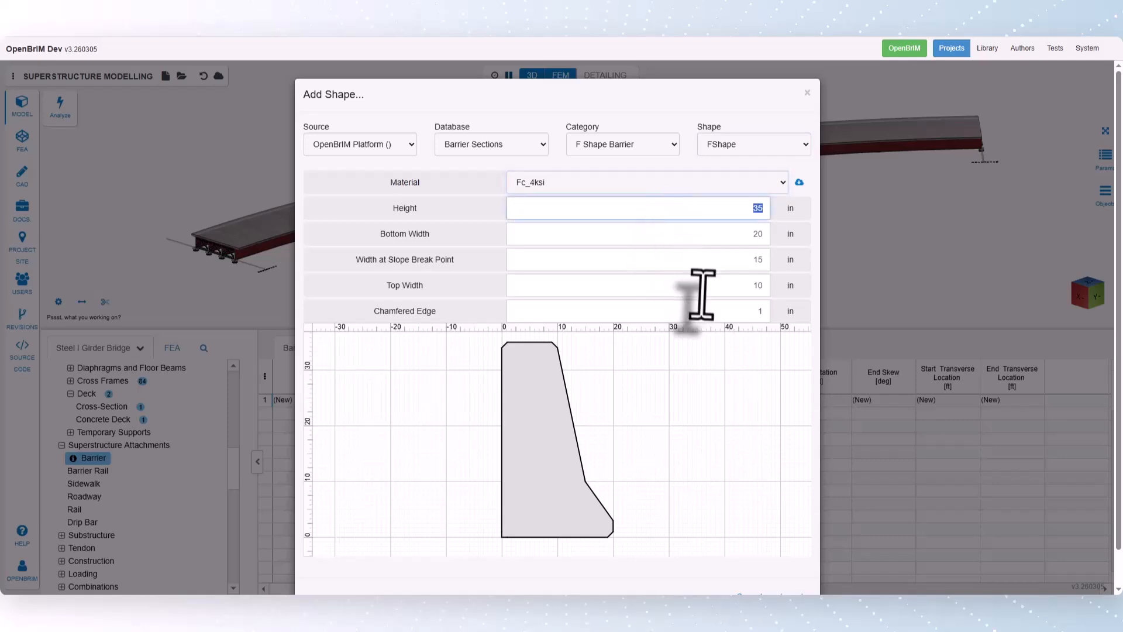
click(746, 312)
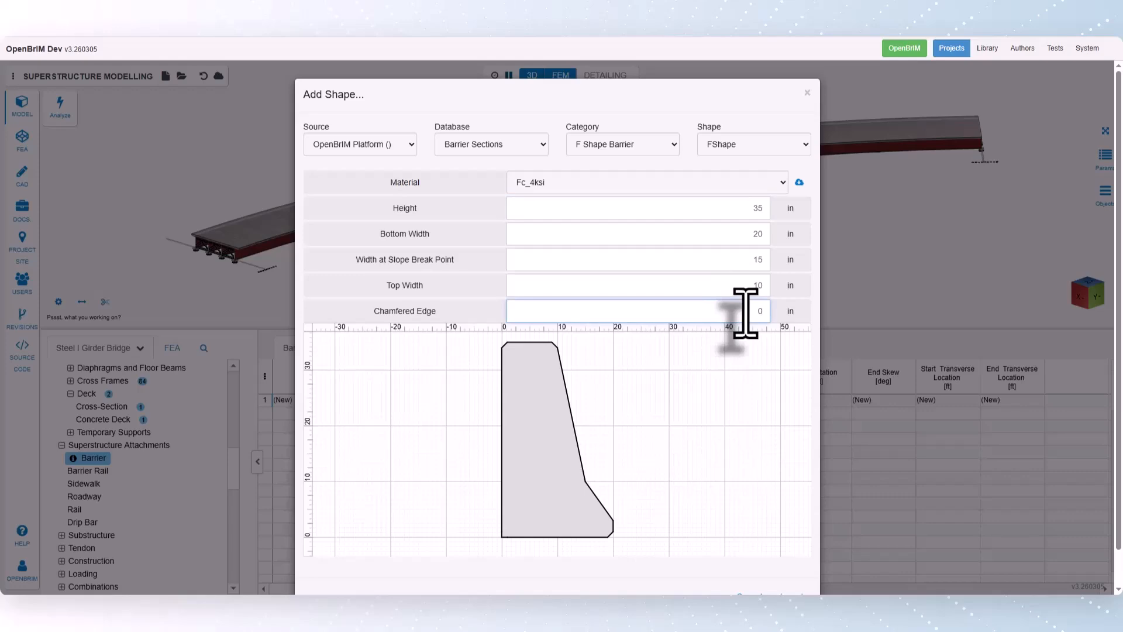
scroll(746, 313, down, 1)
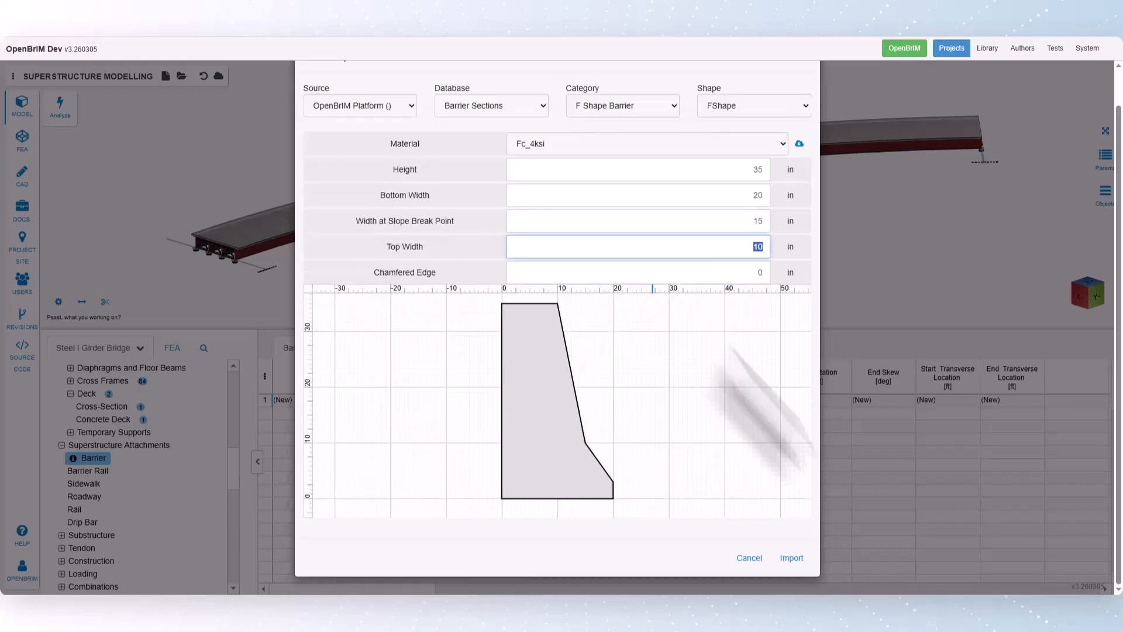
click(791, 558)
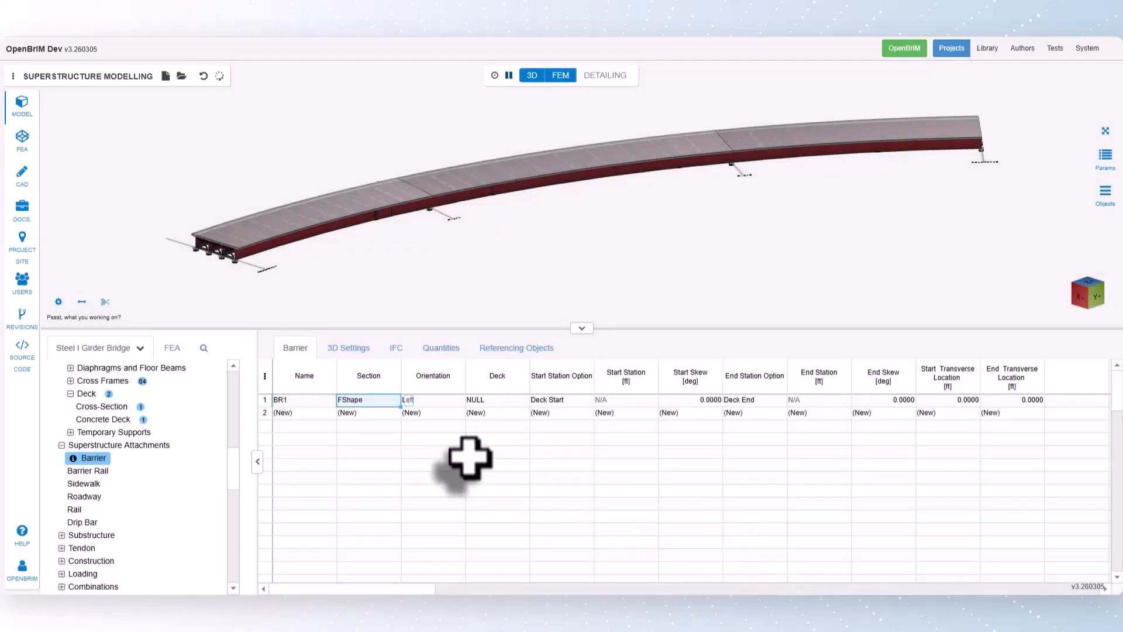
click(450, 401)
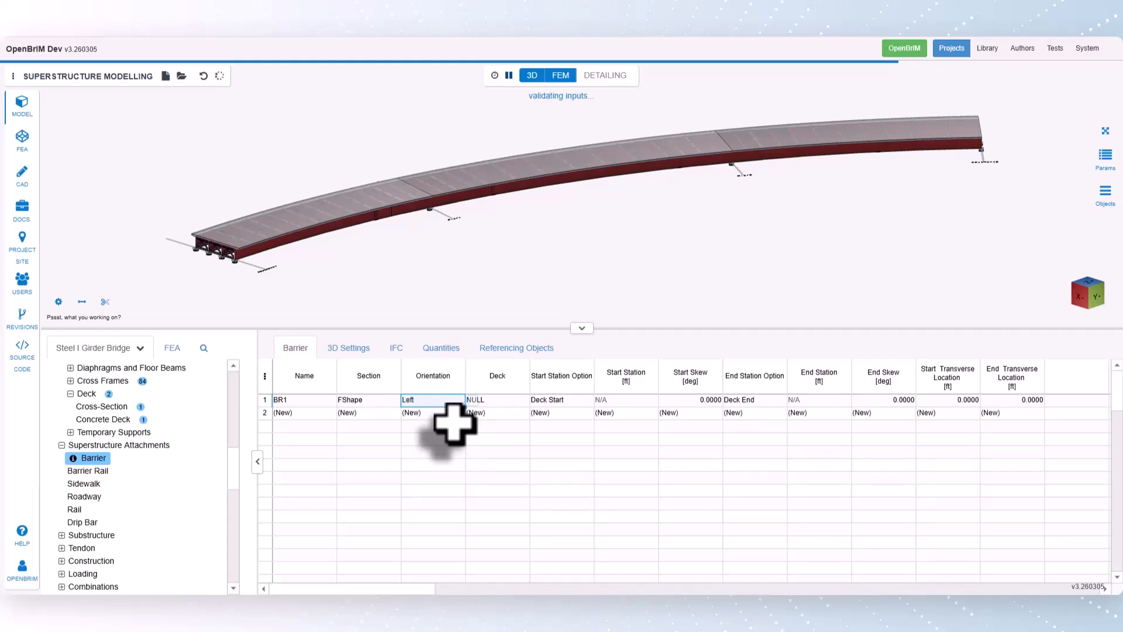
right_click(477, 404)
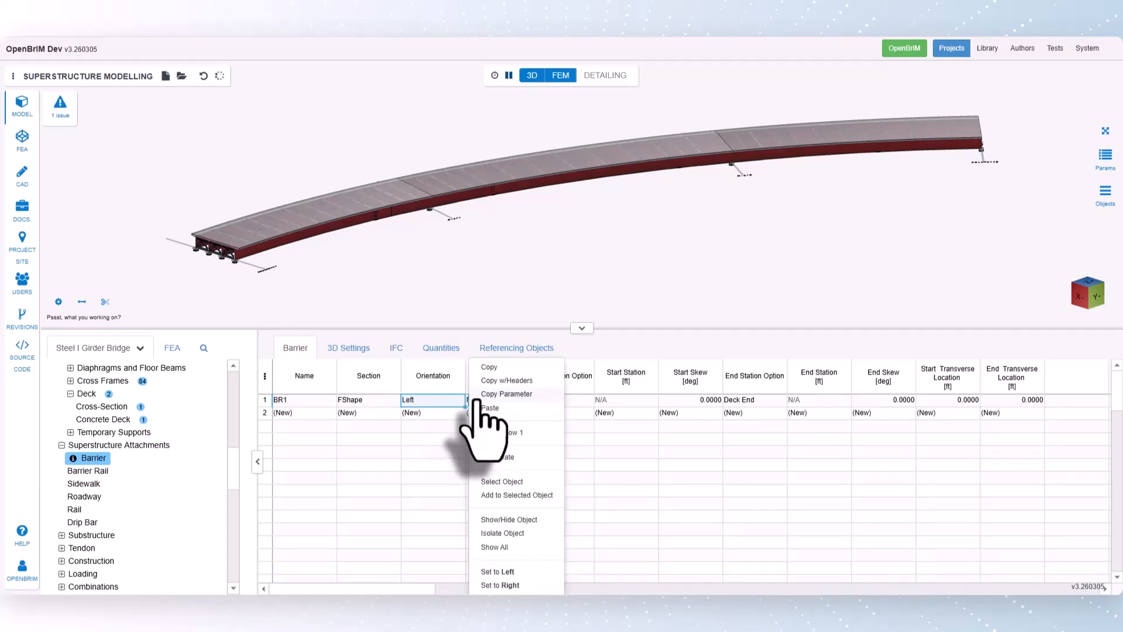
click(444, 399)
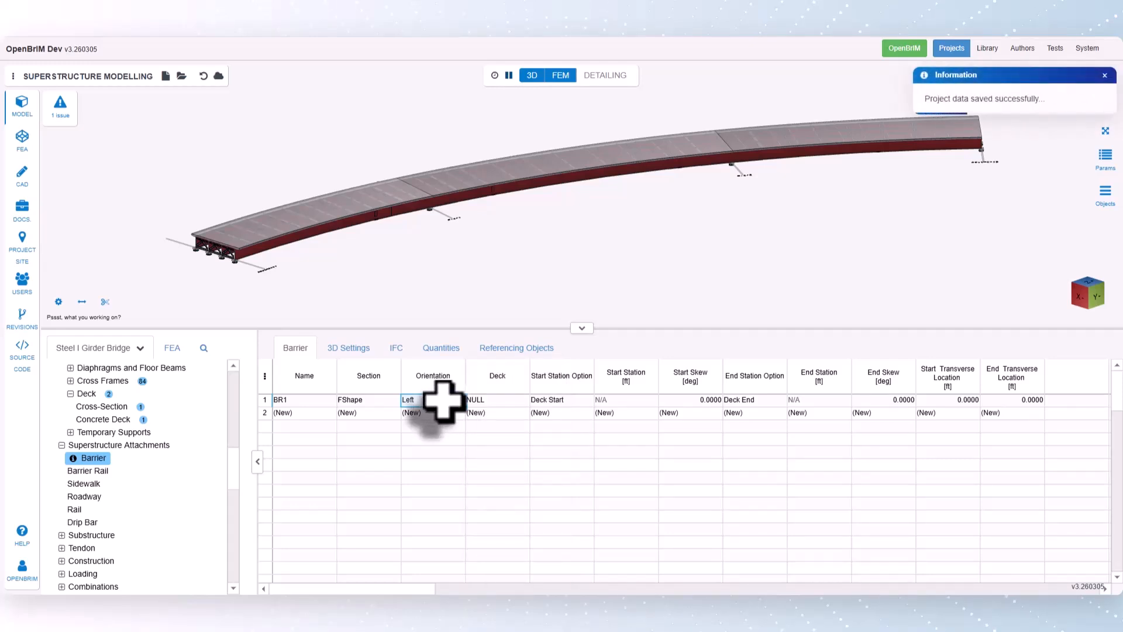
- Assign Deck1 as the deck of barrier BR1
click(498, 402)
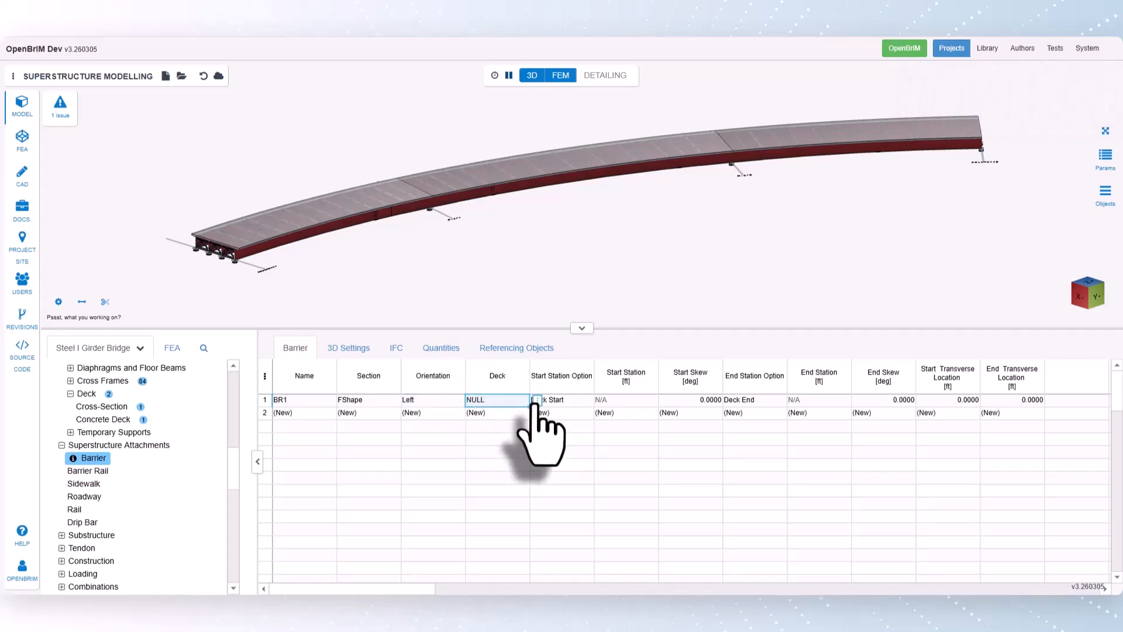
right_click(529, 403)
click(566, 586)
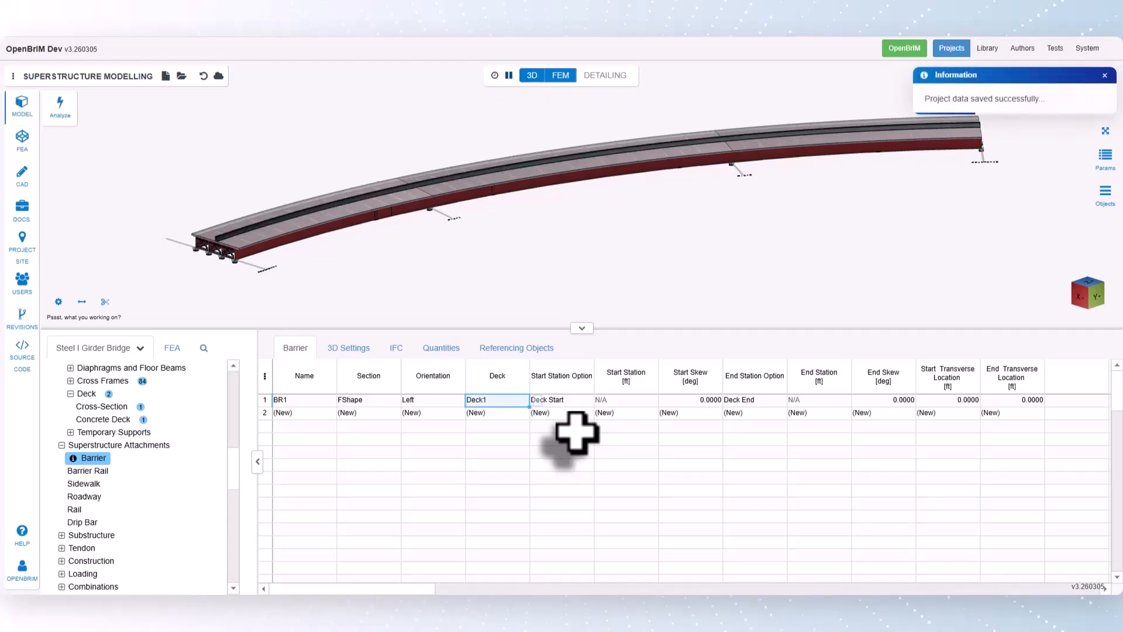
scroll(208, 249, up, 5)
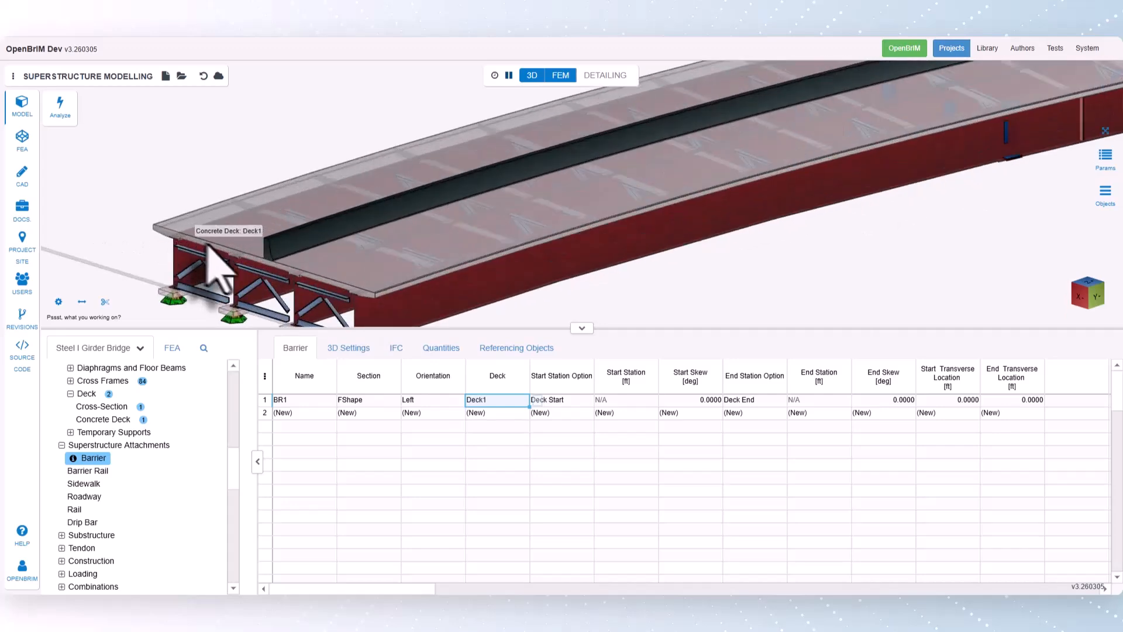
scroll(208, 249, up, 2)
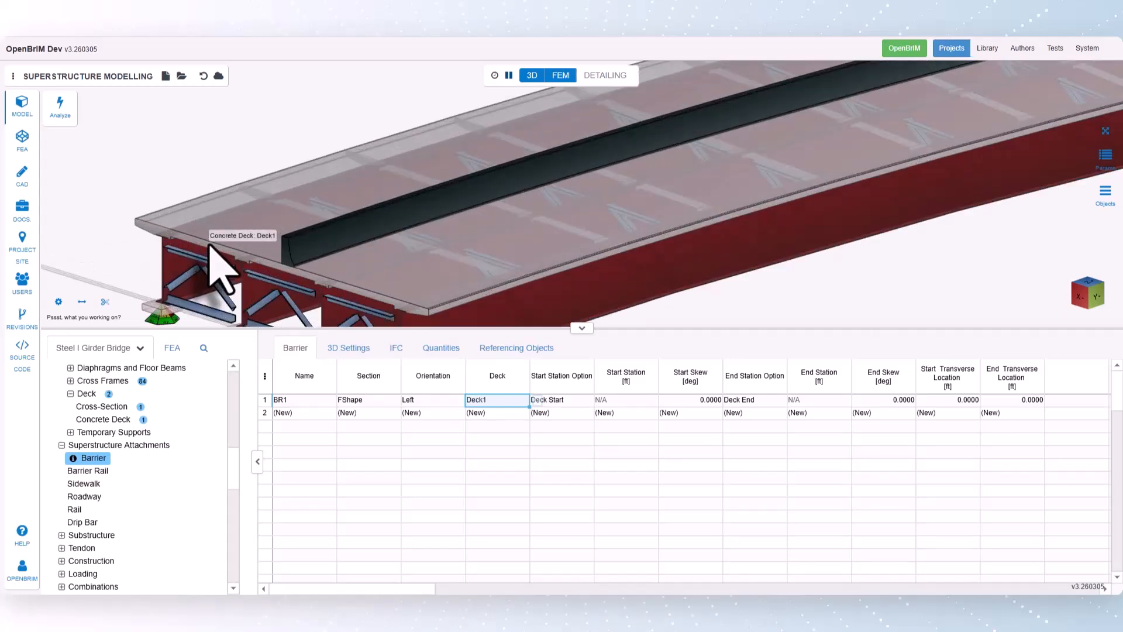
scroll(220, 269, down, 5)
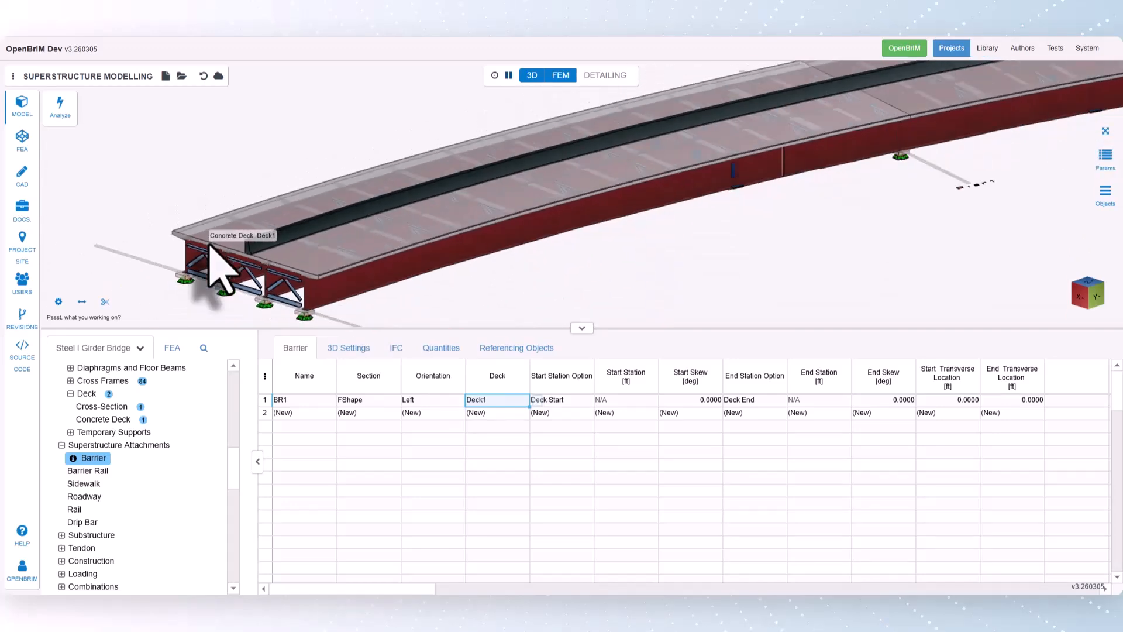
click(1111, 136)
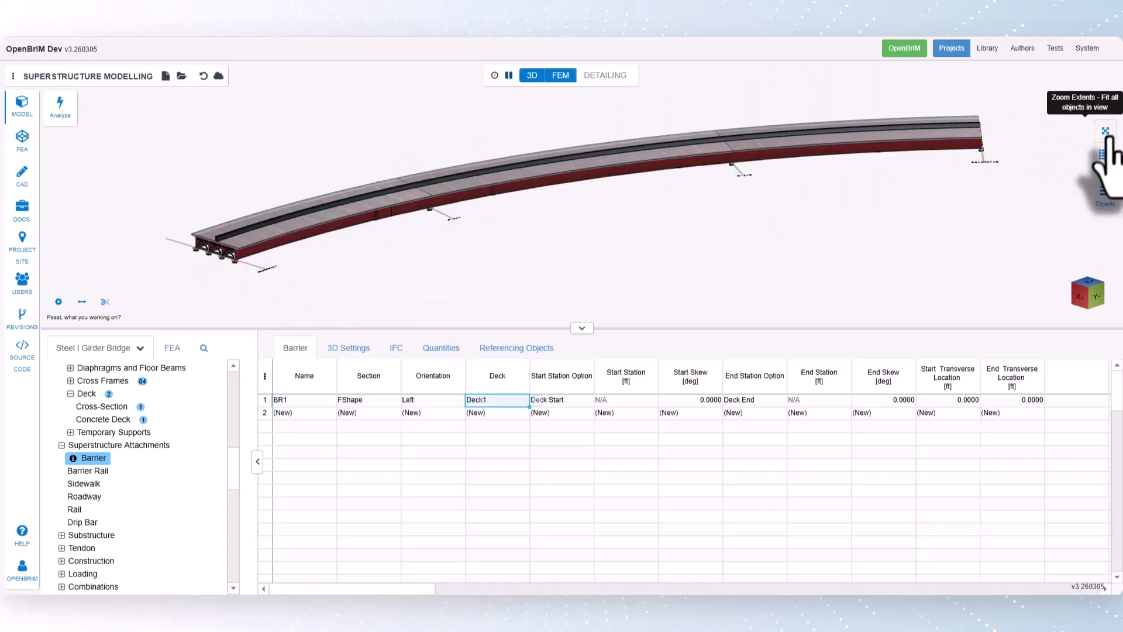
click(817, 401)
click(608, 401)
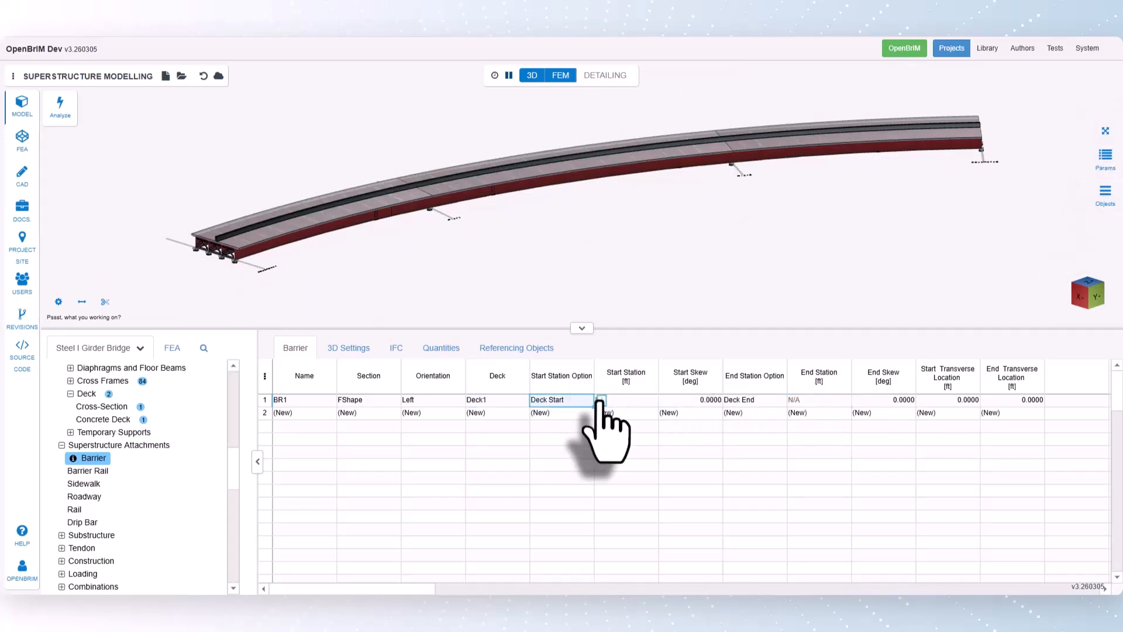
right_click(592, 401)
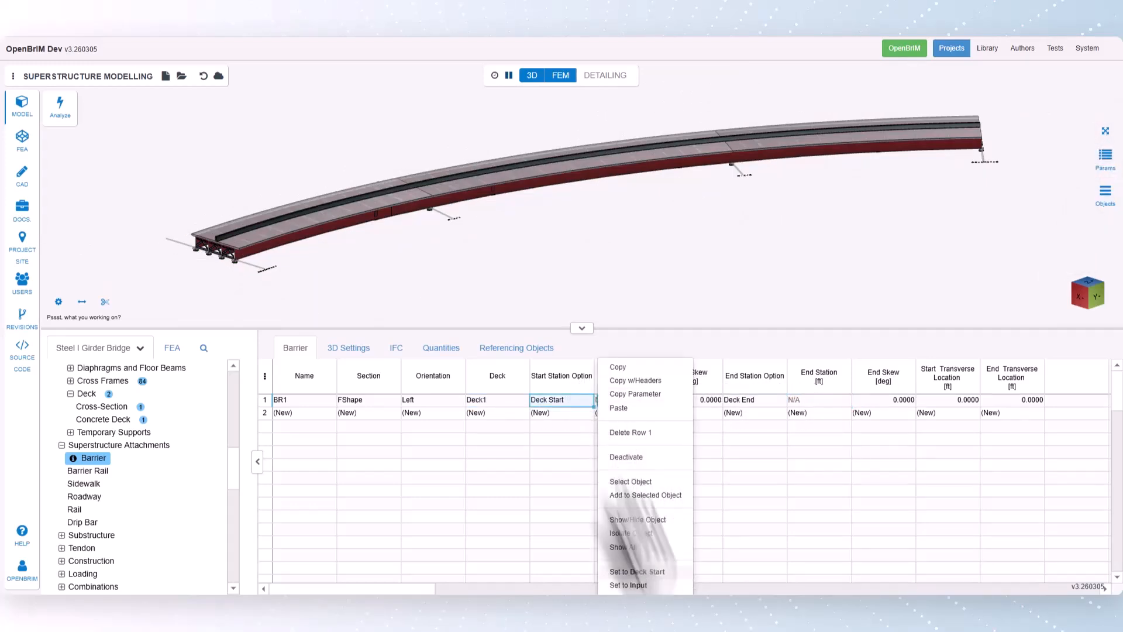
click(572, 400)
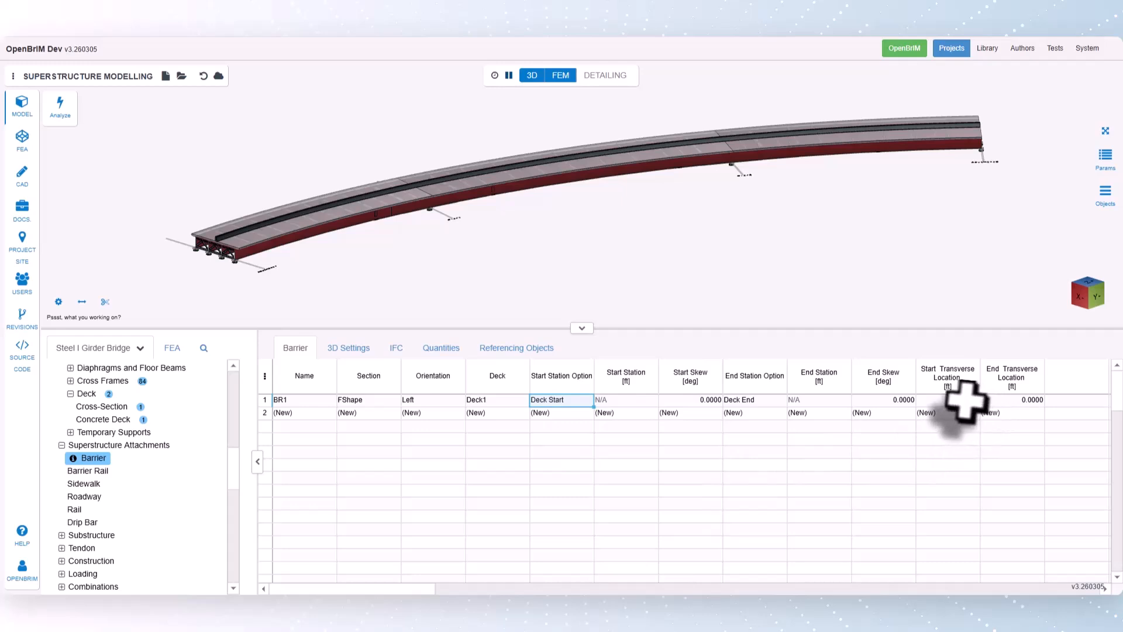
- Set the start and end transverse locations of barrier BR1 to Left
click(942, 401)
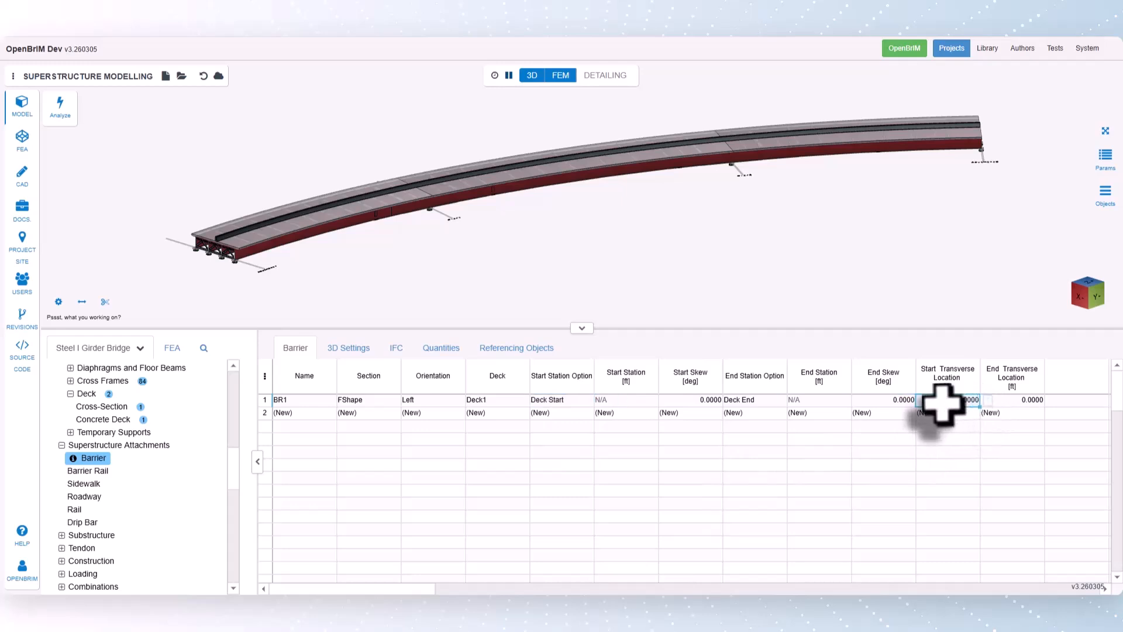
click(987, 401)
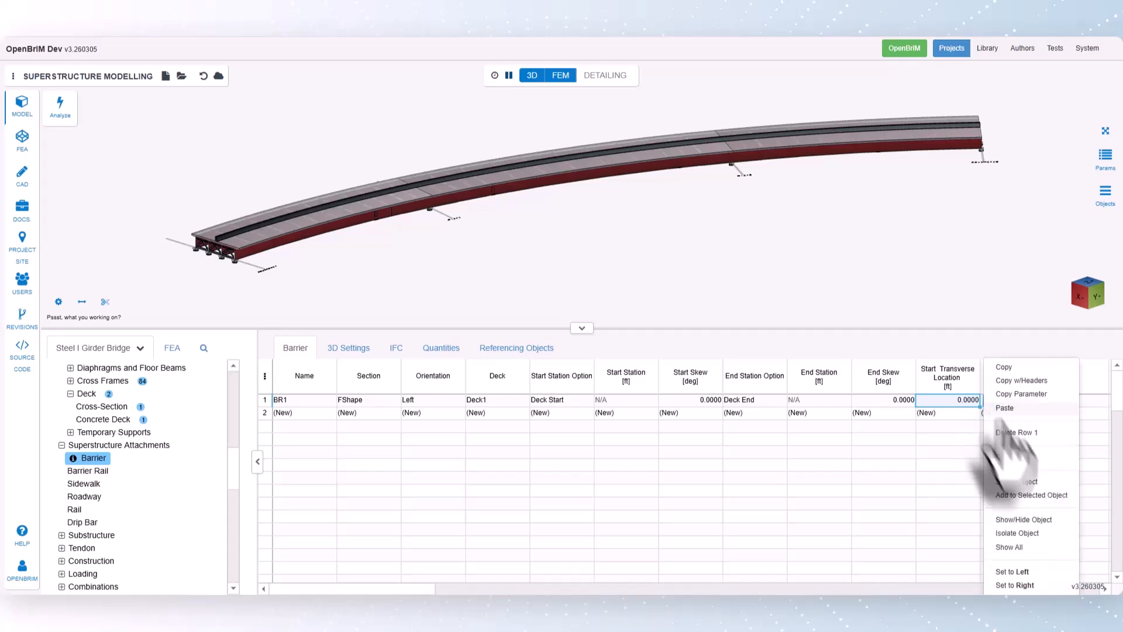
click(1030, 570)
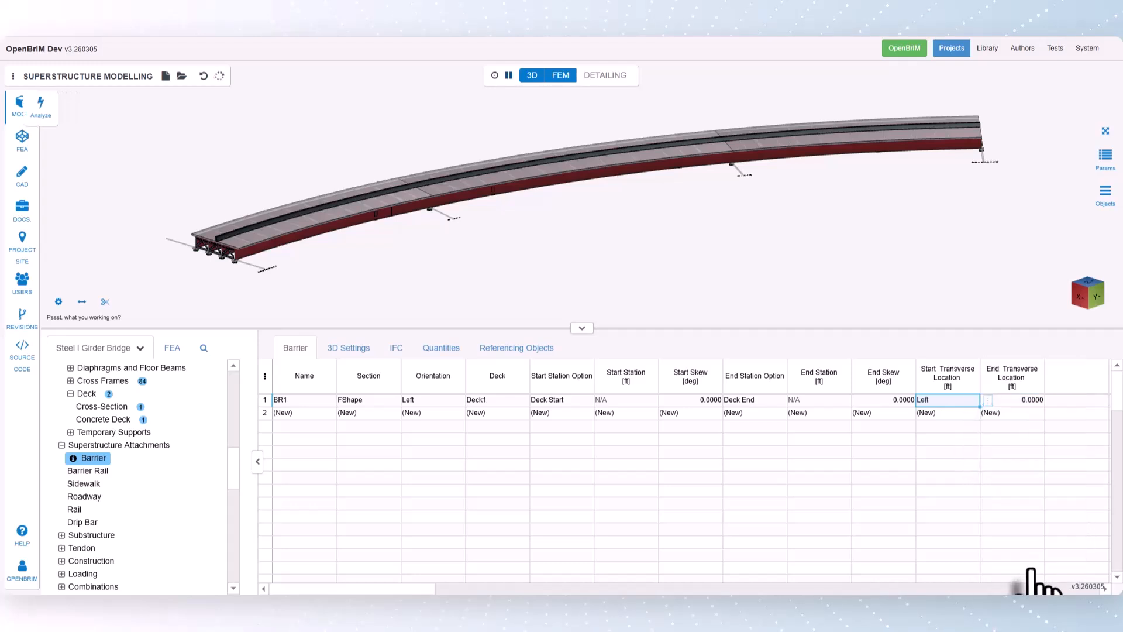
click(1031, 401)
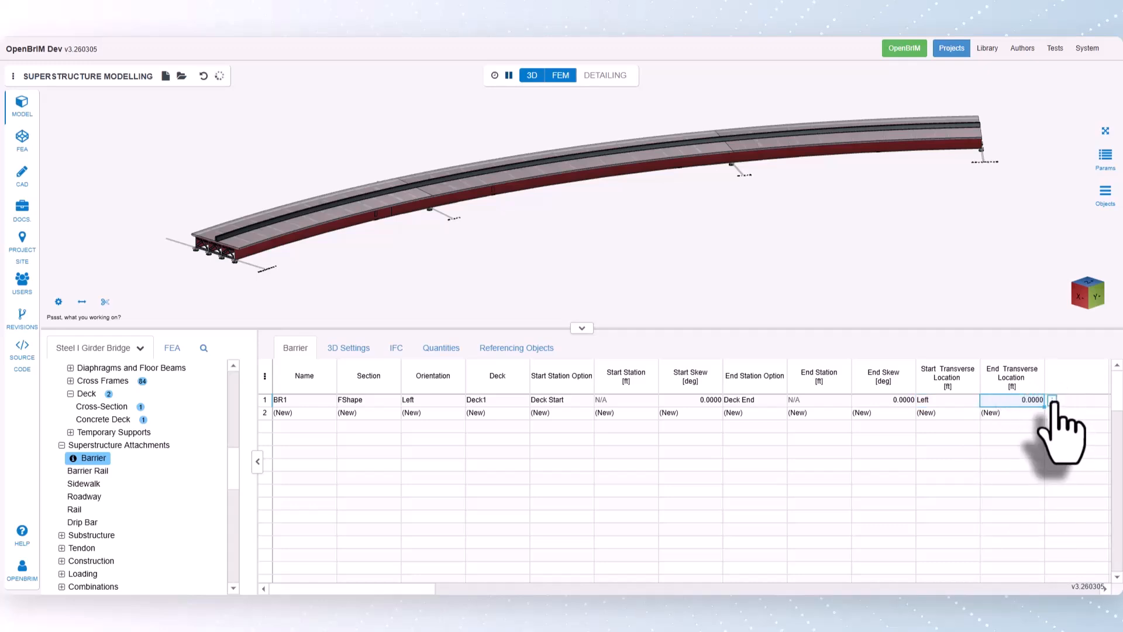
click(1047, 401)
click(1064, 571)
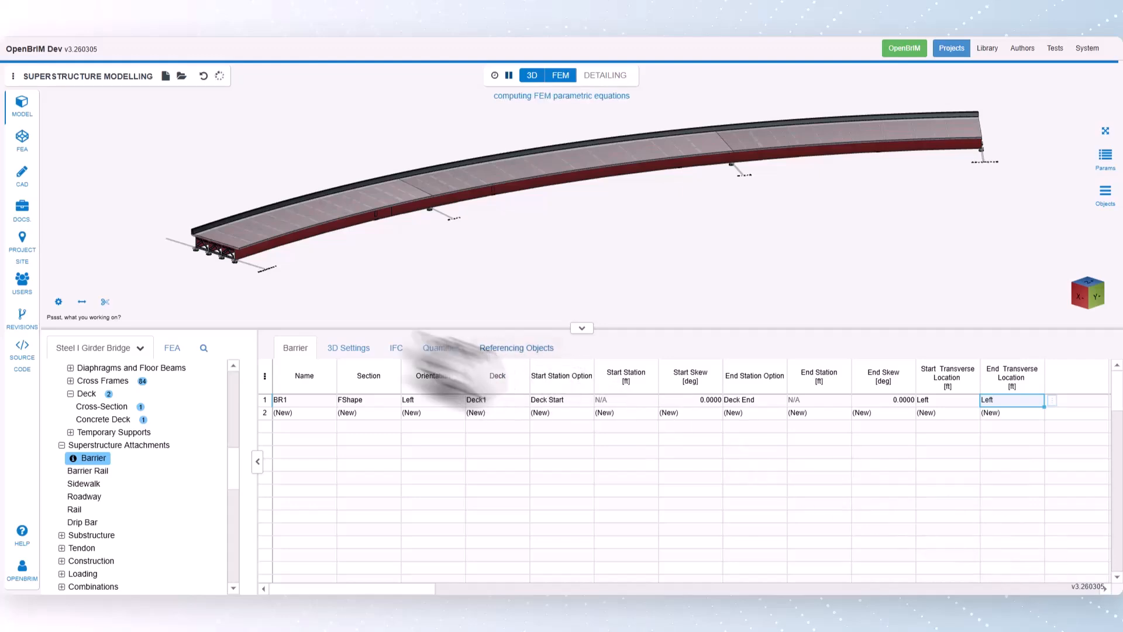
scroll(211, 237, up, 5)
scroll(212, 243, down, 5)
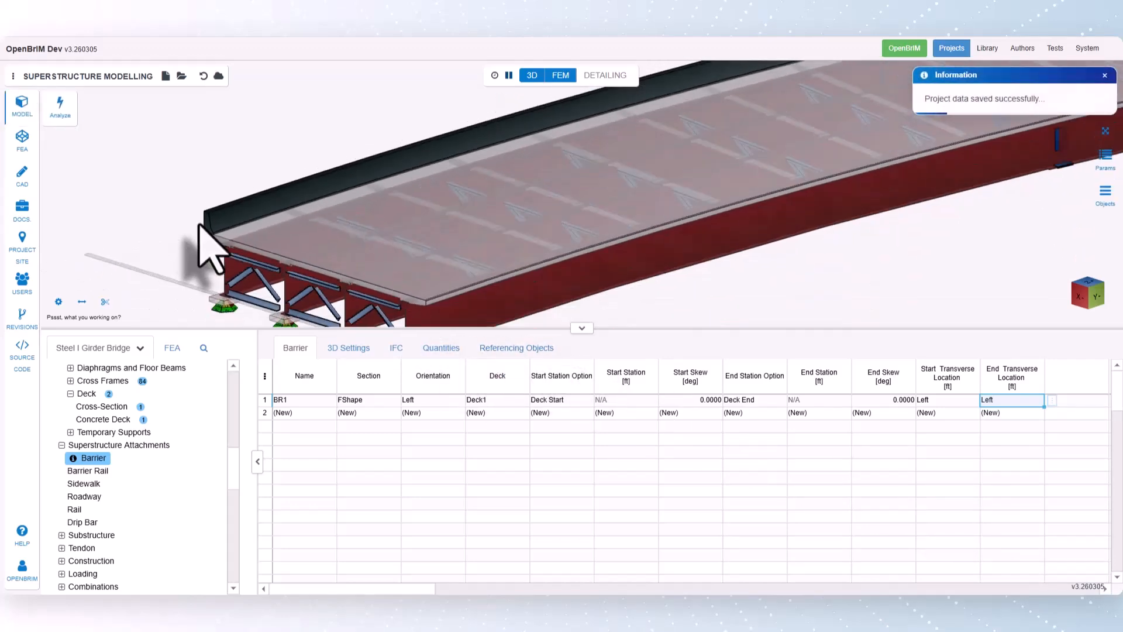
click(1106, 131)
- Add a second barrier with its orientation set to Right
click(430, 413)
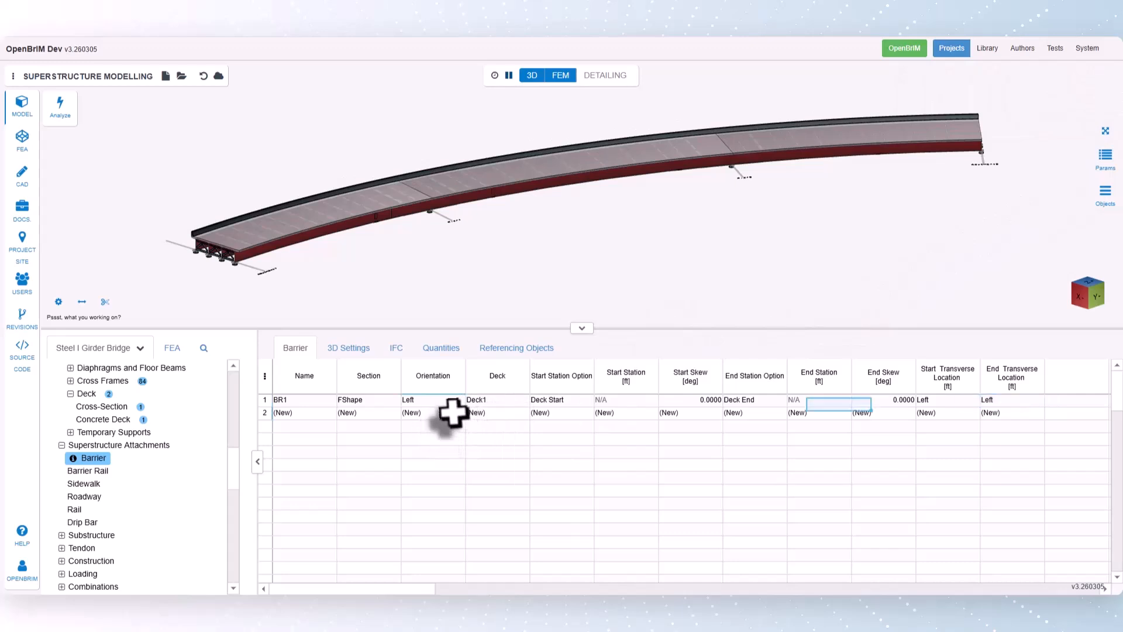
click(472, 413)
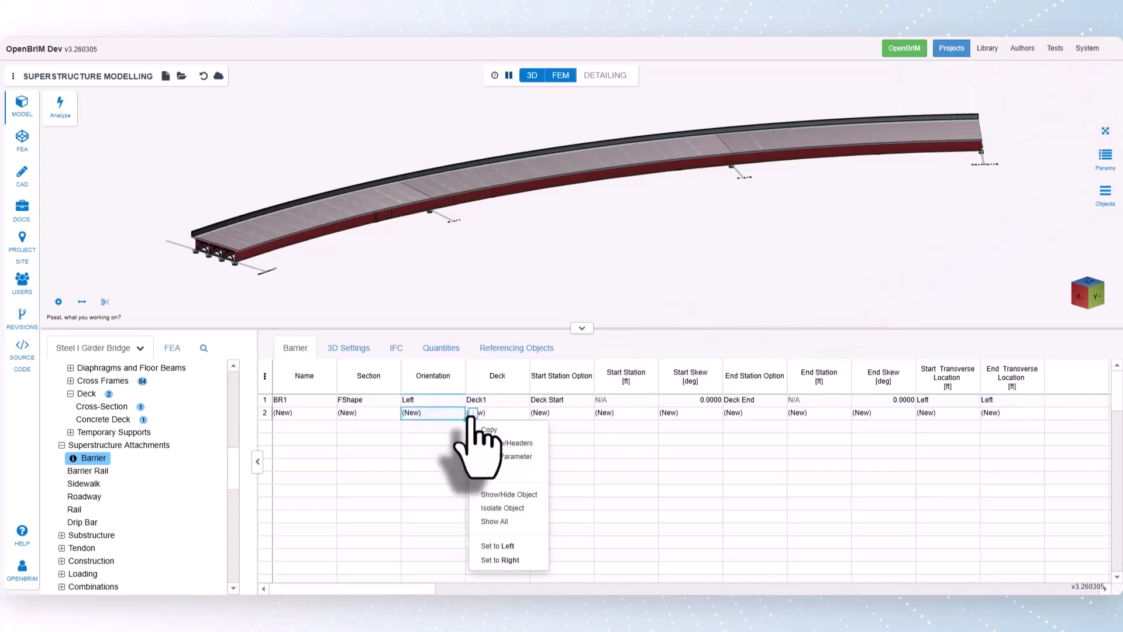
click(502, 560)
- Set the start and end transverse locations of the second barrier to Right and check both barriers on the deck
click(936, 413)
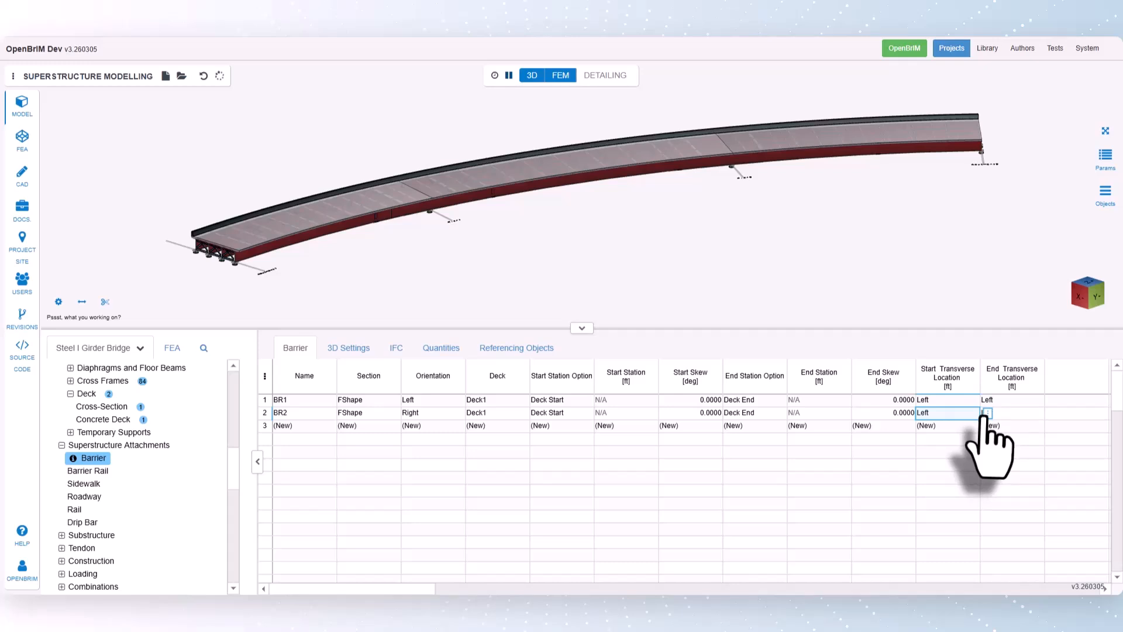
click(988, 414)
click(1011, 579)
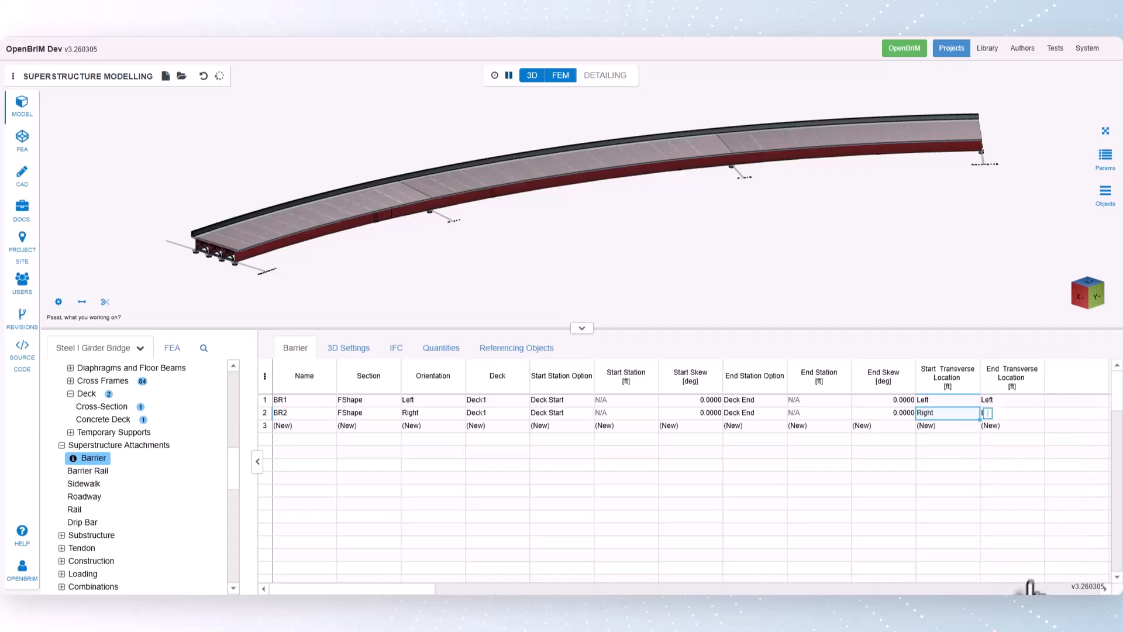
right_click(989, 413)
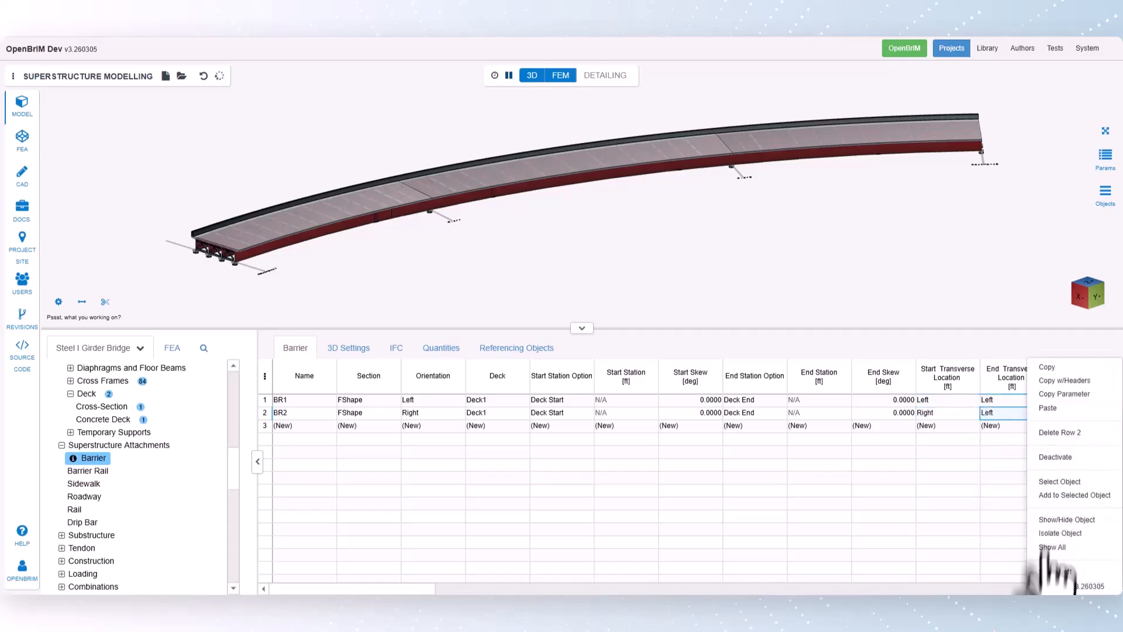
click(1048, 586)
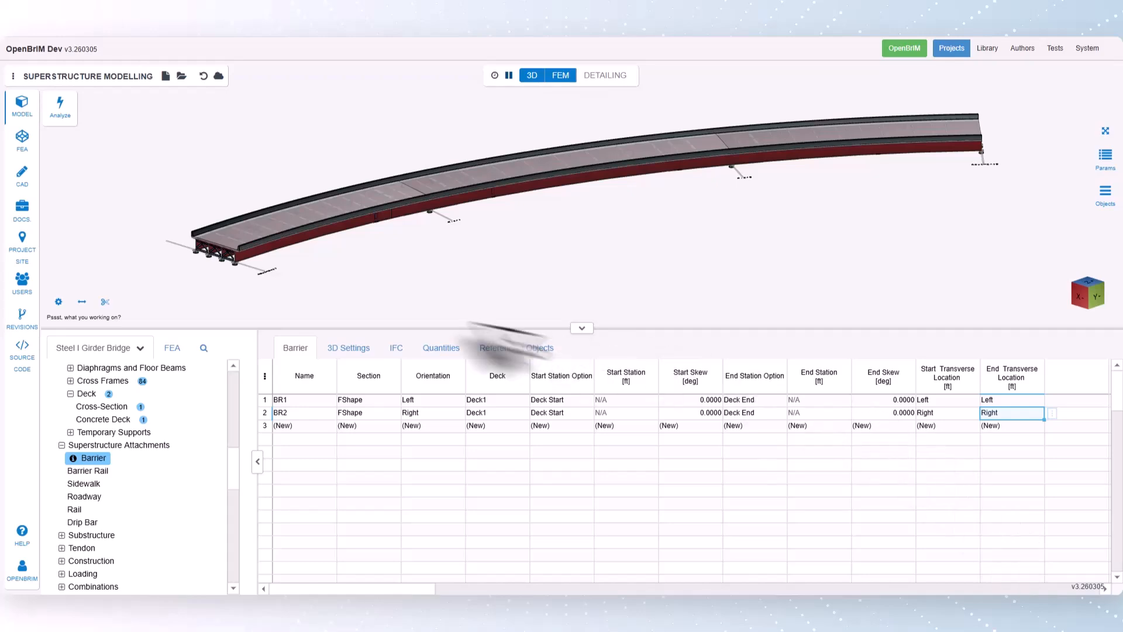
scroll(339, 283, up, 2)
scroll(388, 213, up, 5)
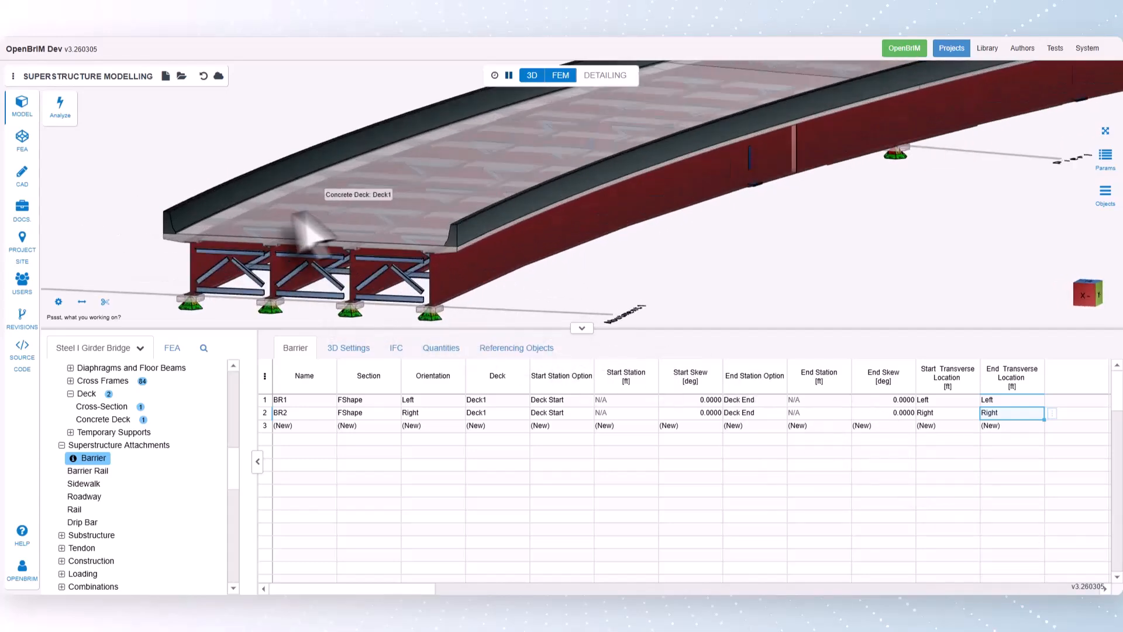
scroll(287, 228, down, 10)
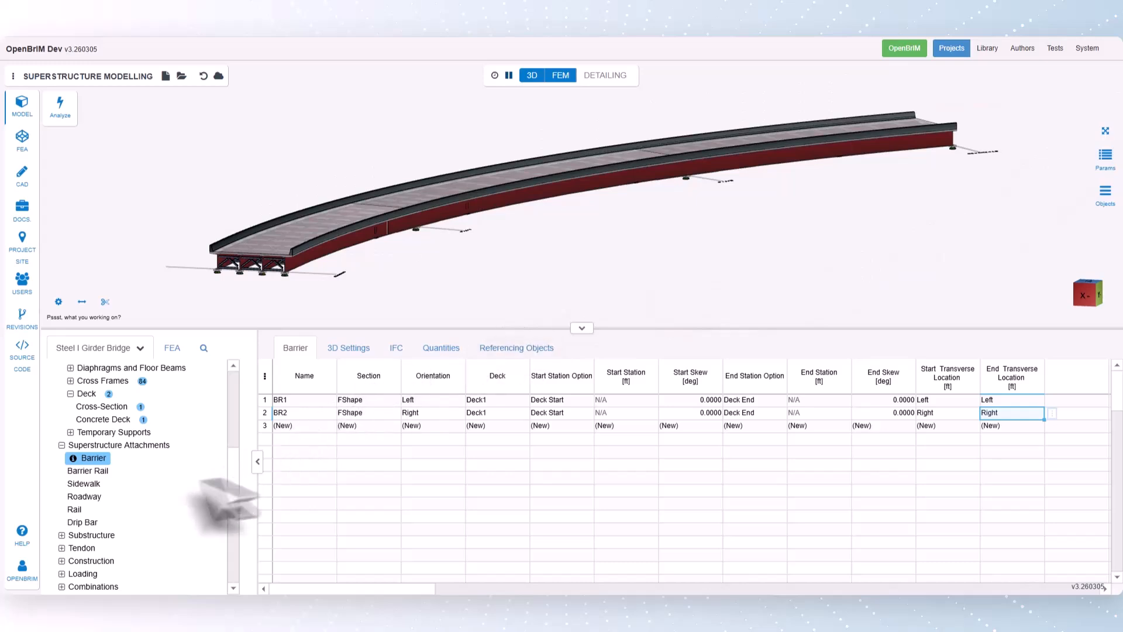
- Create a roadway under Superstructure Attachments and assign it to bridge BRG1
click(94, 497)
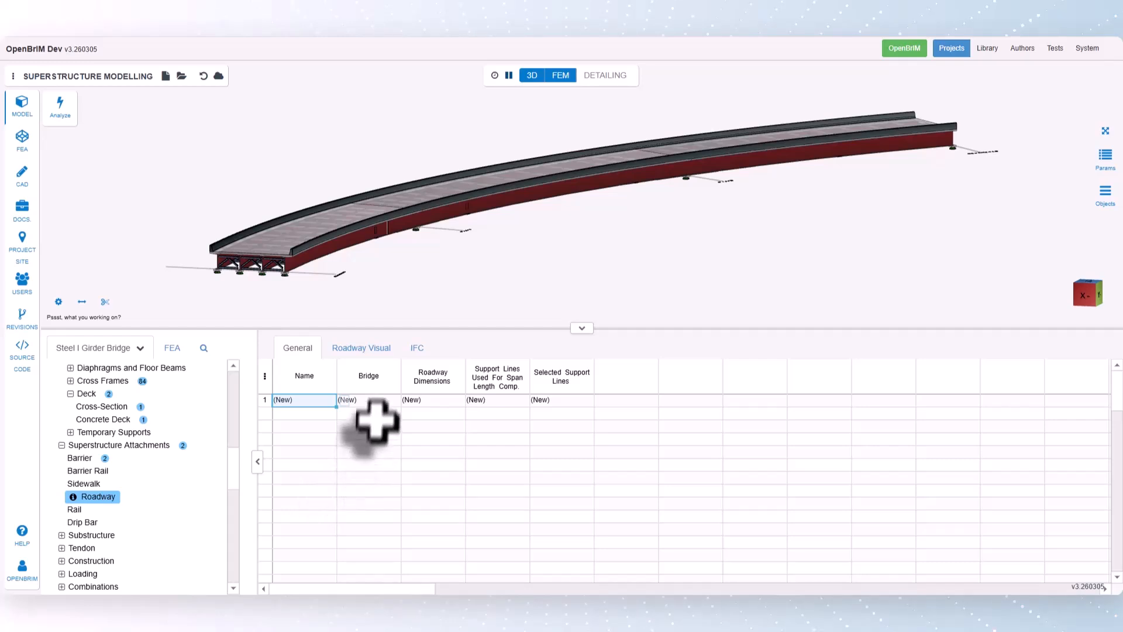
click(381, 400)
click(408, 400)
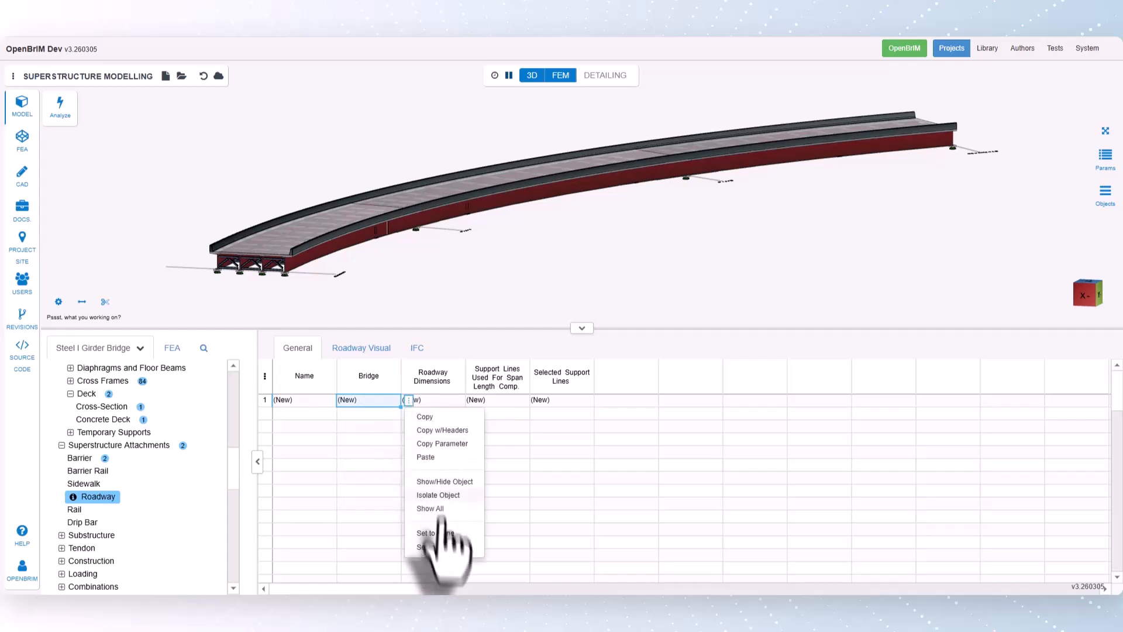
click(444, 547)
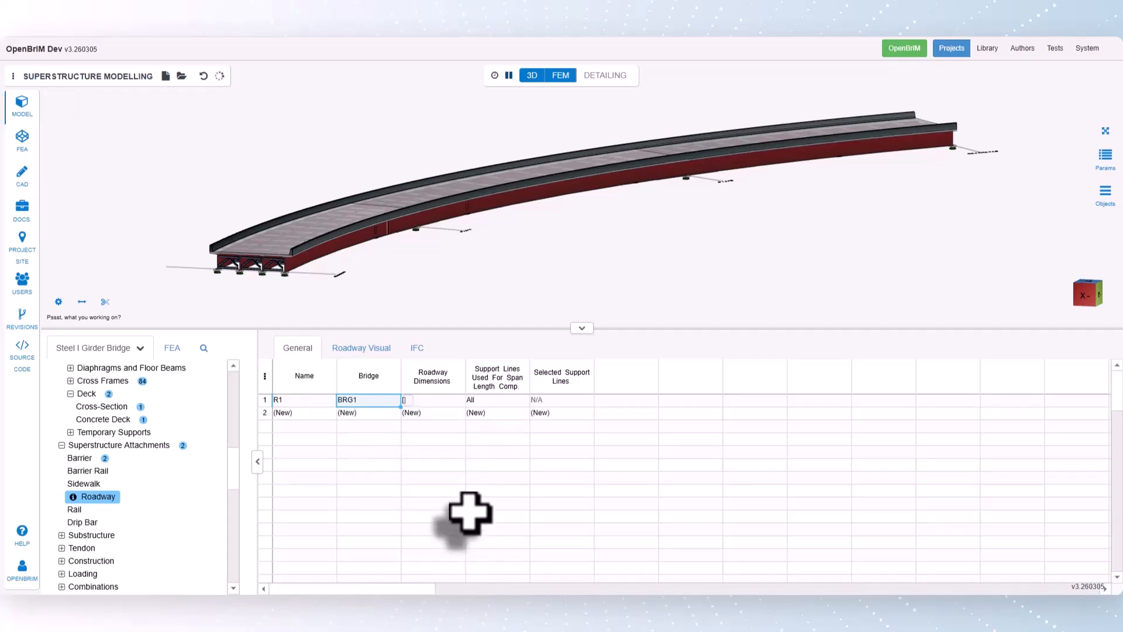
- In the roadway's dimensions, add a station at 0 ft with right and left widths of 18 ft
click(448, 400)
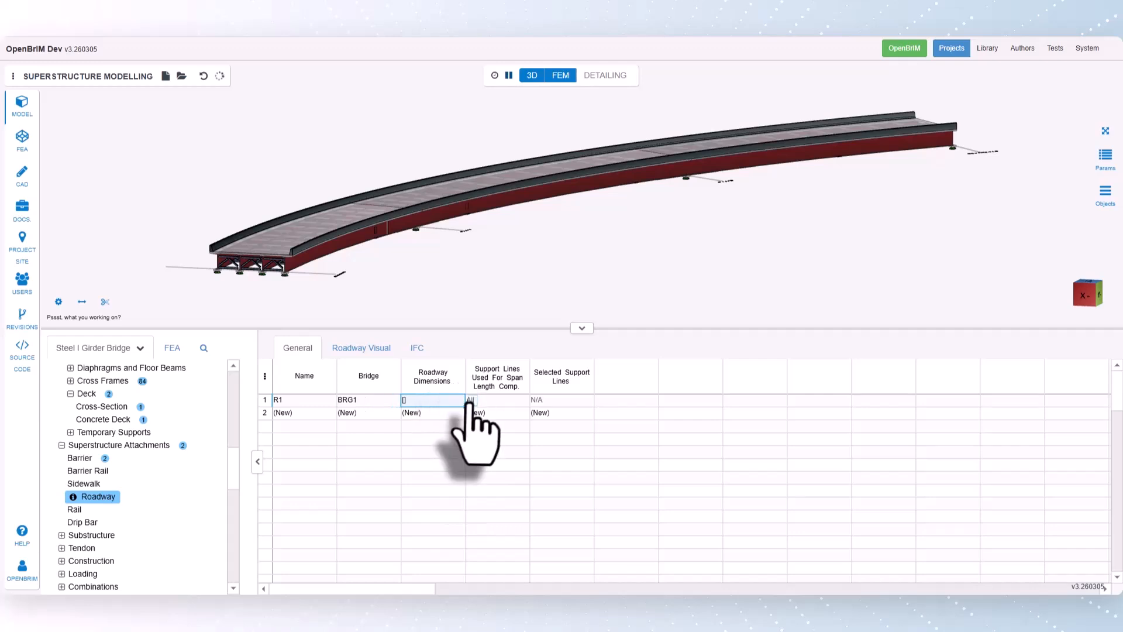
click(472, 401)
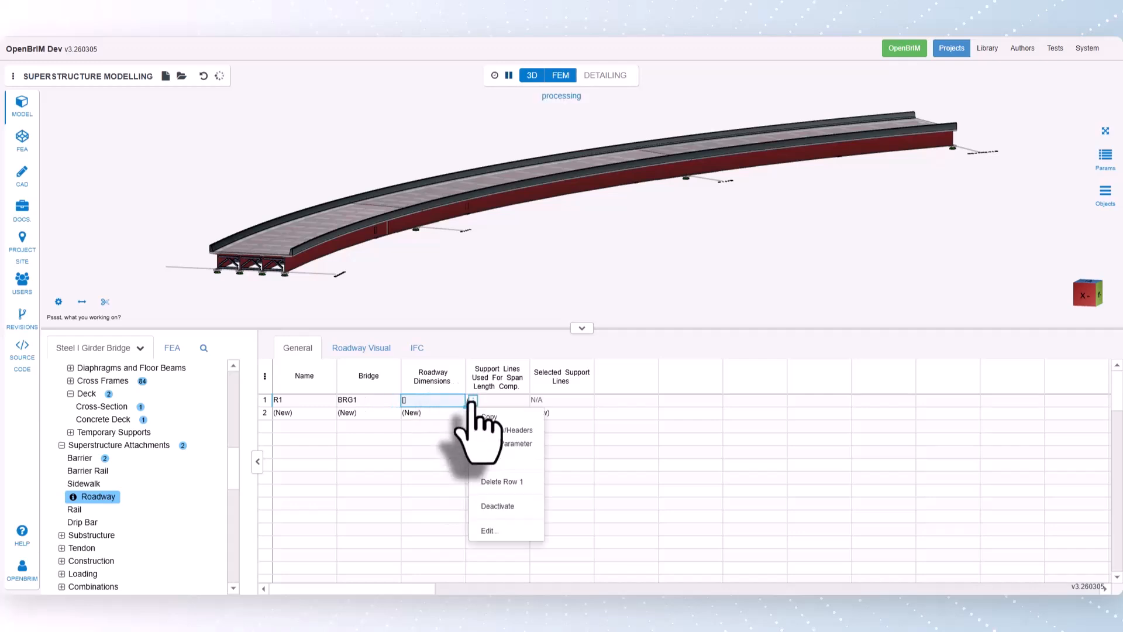
click(506, 532)
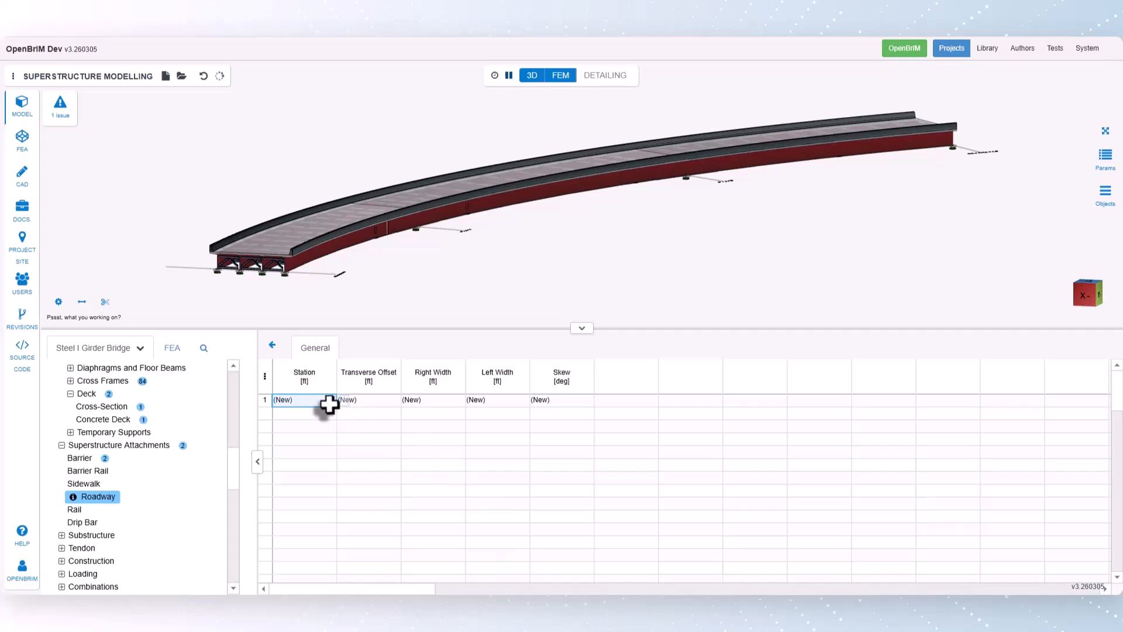
text(0)
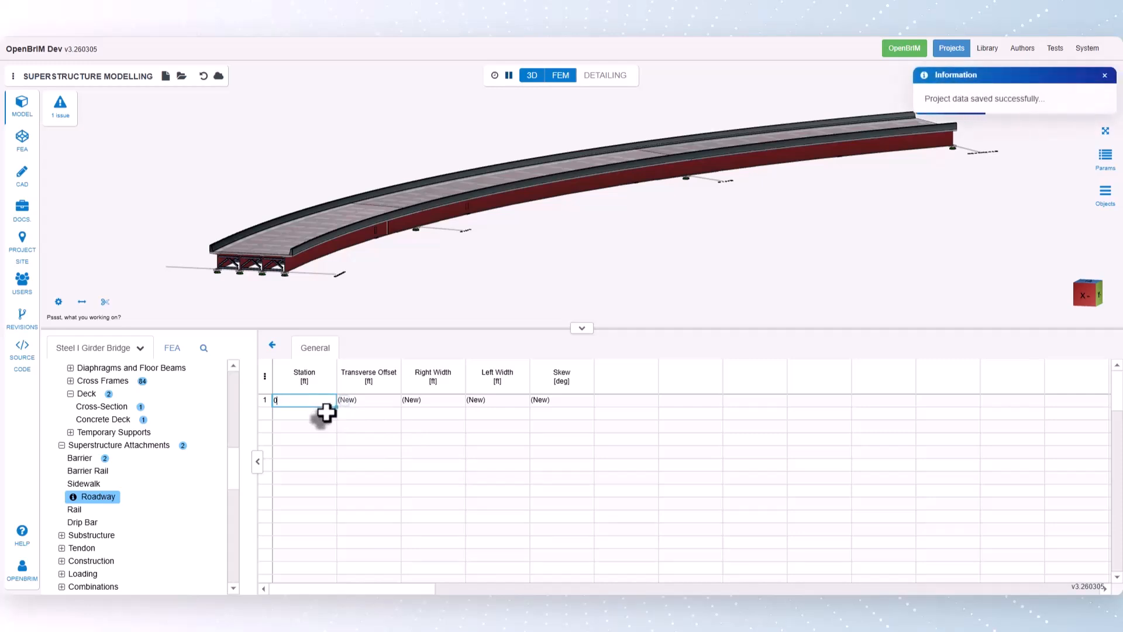
key(Return)
click(440, 402)
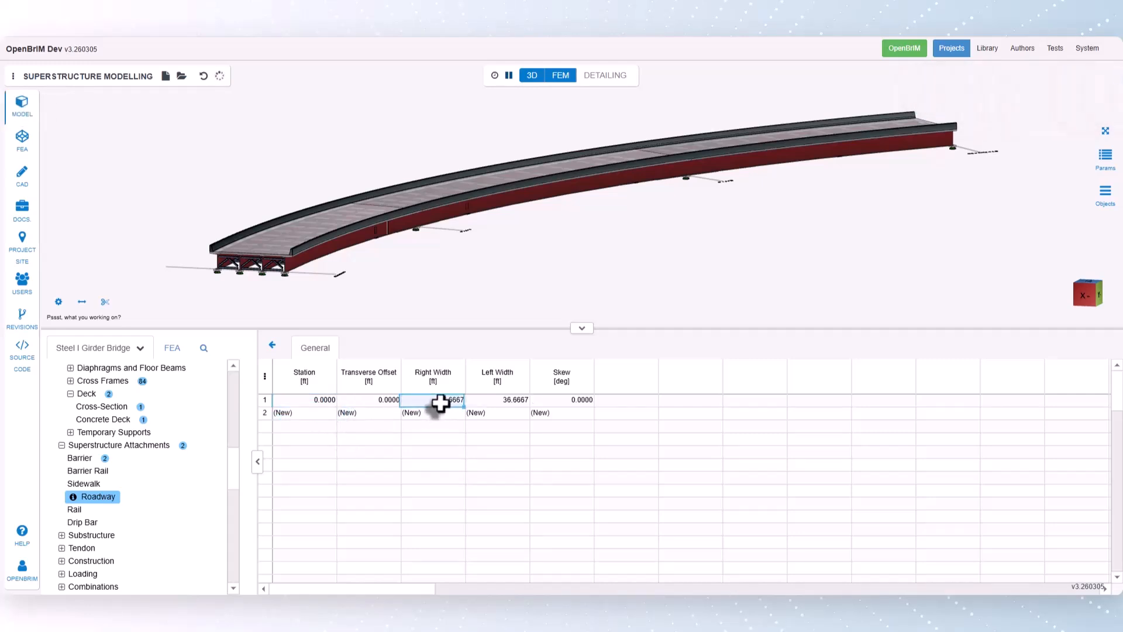
text(18)
click(517, 402)
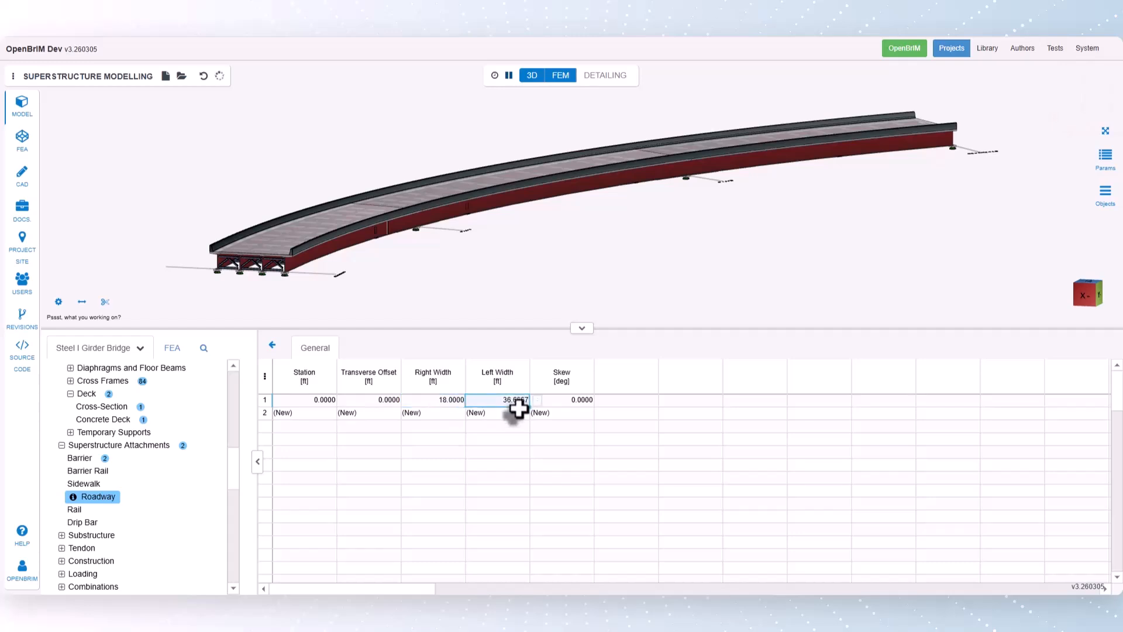
text(18)
click(516, 414)
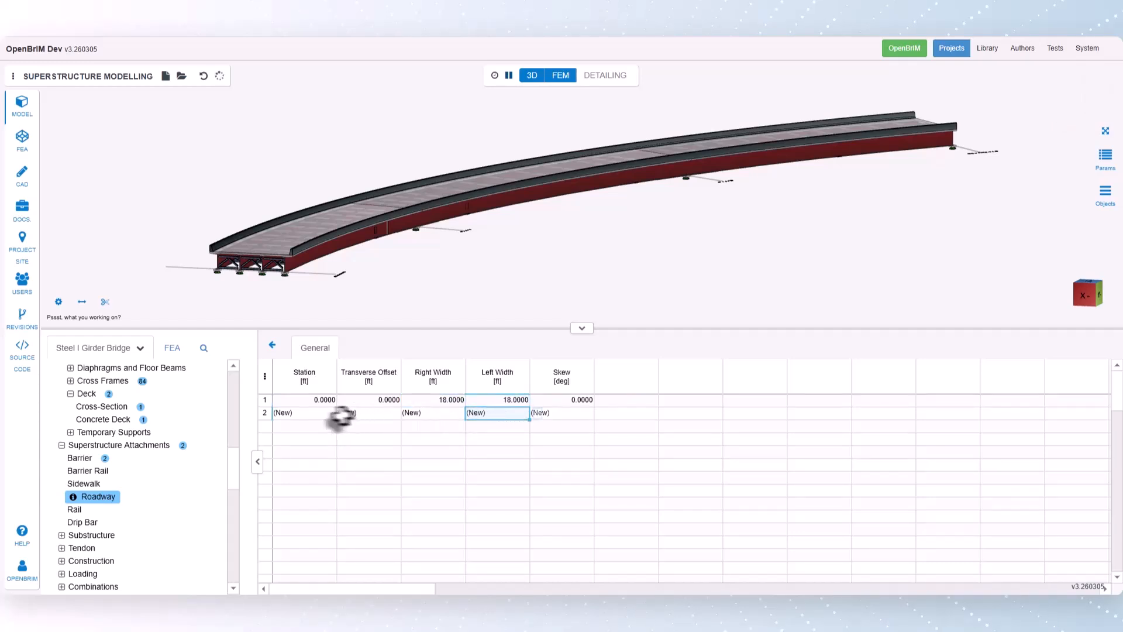
- Add a second roadway dimension station at 530 ft and return to the roadway table
click(303, 411)
text(530)
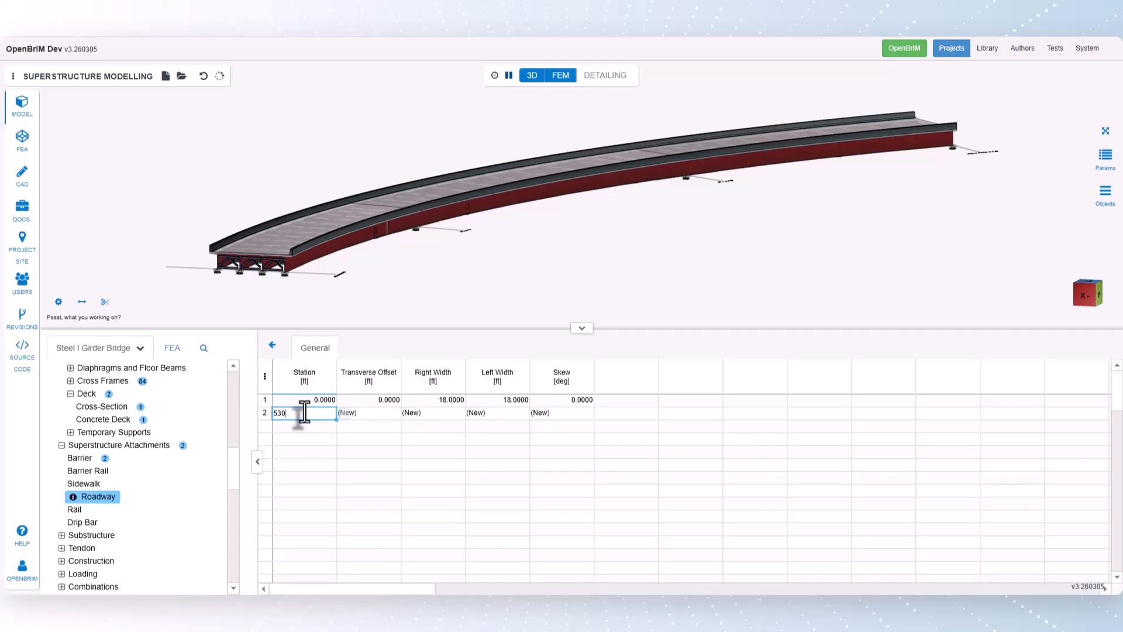
key(Return)
click(272, 346)
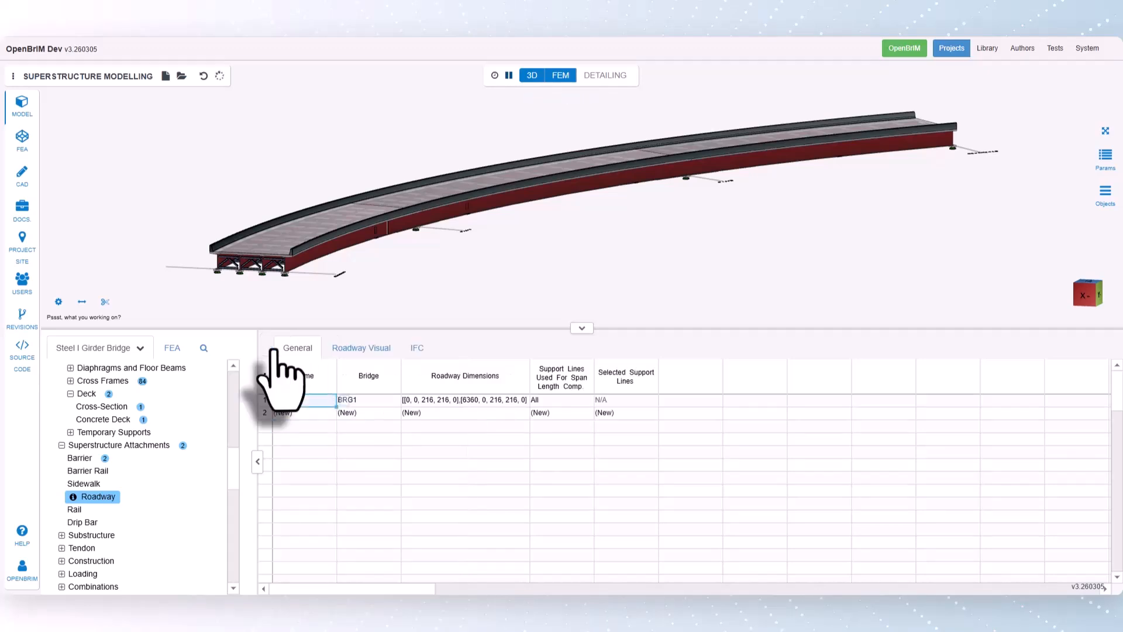